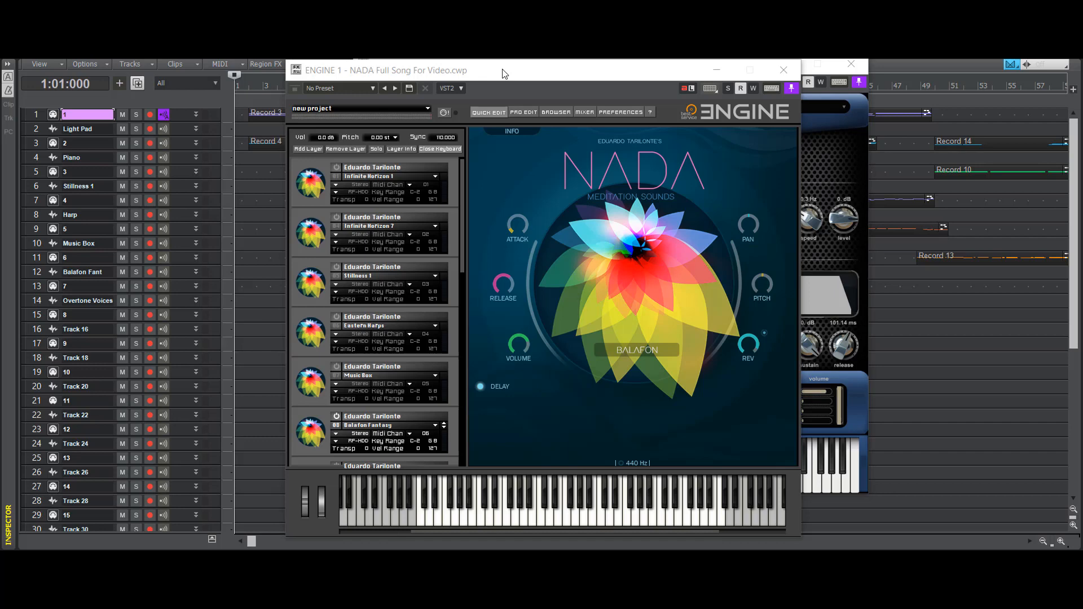
- Change the ENGINE 1 pitch unit to hertz, adjust the tuning pitch and minimize the plugin window
click(502, 70)
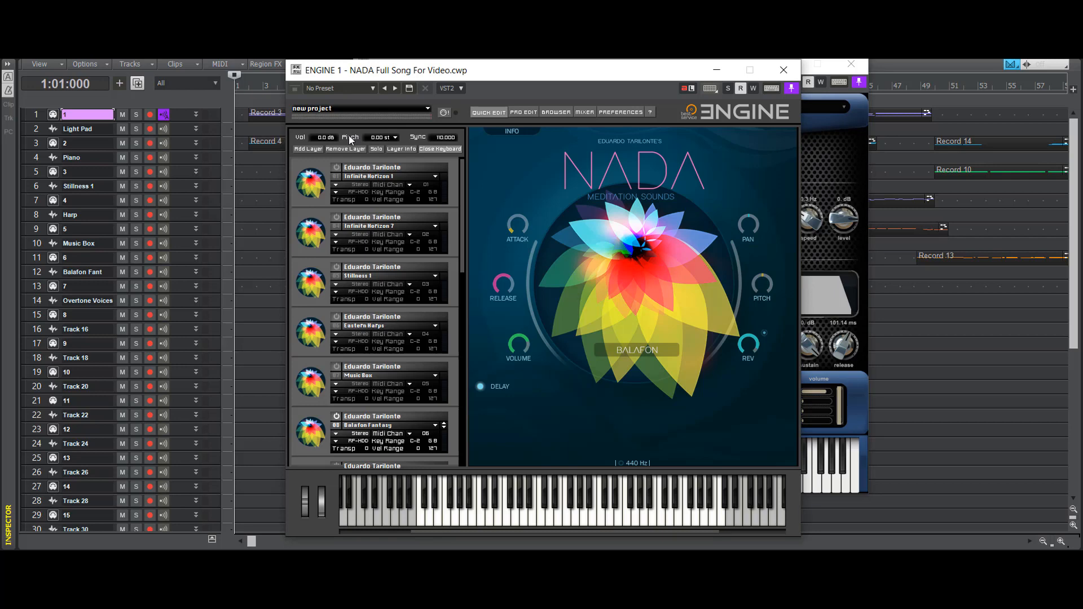
click(395, 137)
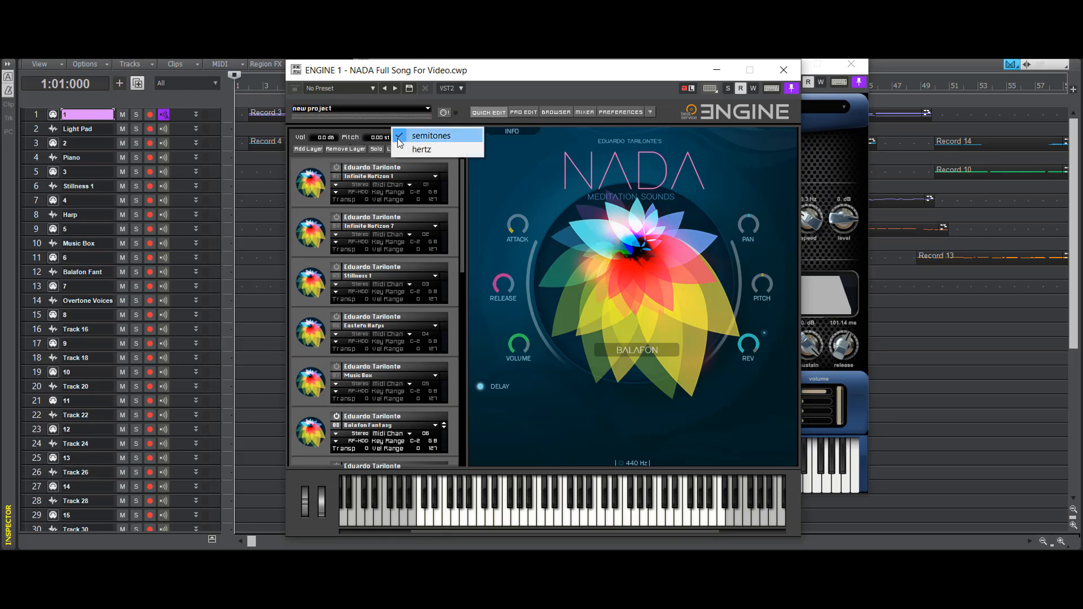
click(417, 150)
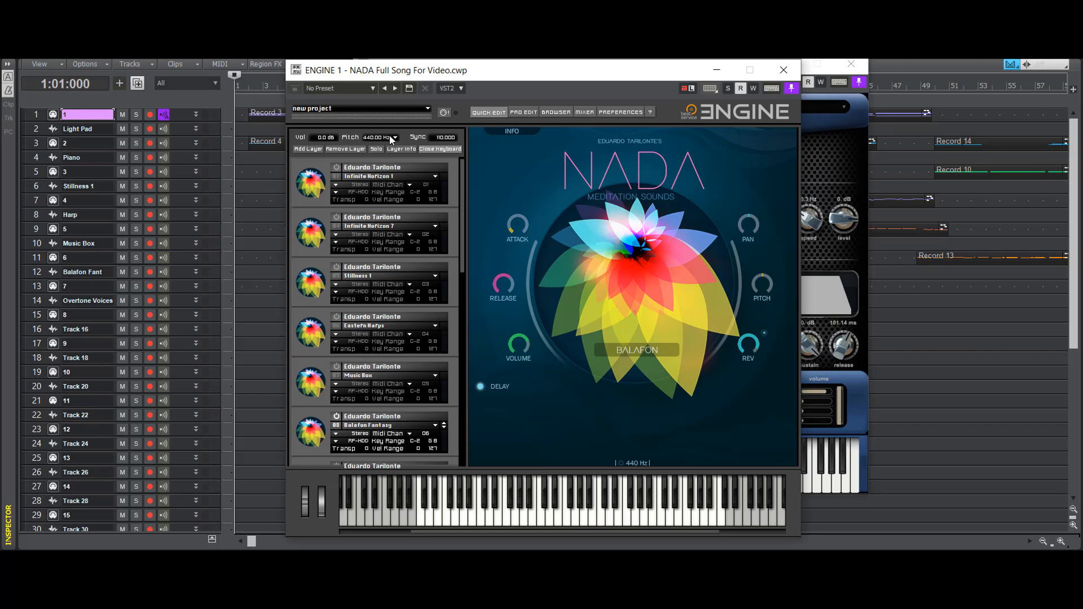
drag(393, 139, 390, 146)
click(717, 70)
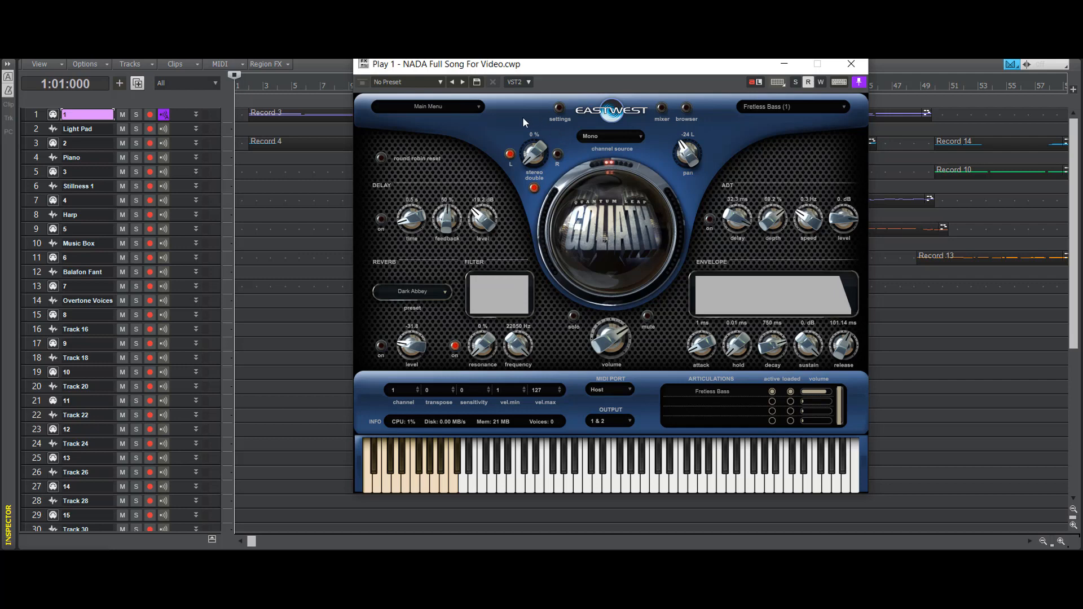
- Lower the test tone frequency in the Play 1 audio settings and apply the change
click(560, 109)
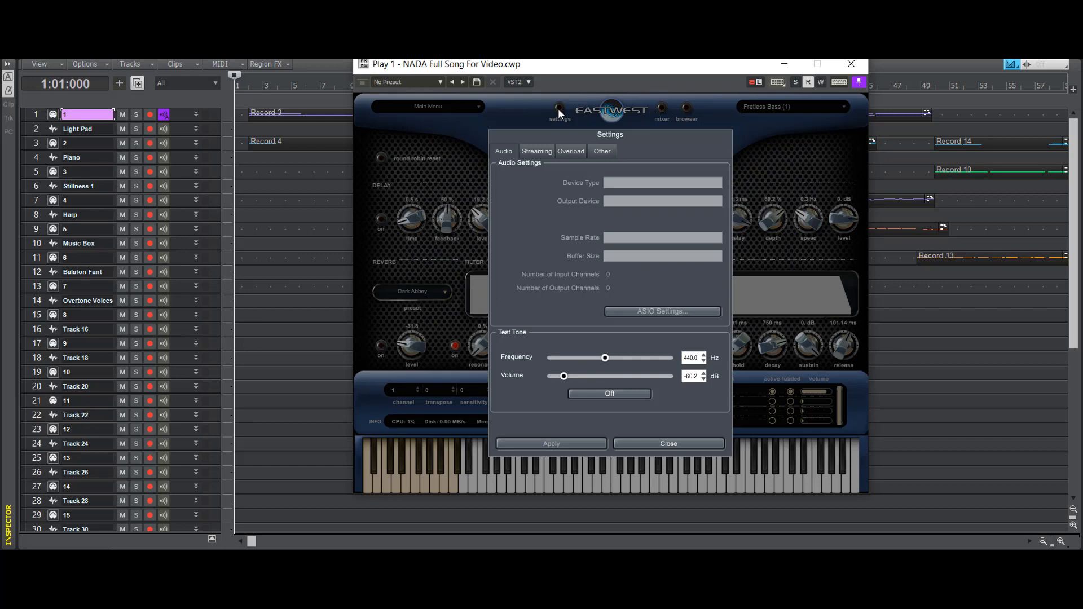
click(704, 362)
click(705, 362)
click(585, 447)
click(677, 447)
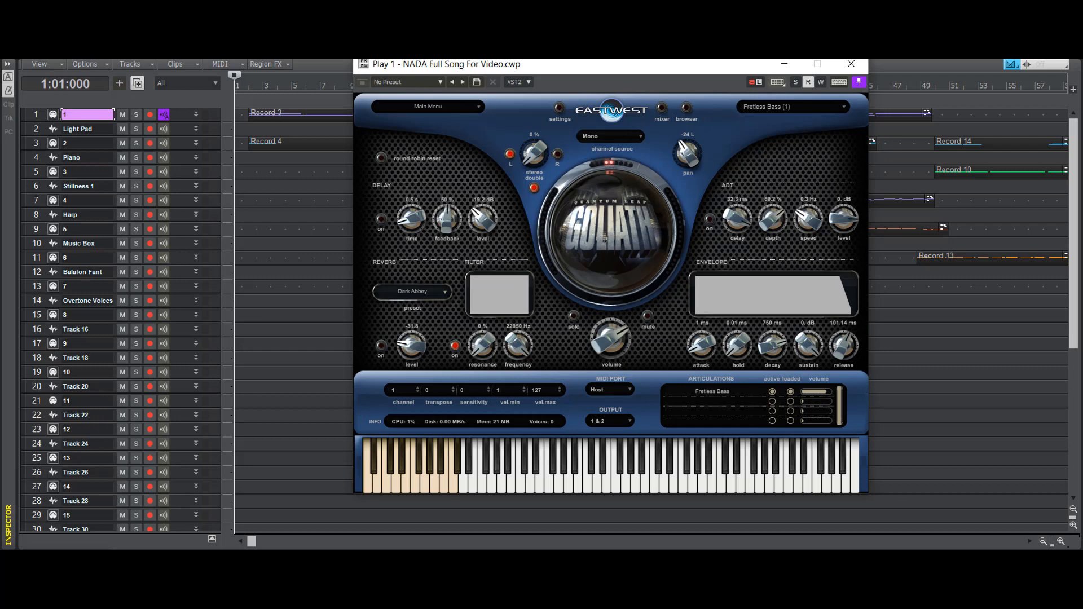
key(alt+f)
click(31, 98)
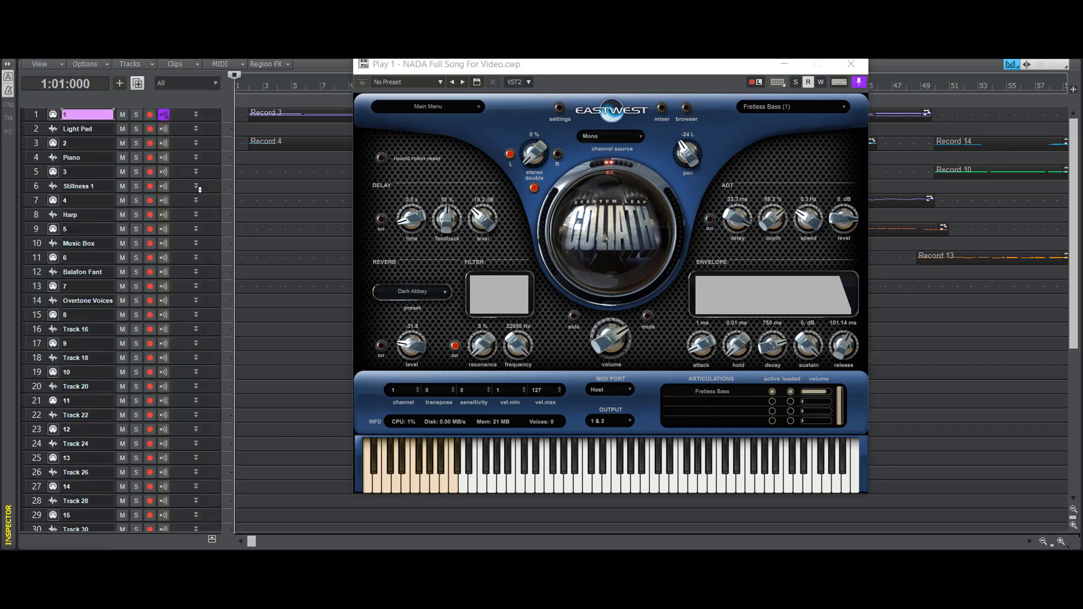
drag(1082, 119, 539, 96)
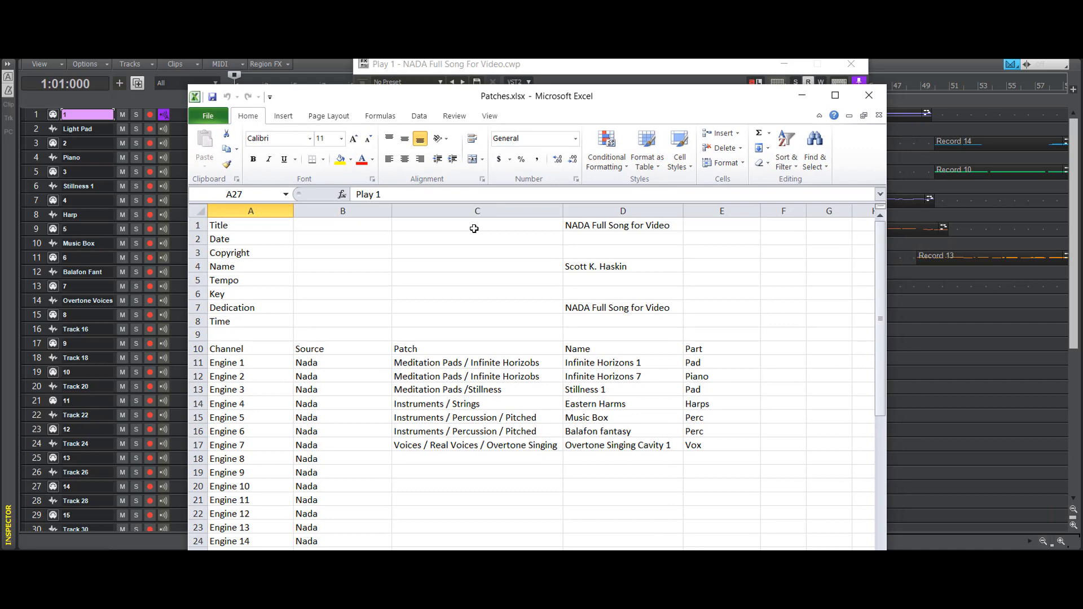
double_click(608, 294)
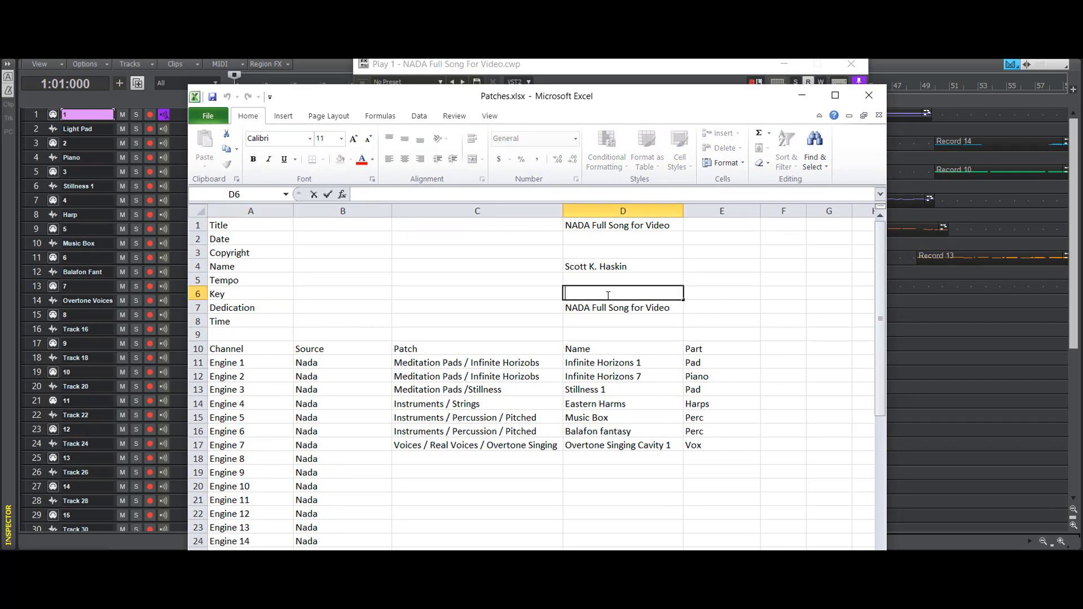
text(C @432)
click(600, 320)
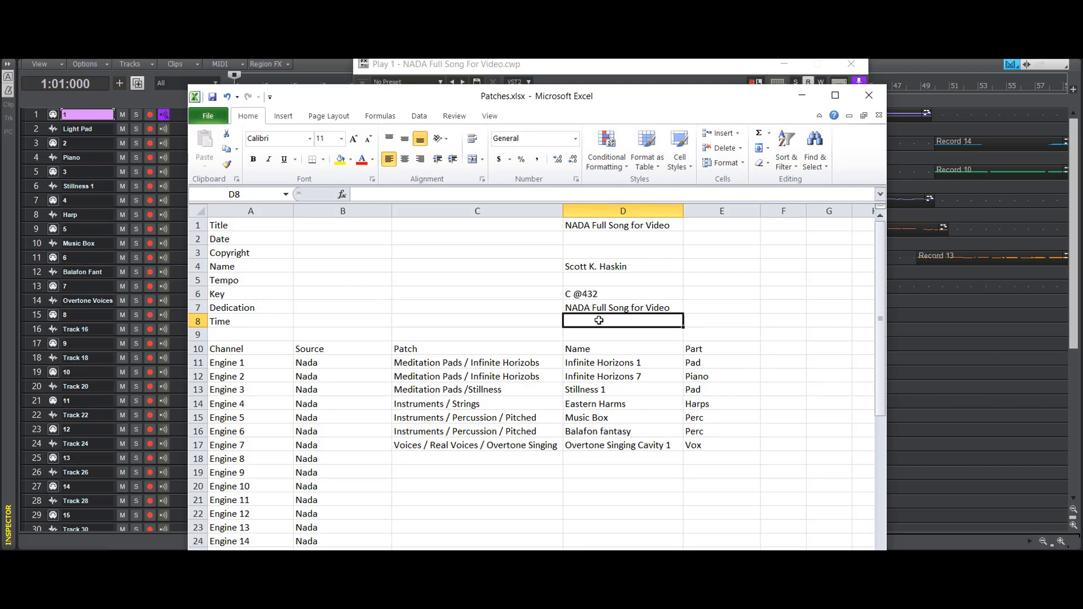
click(601, 279)
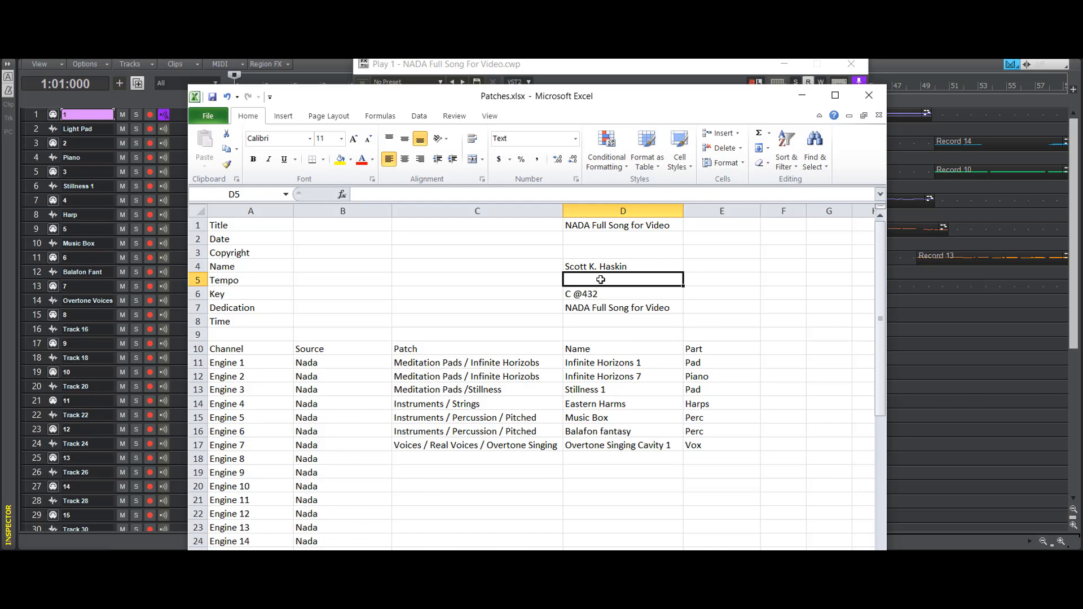
- Correct the Engine 6 patch name in cell D16 to Balafon Fantasy
double_click(602, 432)
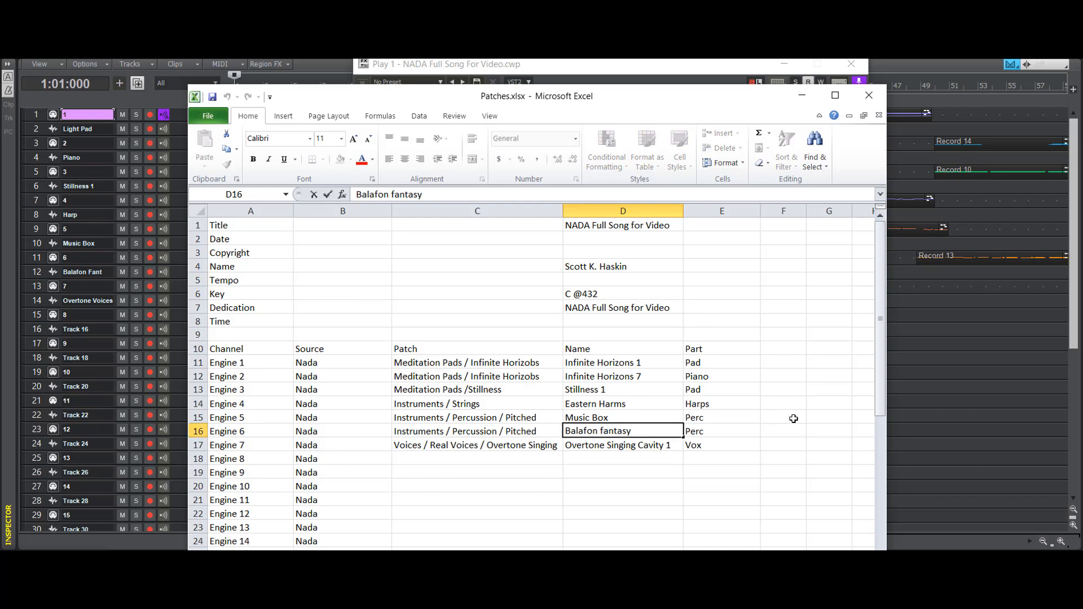
key(Delete)
text(F)
key(Return)
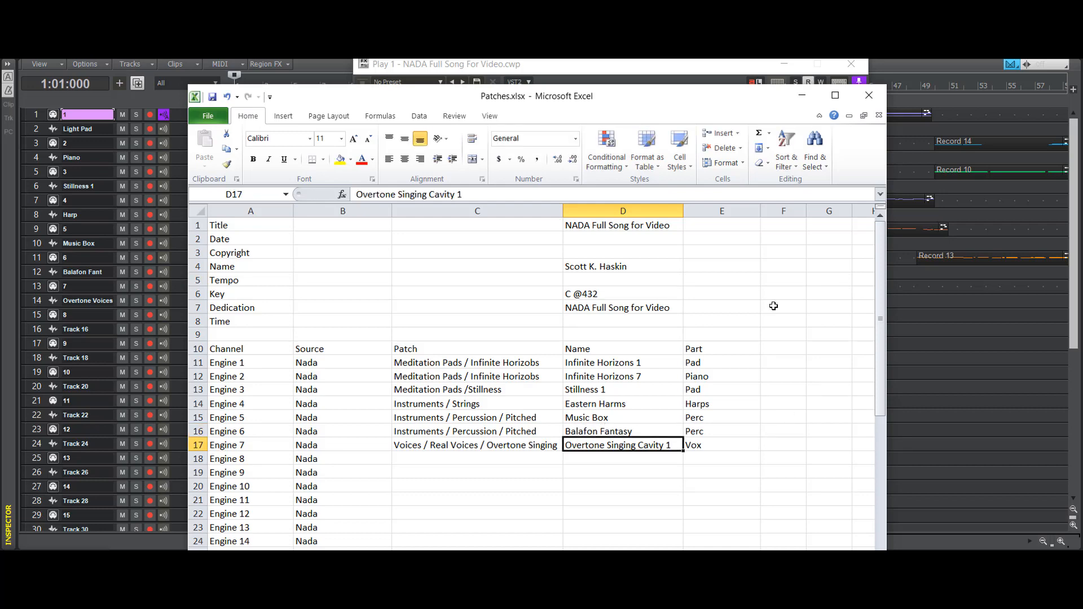
- Enter 110 as the Tempo in cell D5 of the patch sheet
click(583, 282)
text(110)
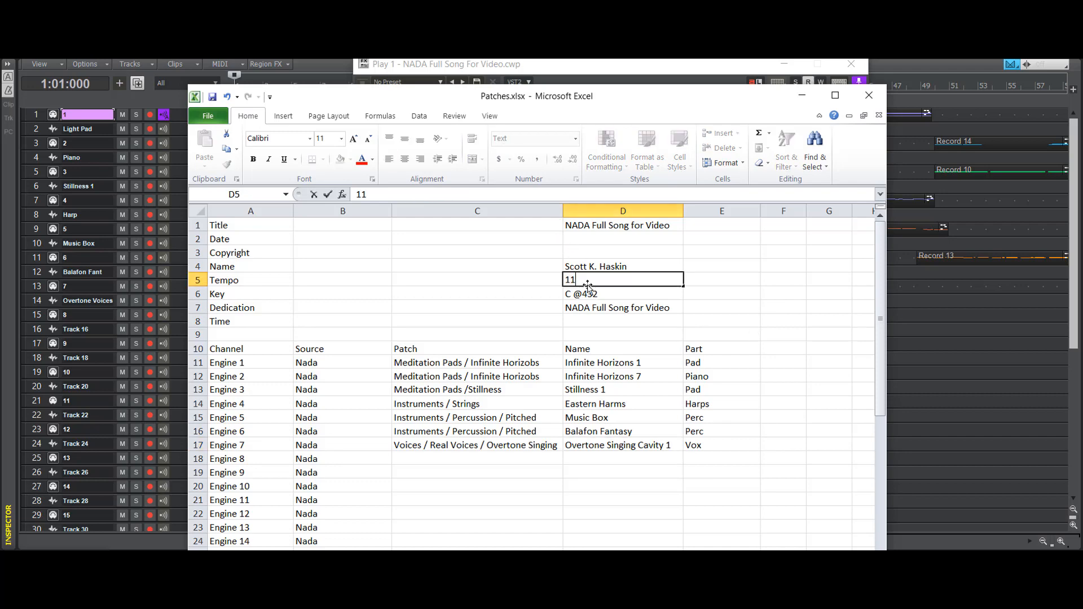
key(Return)
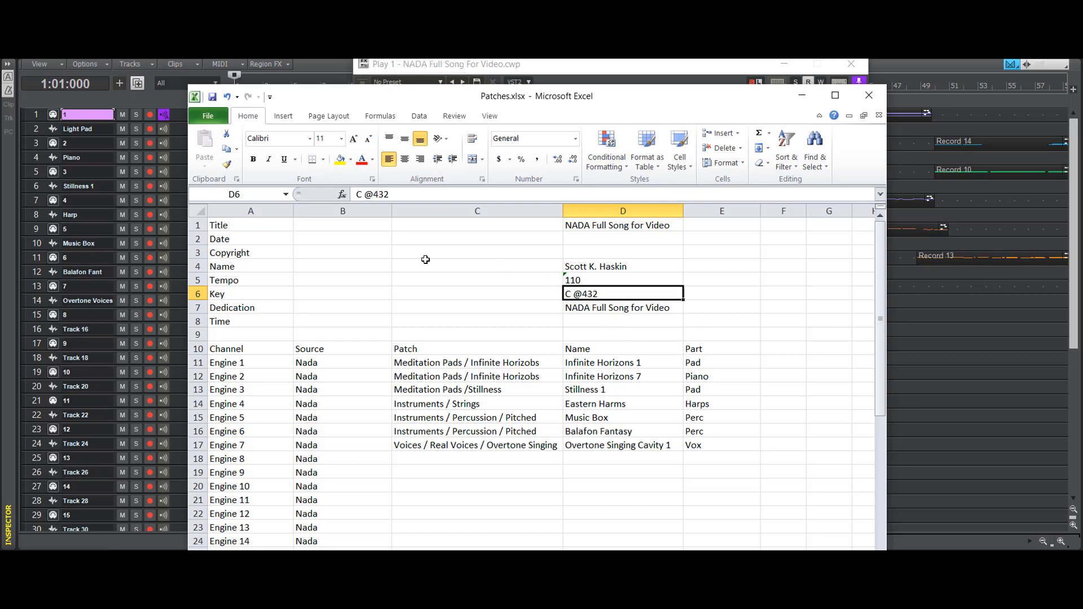
drag(415, 101, 442, 110)
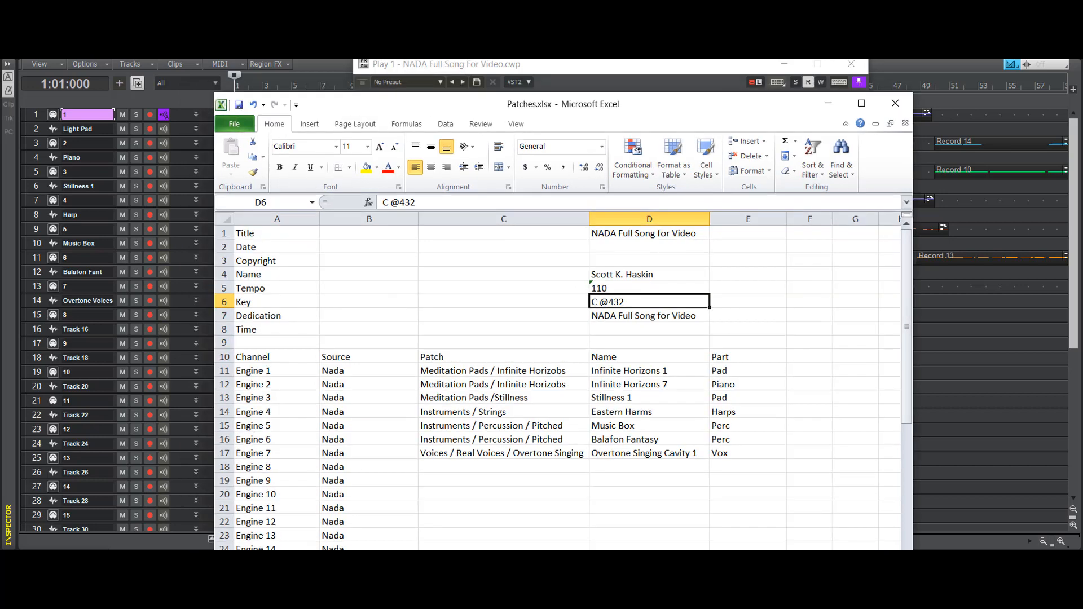
- Return to Cakewalk and delete the 18 unused tracks numbered 15 to 32
key(alt+Tab)
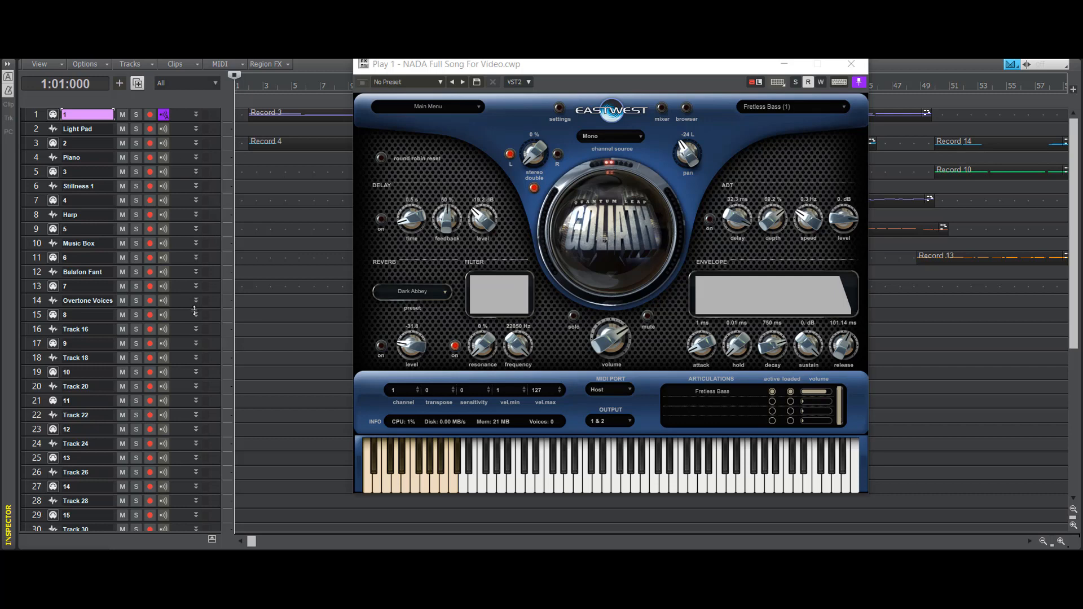
scroll(244, 316, down, 2)
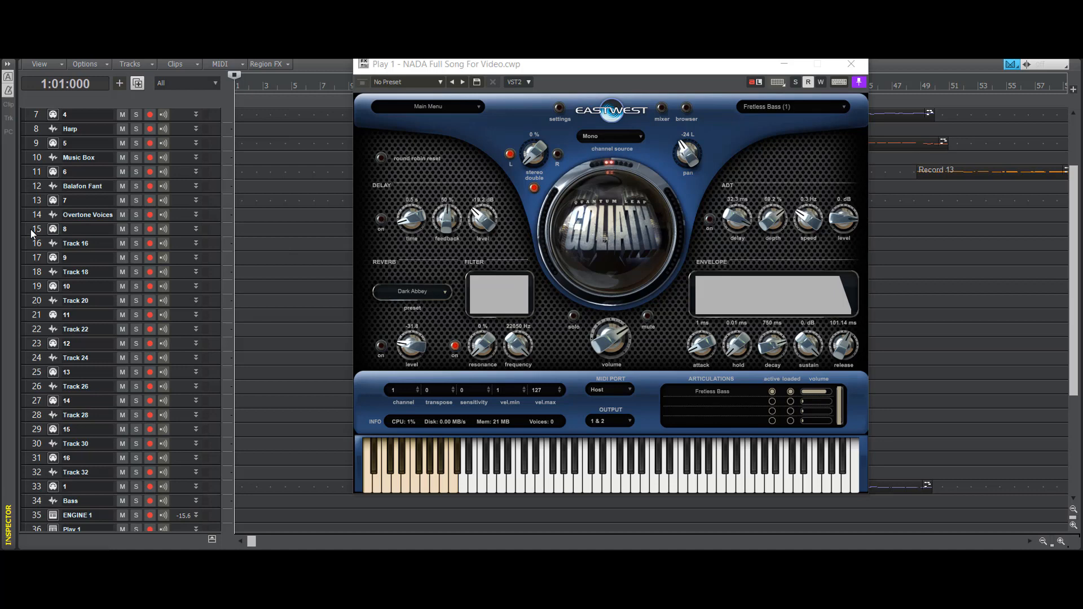
drag(31, 229, 39, 472)
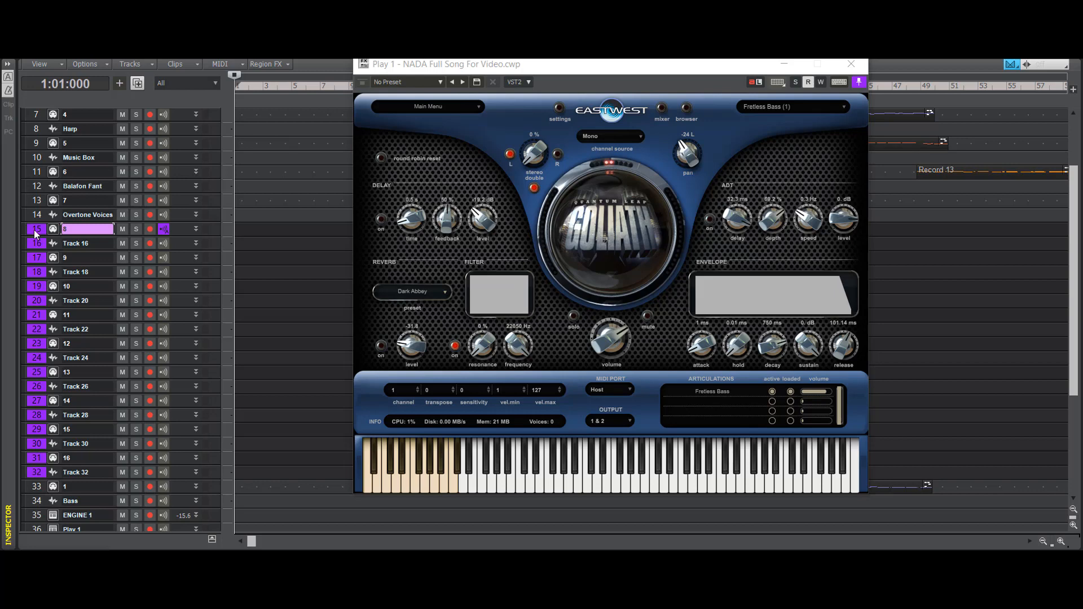
right_click(34, 229)
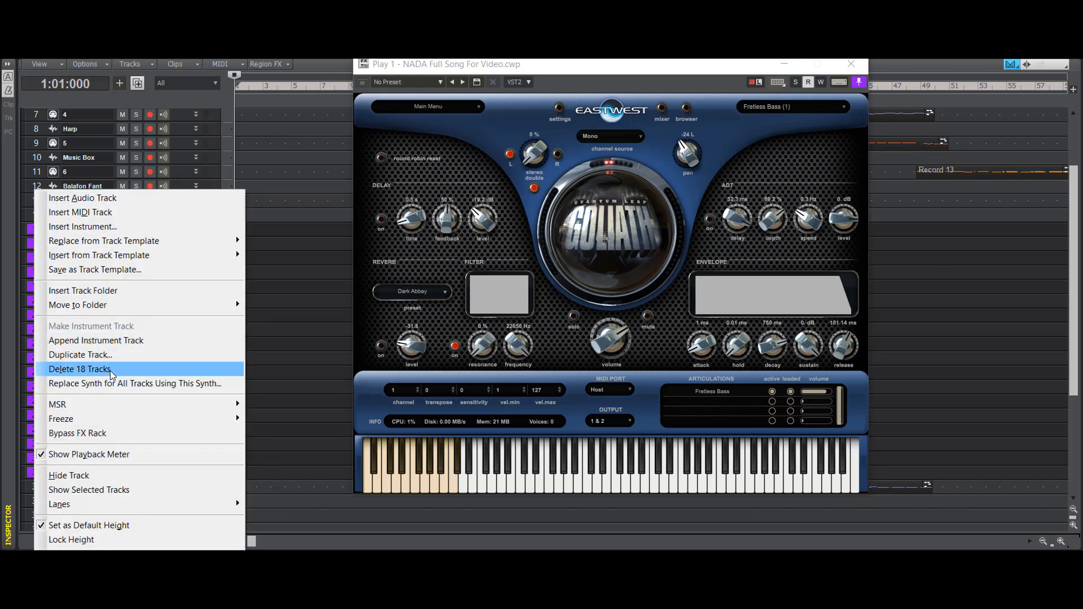
click(129, 367)
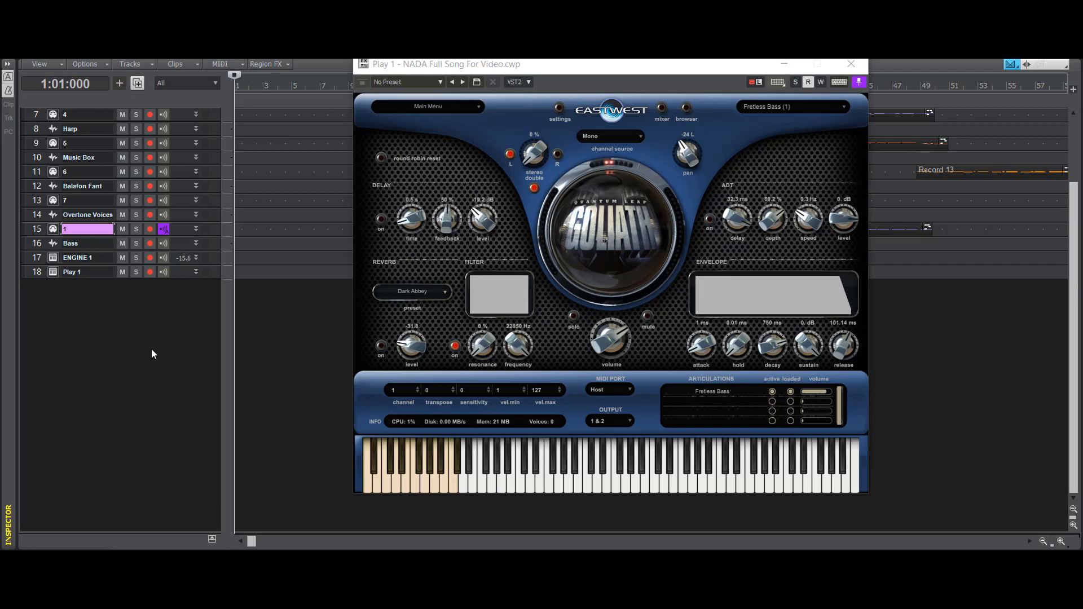
- Add three alternating pairs of new MIDI and audio tracks at the end of the track list
key(ctrl+shift+m)
key(ctrl+shift+a)
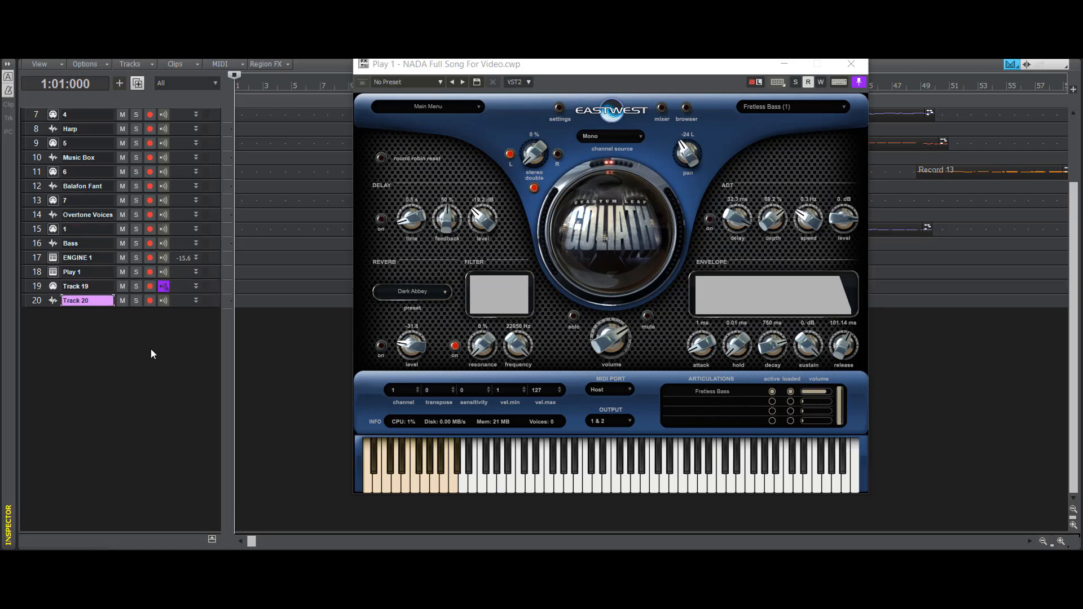
key(ctrl+shift+m)
key(ctrl+shift+a)
key(ctrl+shift+m)
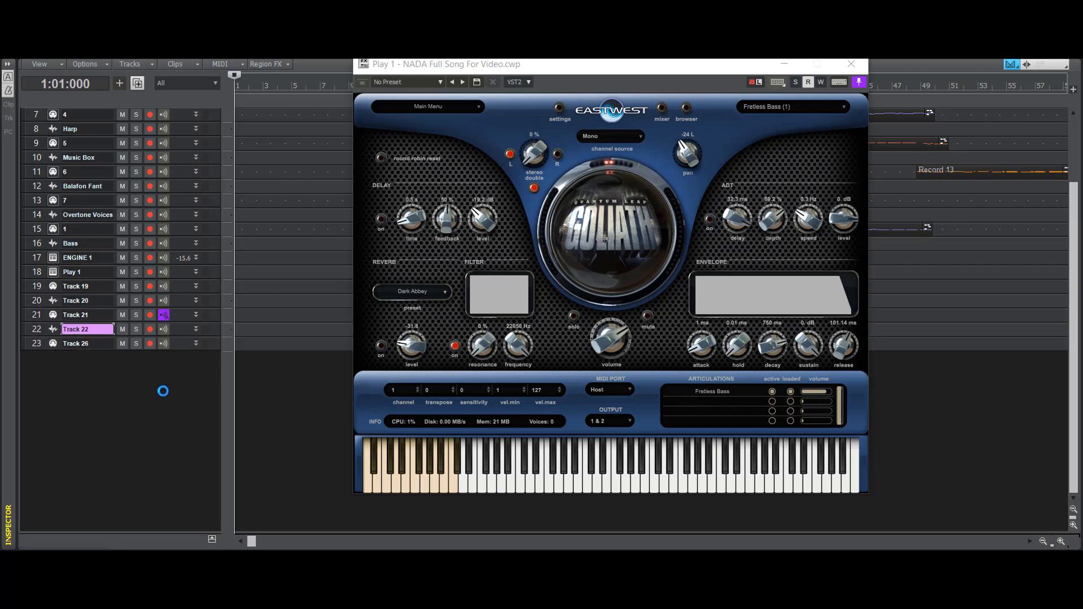
key(ctrl+shift+a)
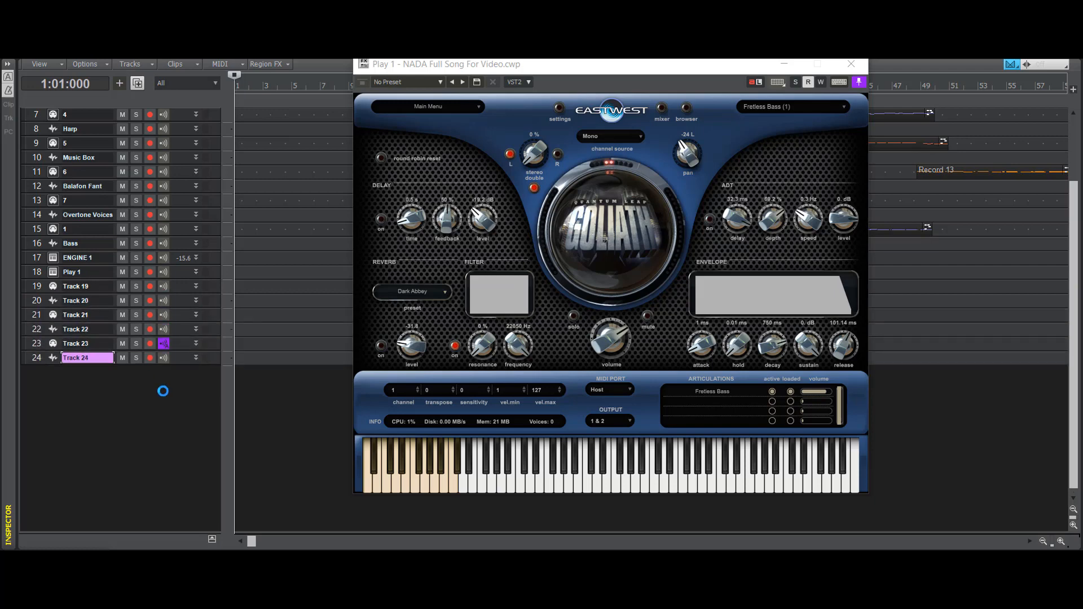
- Rename the three new MIDI tracks 2, 3 and 4, and move the ENGINE 1 and Play 1 tracks below the new tracks
double_click(105, 285)
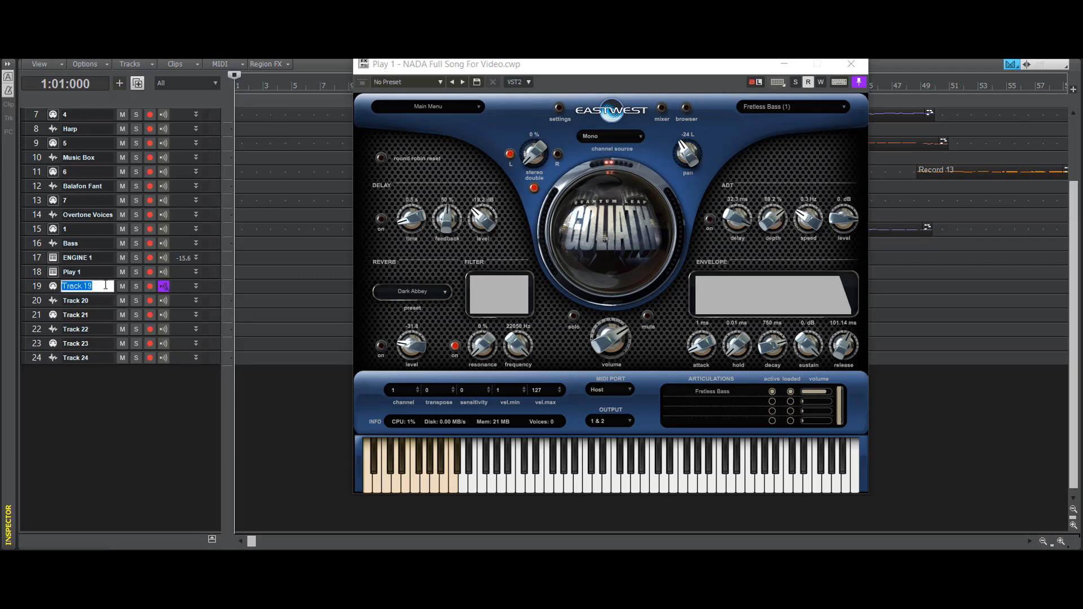
text(2)
key(Tab)
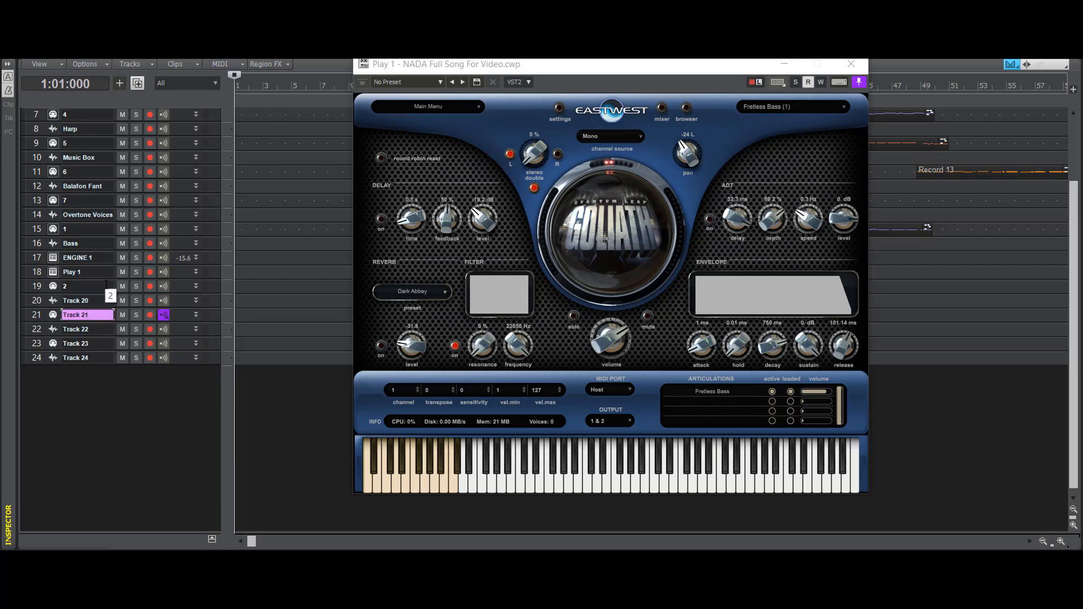
text(3)
key(Tab)
key(Tab)
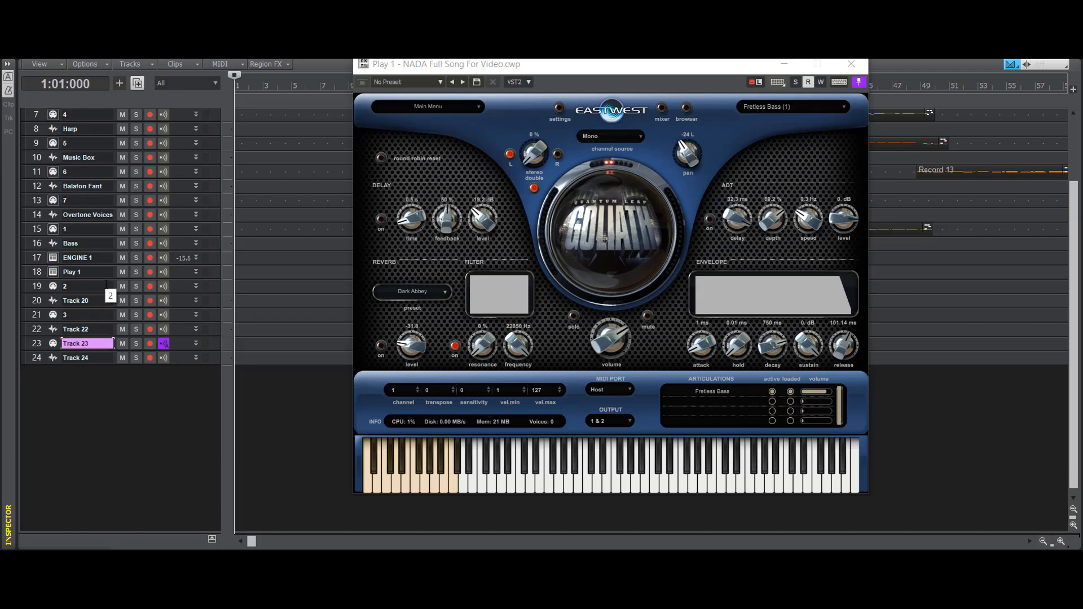
text(4)
drag(194, 264, 192, 375)
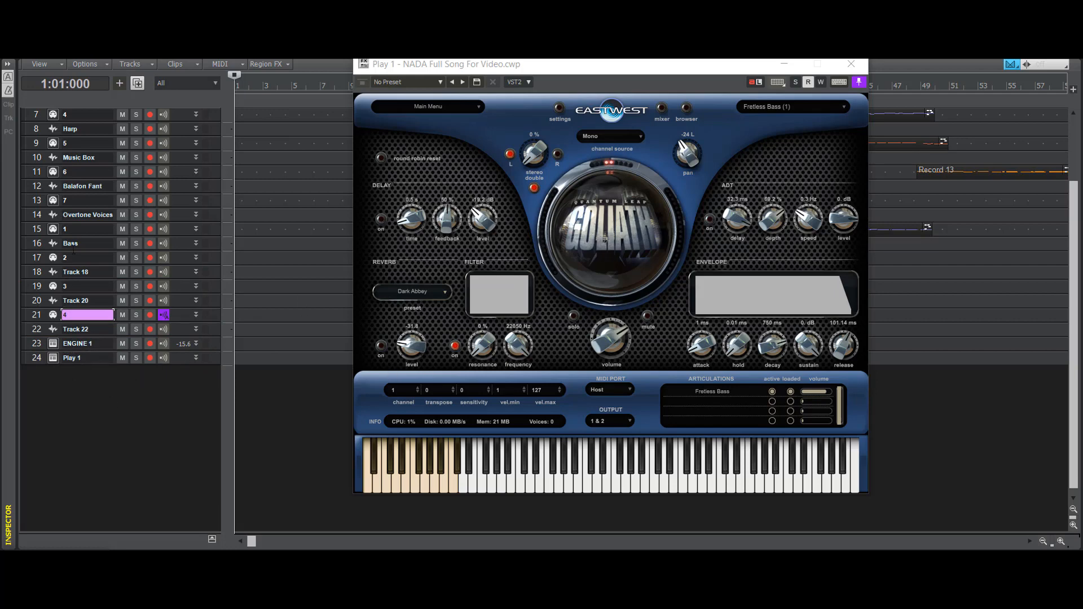
- Route MIDI track 2 with input USB Keystation 88es MIDI Omni, output Play 1 and channel 2
click(8, 64)
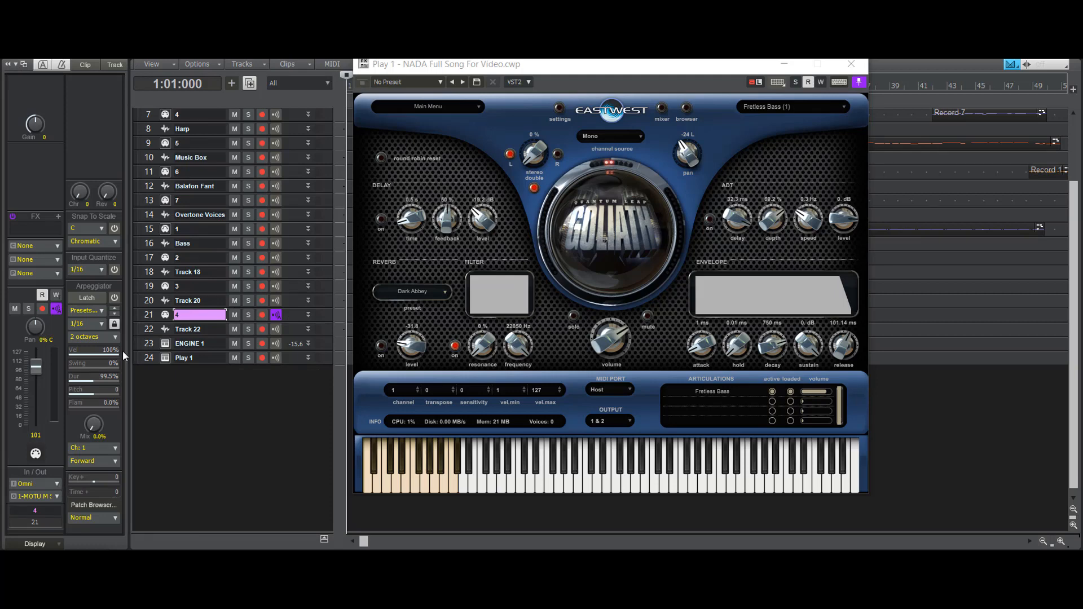
click(215, 256)
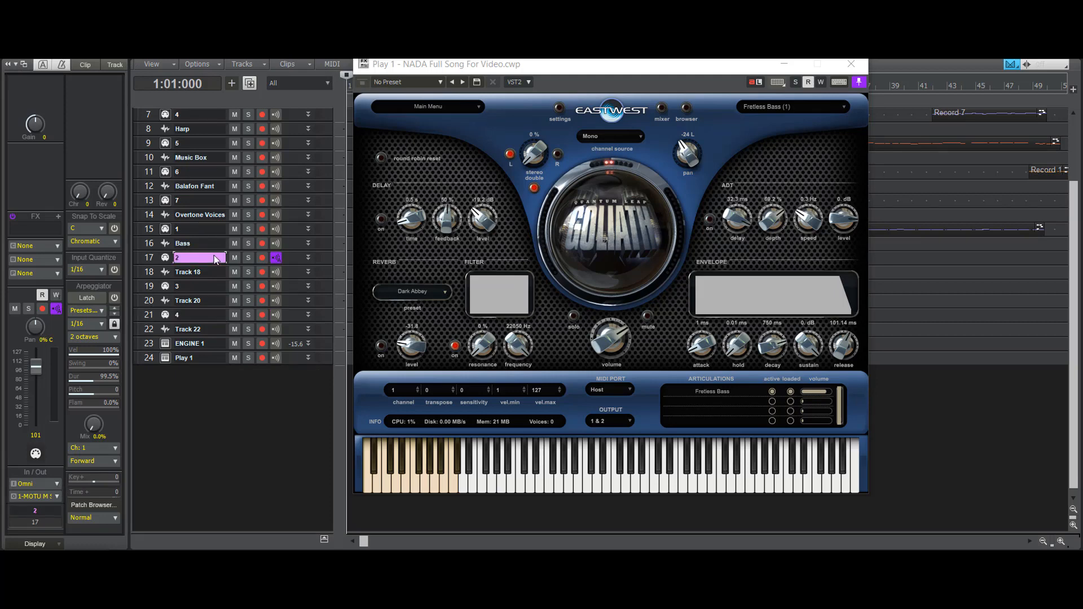
click(57, 483)
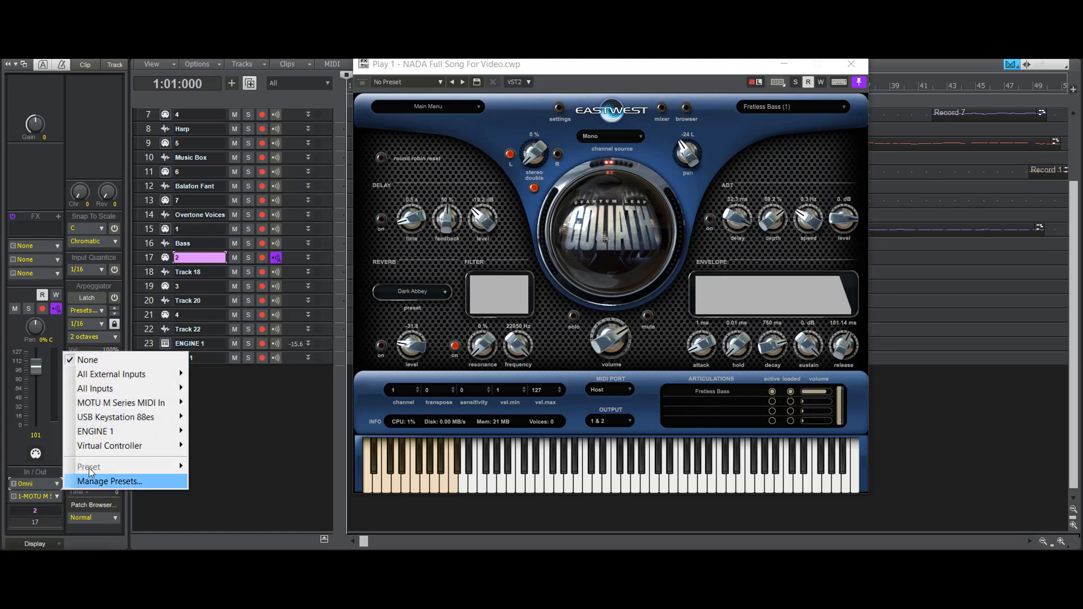
mouse_move(140, 417)
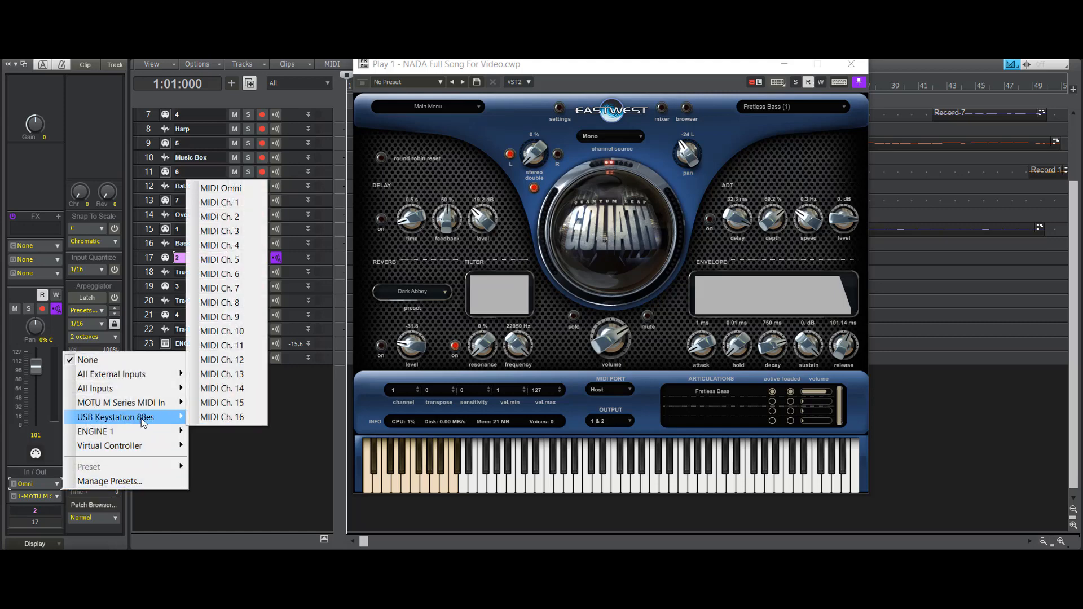
click(220, 187)
click(51, 495)
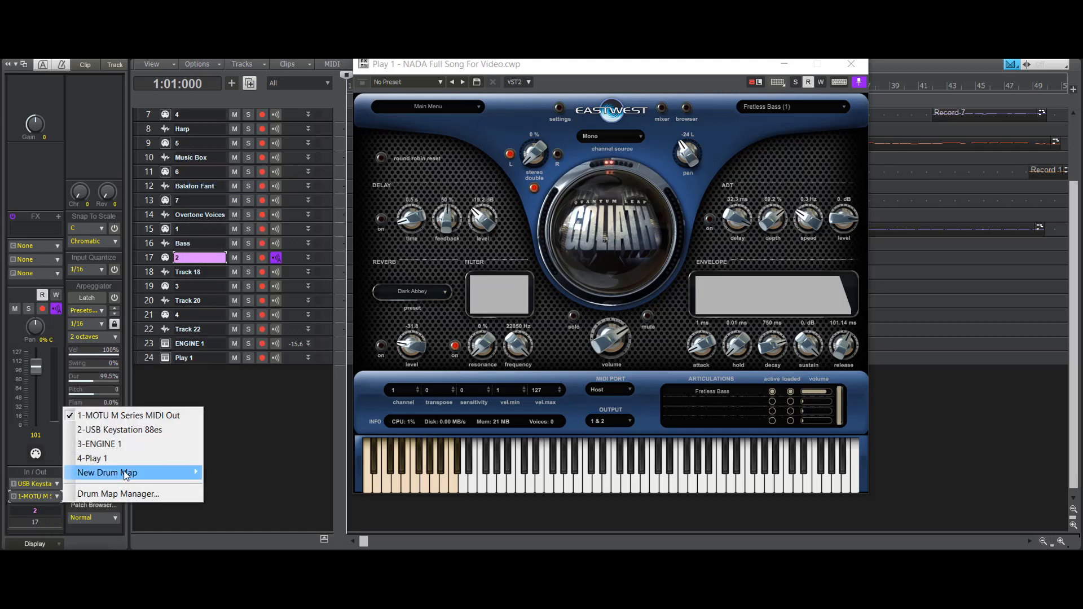
click(96, 455)
click(32, 243)
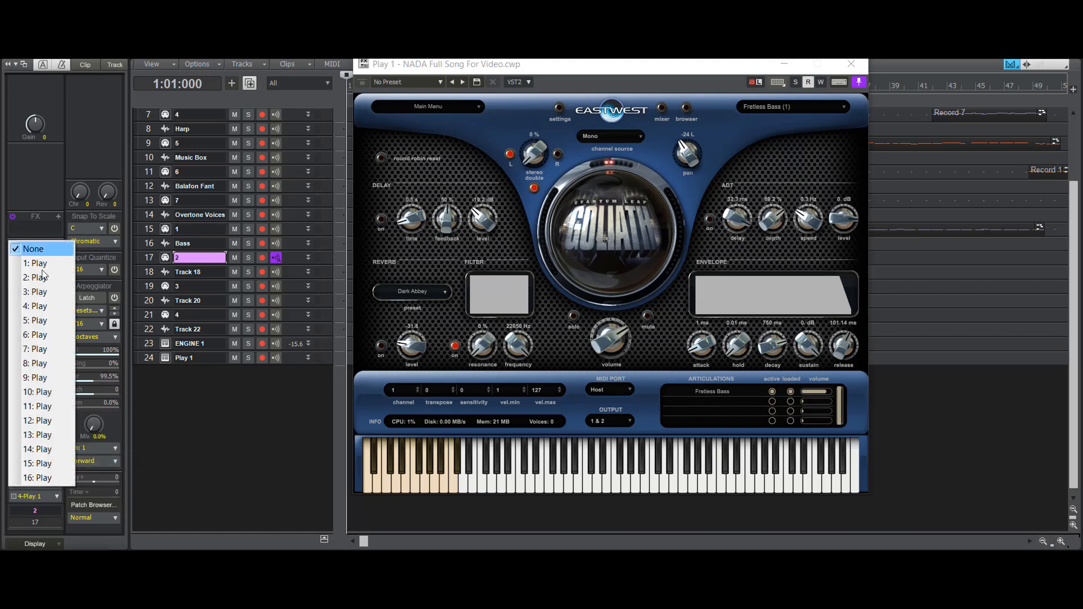
click(34, 276)
- Route MIDI track 3 with input USB Keystation 88es MIDI Omni, output Play 1 and channel 3
click(189, 287)
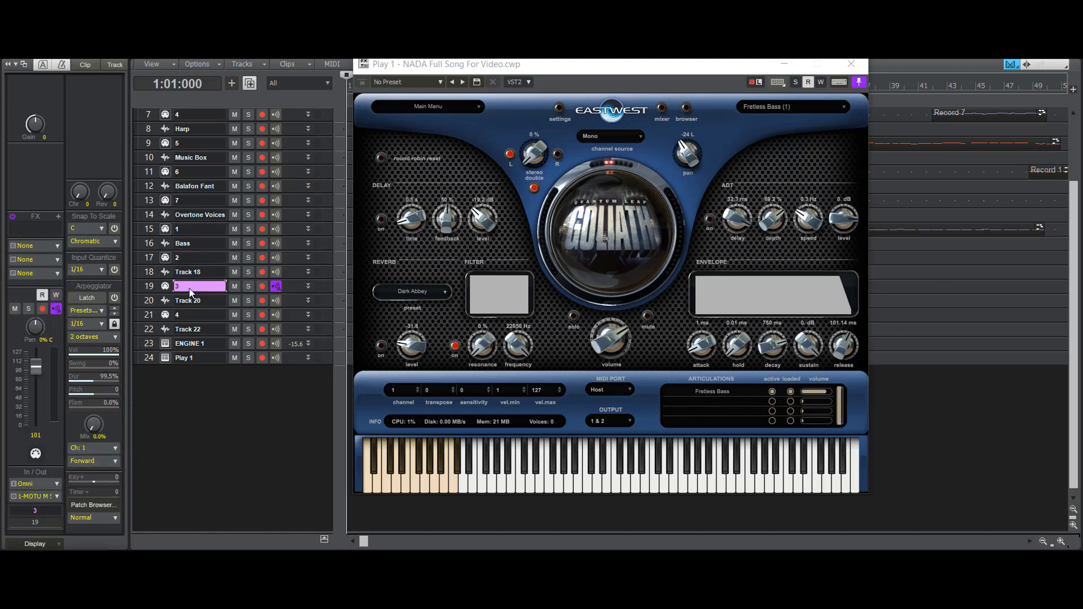
click(59, 484)
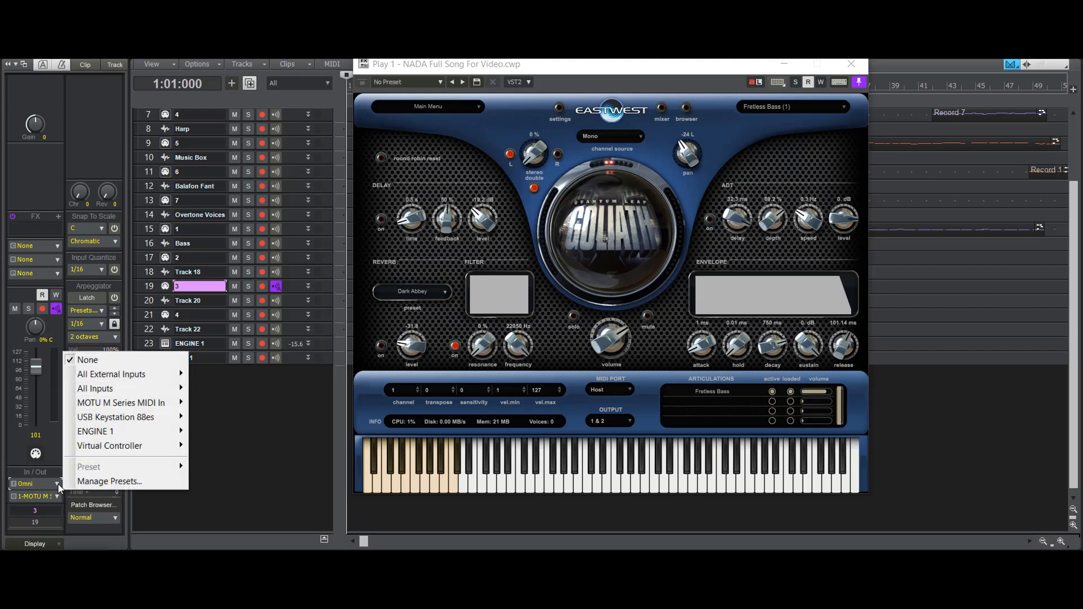
mouse_move(144, 417)
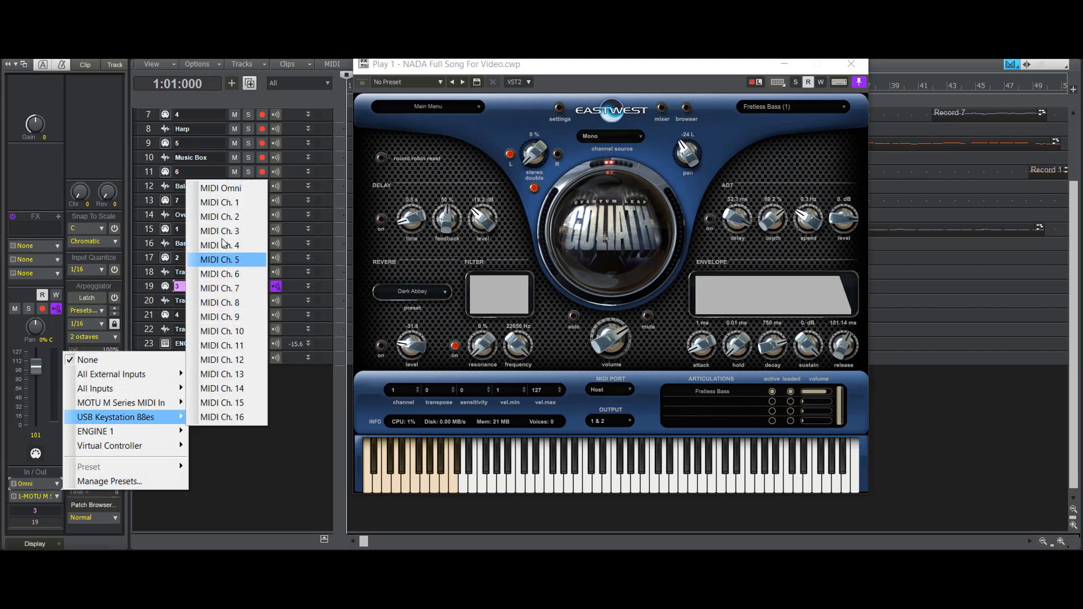
click(220, 191)
click(41, 495)
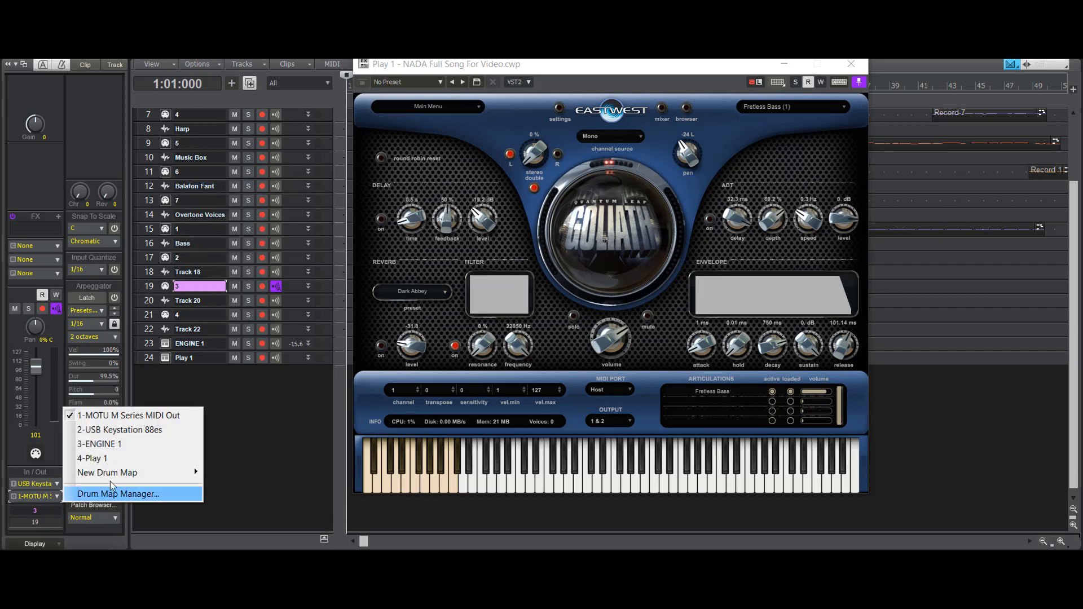
click(117, 458)
click(29, 246)
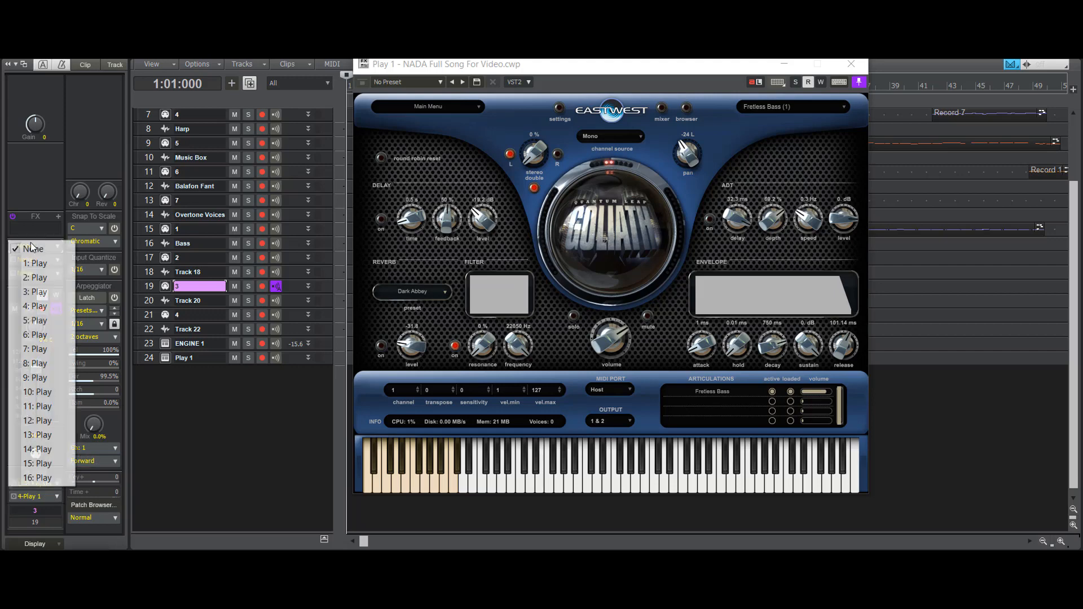
click(29, 292)
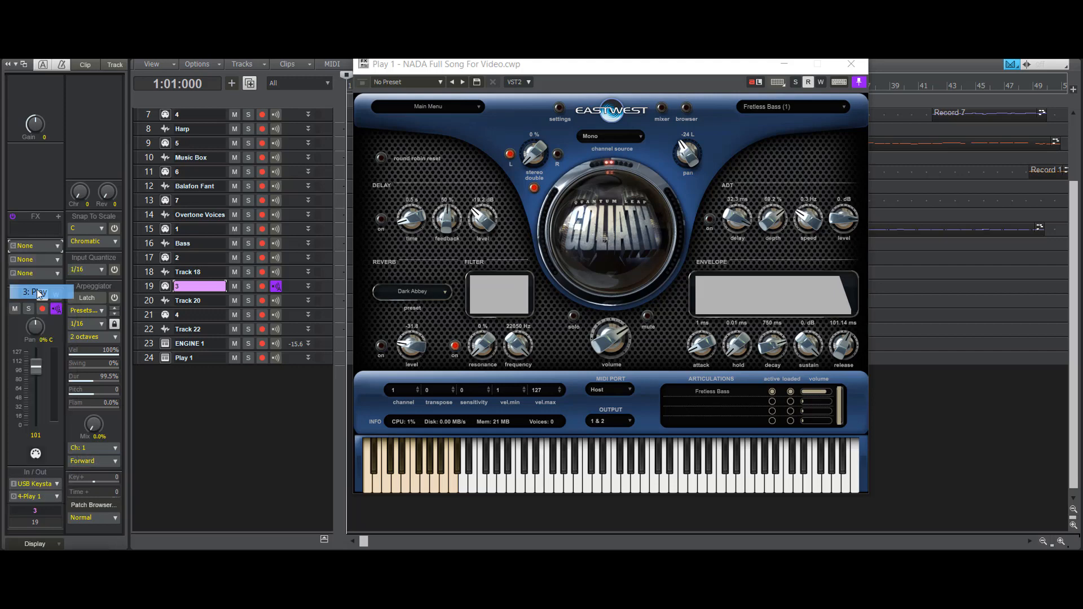
- Route MIDI track 4 with input USB Keystation 88es MIDI Omni, output Play 1 and channel 4
click(206, 314)
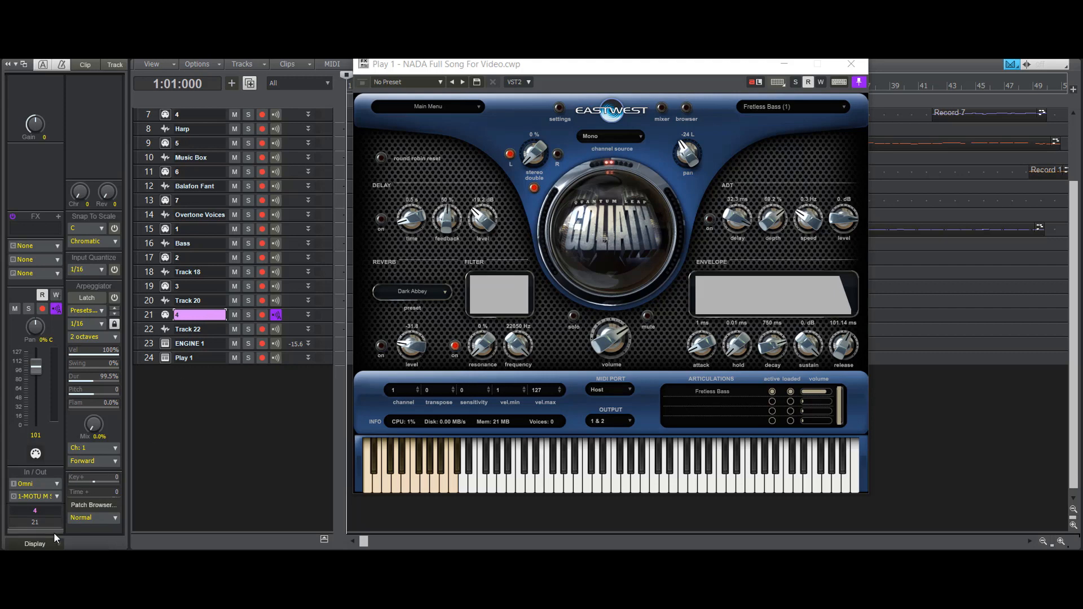
click(57, 484)
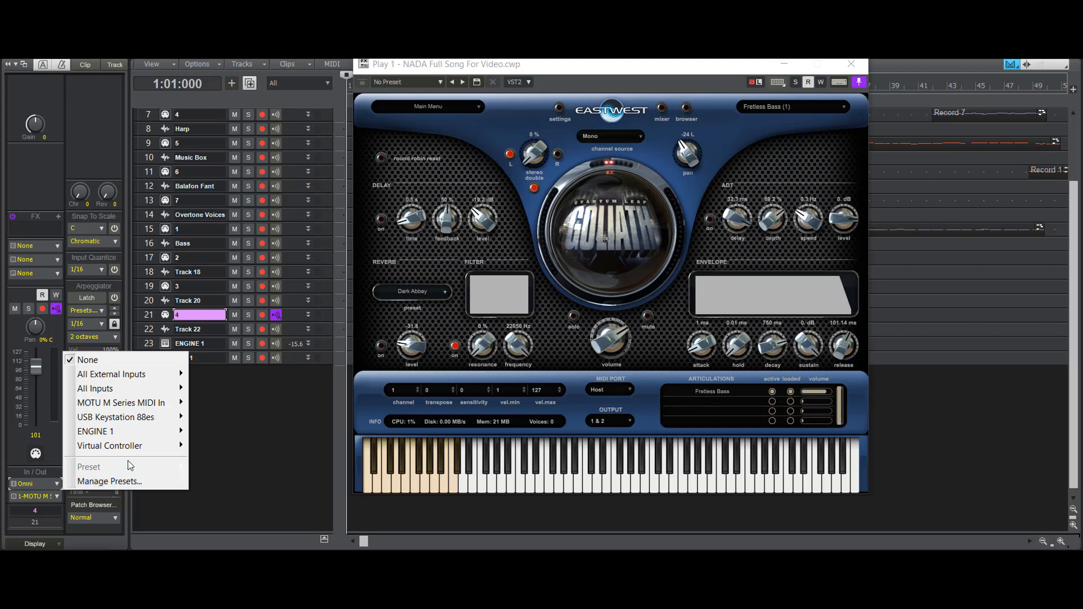
mouse_move(131, 416)
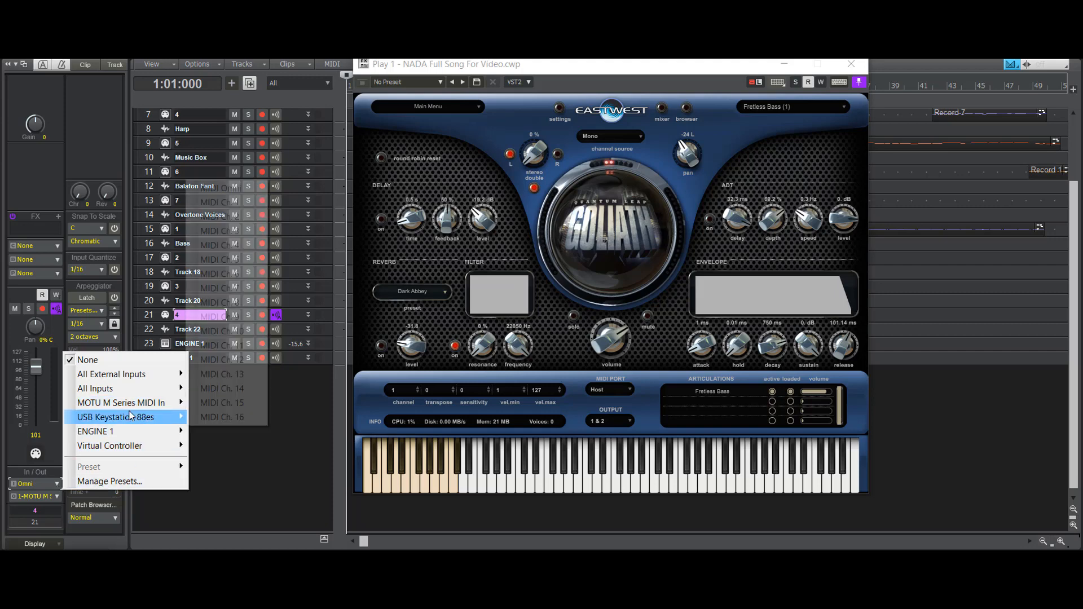
click(217, 192)
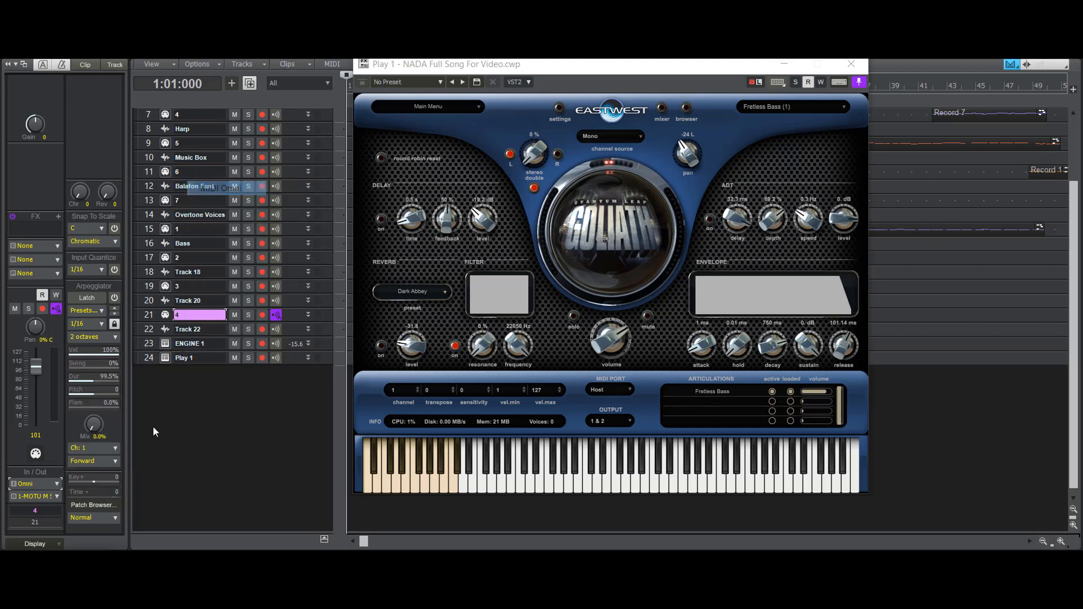
click(56, 495)
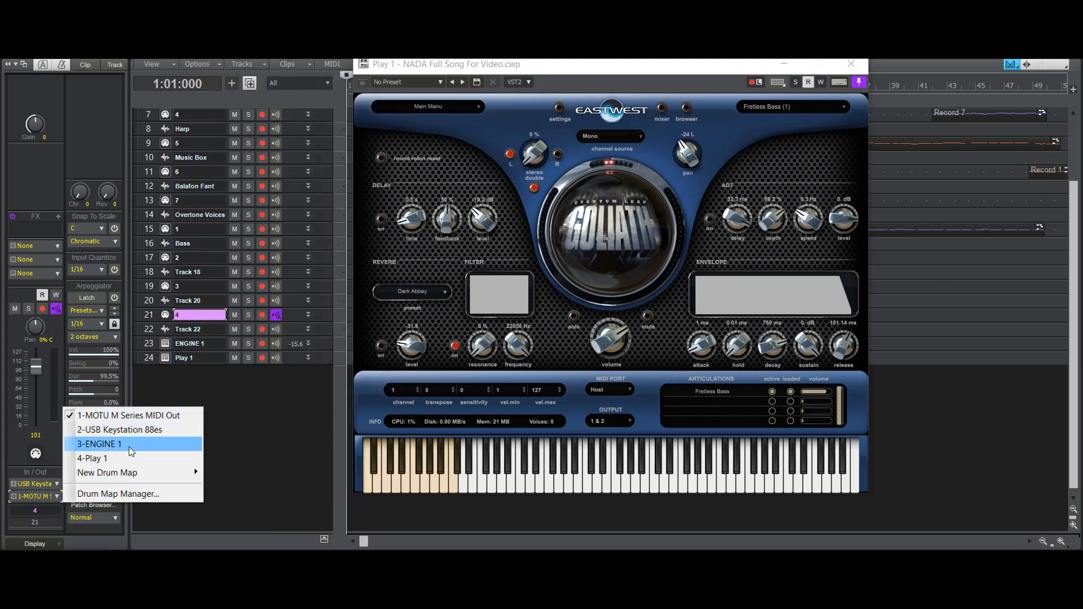
click(93, 458)
click(30, 245)
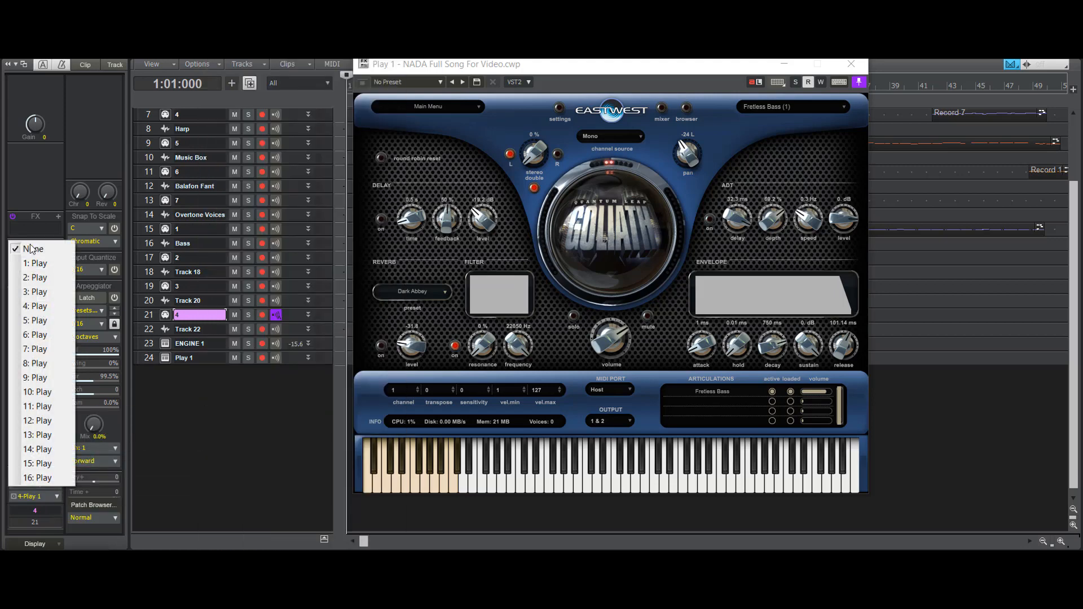
click(35, 261)
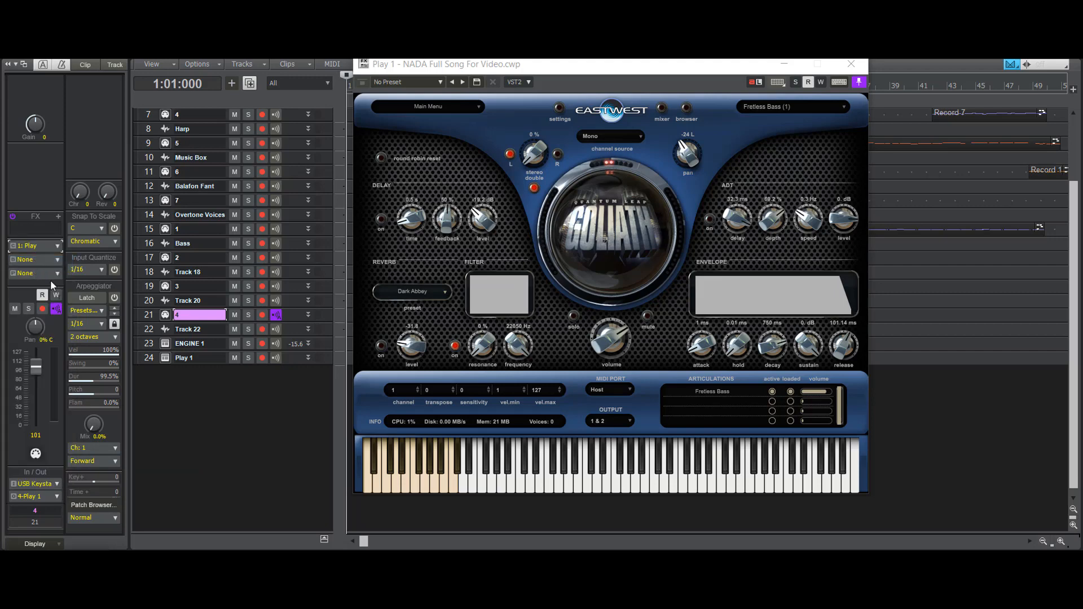
click(39, 247)
click(31, 307)
- Collapse the track Inspector and save the project
click(9, 64)
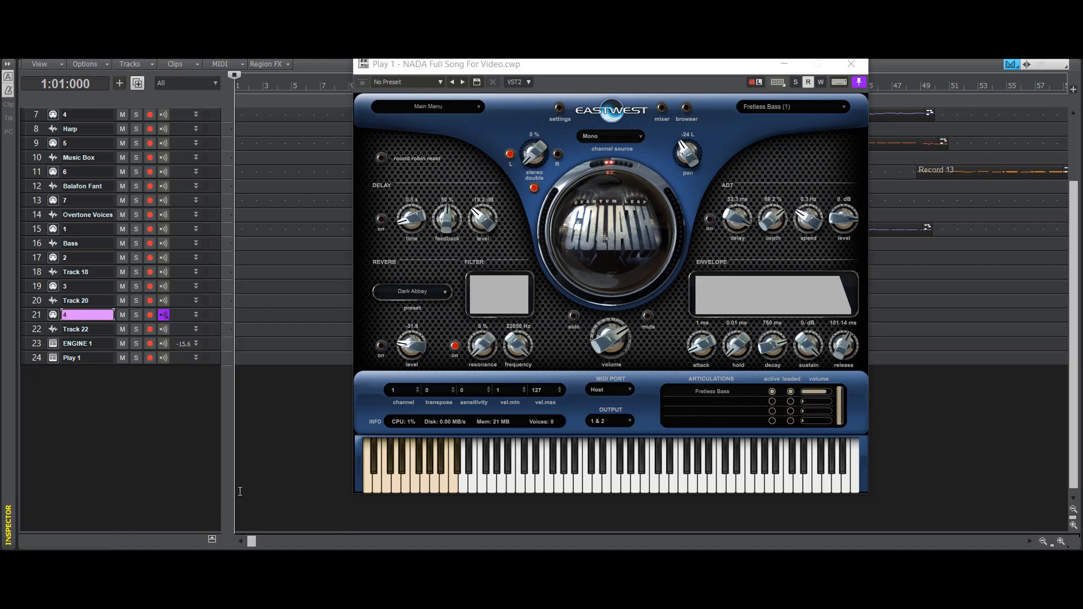
key(alt+f)
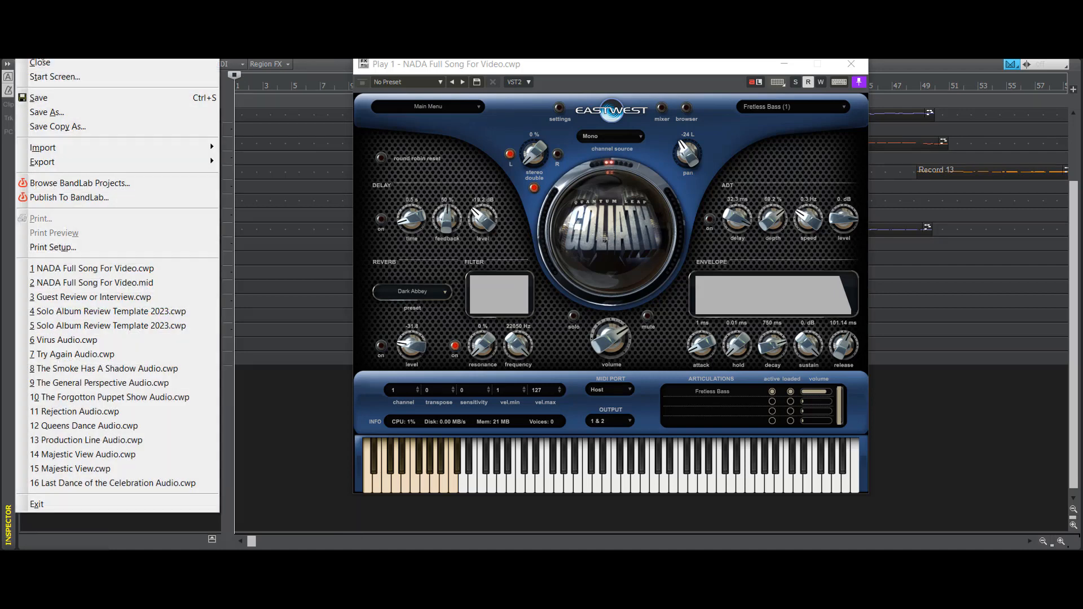
click(39, 97)
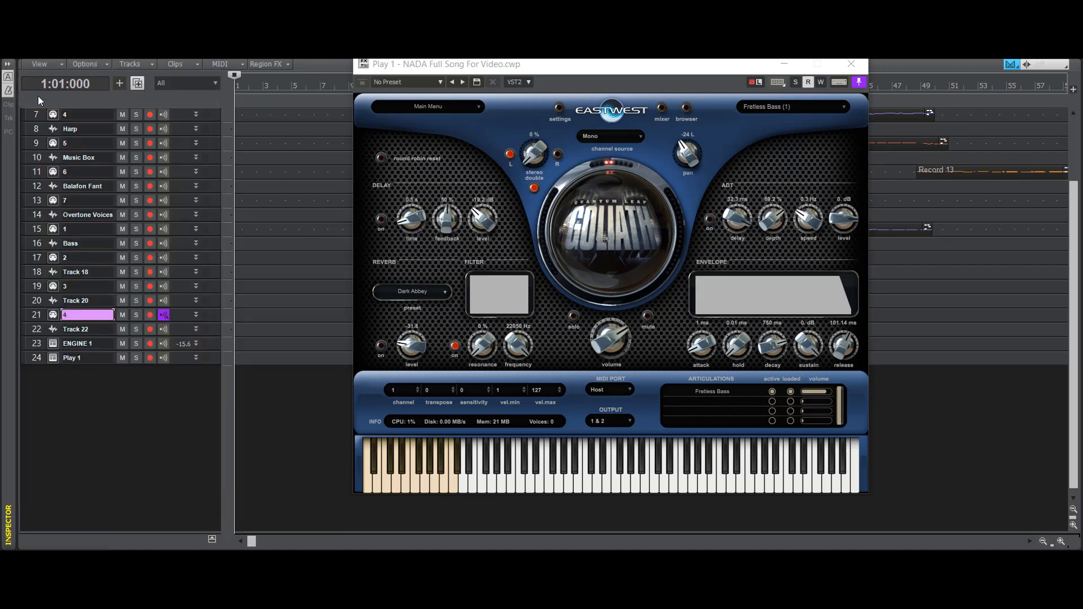
- For MIDI track 2, add Boo-Yah Kit from Goliath's Electronic Drumkits as another Play instrument and return to the player view
click(88, 258)
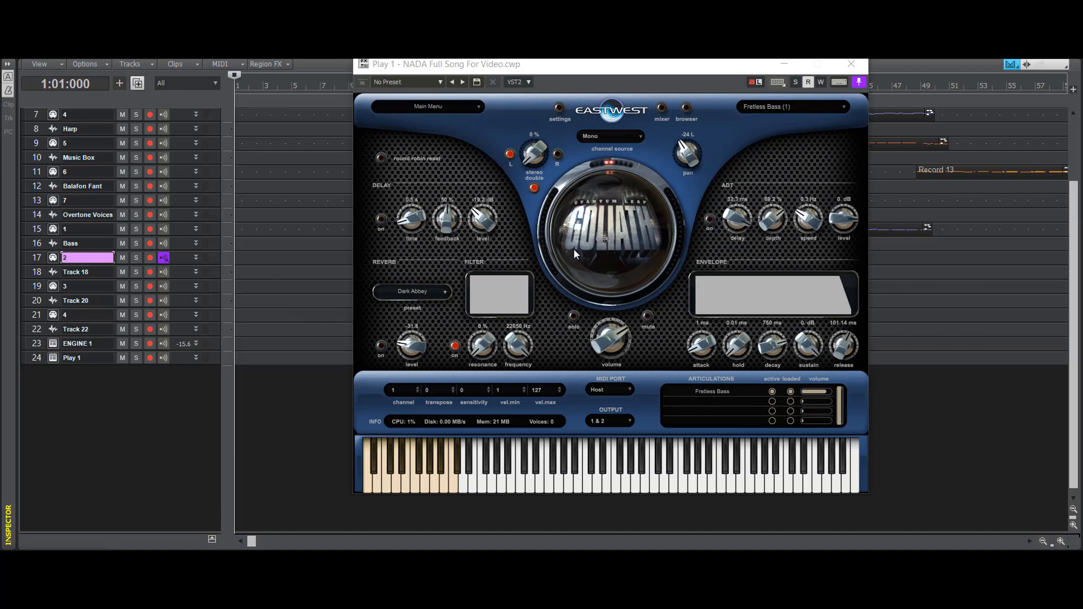
click(687, 107)
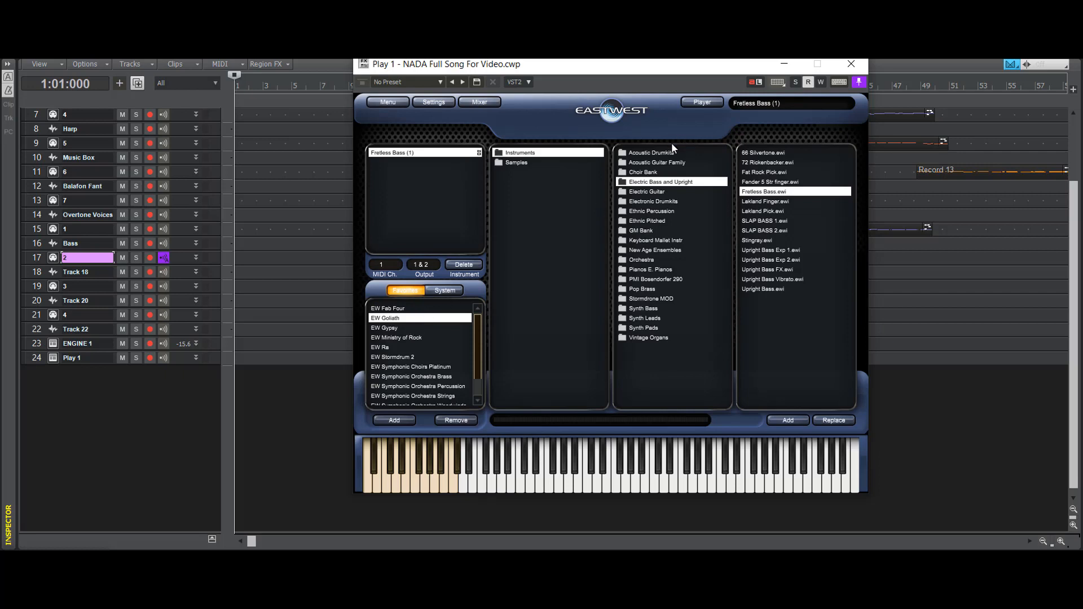
click(666, 203)
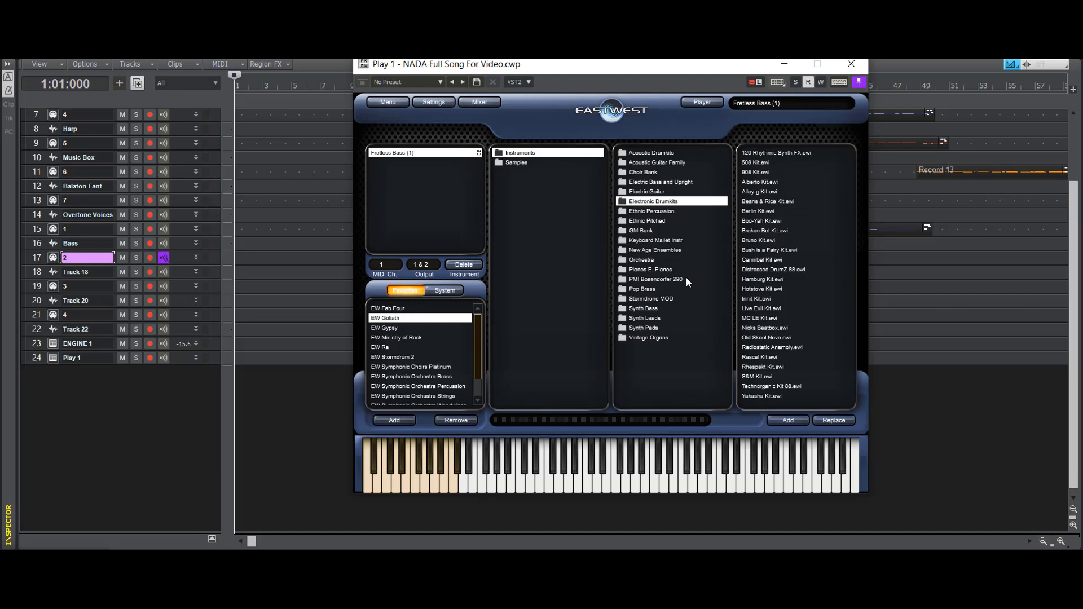
double_click(752, 223)
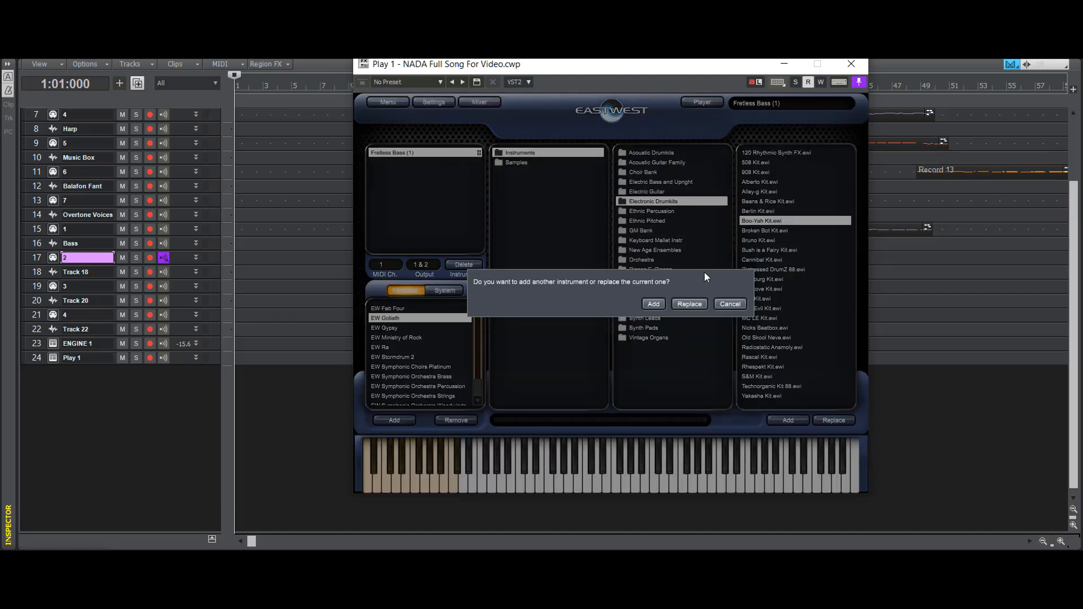
click(652, 304)
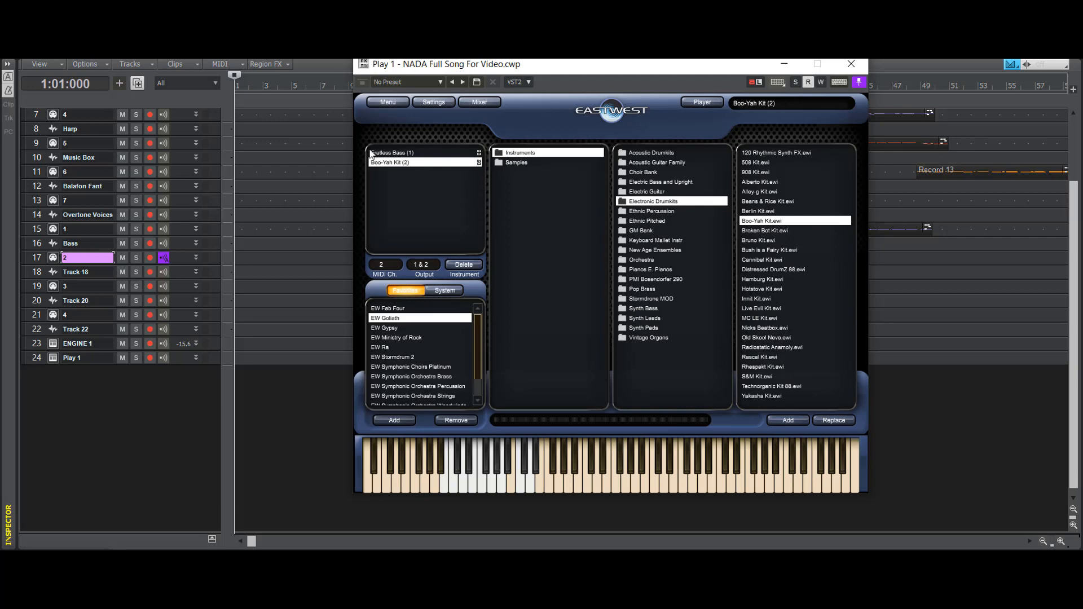
click(702, 102)
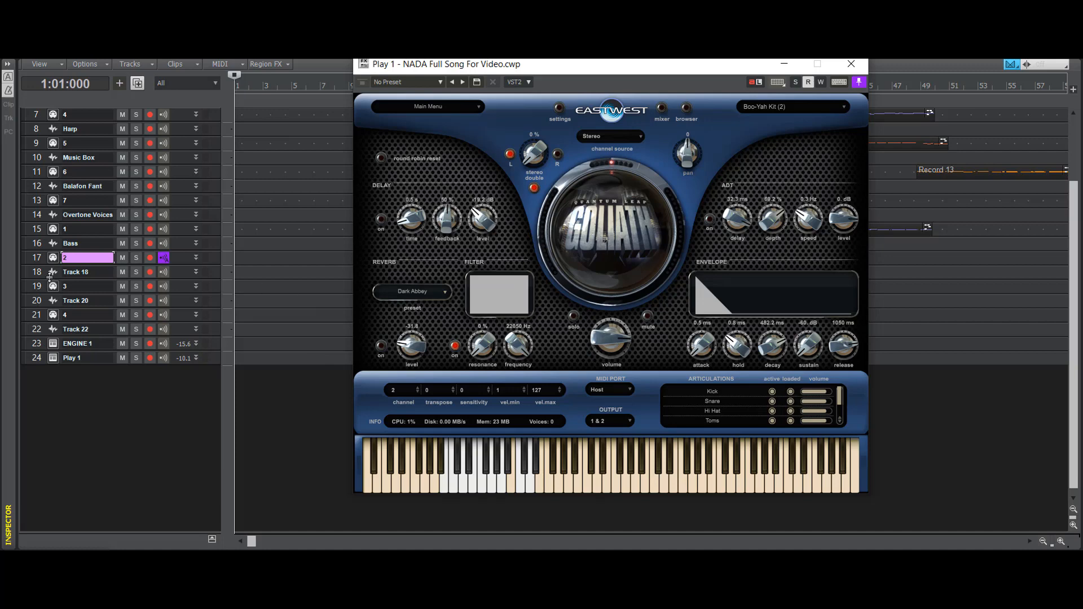
- Rename audio track 18 as Boo-Yah Kit
double_click(91, 272)
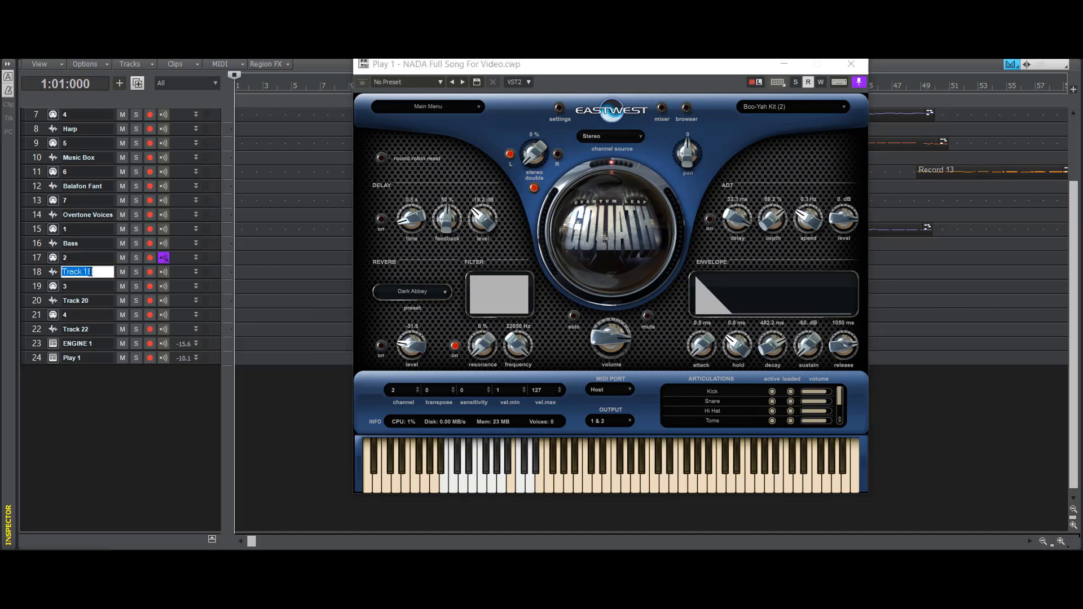
text(Boo-Yah Kit)
key(Return)
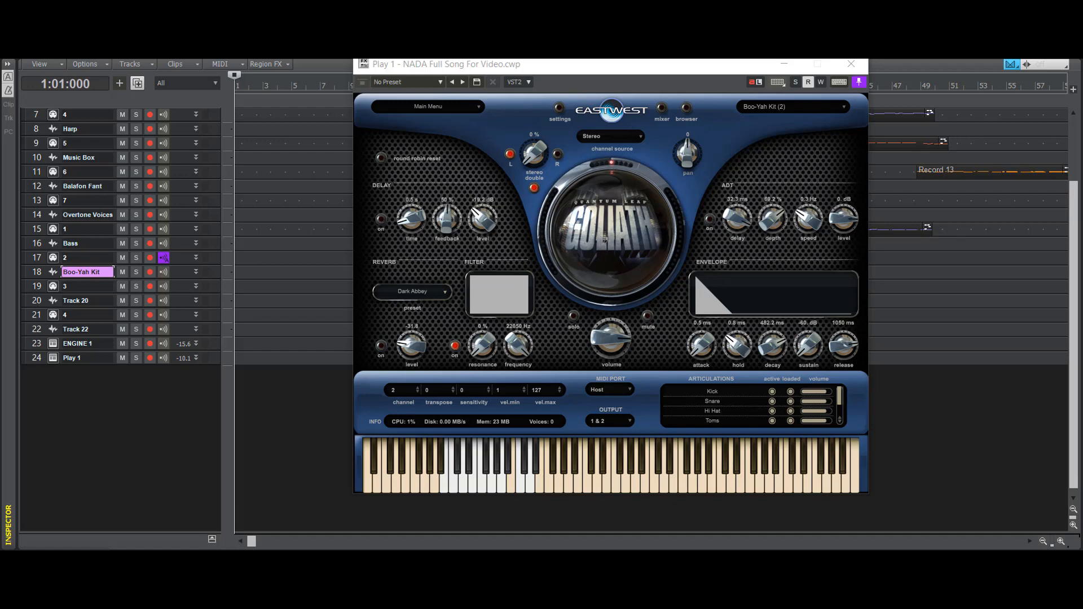
- Switch to the Excel patch list and complete the Play 2 row with Electronic Drums, Boo-Yah and Perc
drag(1082, 43, 711, 42)
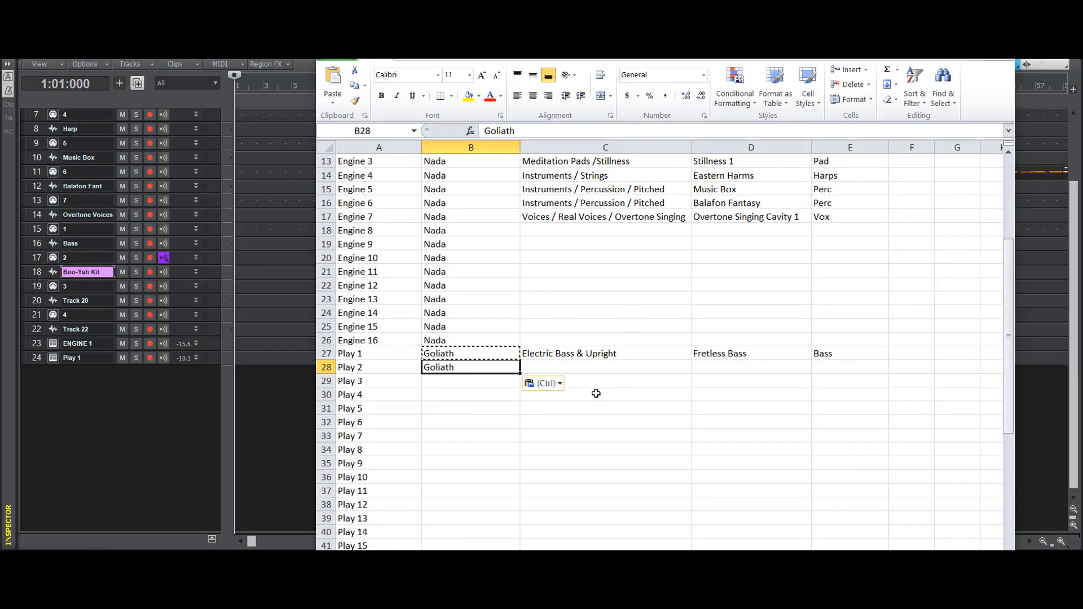
click(581, 368)
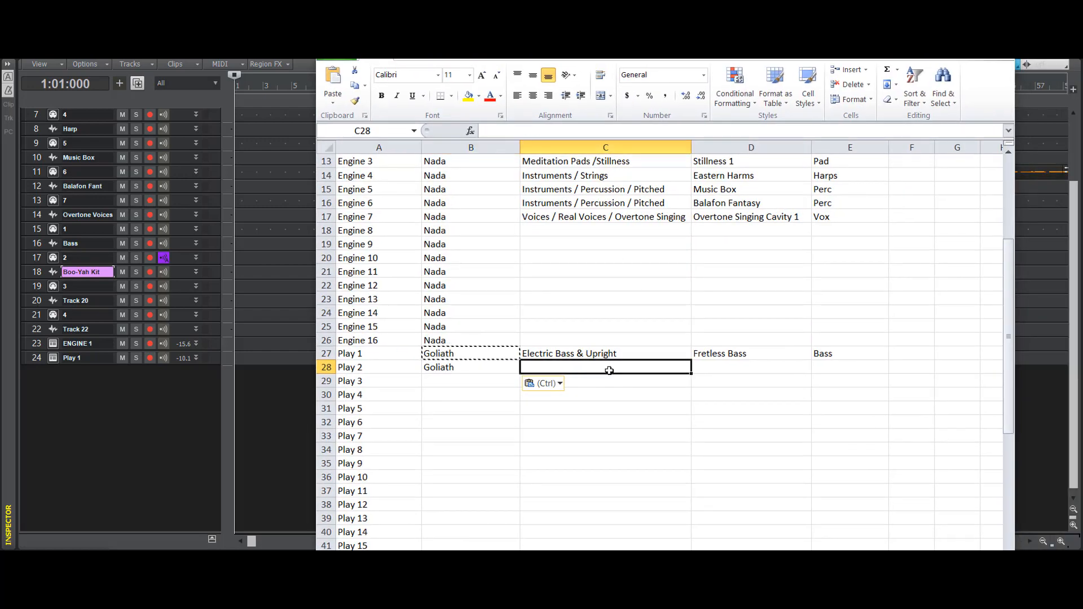
text(Electronic D)
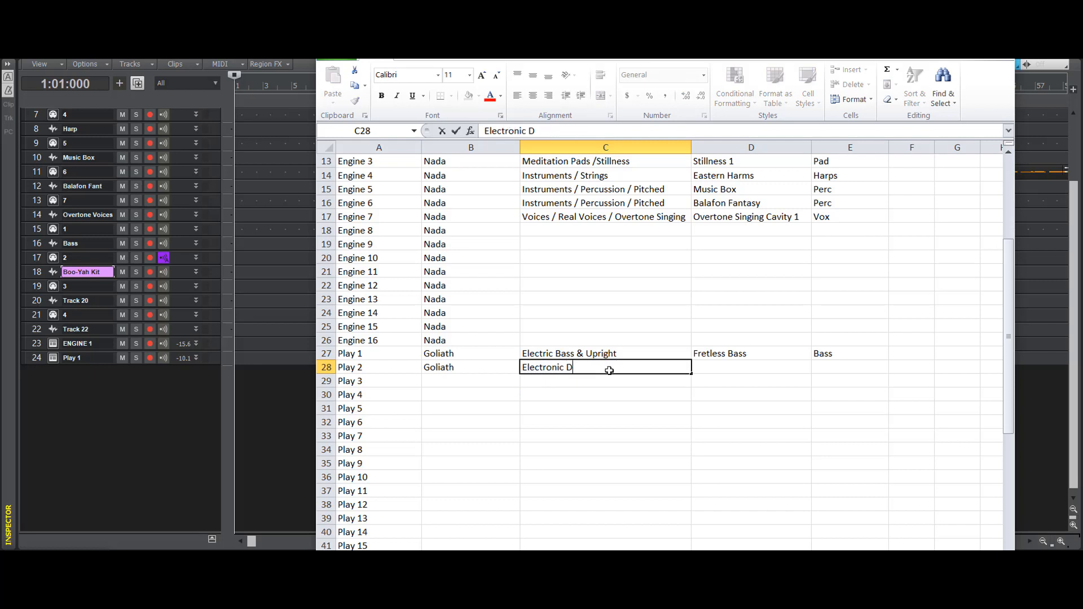
text(rums)
key(Tab)
text(Boo-)
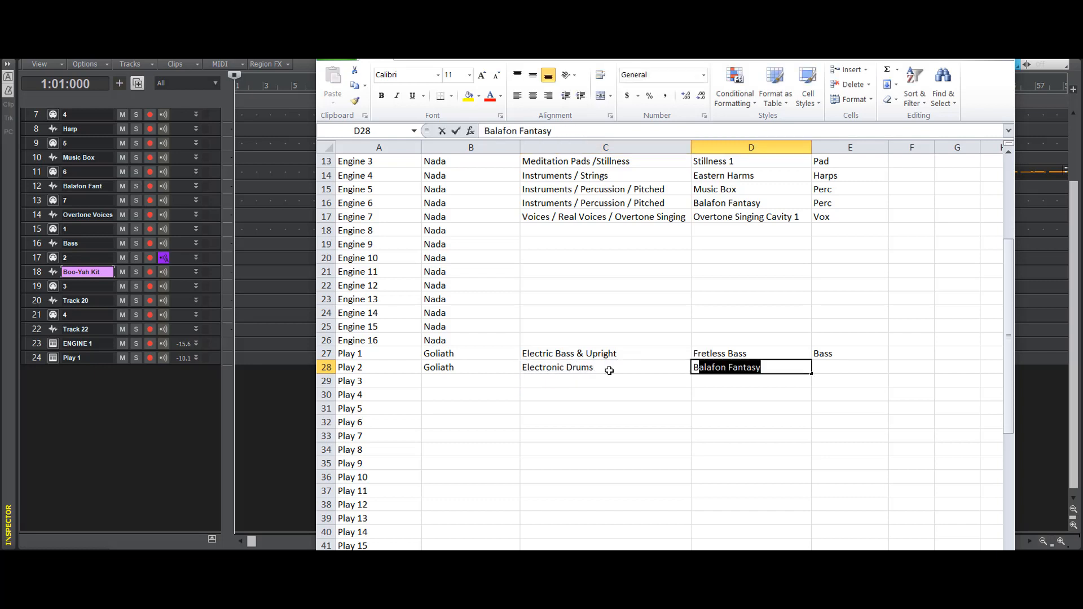
text(Yah)
key(Tab)
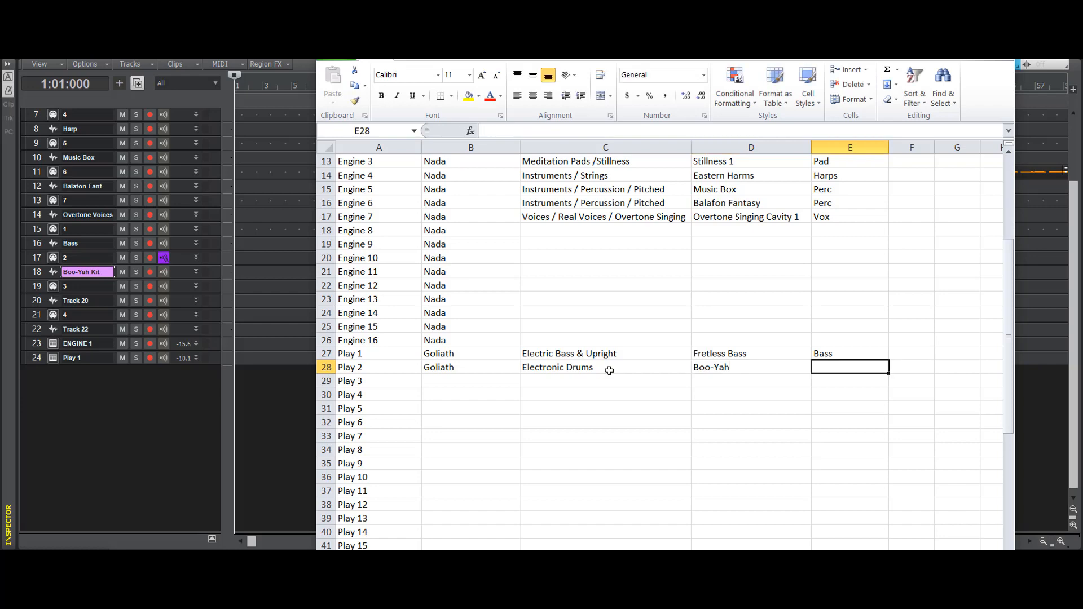
text(Perc)
key(Return)
key(Up)
- Return to Cakewalk and, for MIDI track 3, add Bruno Kit from the Electronic Drumkits as another Play instrument
key(alt+Tab)
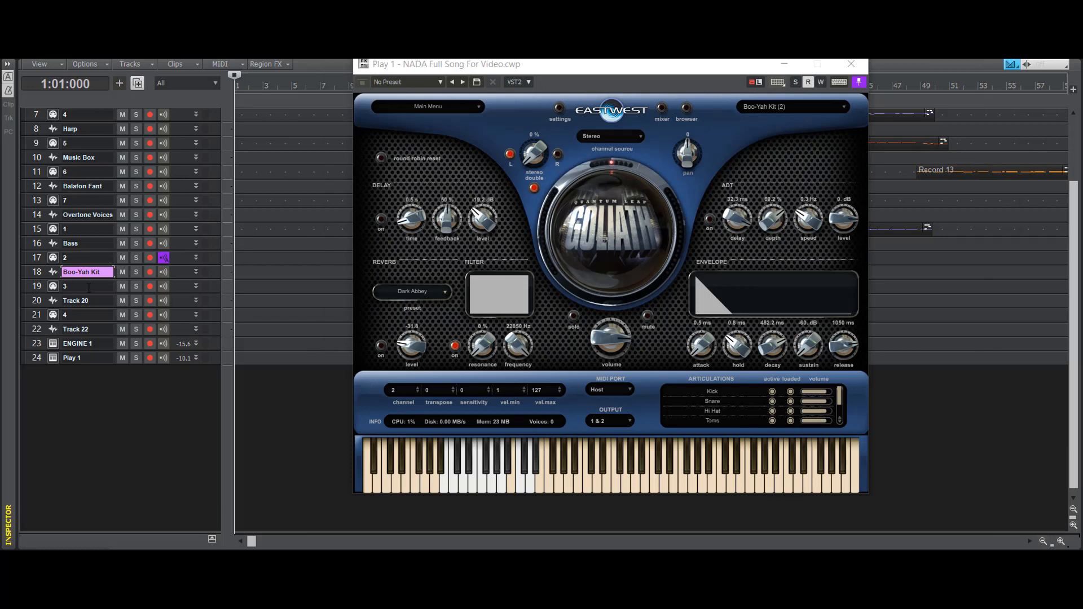
double_click(89, 288)
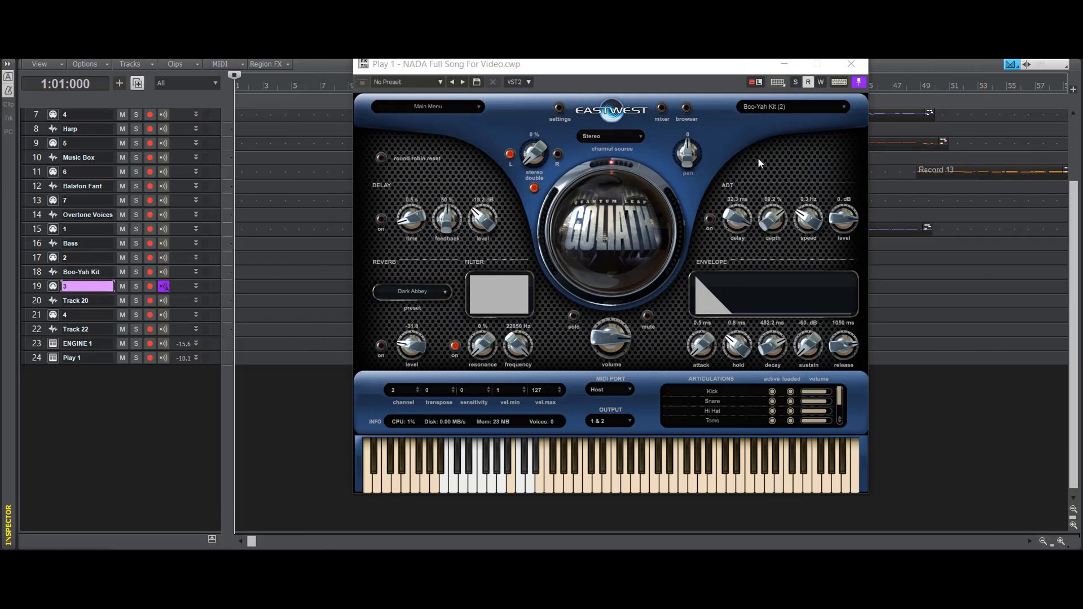
click(684, 109)
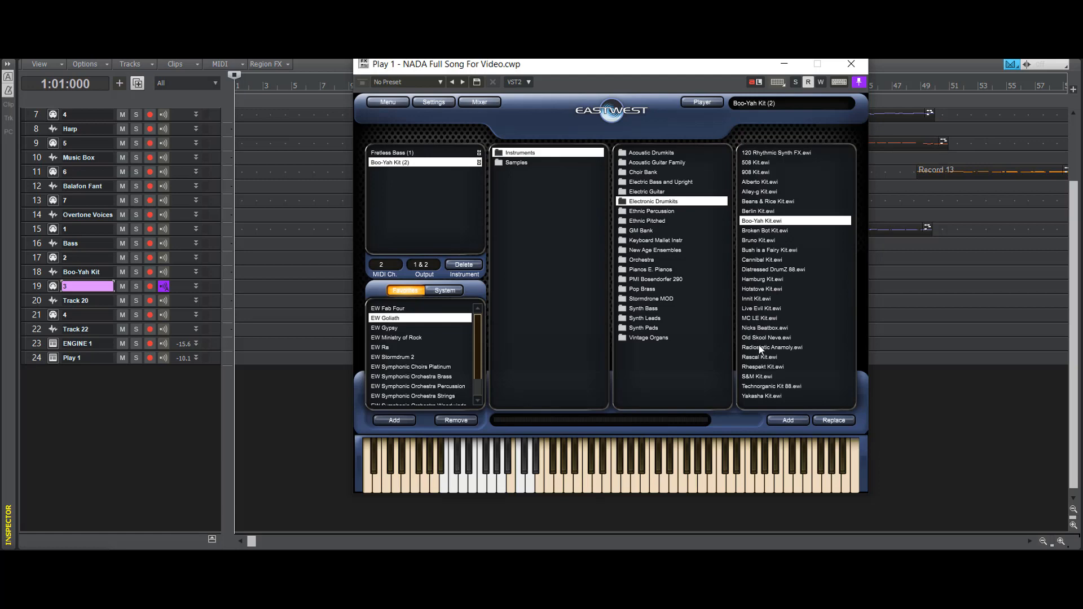
double_click(766, 241)
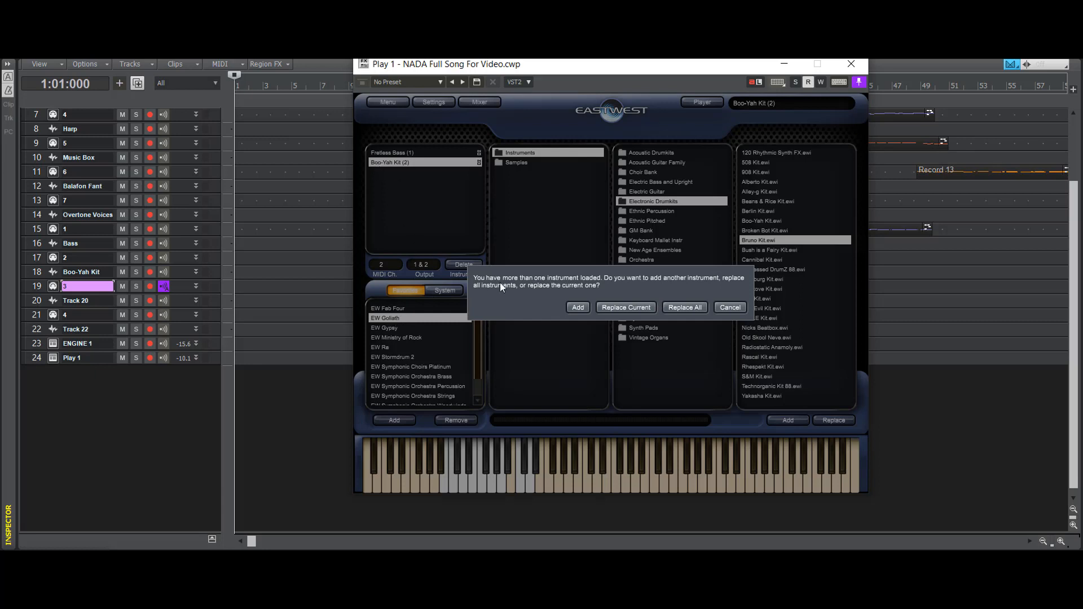
click(578, 308)
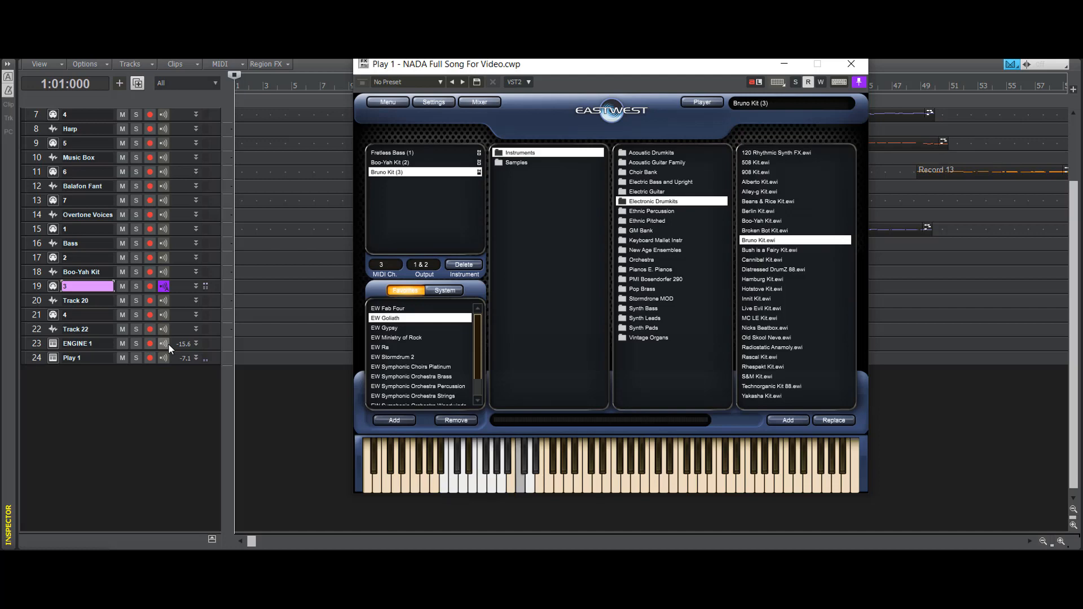
- Replace Bruno Kit on MIDI channel 3 with Live Evil Kit from Goliath's Electronic Drumkits
click(759, 308)
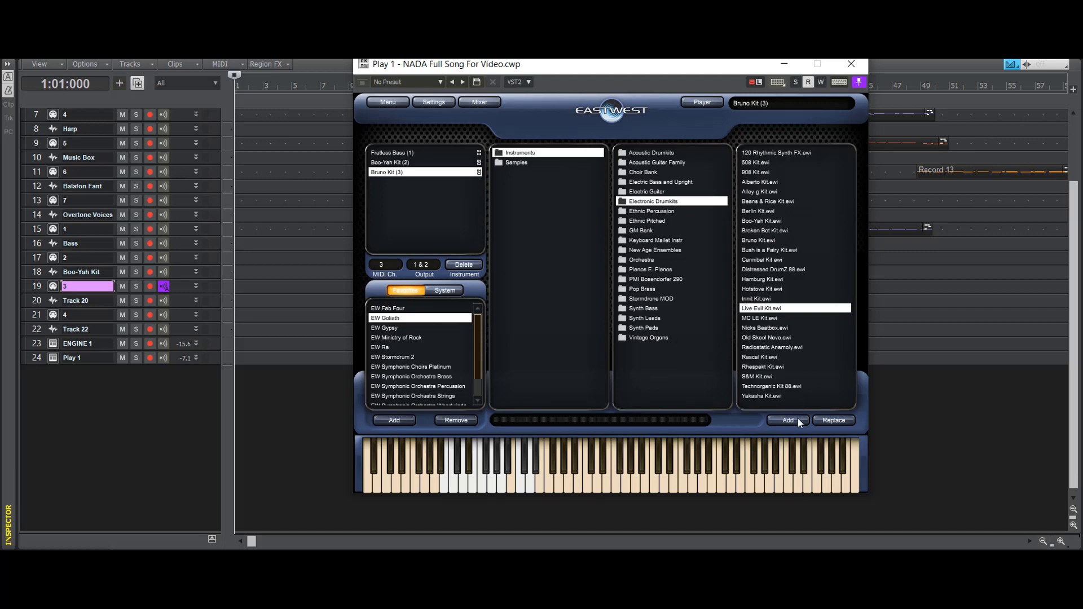
click(825, 420)
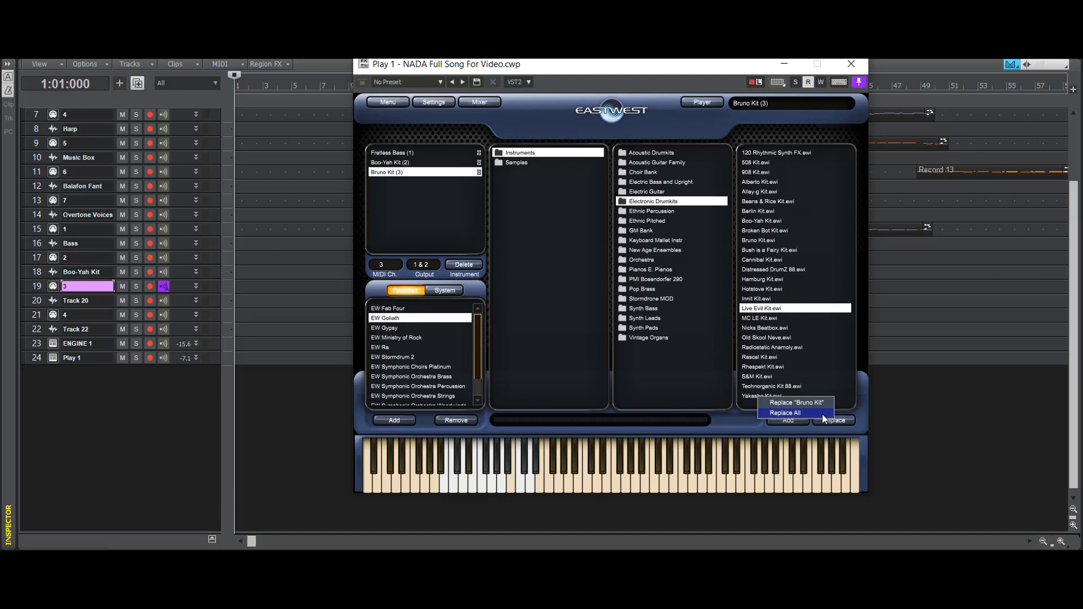
click(818, 404)
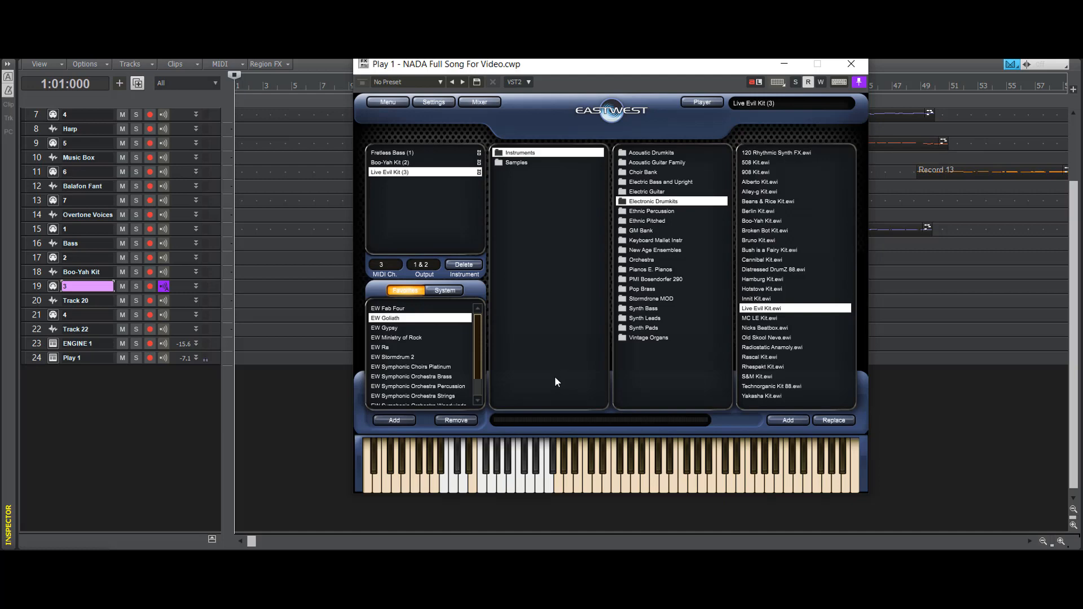
- Rename audio track 20 as Live Evil and save the project
double_click(84, 300)
text(live Evil)
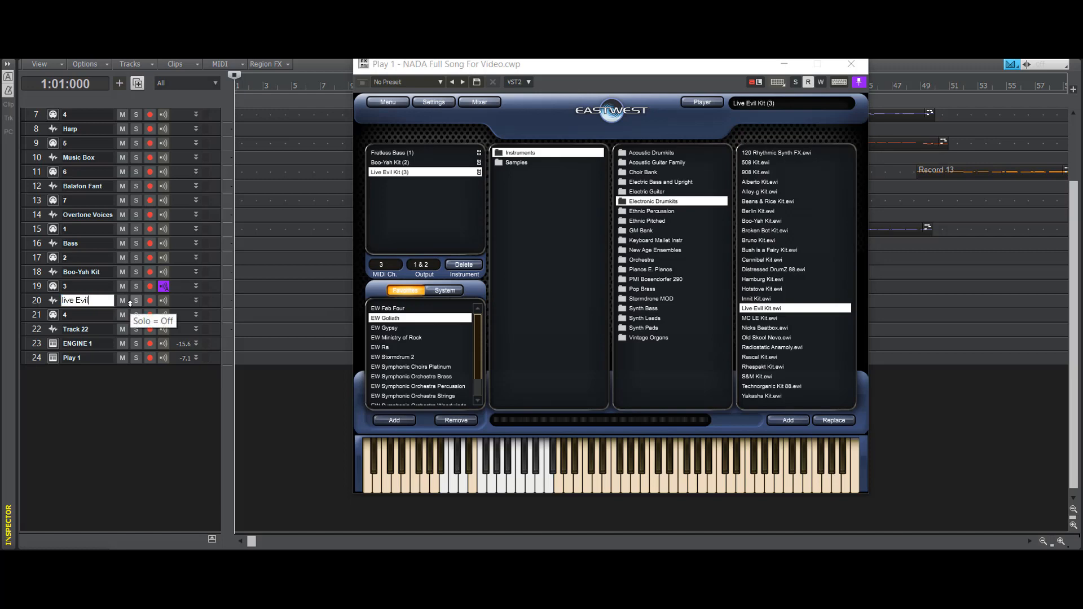
key(Return)
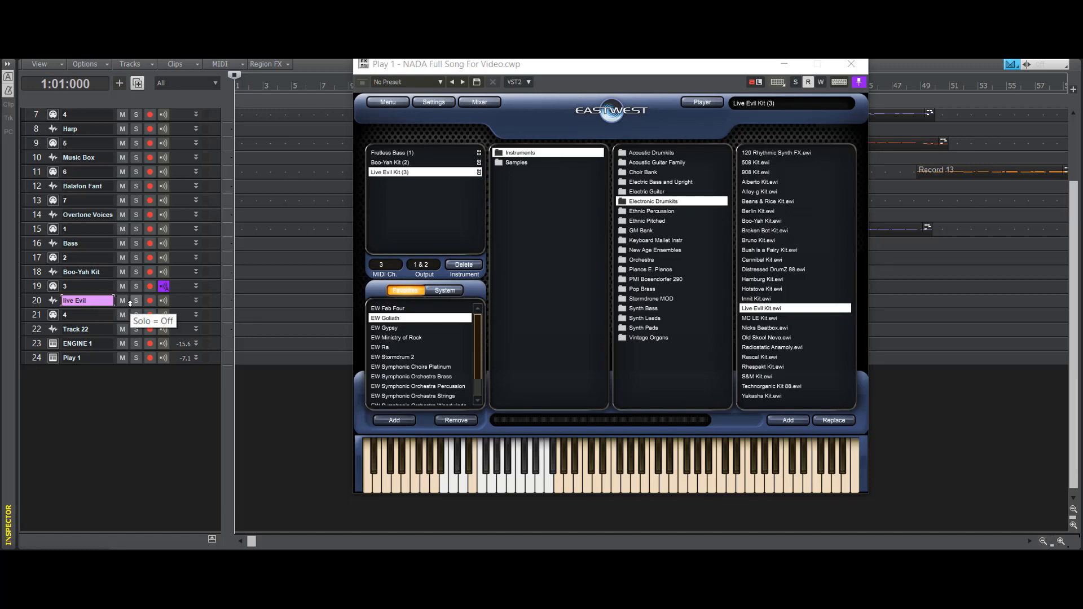
key(Up)
key(Down)
key(Return)
text(L)
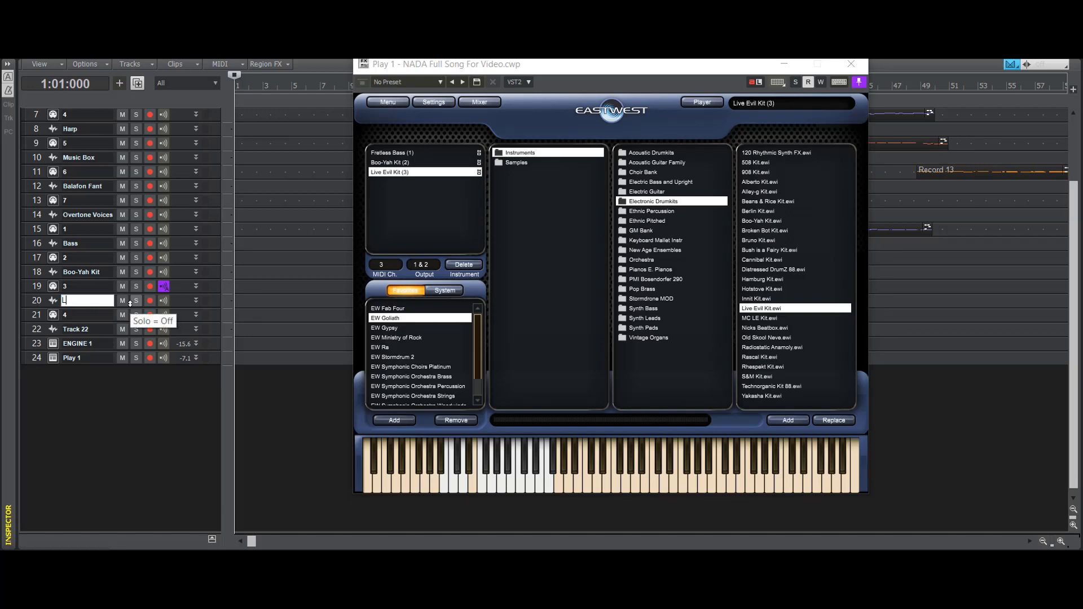
text(ive Evil)
key(Return)
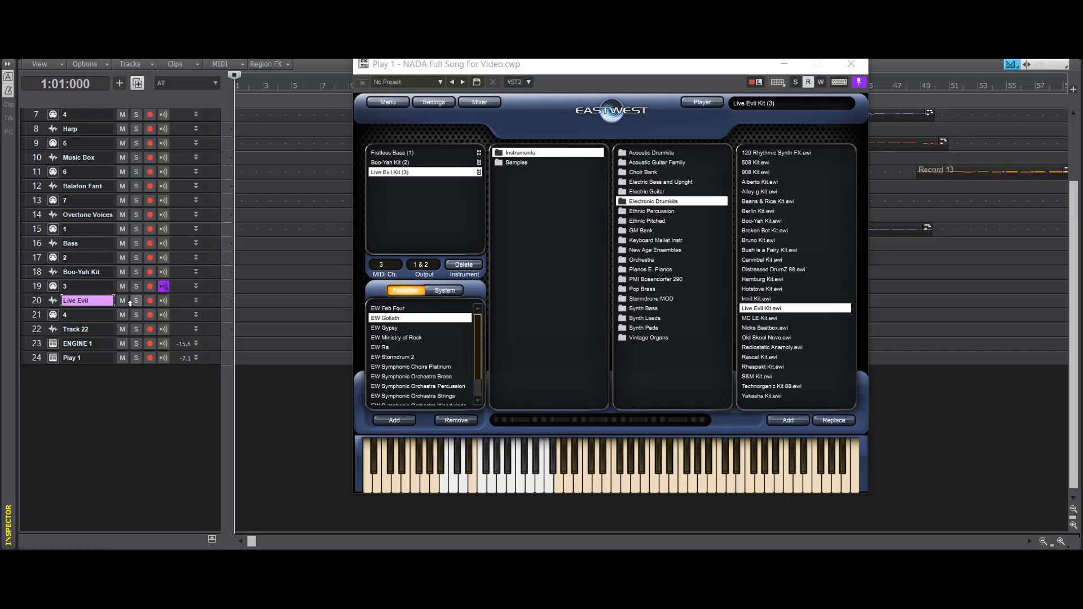
key(Up)
key(Return)
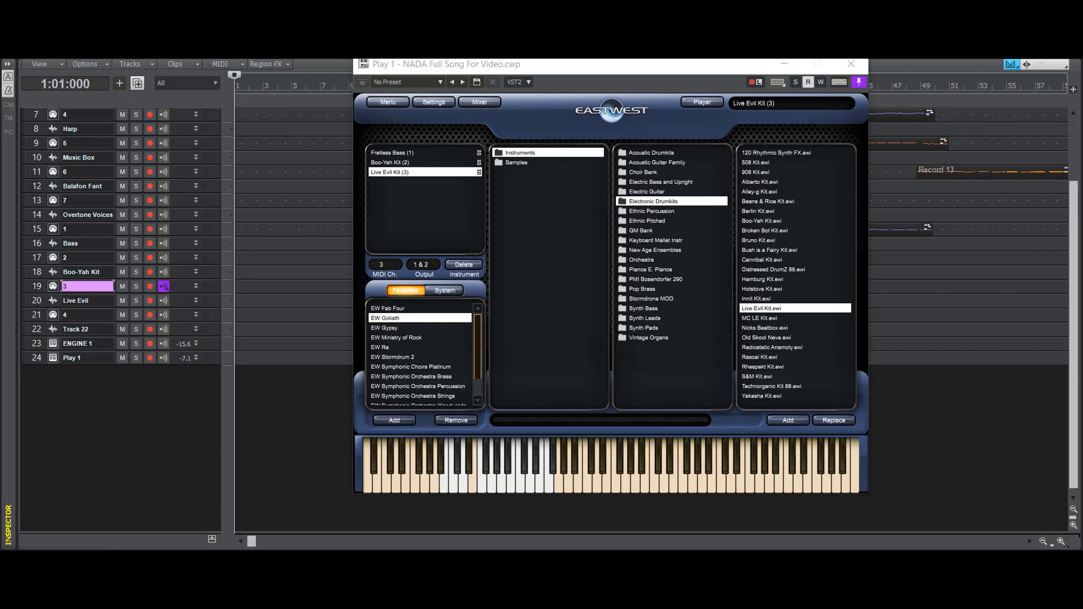
click(24, 16)
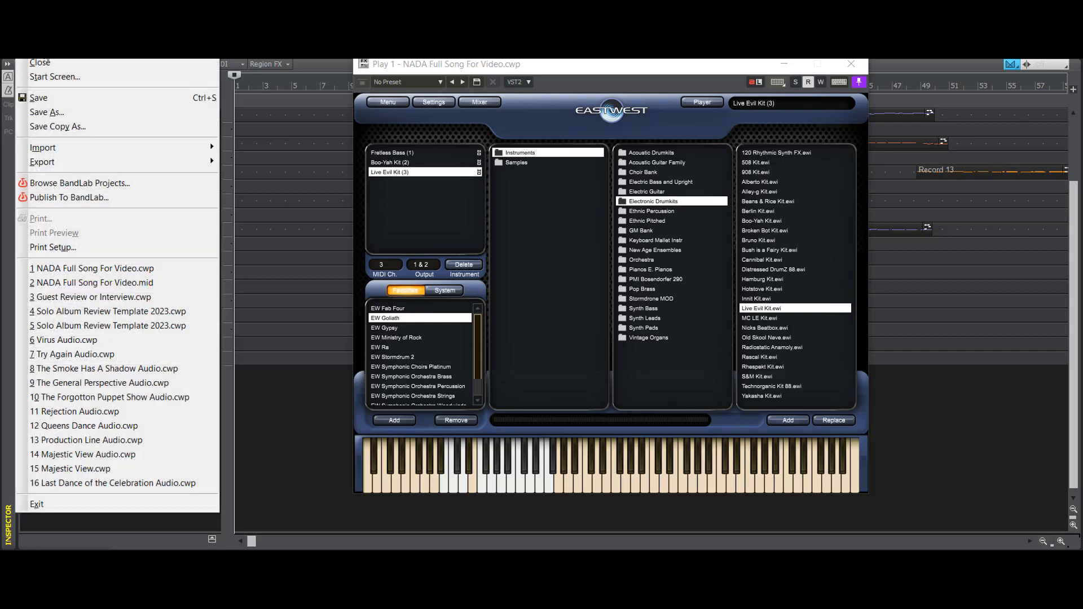
click(59, 98)
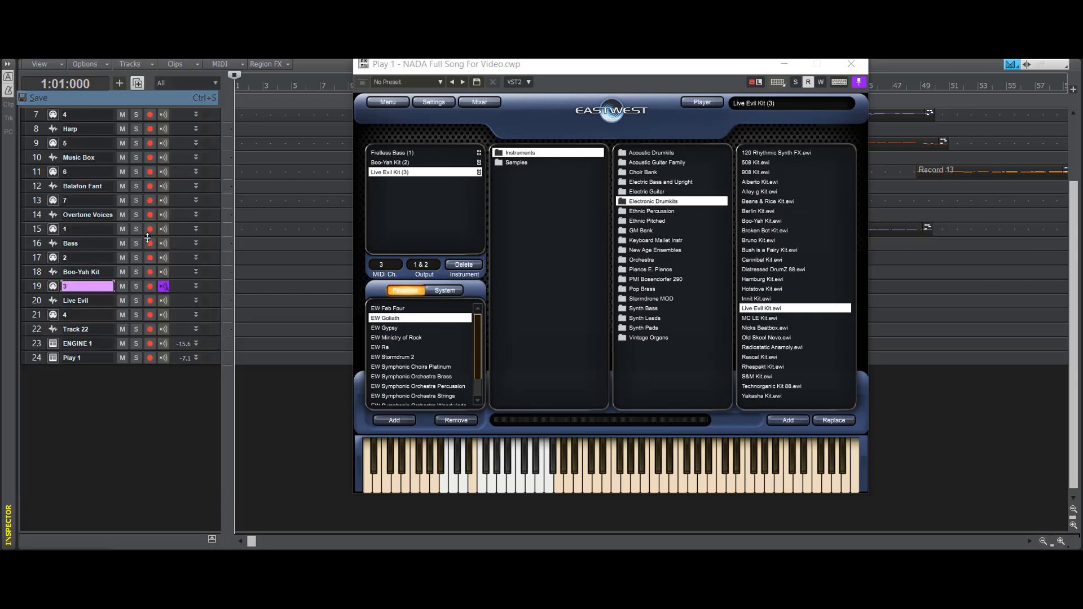
- For MIDI track 4, add Ekpiri Shelled BODY from EW Ra's Africa Shakers as another Play instrument
click(98, 315)
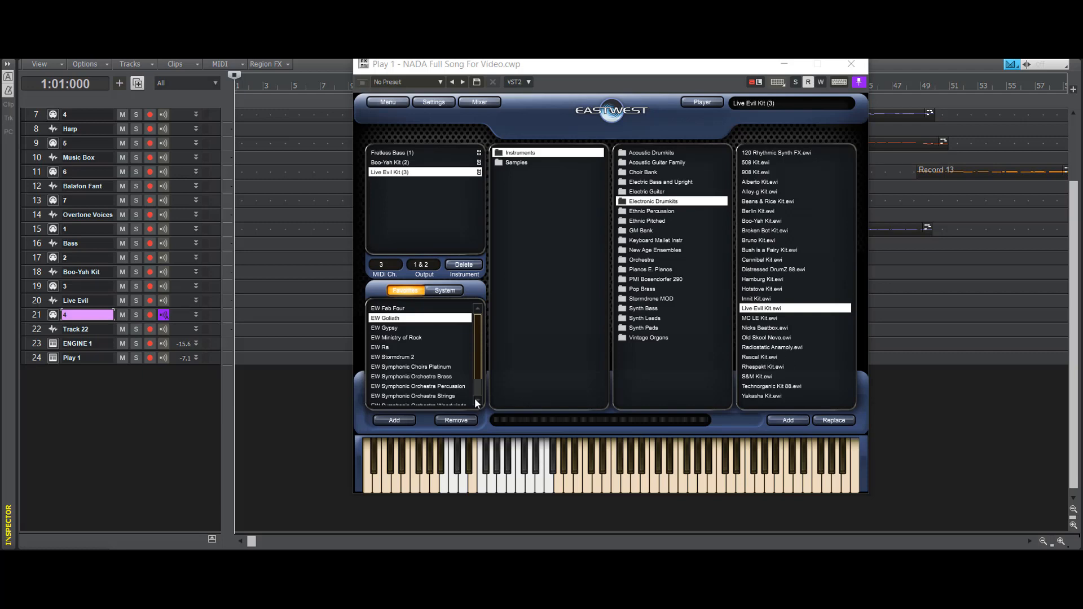
click(385, 347)
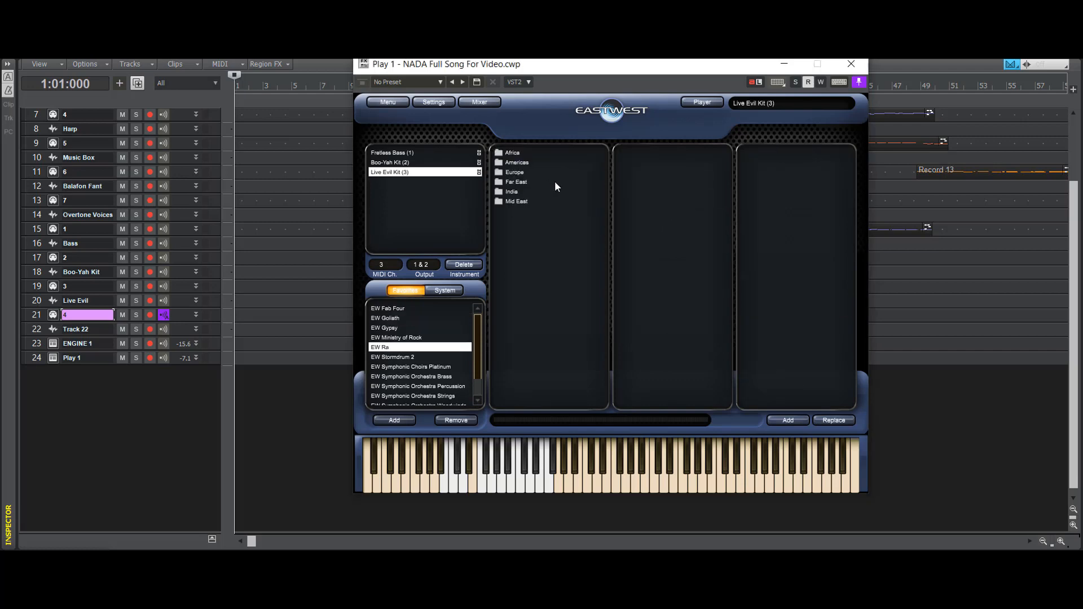
click(517, 202)
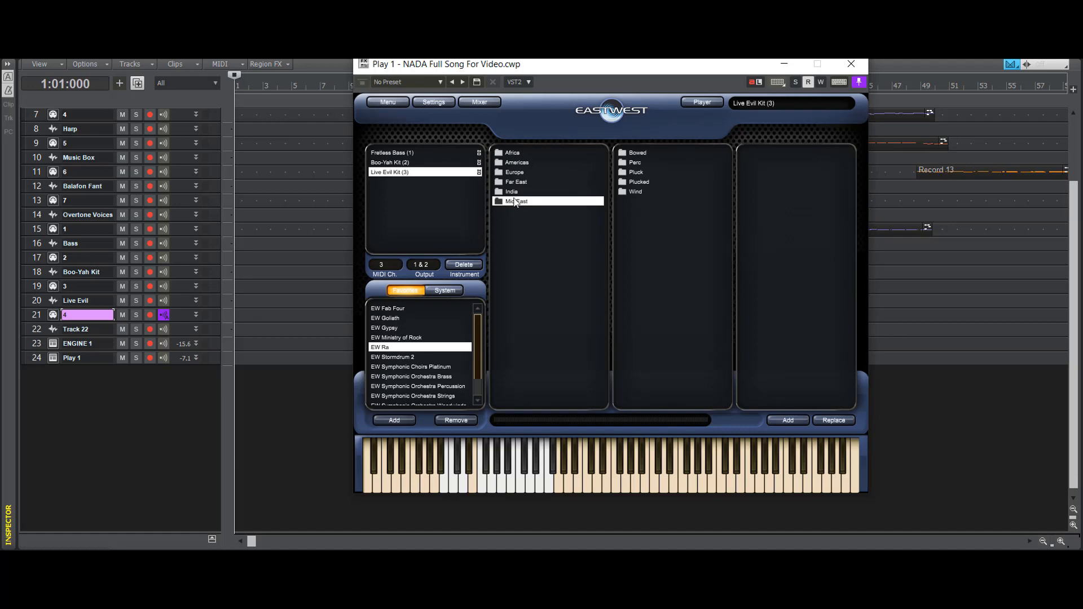
click(635, 162)
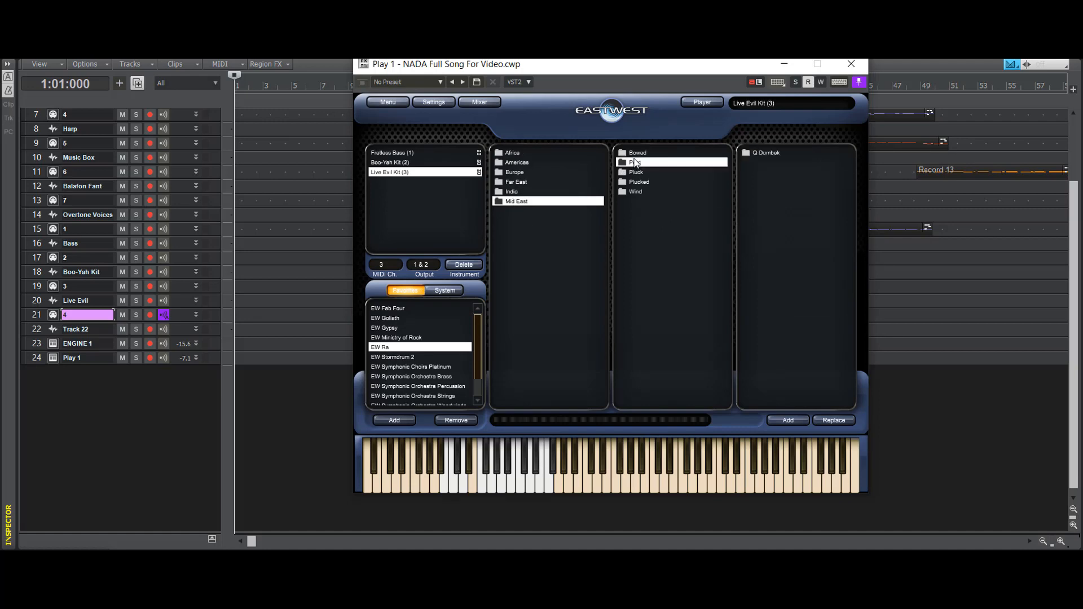
click(513, 154)
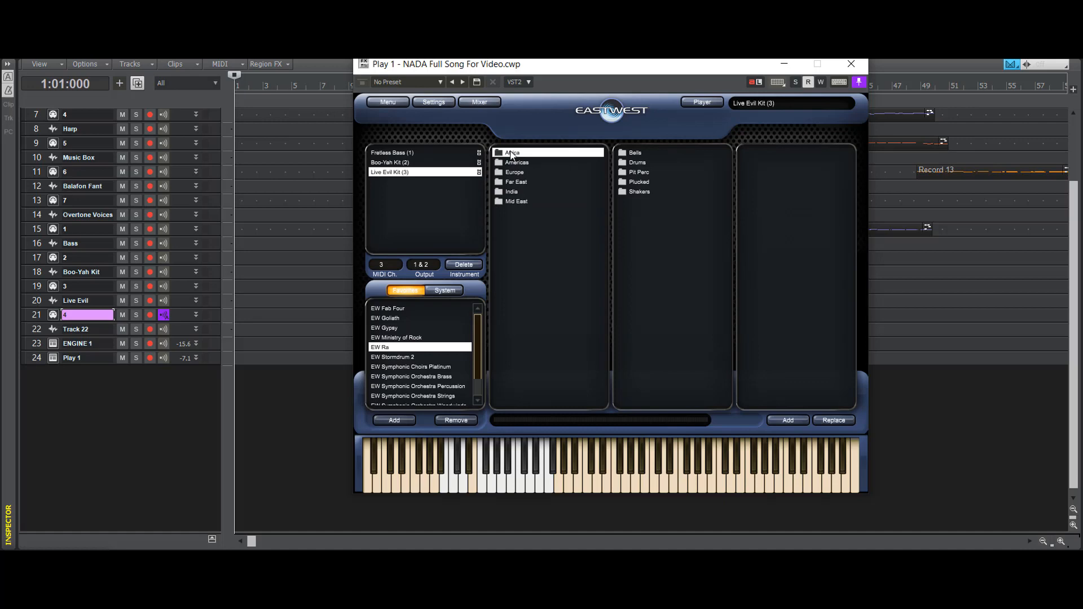
click(642, 191)
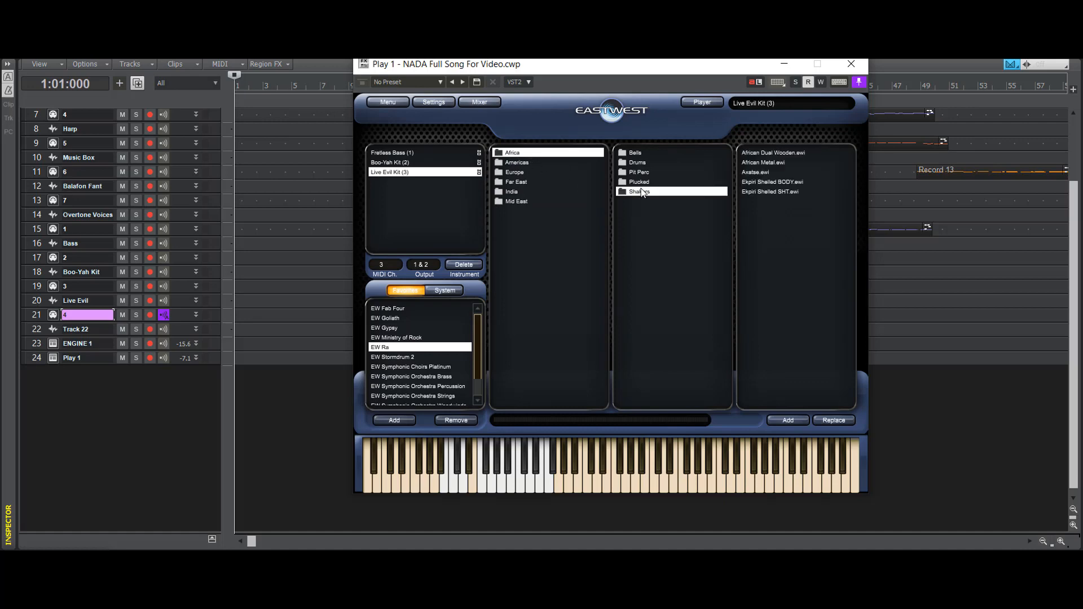
double_click(784, 182)
click(578, 308)
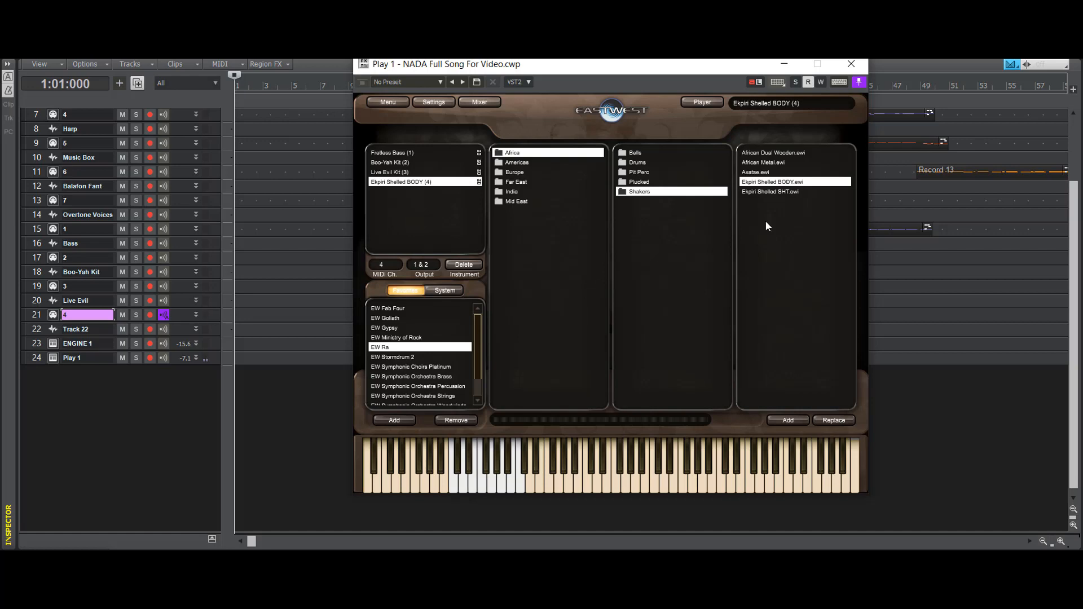
- Replace the Ekpiri Shelled BODY instrument with African Dual Wooden from the same Shakers folder
click(774, 152)
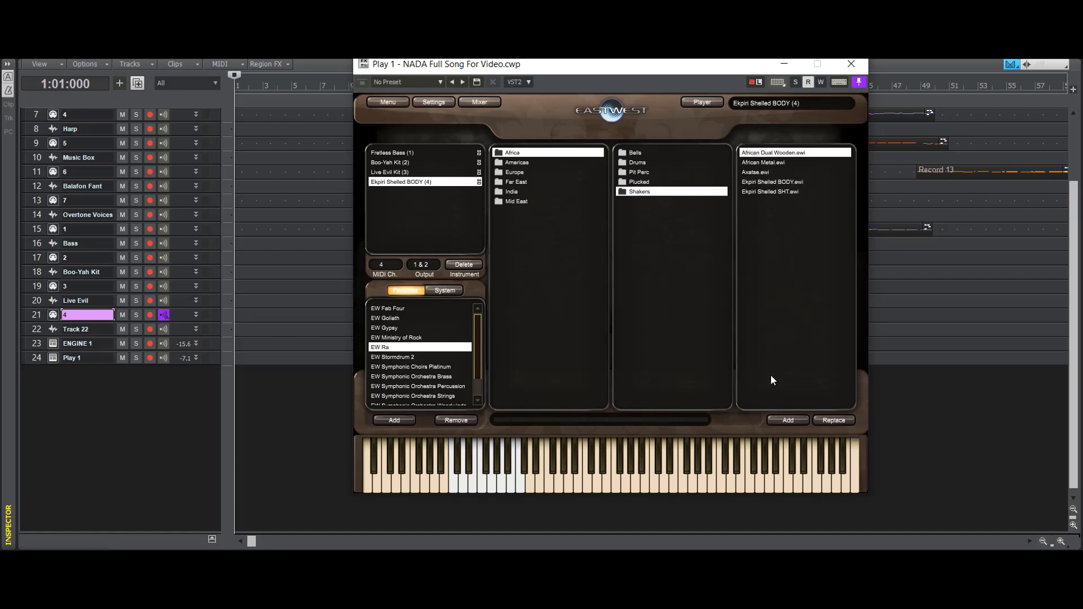
click(834, 420)
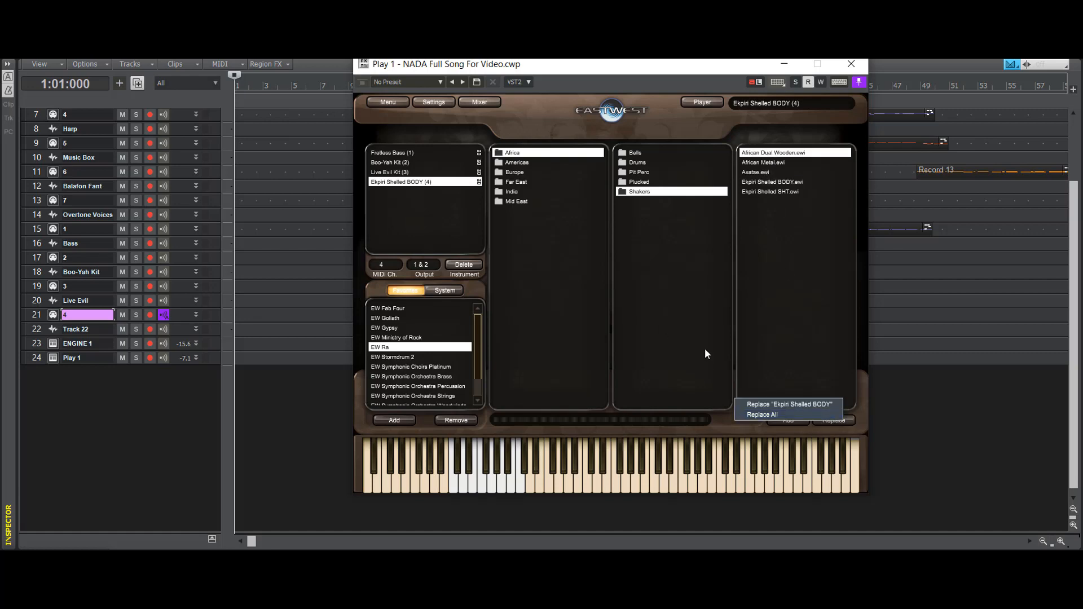
click(774, 403)
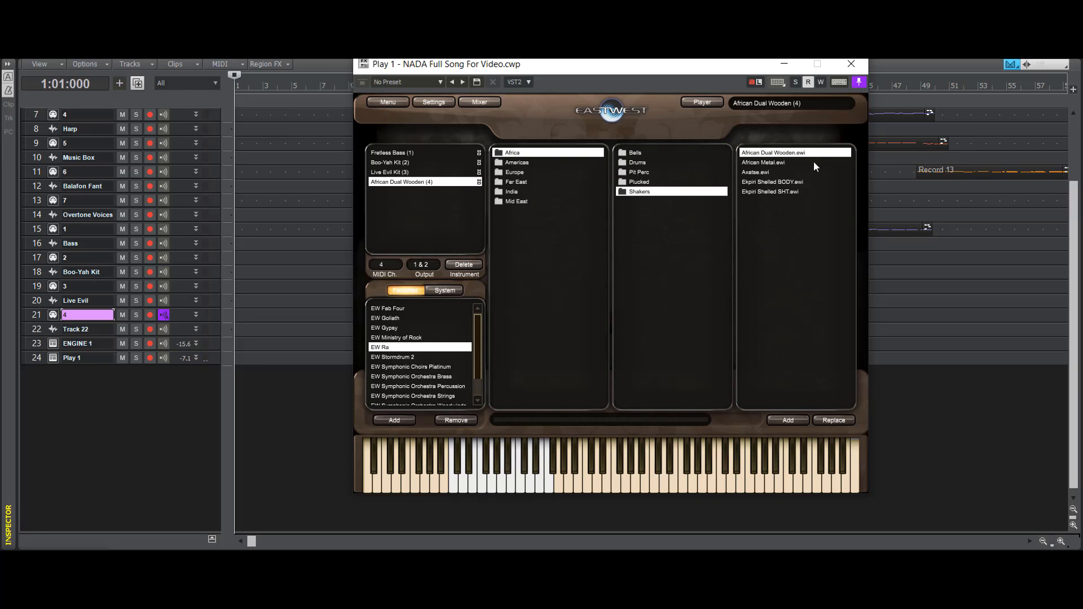
- Replace the African Dual Wooden instrument on MIDI channel 4 with African Metal
click(762, 163)
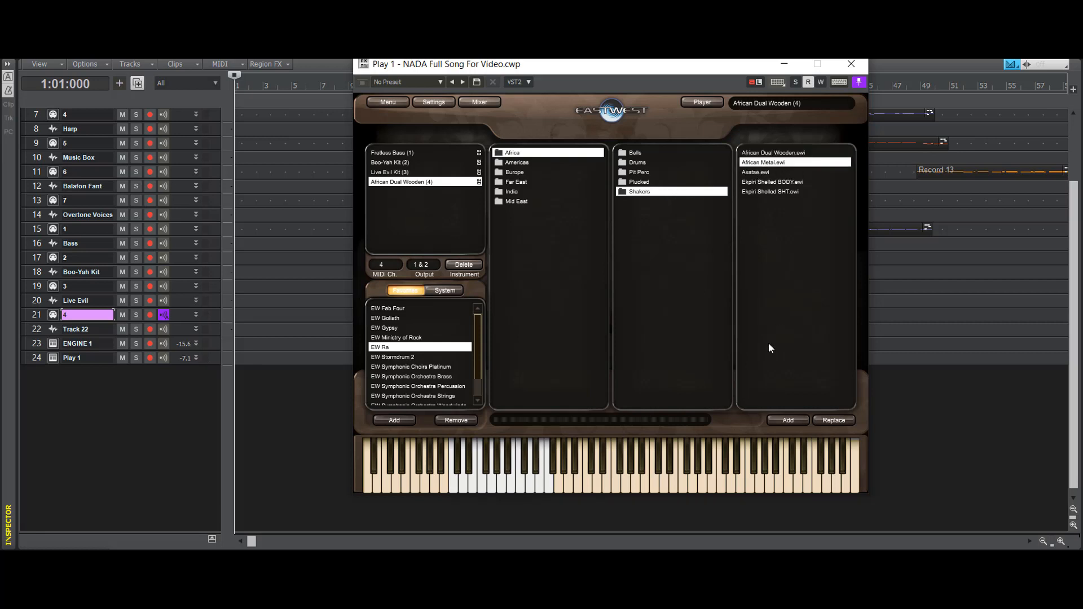
click(838, 423)
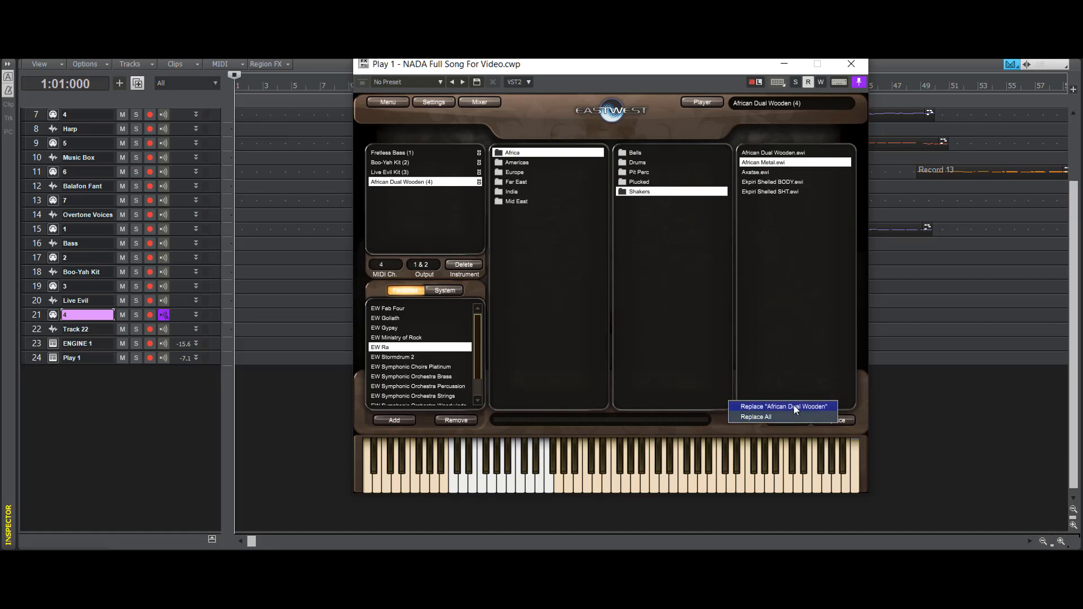
click(779, 406)
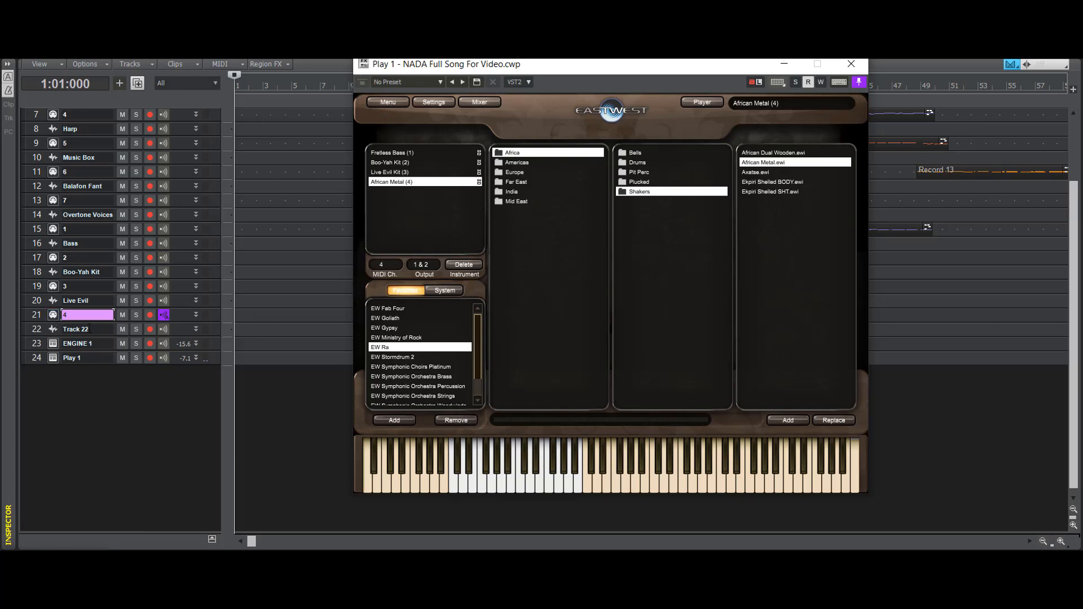
- Rename audio track 22 as Shakers
double_click(95, 328)
text(Shakers)
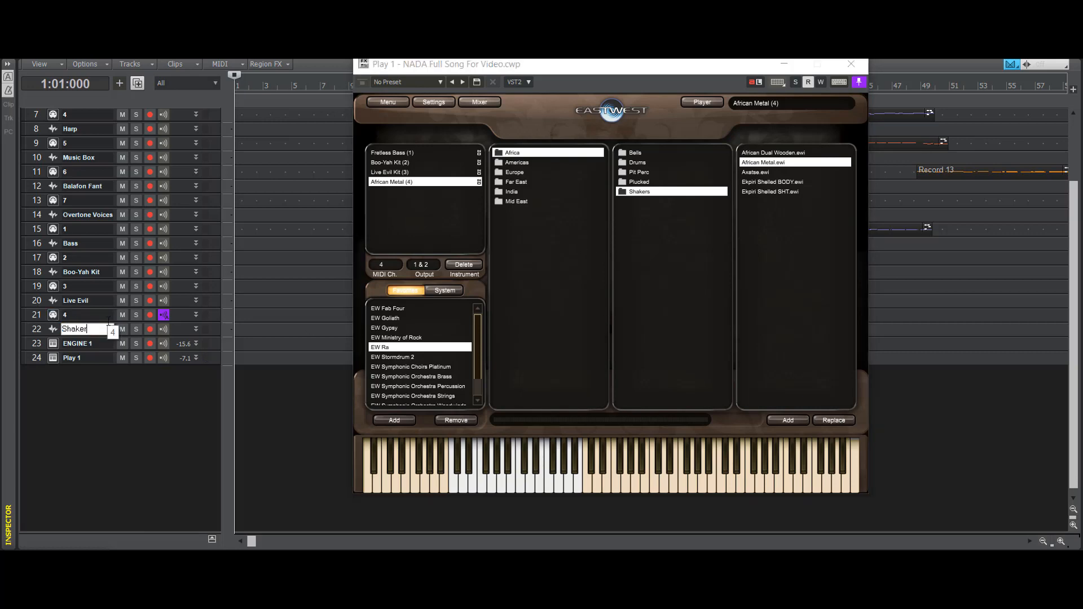
key(Return)
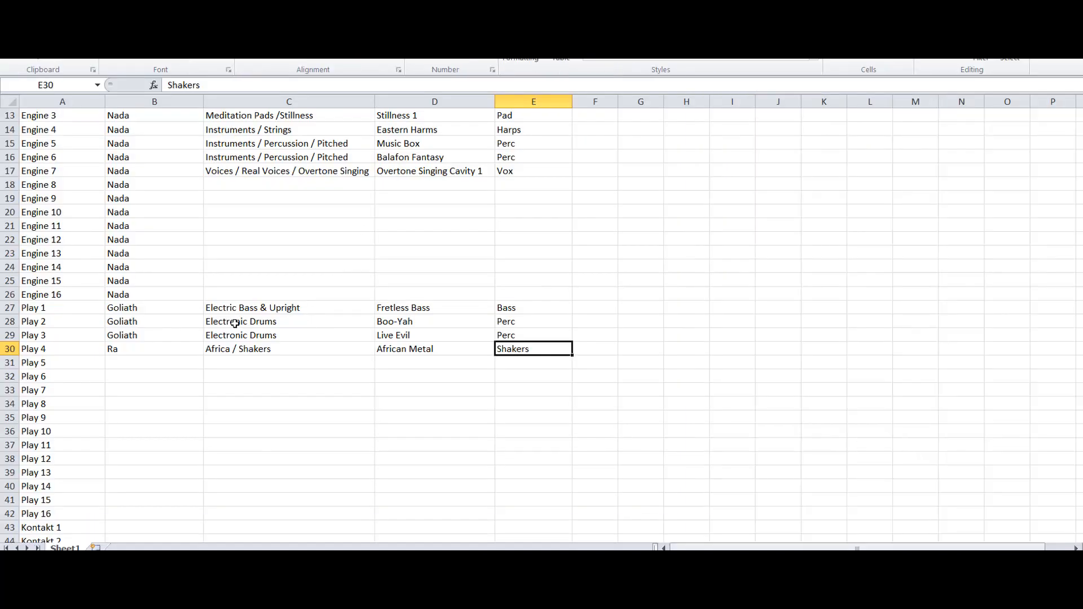
- Review the Play 2 to Play 4 entries in the Excel patch list and return to Cakewalk
drag(235, 323, 530, 351)
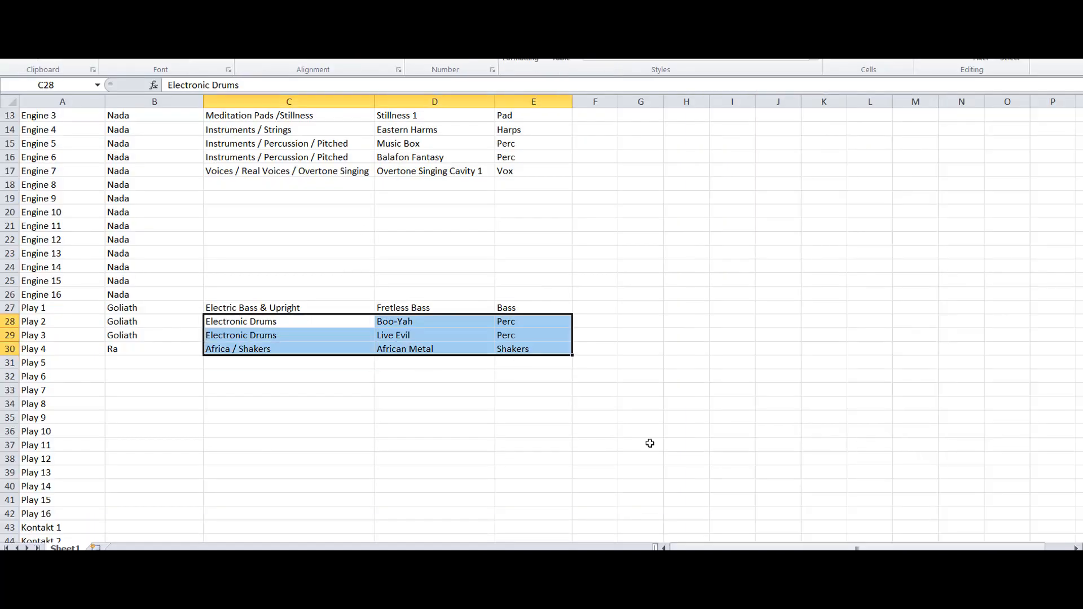
click(201, 282)
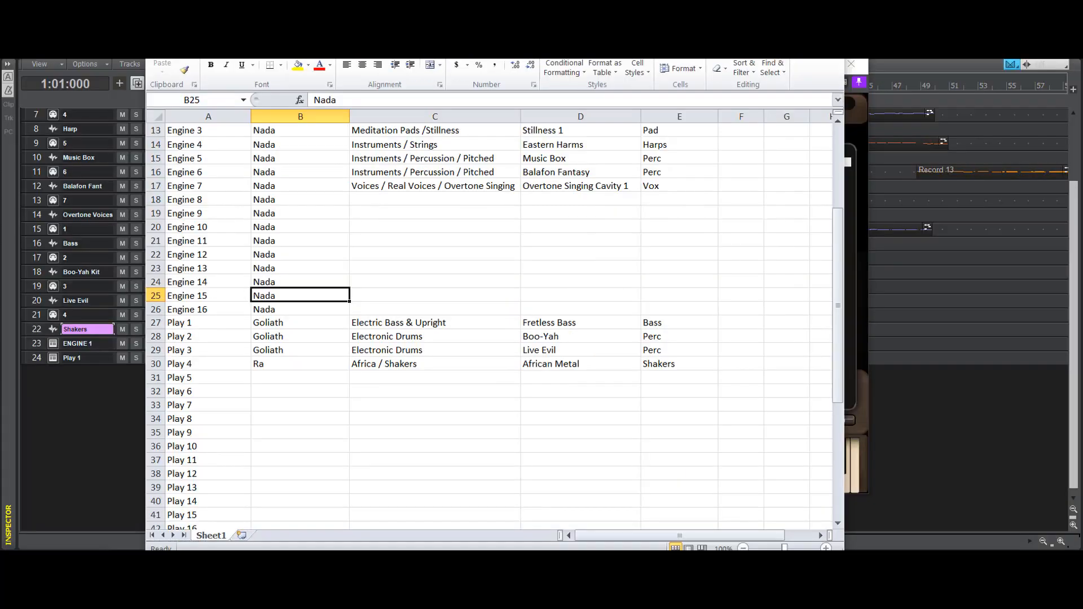
drag(496, 7, 1082, 20)
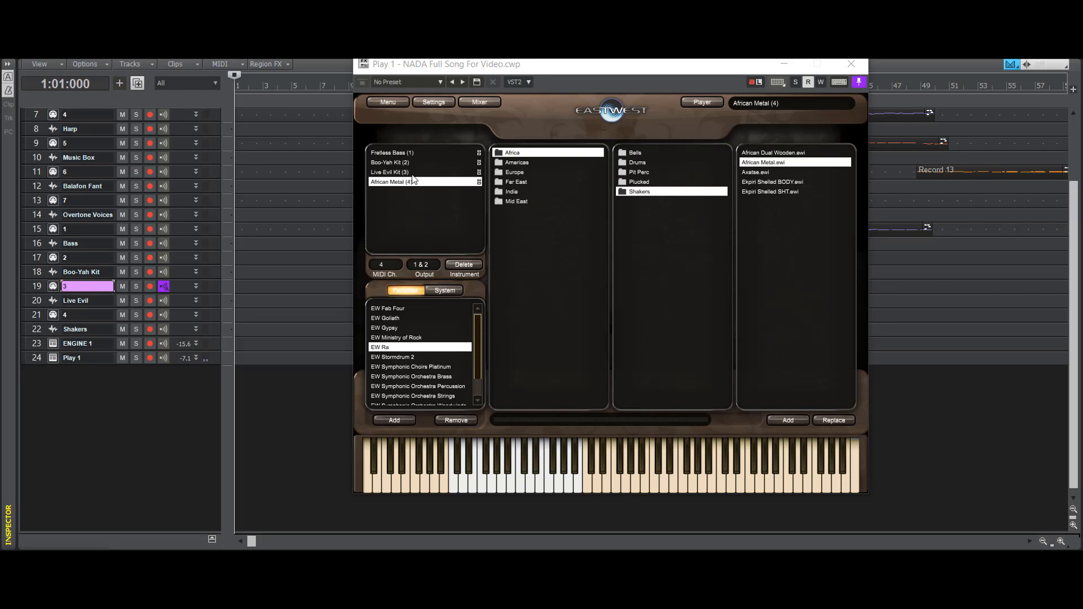
- Select Live Evil Kit in Play 1, minimize the player, arm track 19 and start recording from the beginning of the song
click(389, 172)
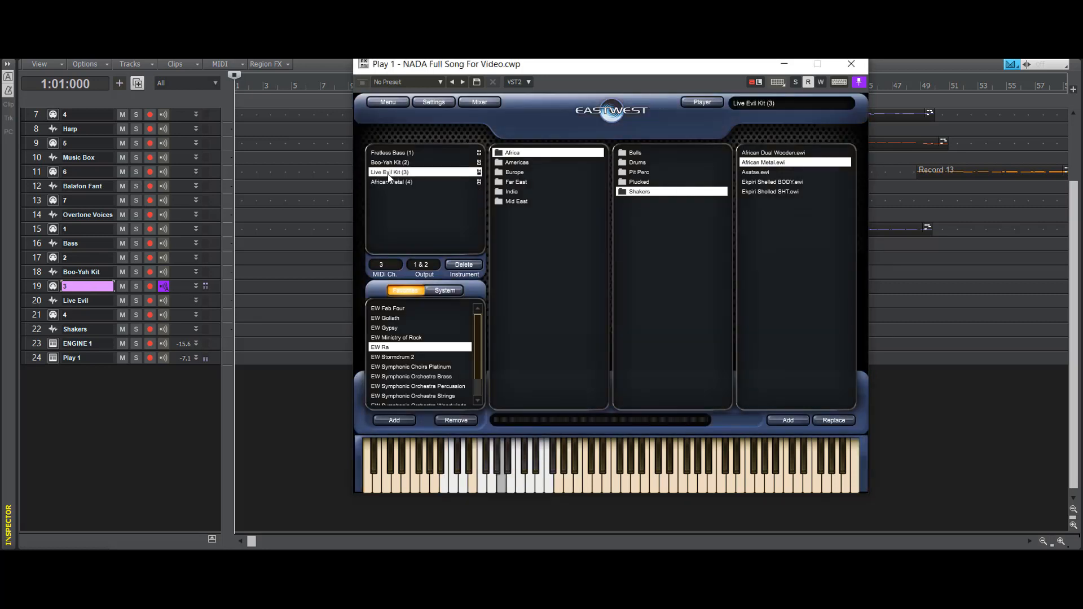
click(788, 67)
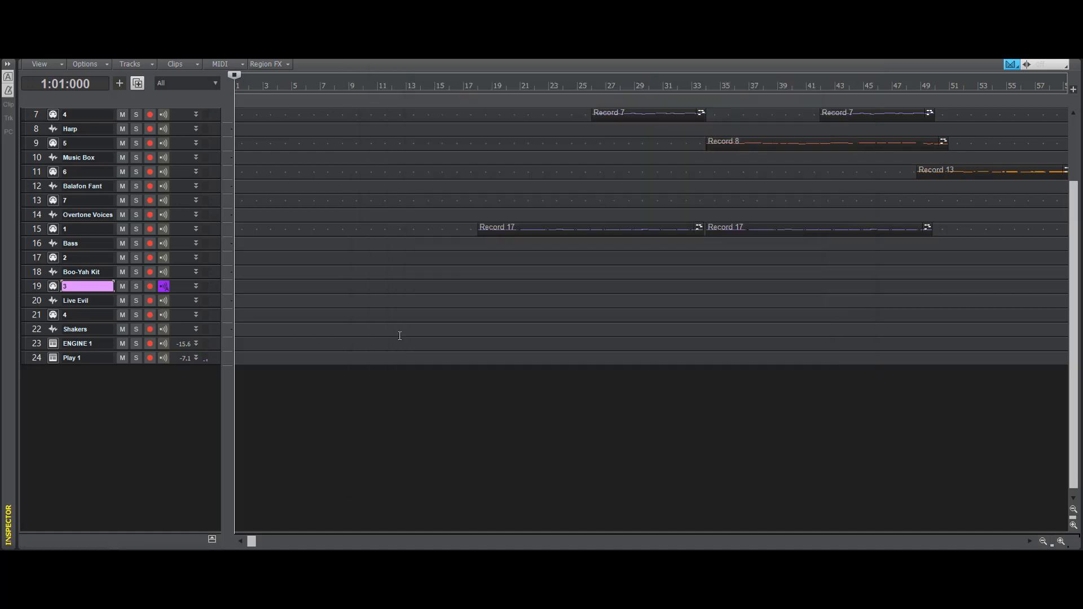
scroll(397, 335, up, 3)
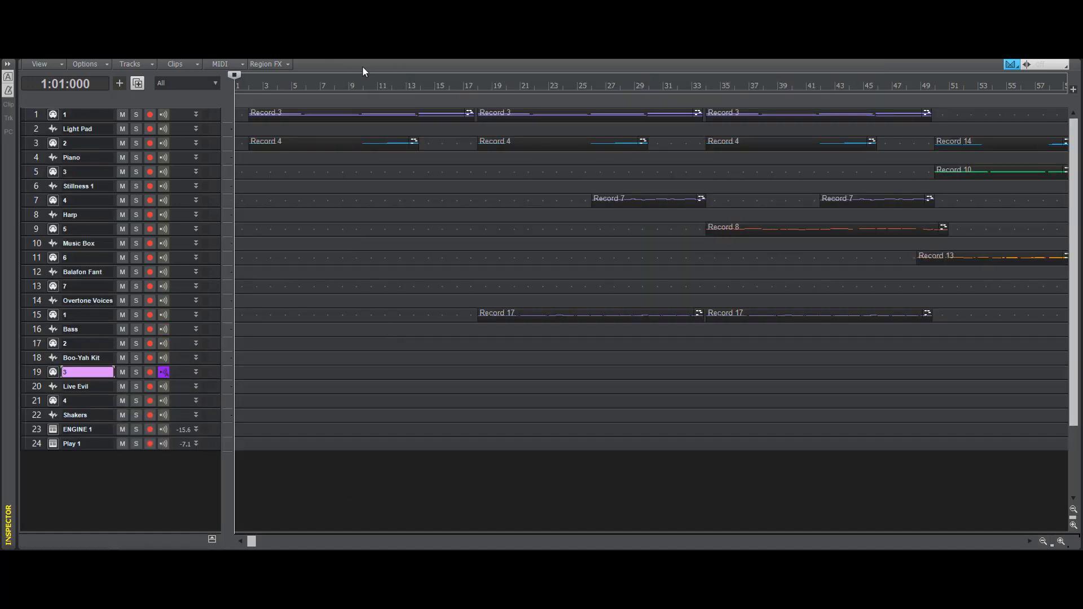
key(ctrl+End)
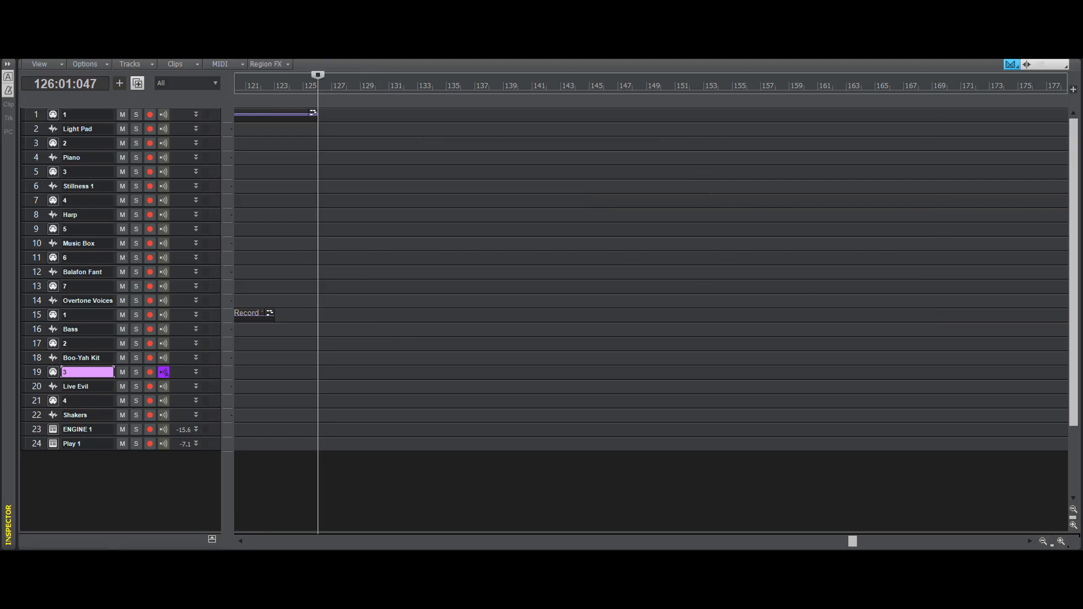
key(ctrl+Home)
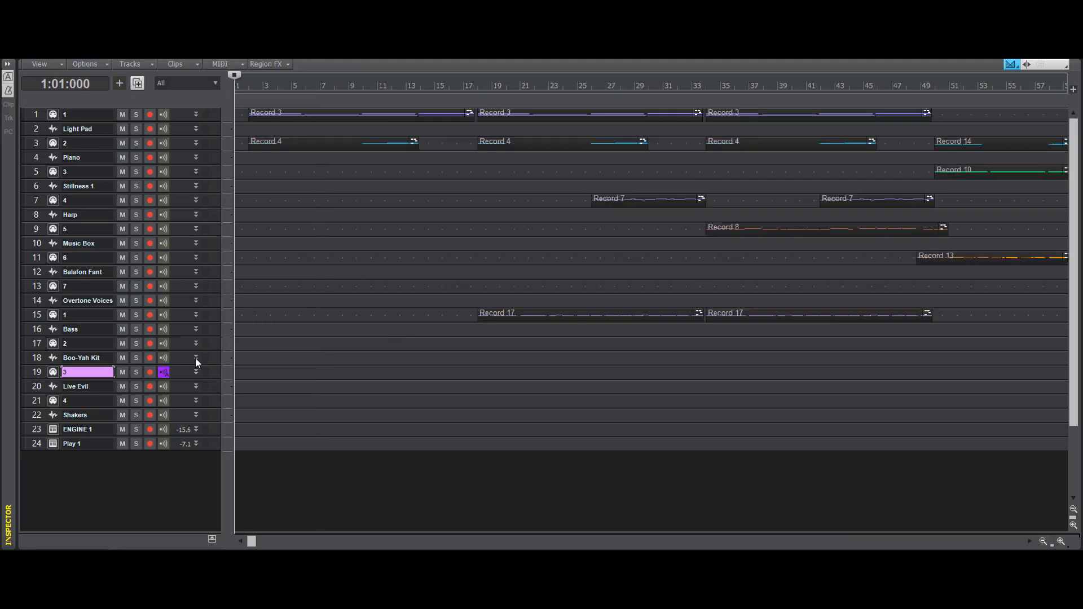
click(150, 373)
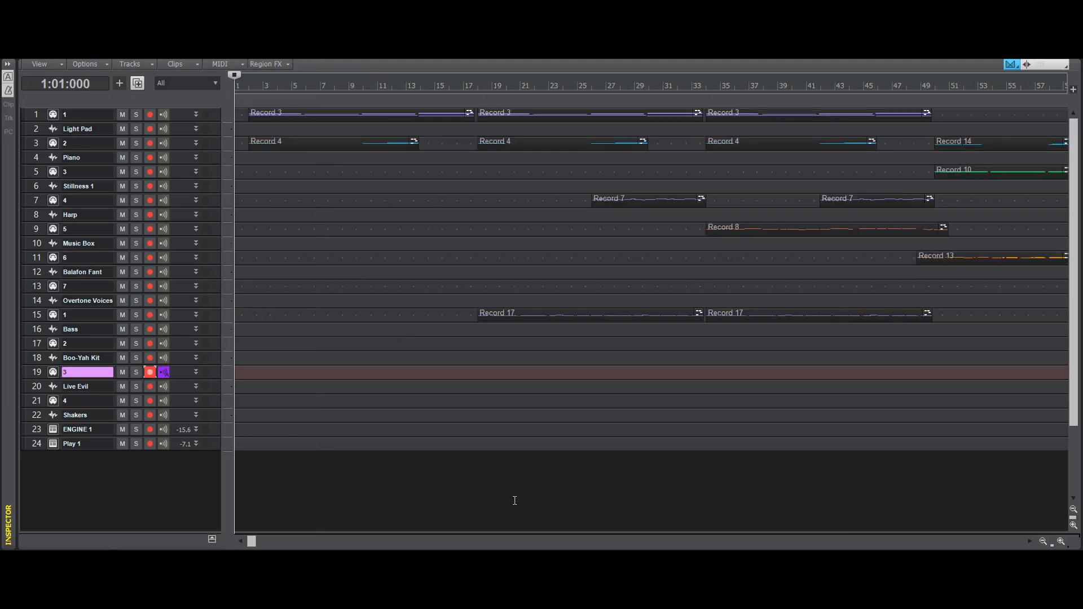
key(r)
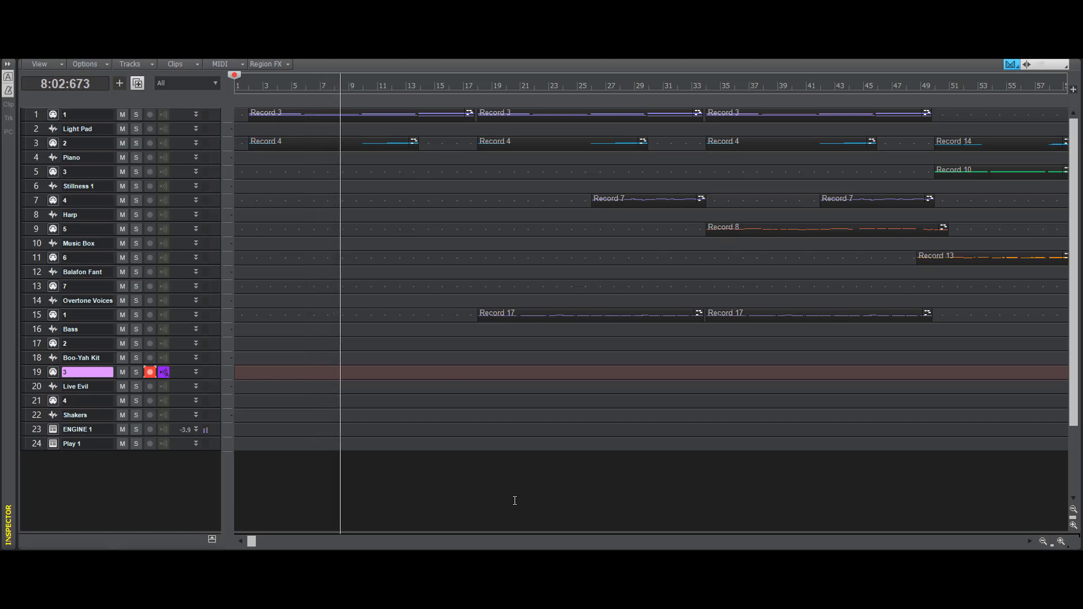
- Stop the current take and record the Live Evil part on track 19 from measure 16 to measure 34
key(space)
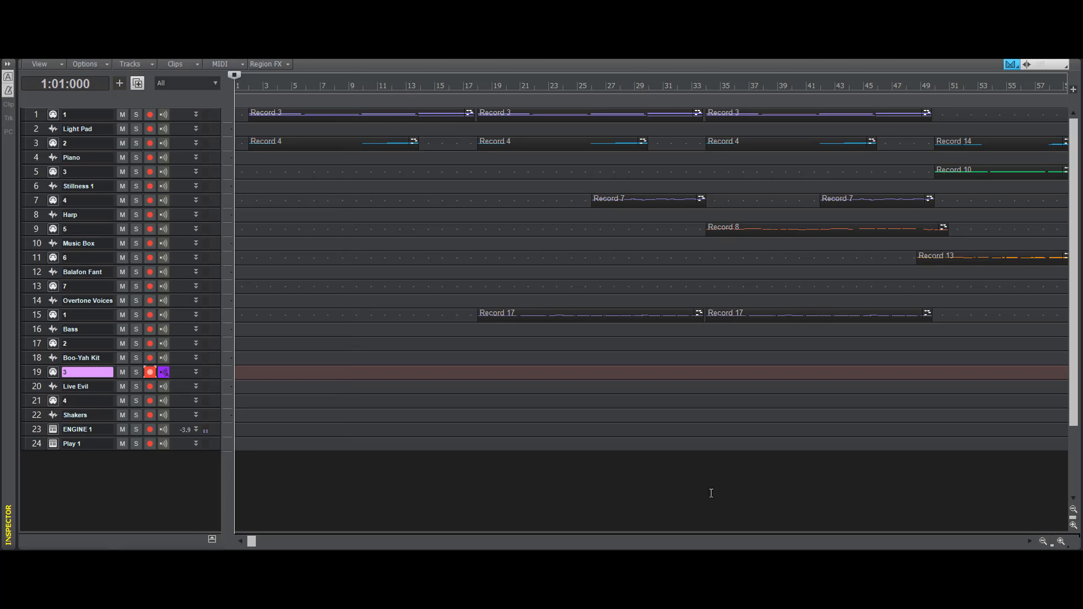
click(437, 422)
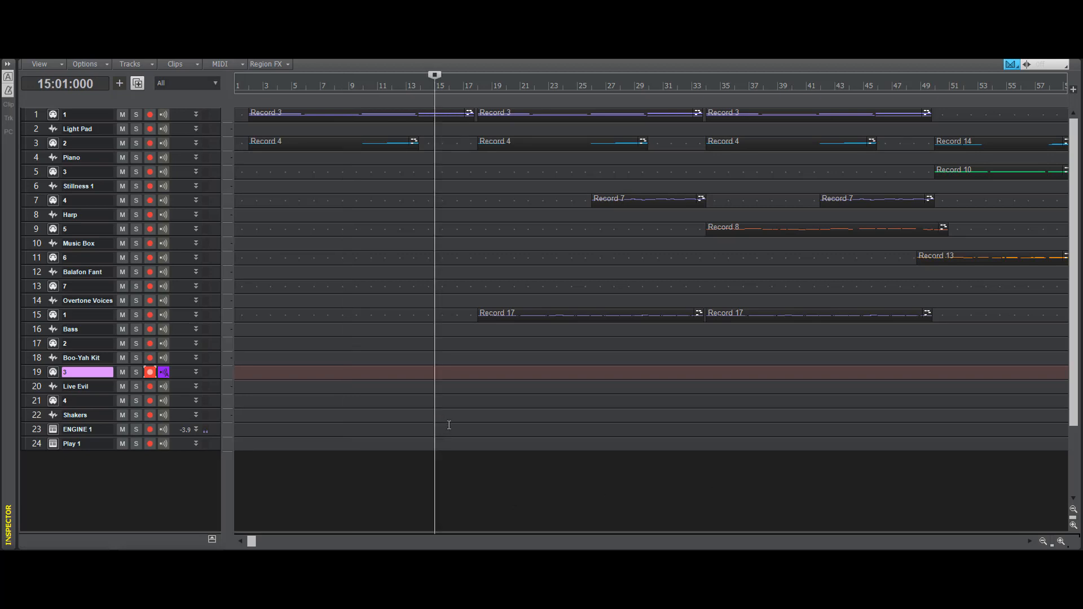
click(449, 425)
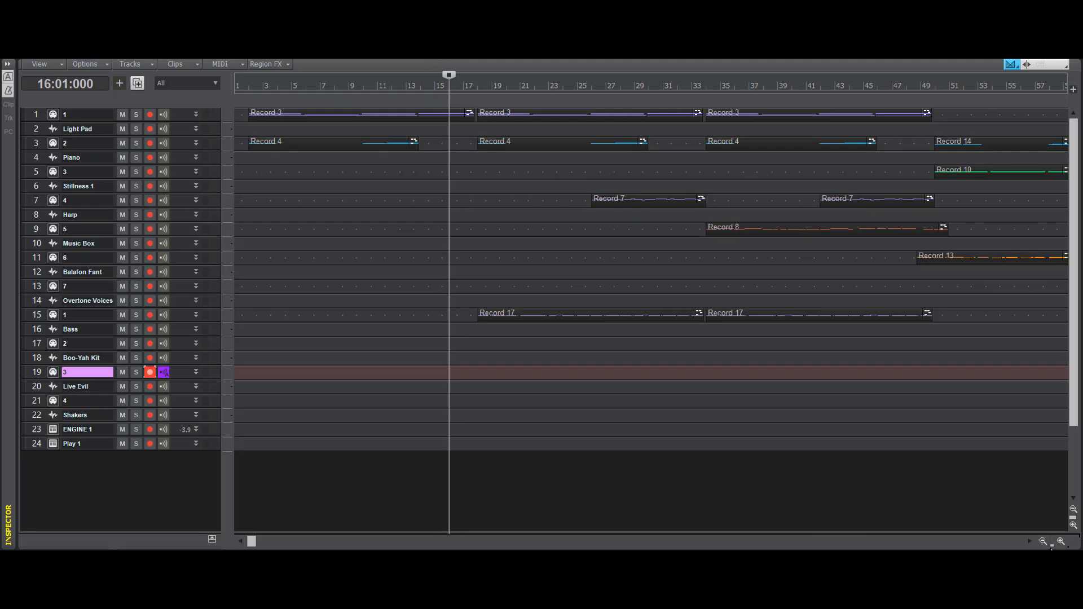
drag(1048, 544, 983, 528)
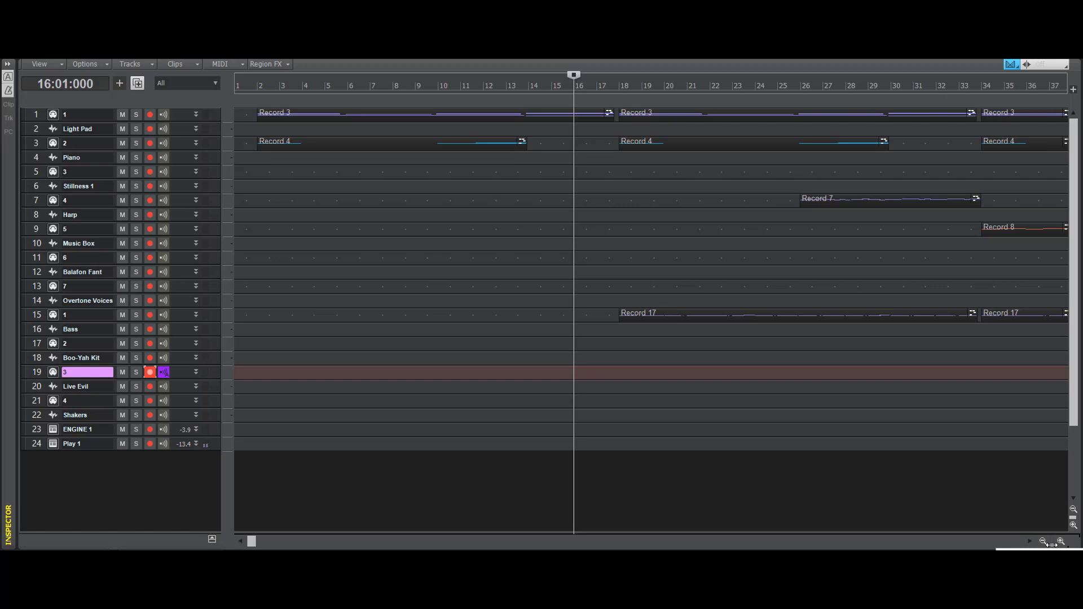
key(r)
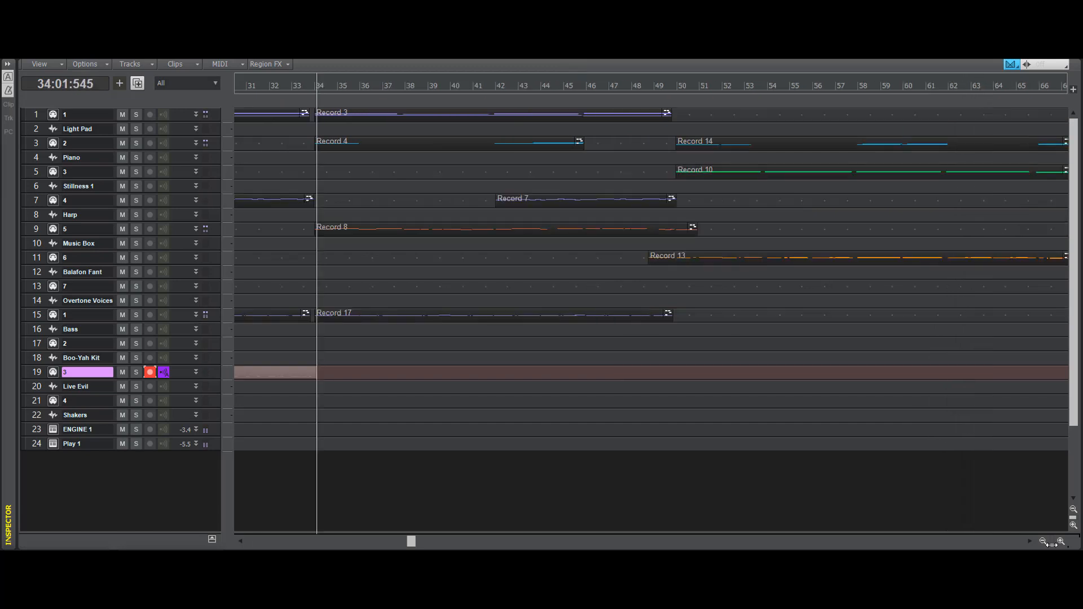
key(space)
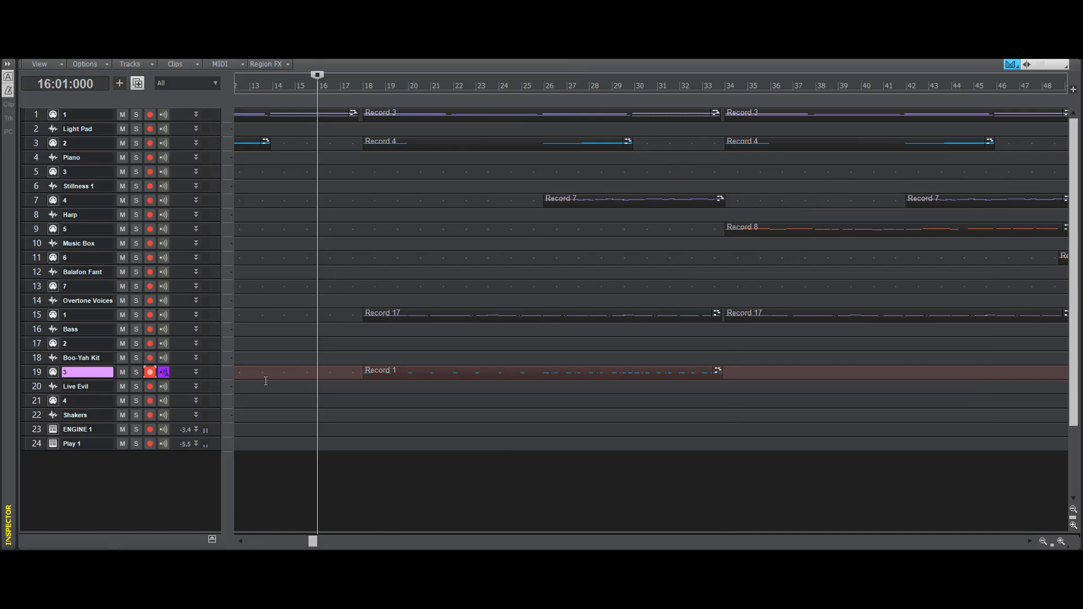
- Solo track 19 and listen to parts of the recorded clip, including from measure 26
click(137, 371)
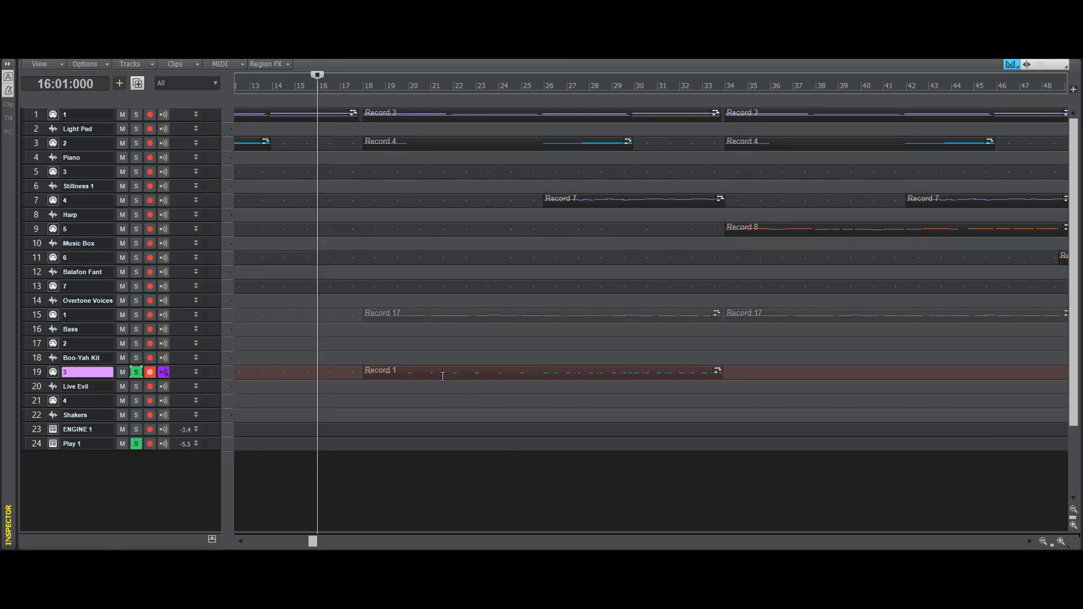
key(space)
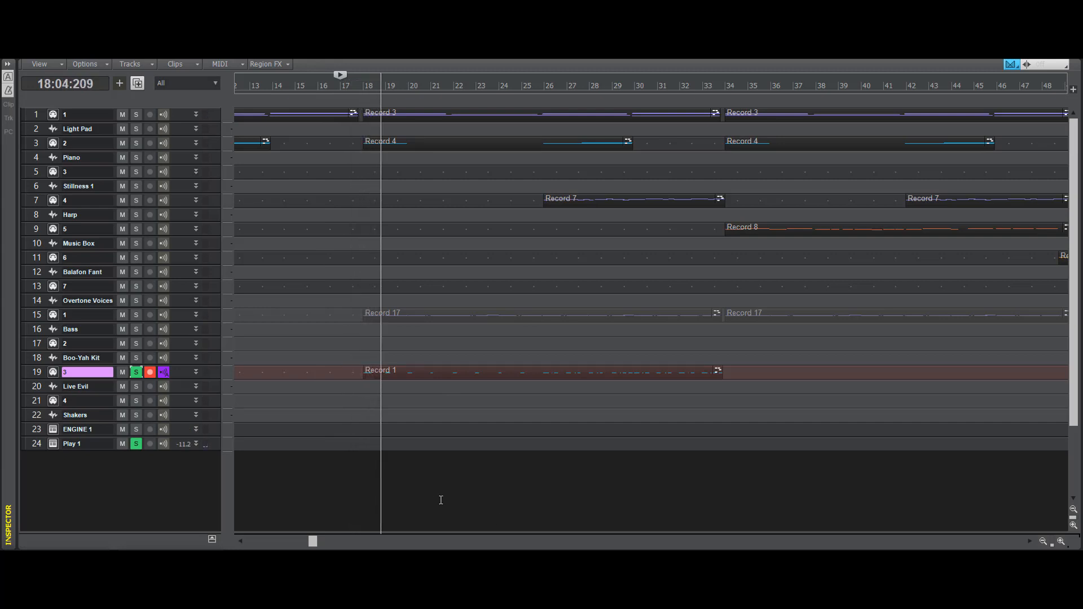
click(545, 494)
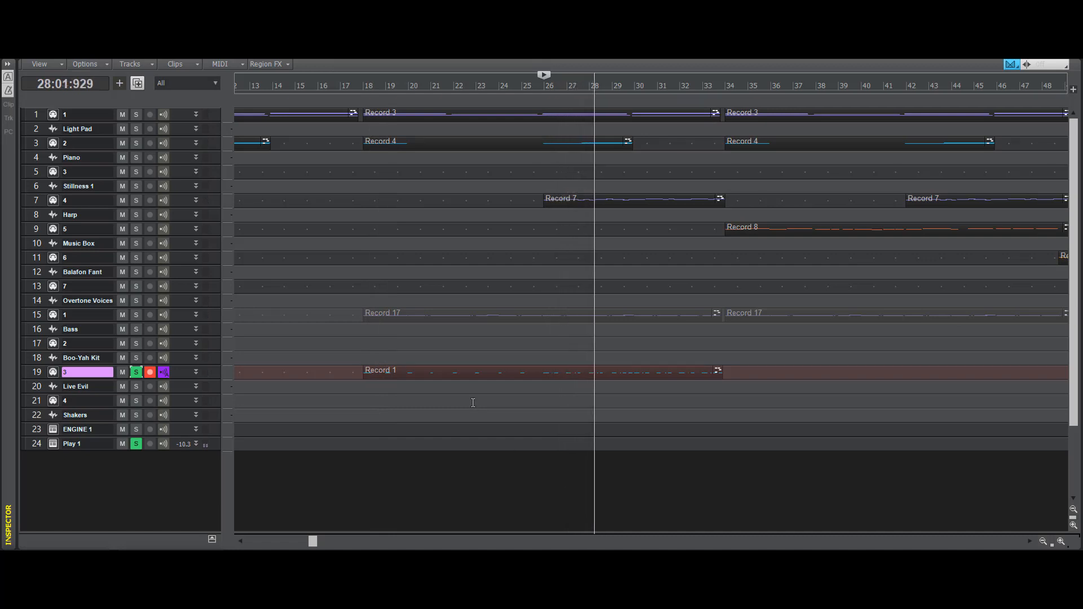
key(space)
- Quantize the recorded clip on track 19 to a 1/16 duration and play it back from measure 26
click(534, 373)
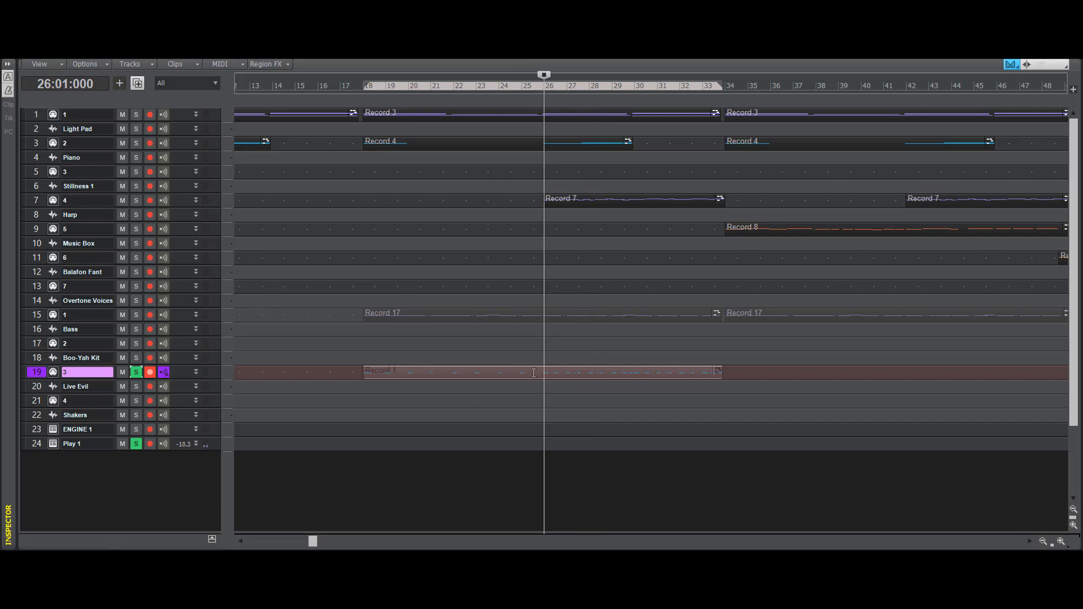
key(q)
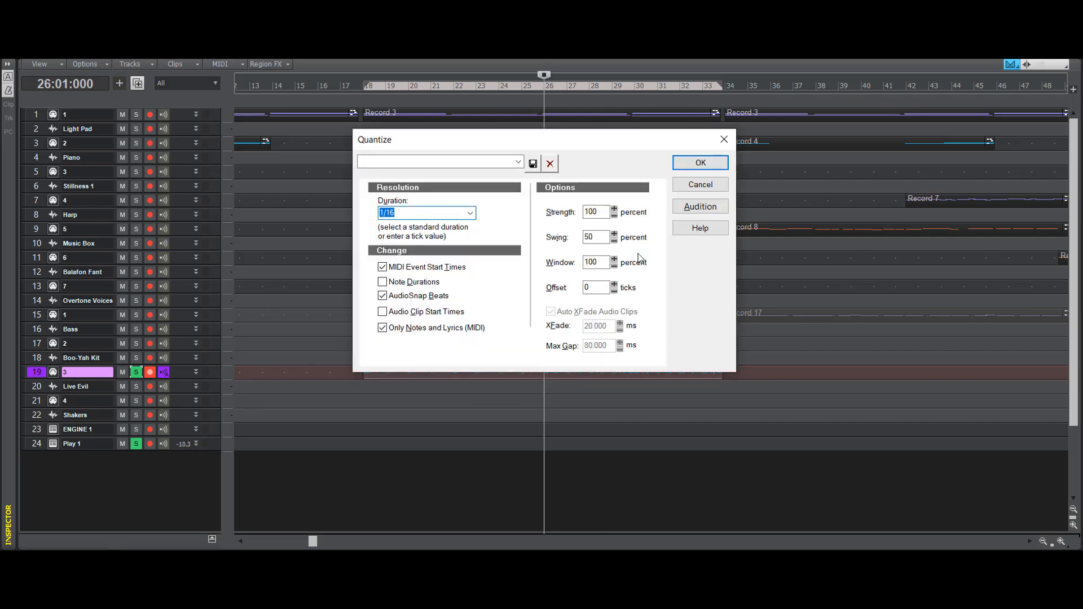
click(700, 163)
key(space)
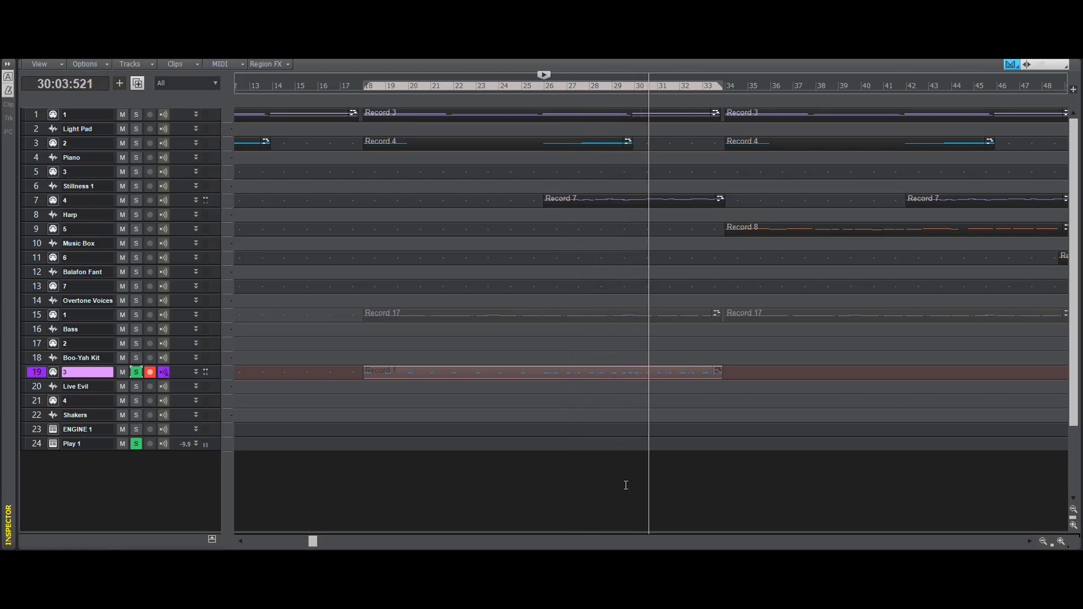
key(space)
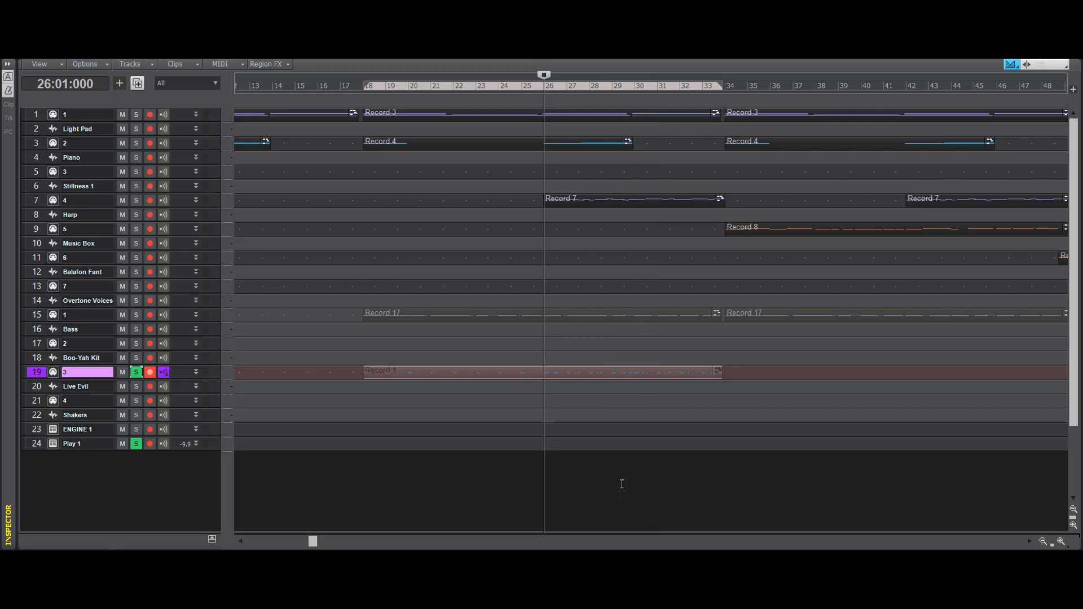
- Requantize the track 19 clip with a 1/8 duration and check its timing from measure 26
key(q)
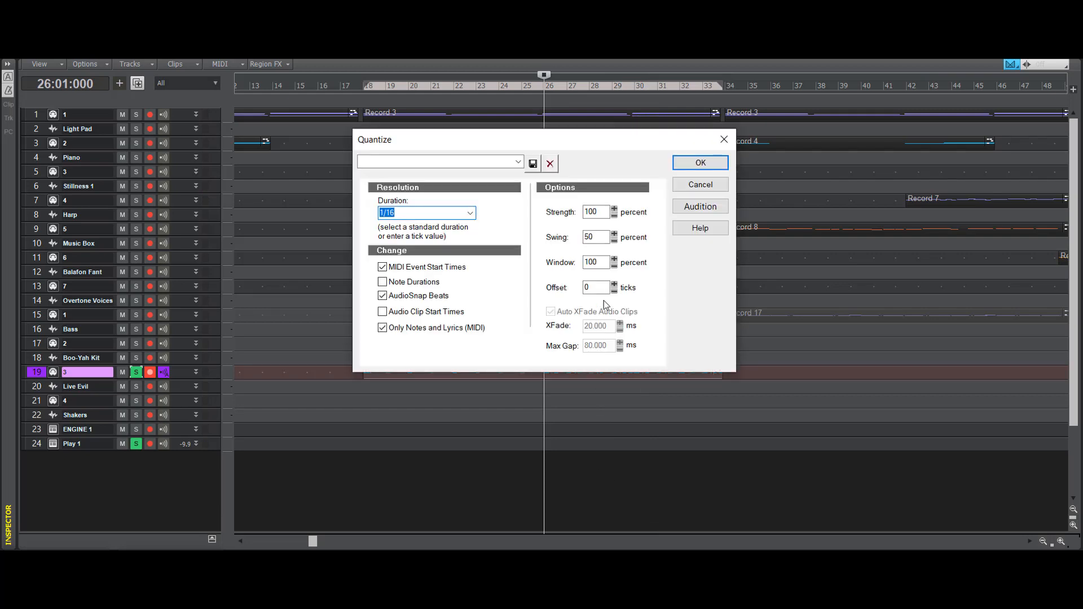
click(700, 162)
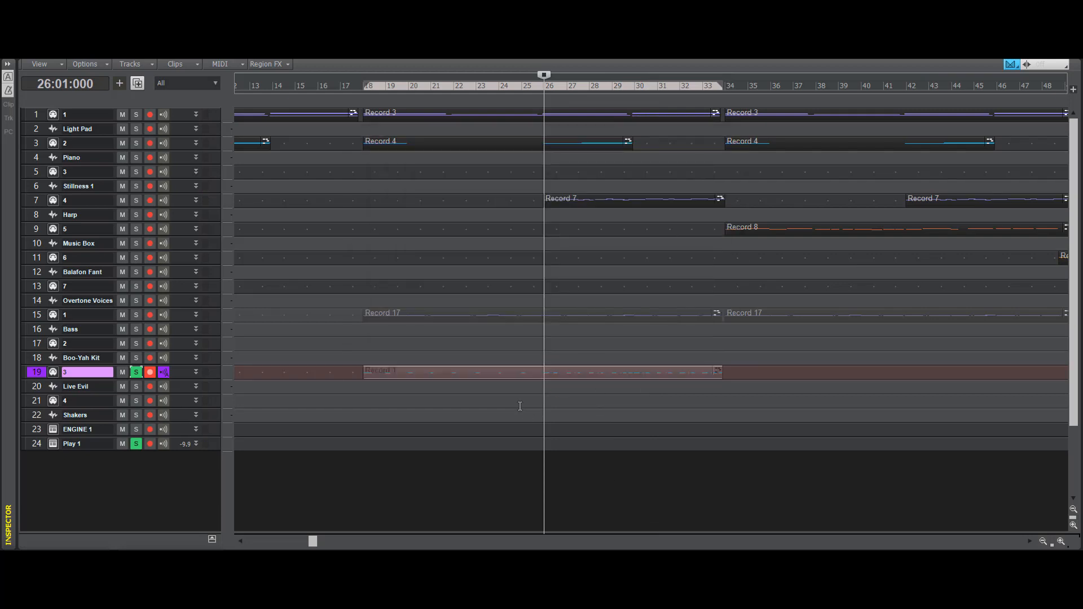
key(q)
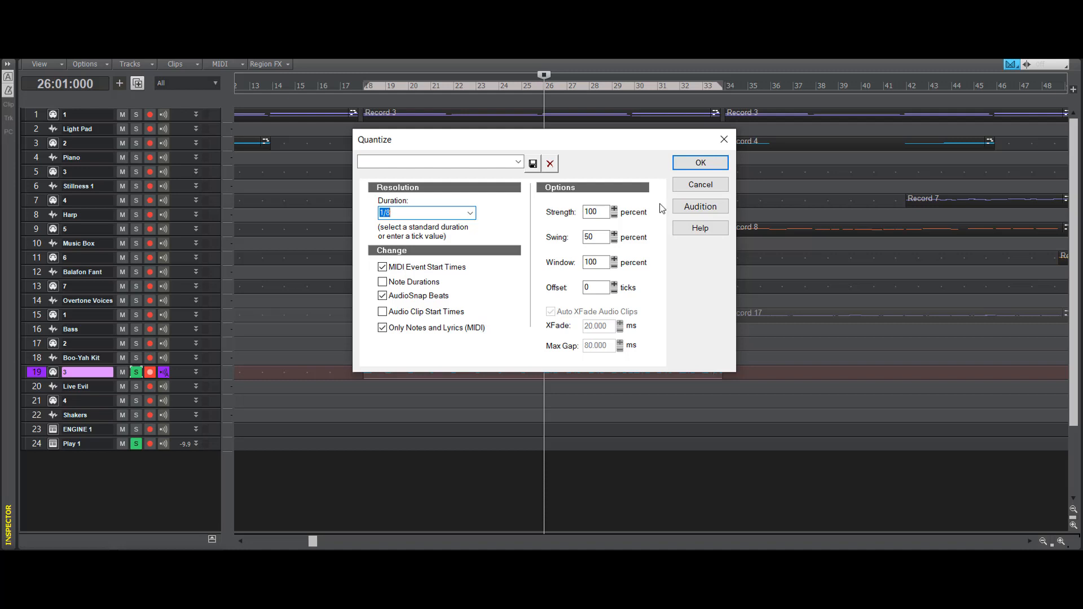
click(709, 163)
key(space)
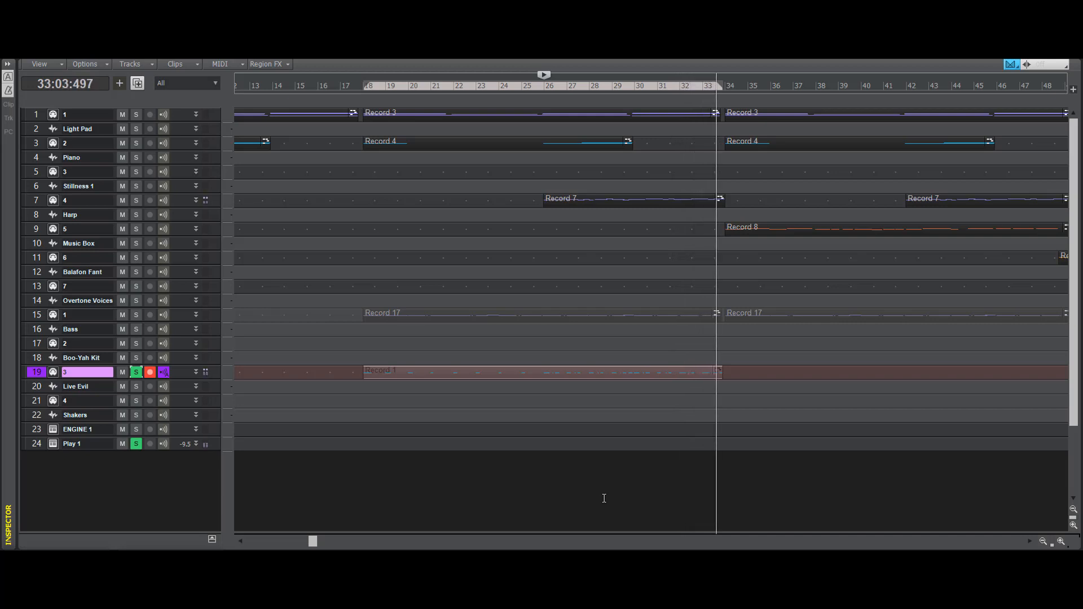
key(space)
- Copy the quantized clip at measure 18 on track 19 and paste it at measure 34
click(369, 501)
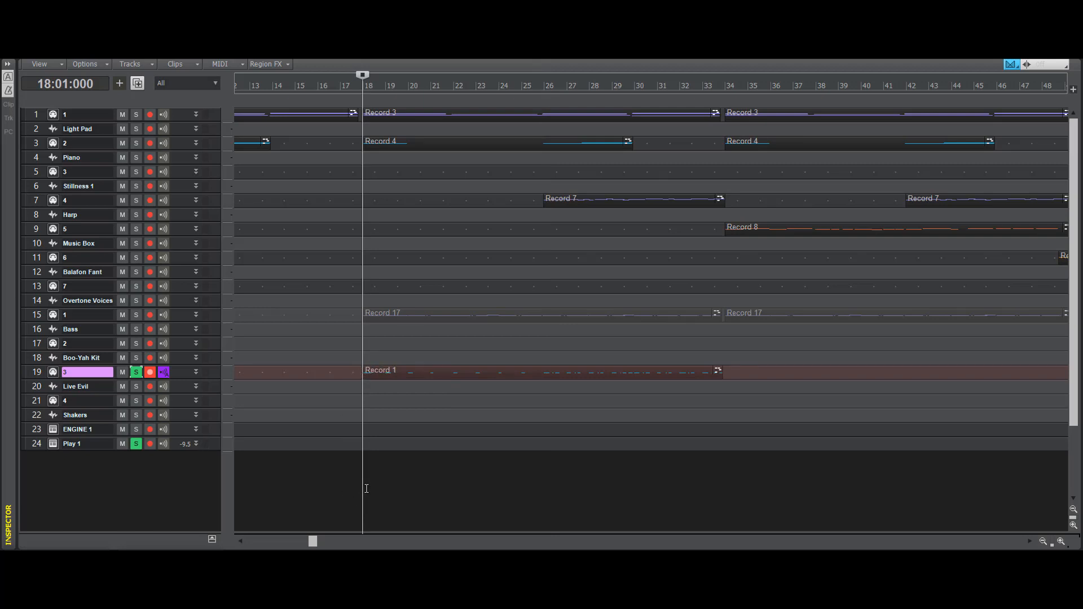
click(375, 368)
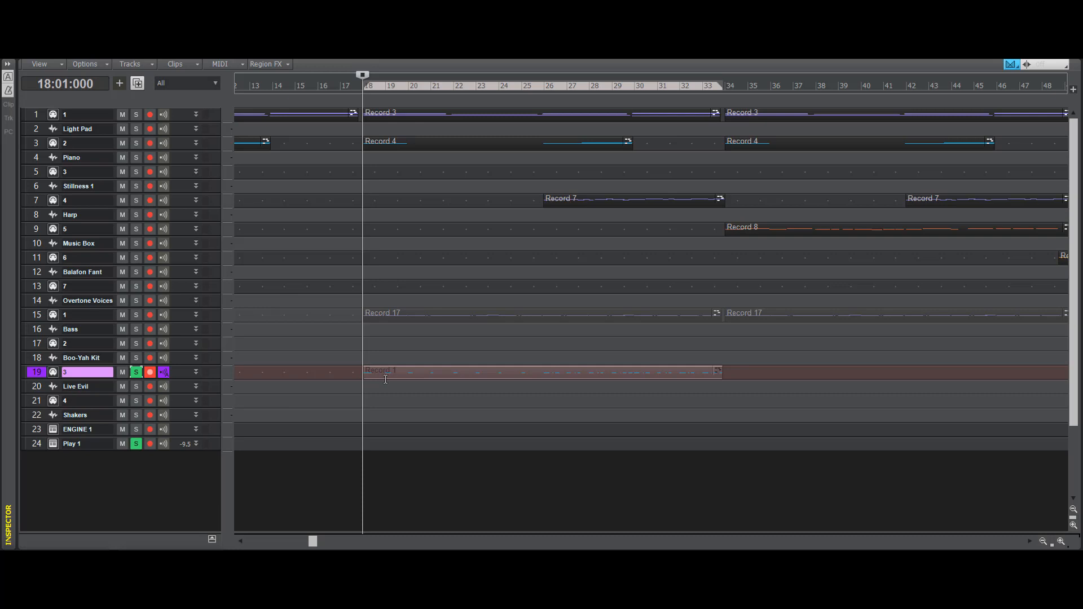
click(716, 488)
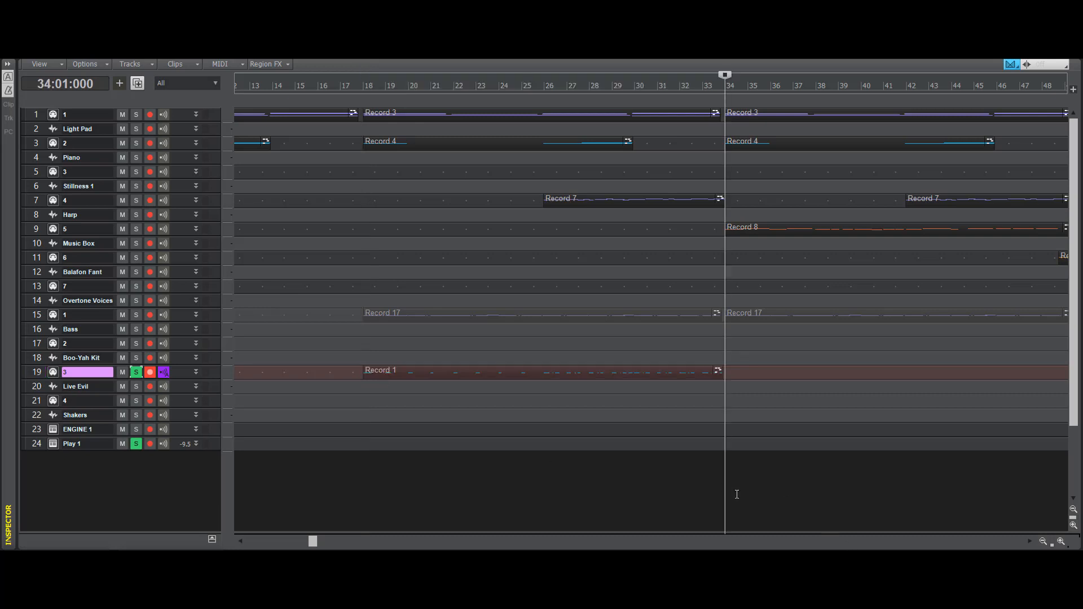
key(ctrl+v)
drag(313, 541, 461, 528)
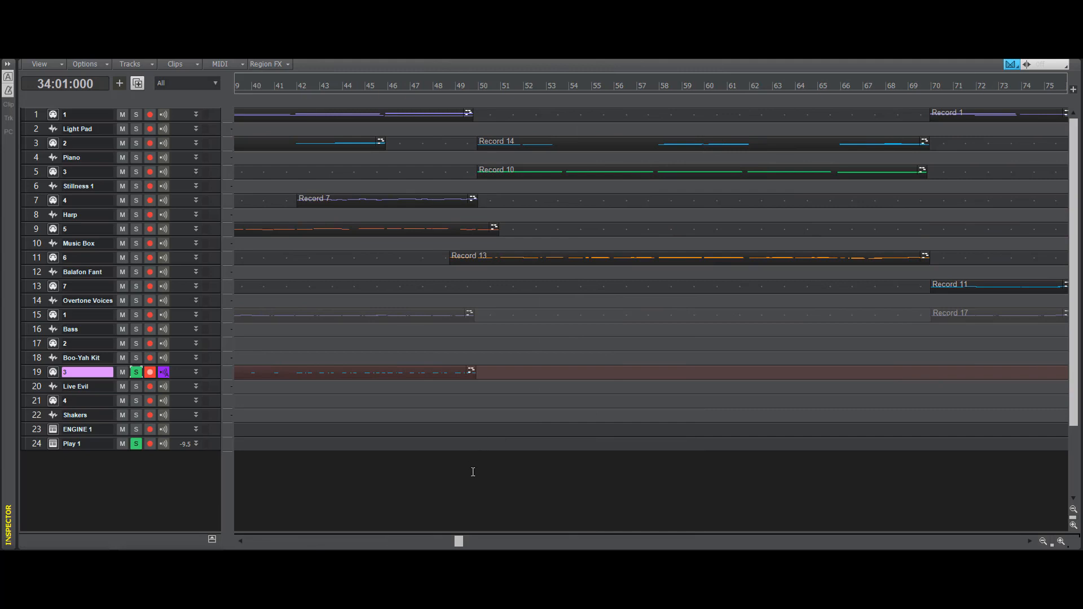
key(ctrl+v)
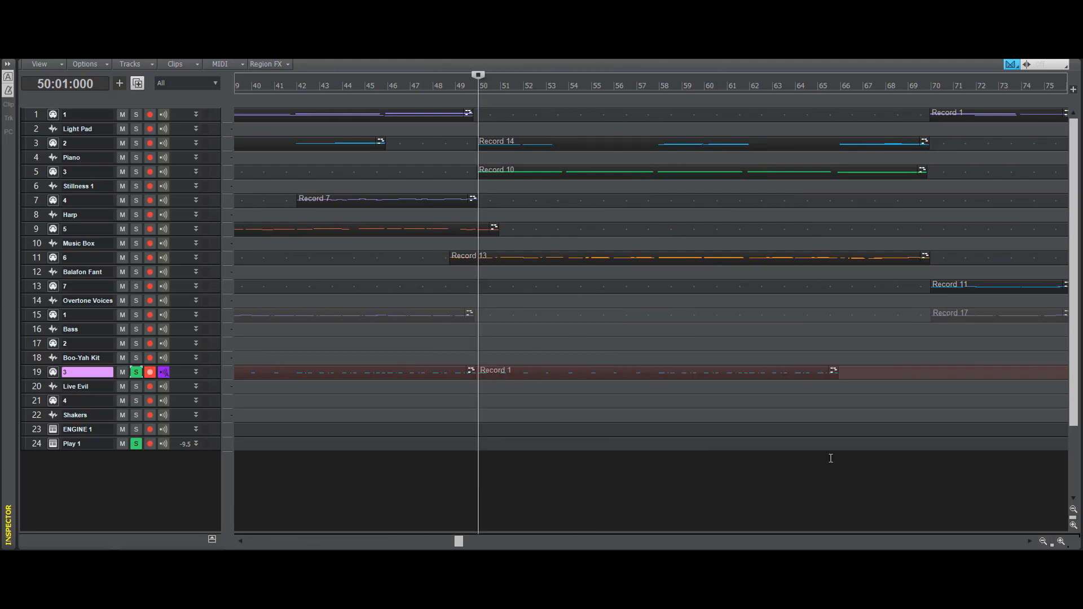
key(ctrl+z)
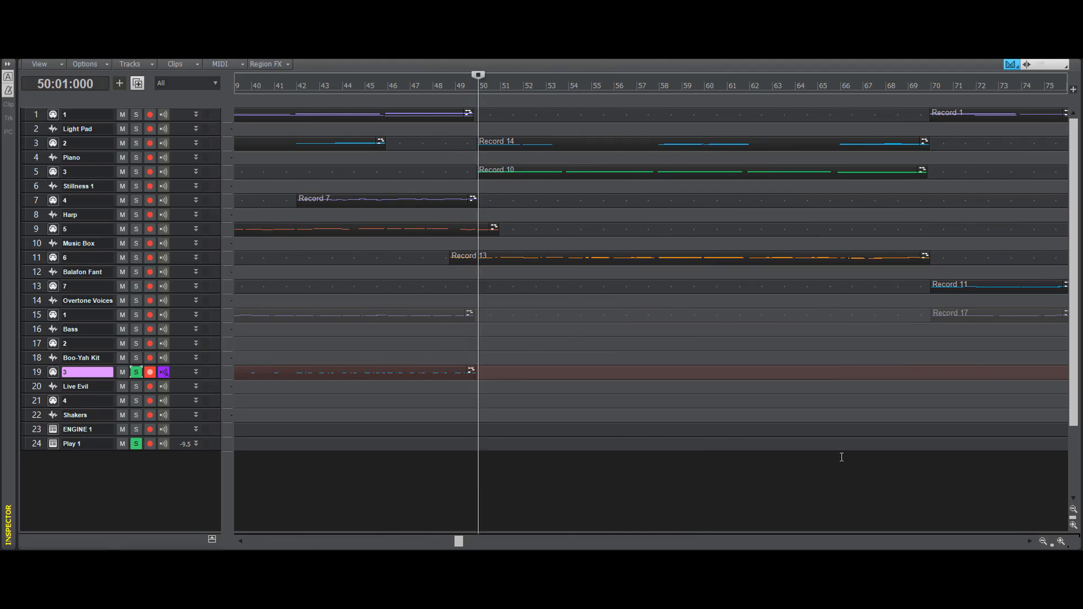
- Paste the copied clip on track 19 at measures 70, 86 and 102
click(932, 478)
key(ctrl+v)
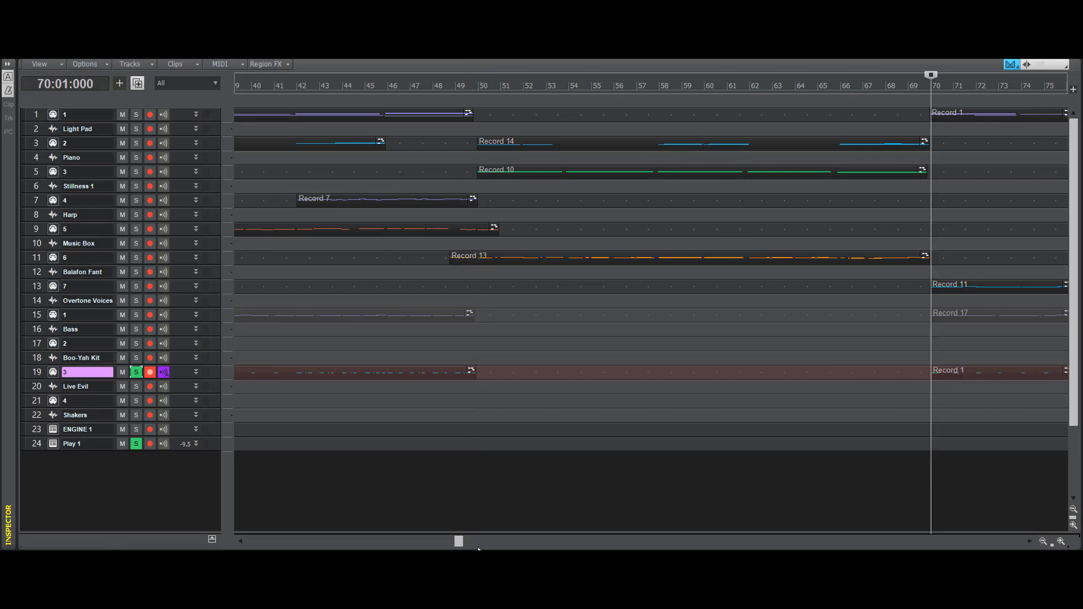
drag(458, 546, 611, 533)
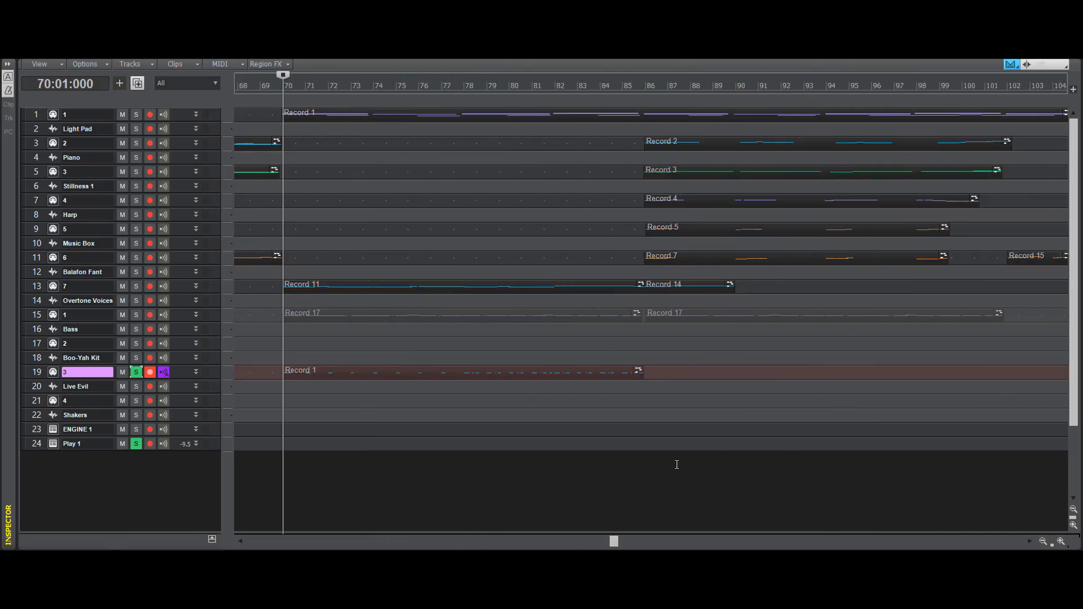
click(645, 479)
key(ctrl+v)
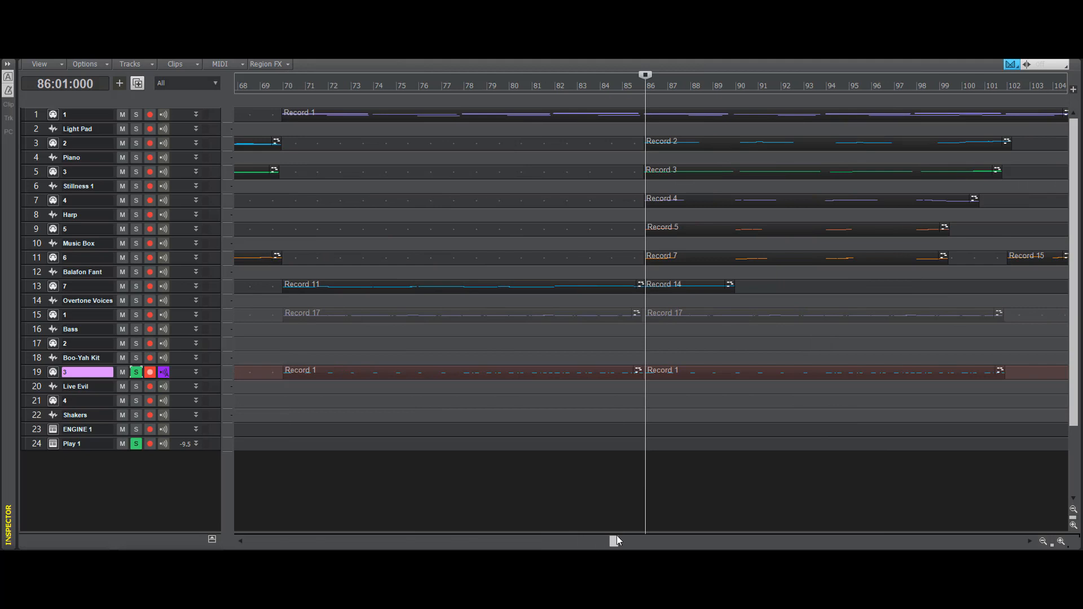
drag(615, 539, 724, 541)
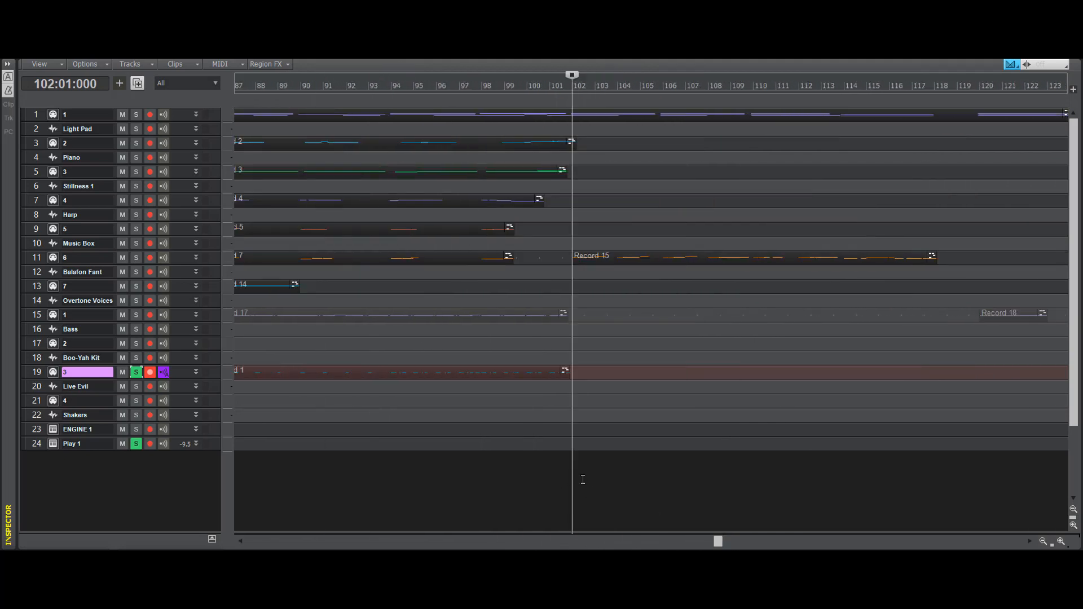
key(ctrl+v)
drag(717, 543, 780, 536)
click(680, 485)
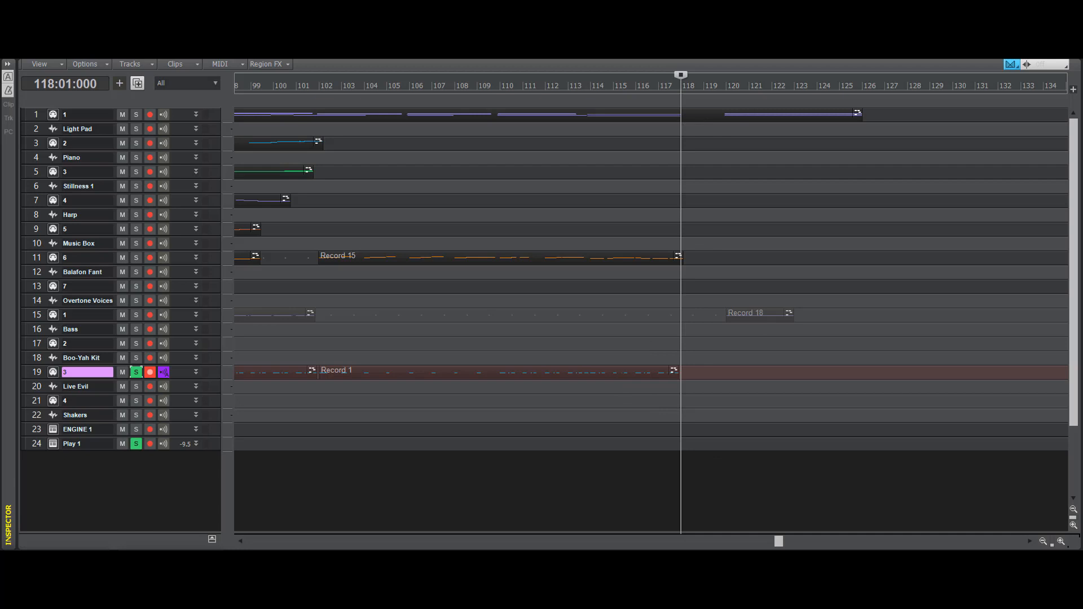
- Turn off solo and record arming on track 19 and save the project
drag(778, 540, 563, 541)
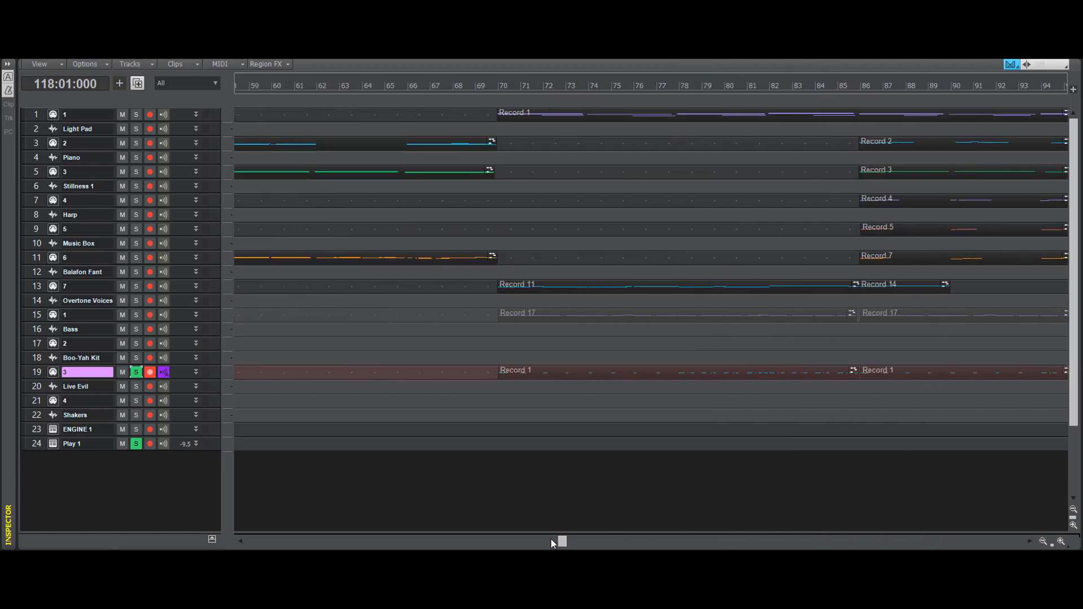
click(138, 371)
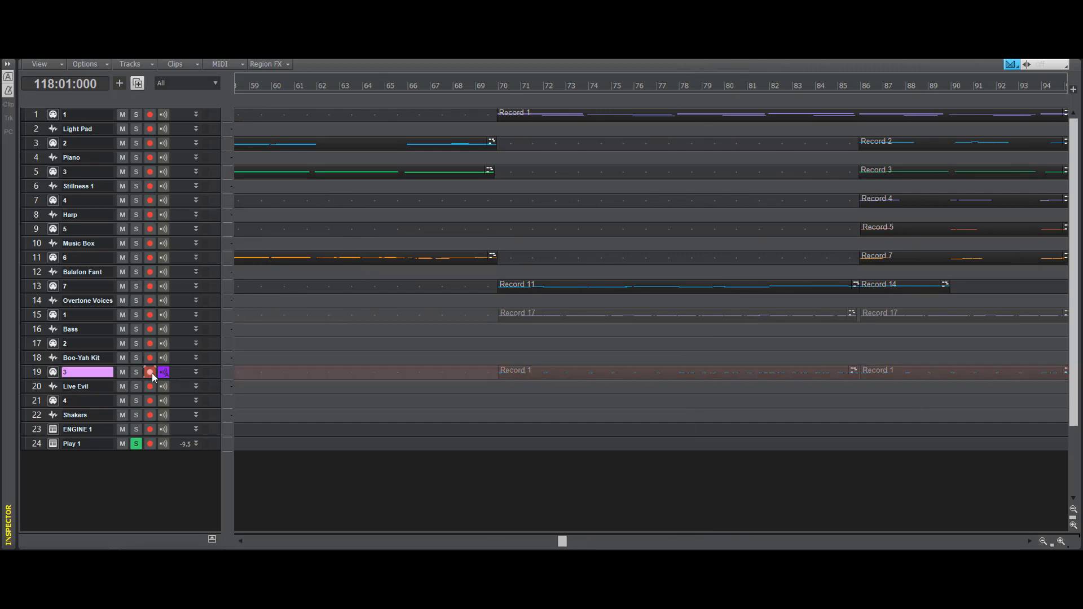
click(150, 373)
key(alt+f)
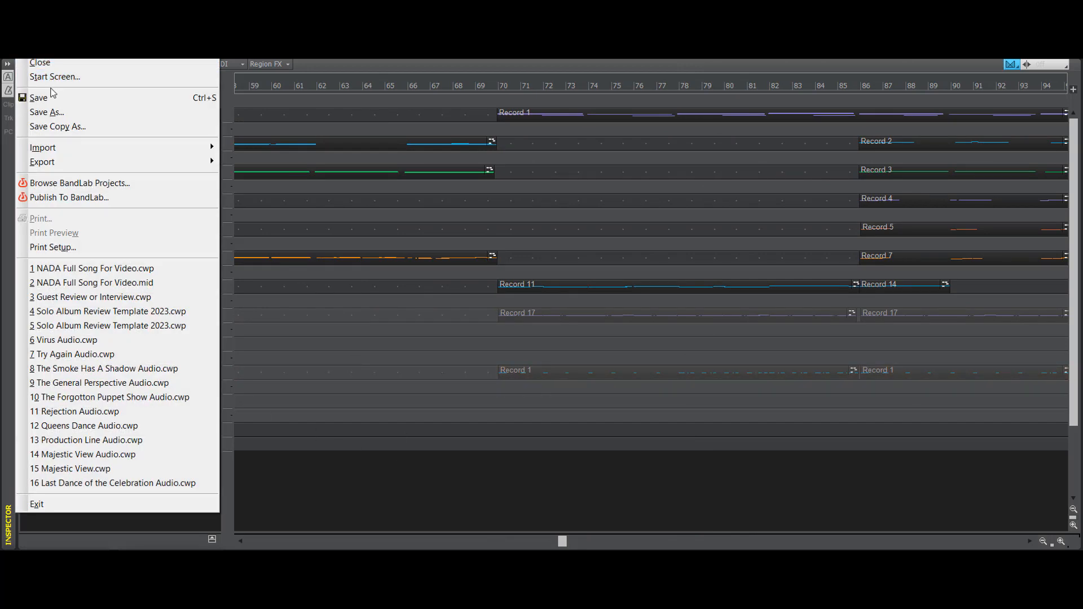
click(55, 91)
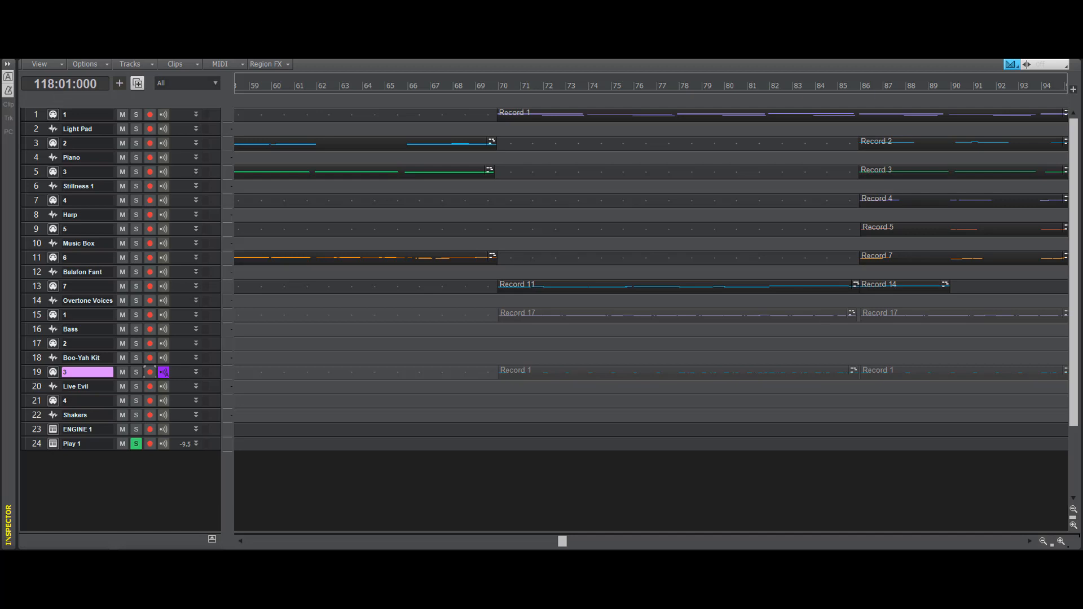
- Turn off solo on the Play 1 track and select track 17 with the playhead at the song's start
click(136, 444)
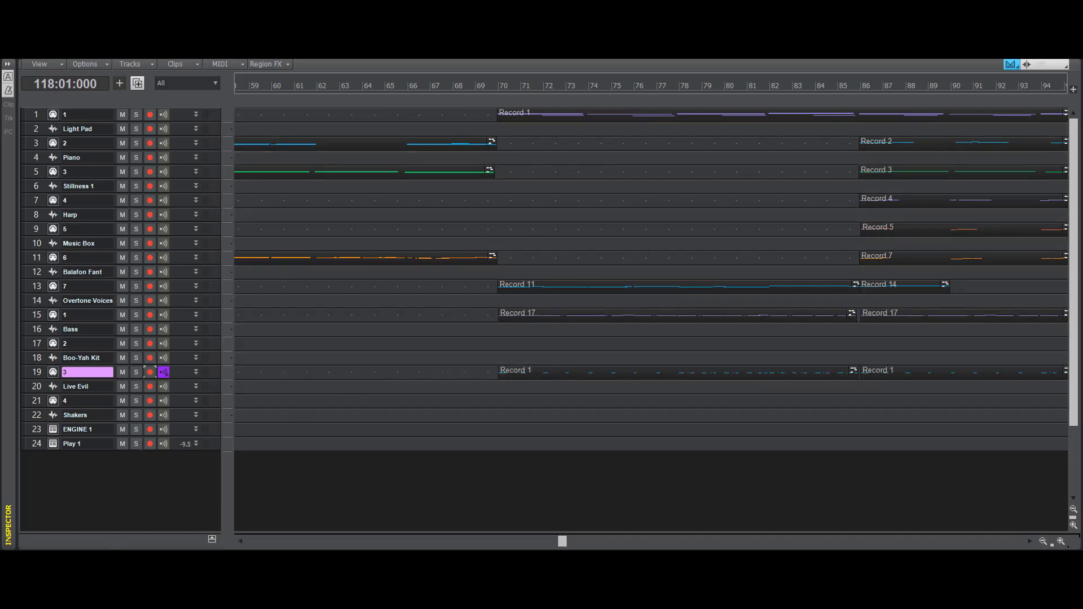
key(ctrl+Home)
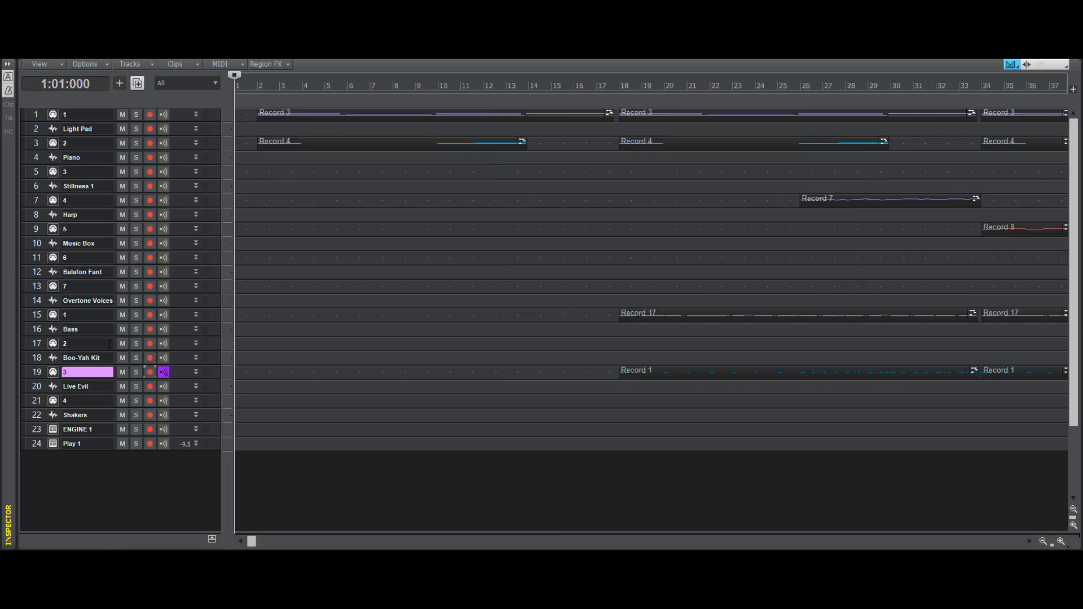
click(109, 344)
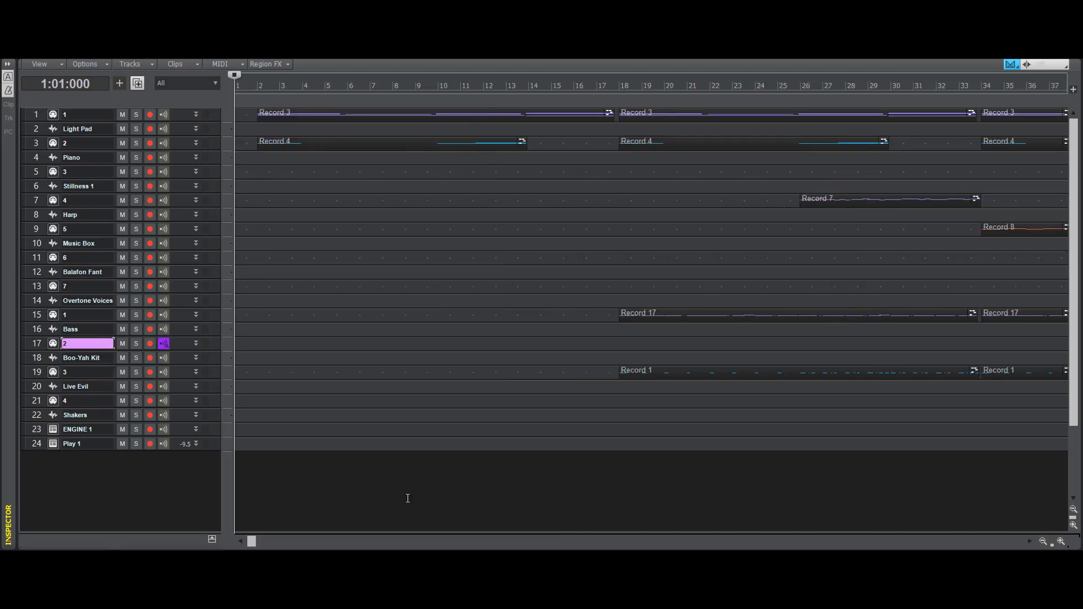
- Set the envelope release of the Boo-Yah Kit in Play 1 to 348.07 ms and minimize the instrument window
click(53, 443)
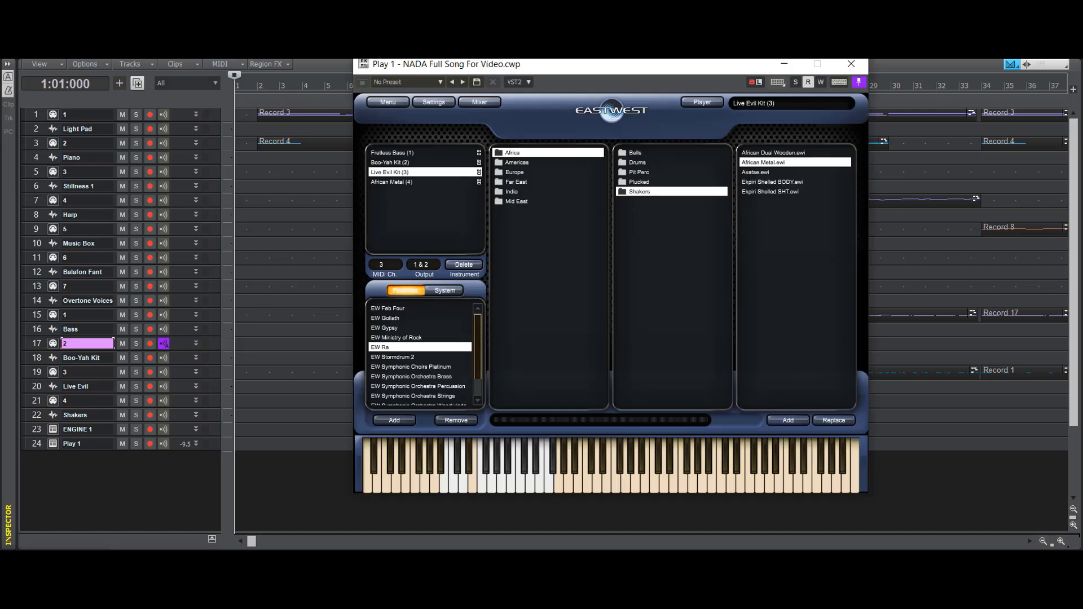
click(392, 164)
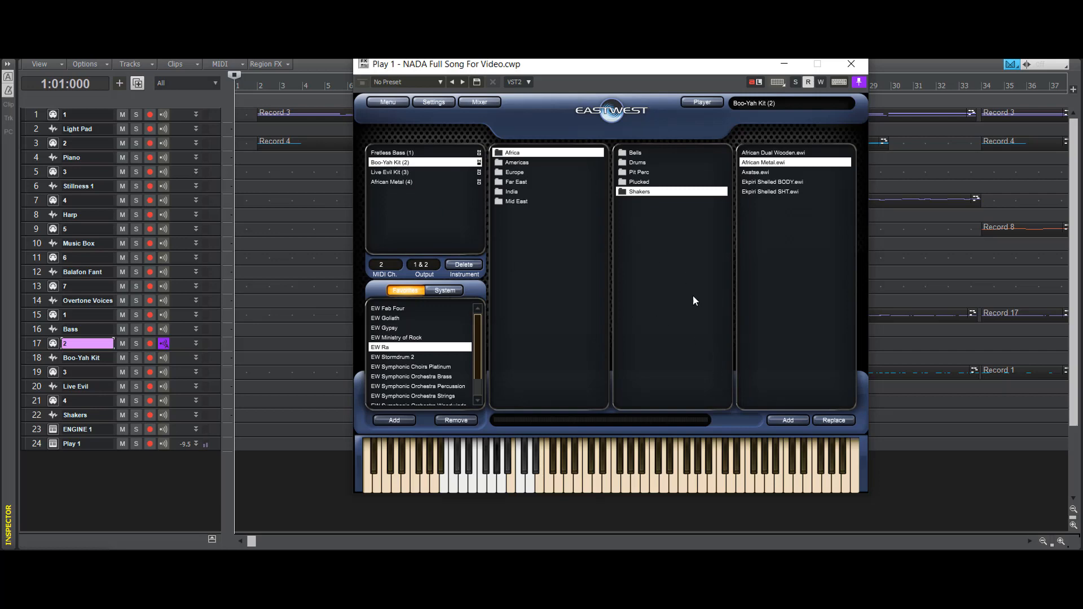
click(697, 103)
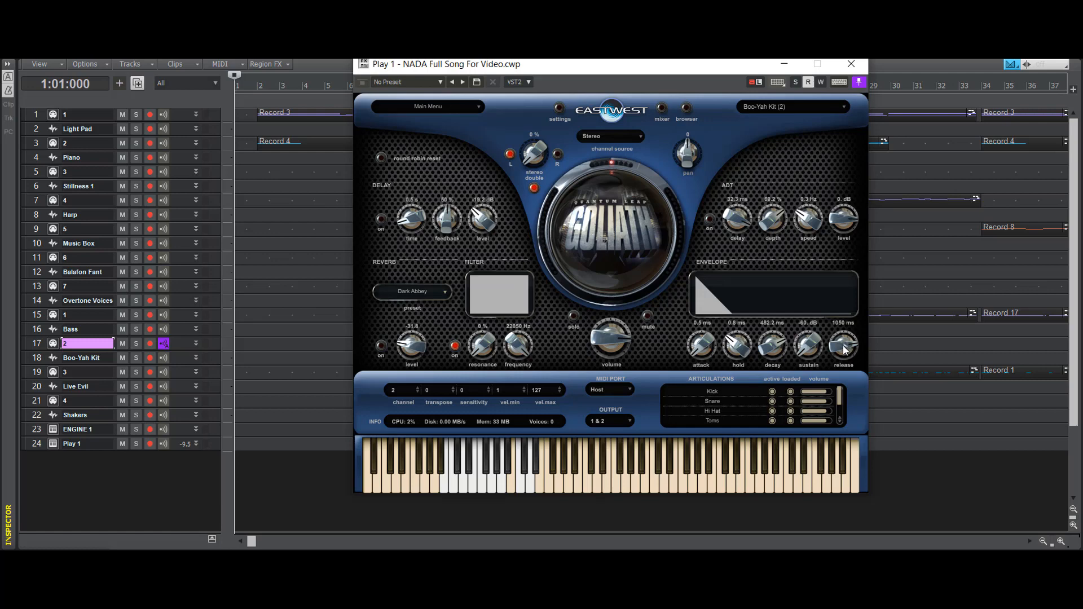
mouse_move(845, 350)
mouse_down()
mouse_move(841, 372)
mouse_move(841, 330)
mouse_up()
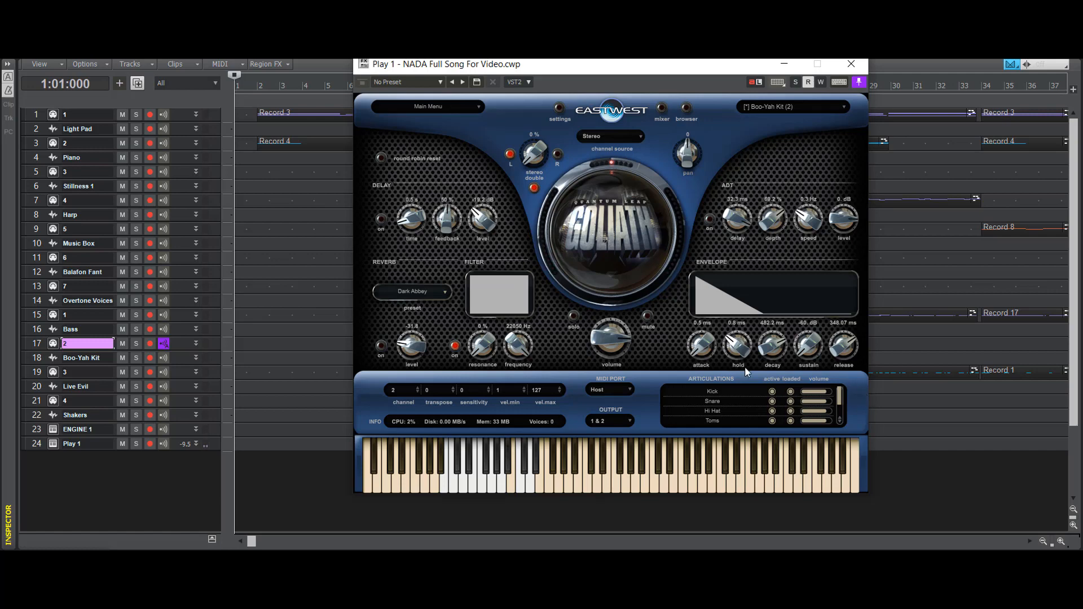
click(785, 64)
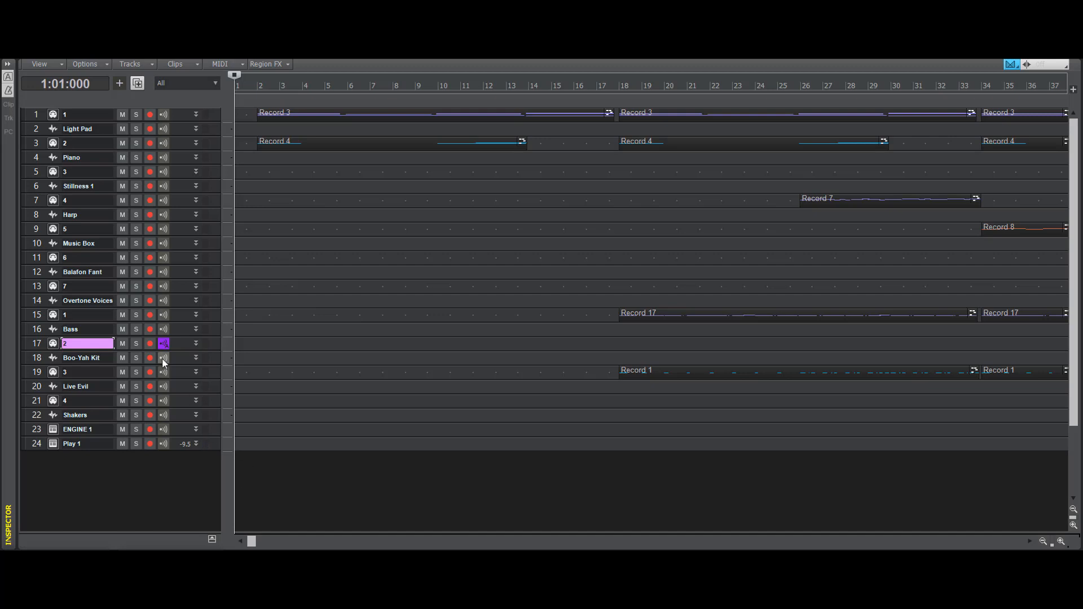
- Arm track 17 and record the Boo-Yah Kit part from measure 2 to measure 18
click(151, 345)
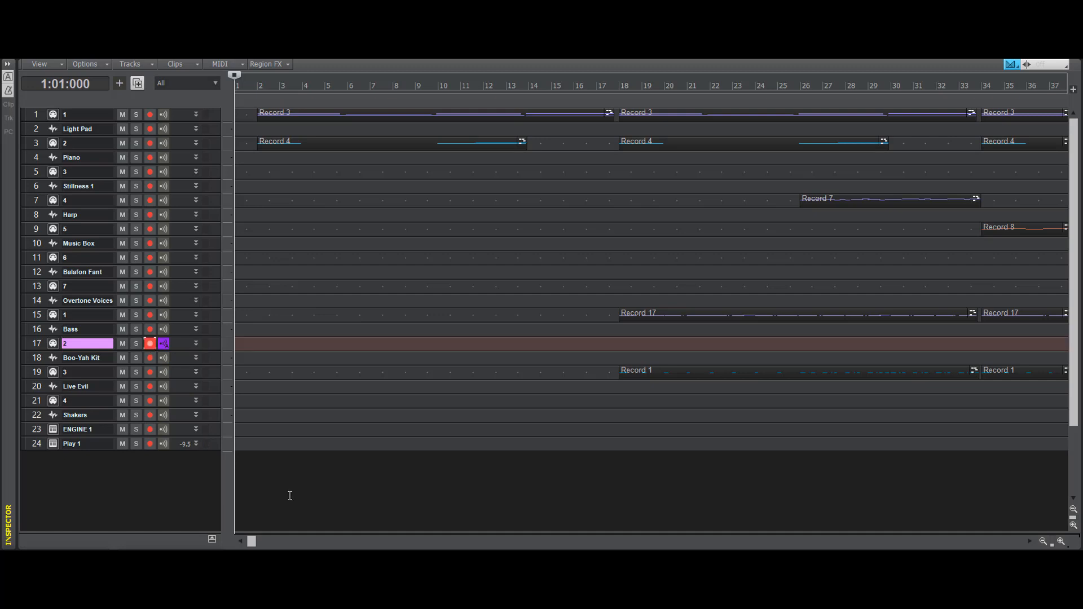
key(r)
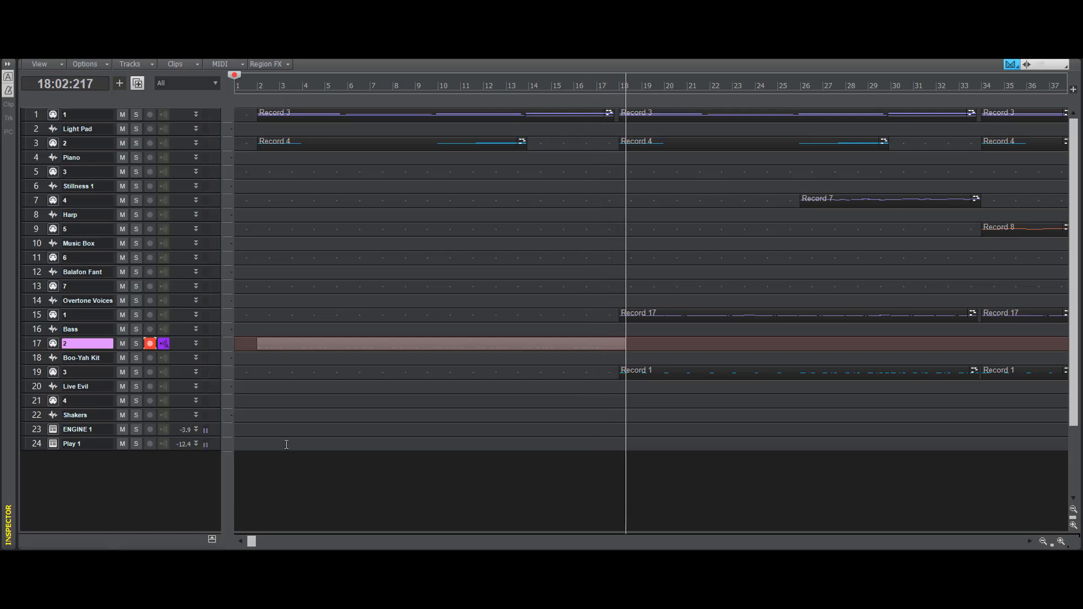
key(space)
- Quantize the newly recorded clip at measure 2 on track 17
click(313, 349)
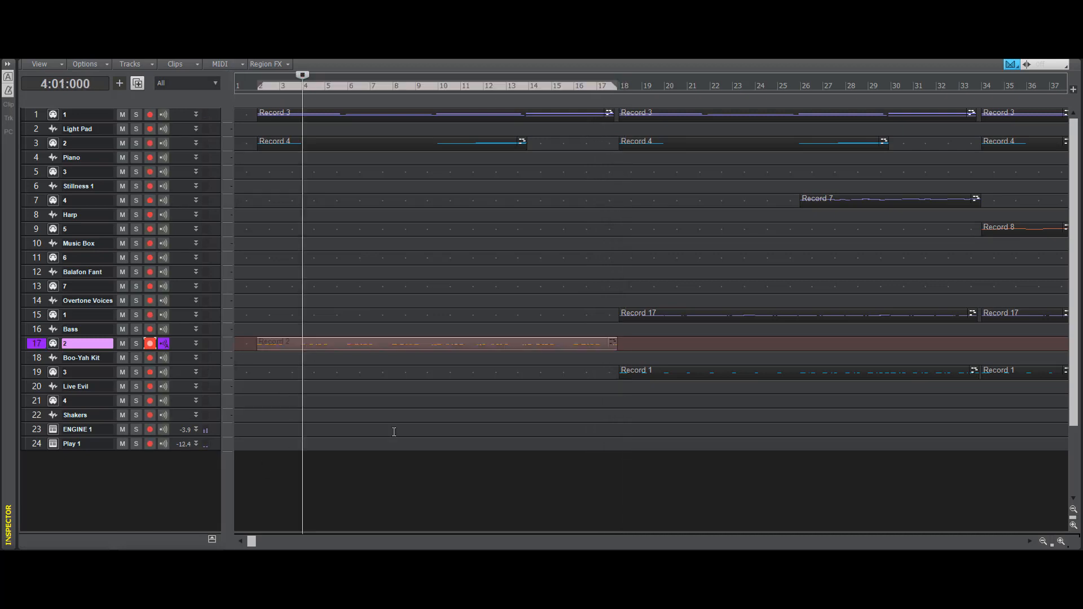
key(q)
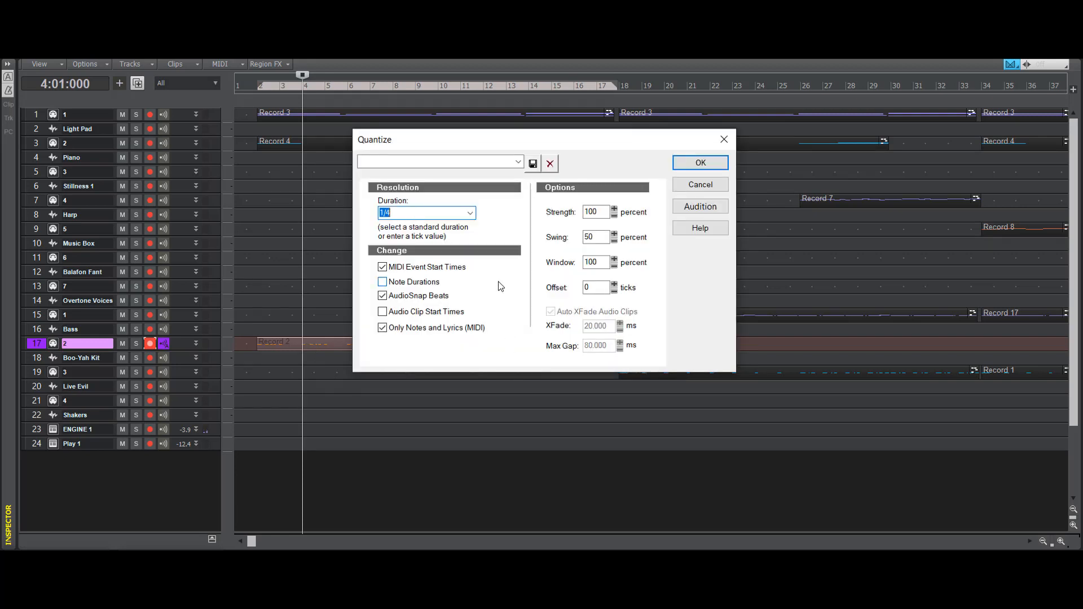
key(Down)
key(Down)
key(Down)
key(Down)
click(699, 162)
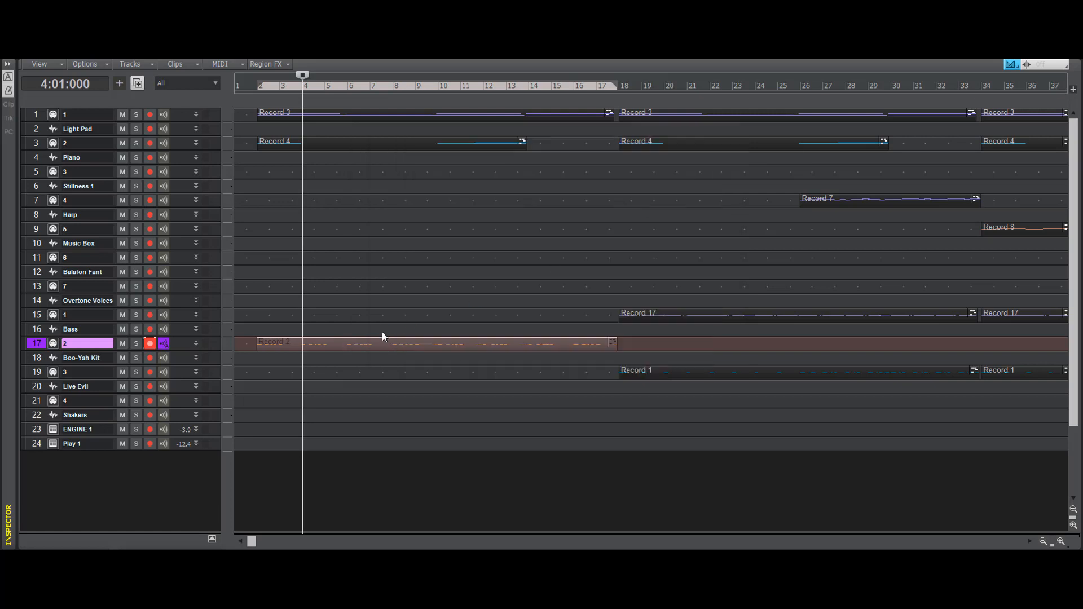
- Quantize the same clip on track 17 again with a 1/8 duration
key(q)
key(Up)
key(Up)
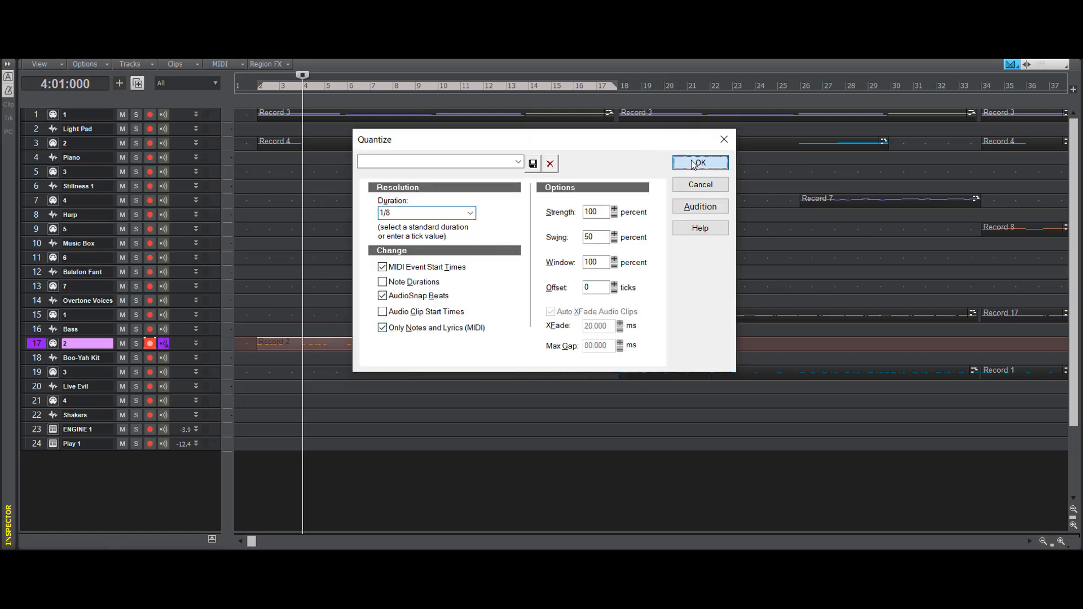
click(700, 162)
- Play the song from measure 10 to review the quantized Boo-Yah Kit part
click(446, 468)
key(space)
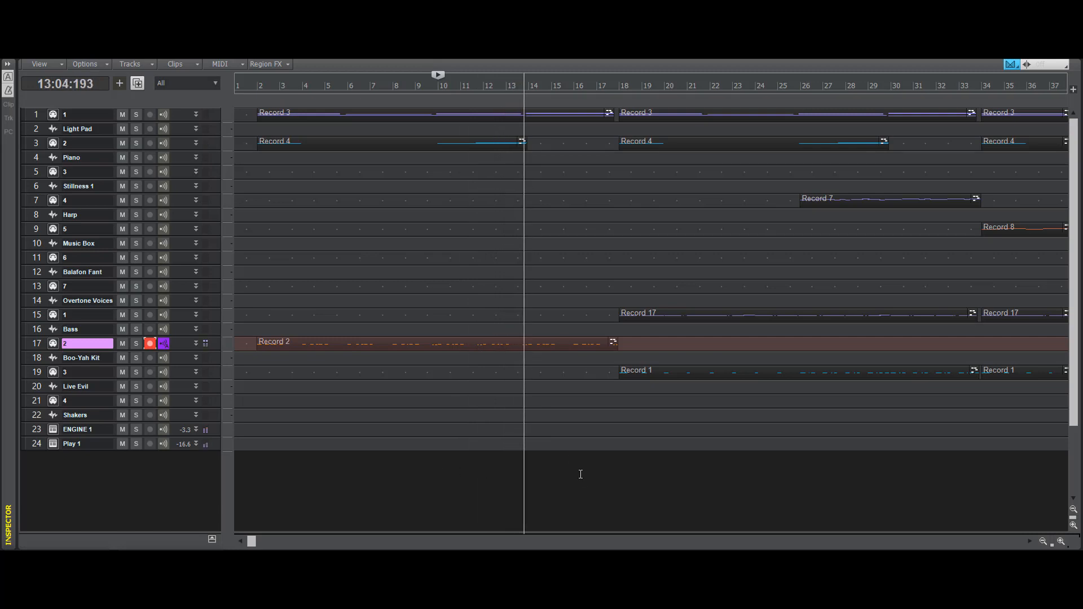
key(space)
- Place the playhead at measure 17 and save the project
click(601, 462)
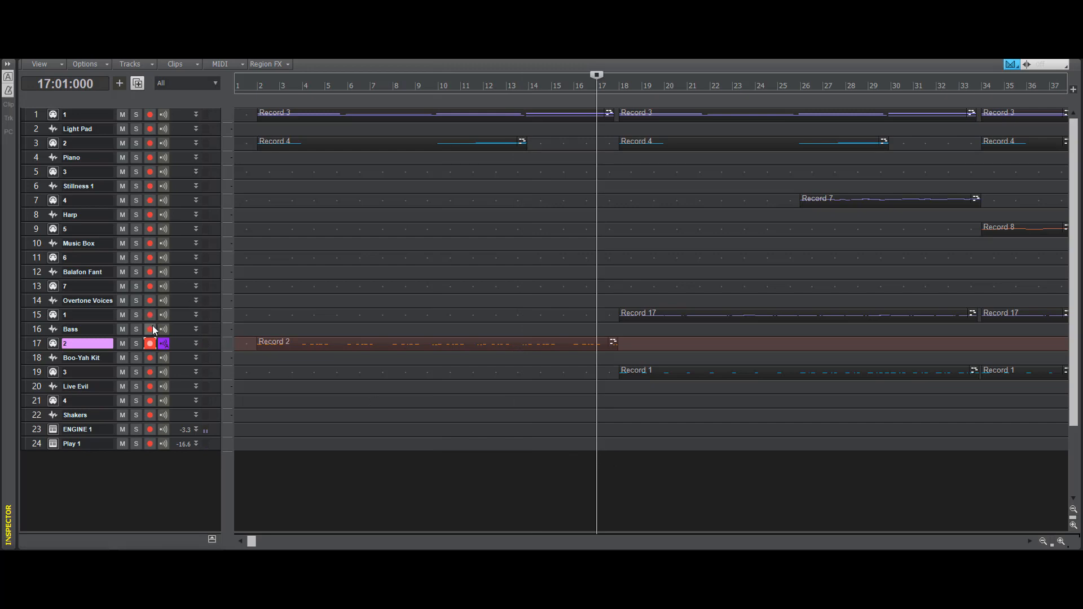
click(25, 17)
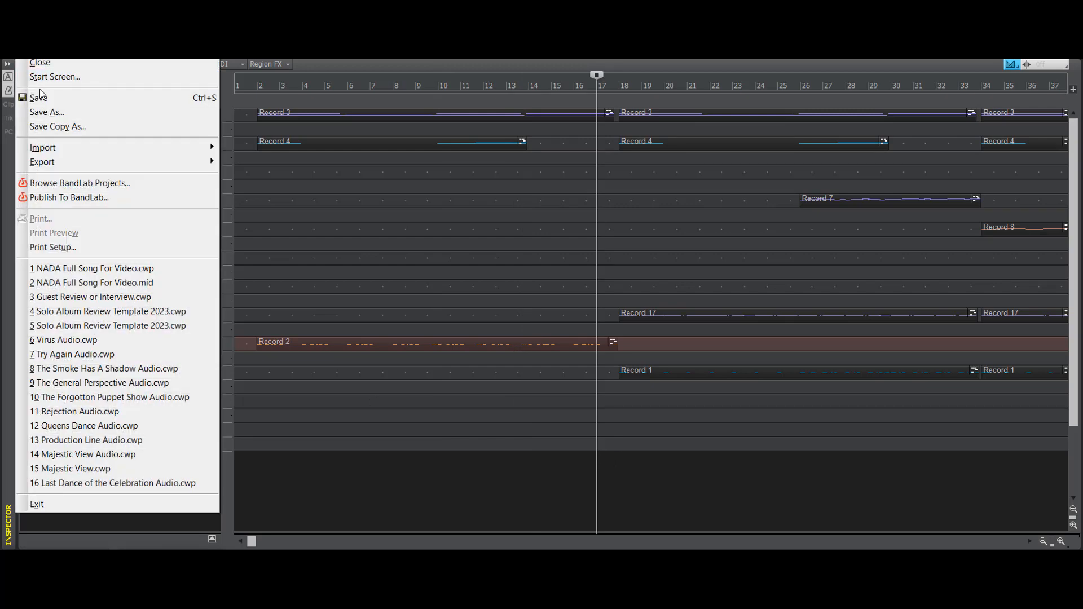
click(48, 97)
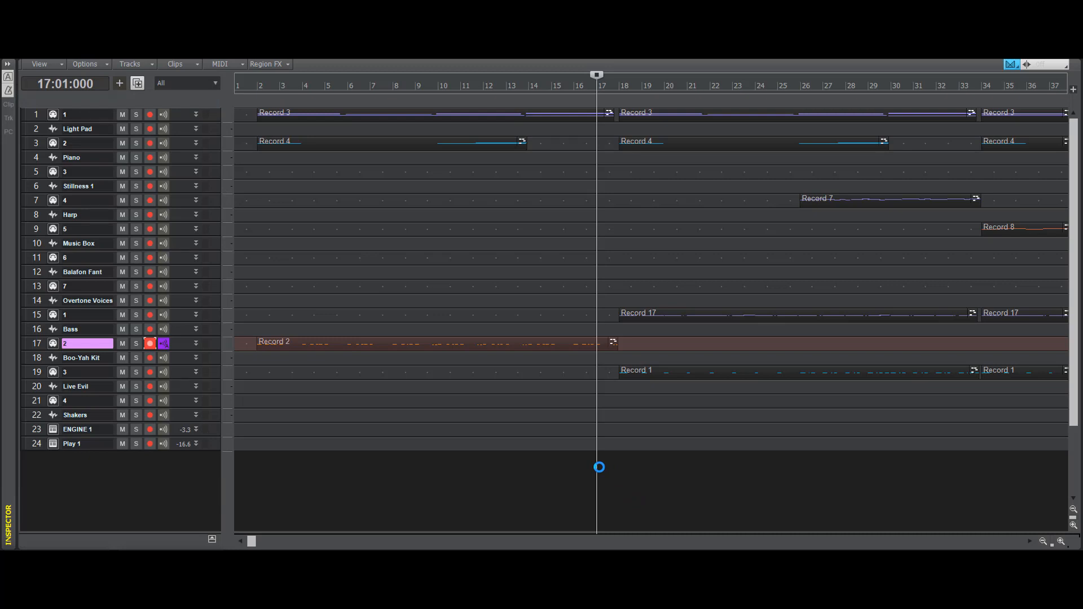
- Record a second Boo-Yah Kit clip on track 17 from measure 18 to measure 34, restarting the take if needed
key(r)
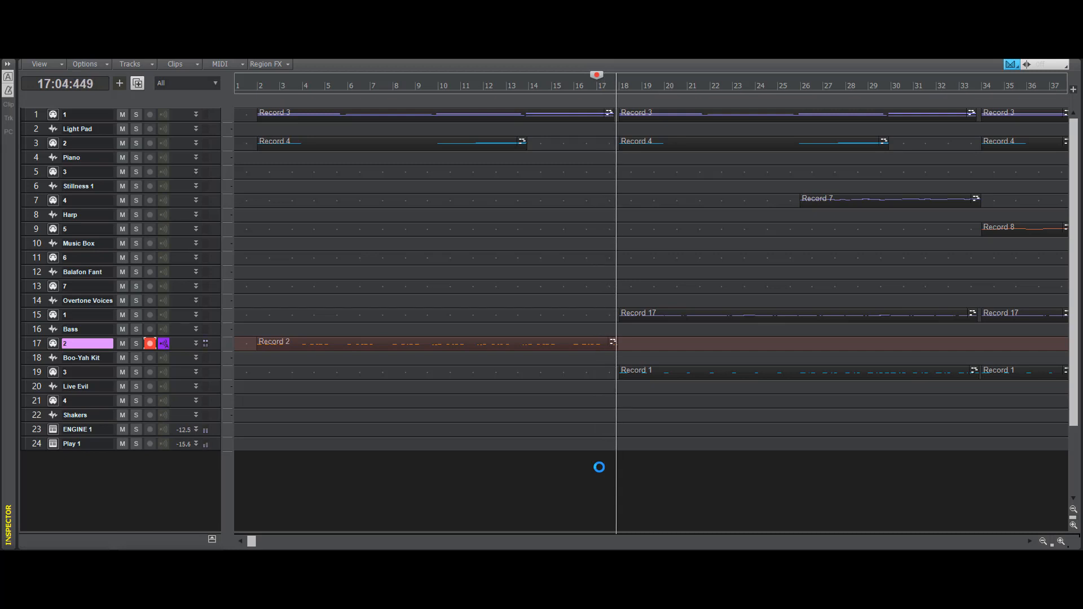
key(space)
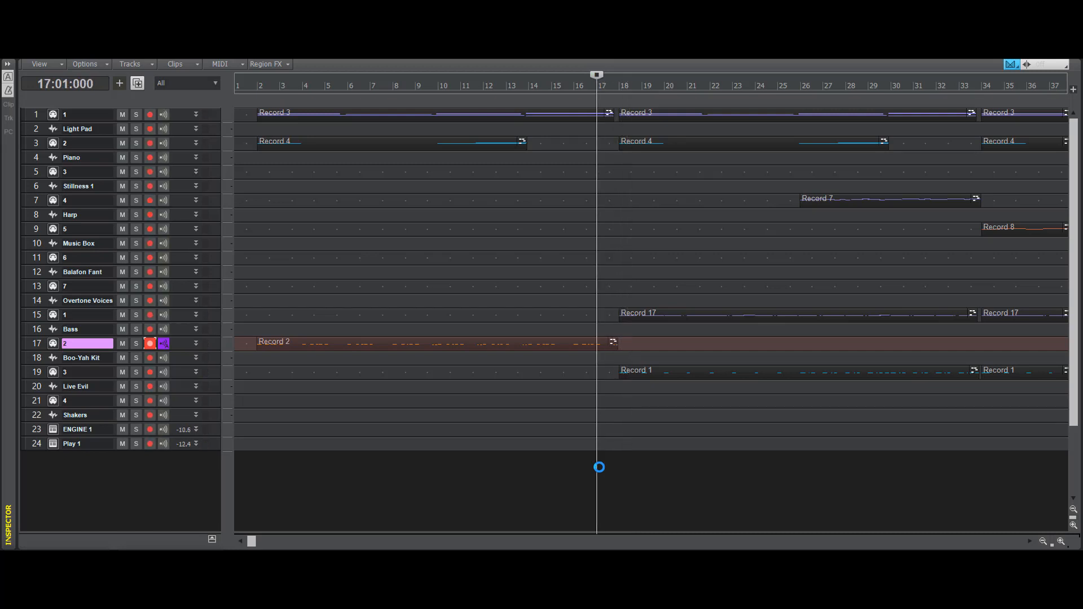
key(r)
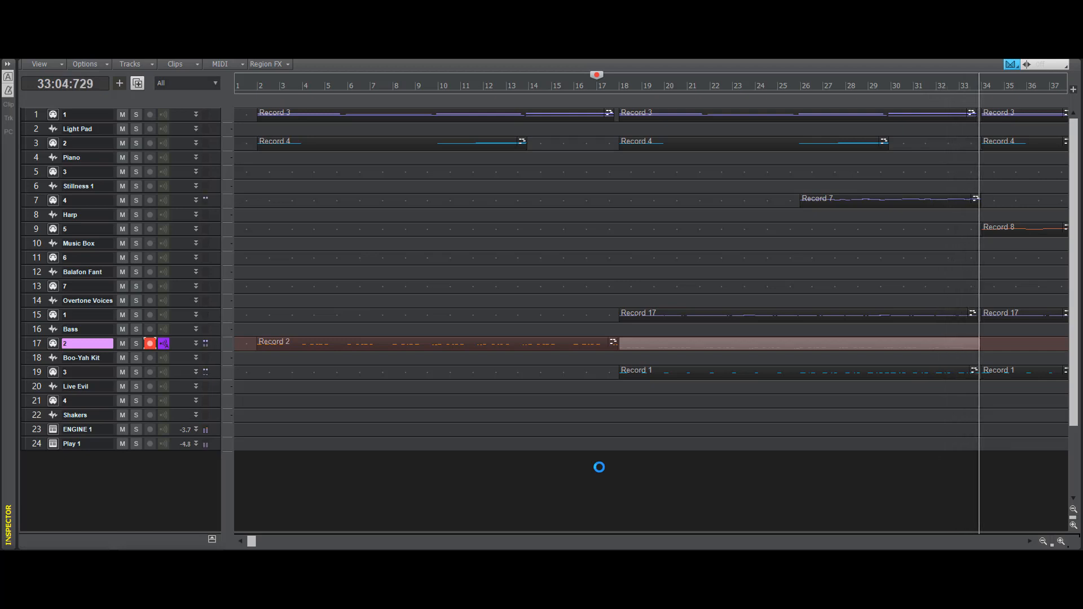
key(space)
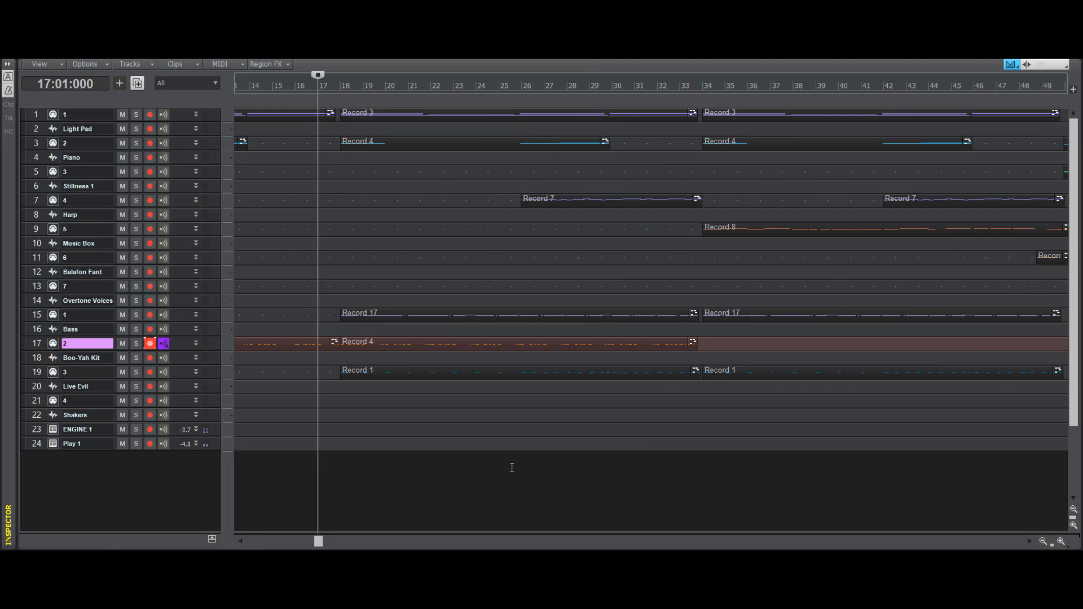
- Quantize the new clip at measure 18 on track 17 at 1/16, with a second pass at a coarser duration
click(465, 347)
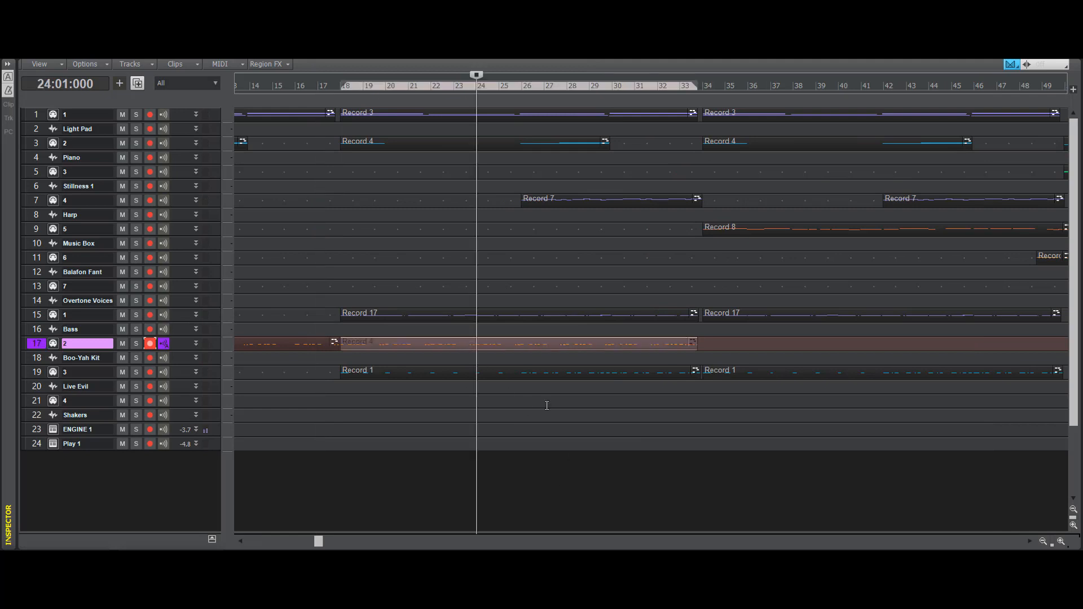
key(q)
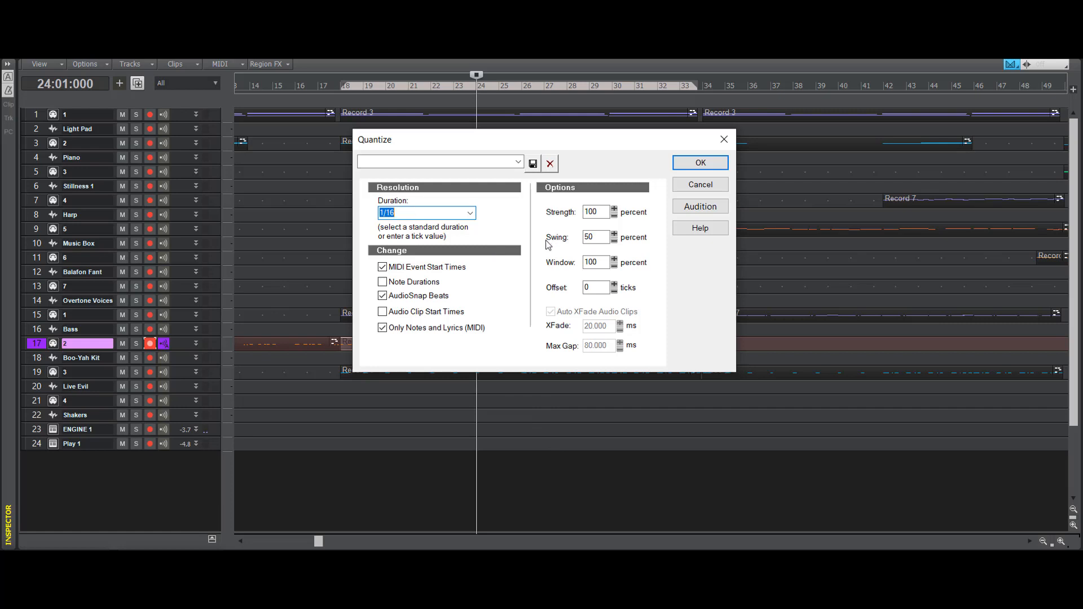
click(693, 164)
key(q)
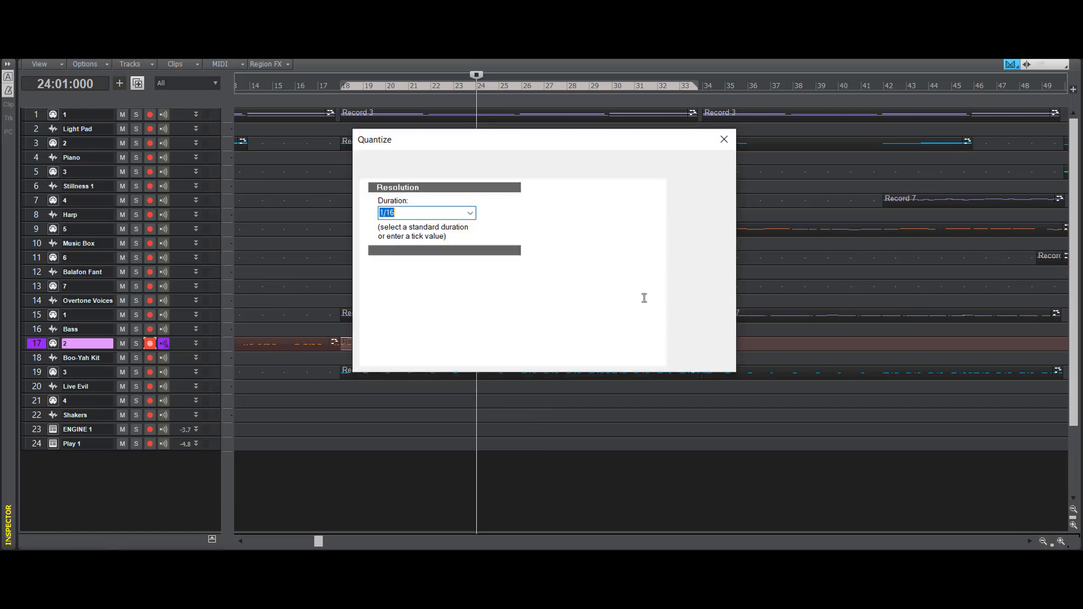
key(Up)
click(700, 163)
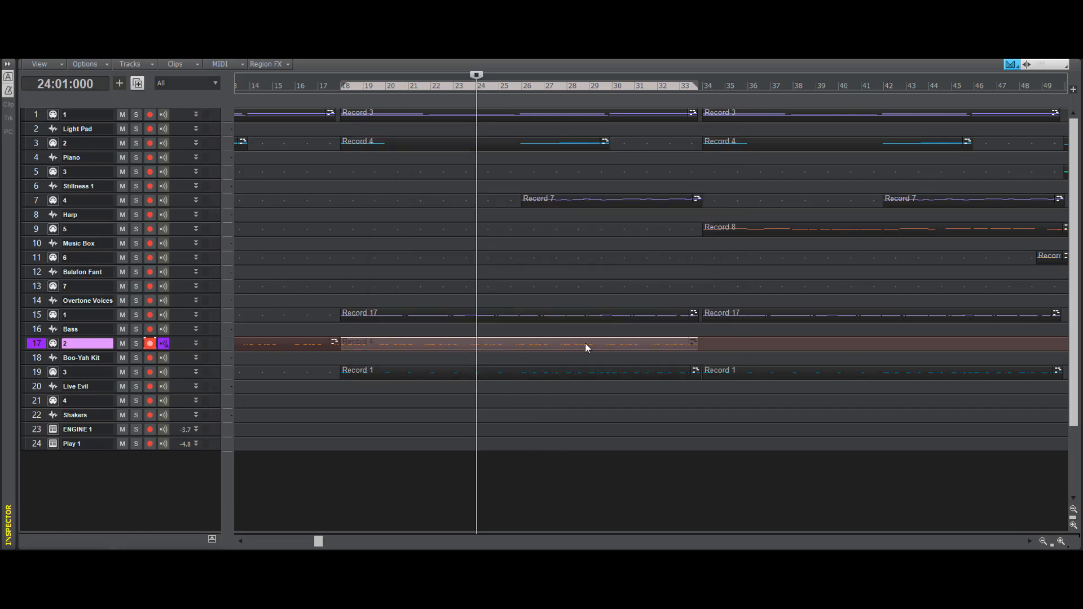
- Copy the quantized clip at measure 18 on track 17 and paste it at measure 34
click(337, 504)
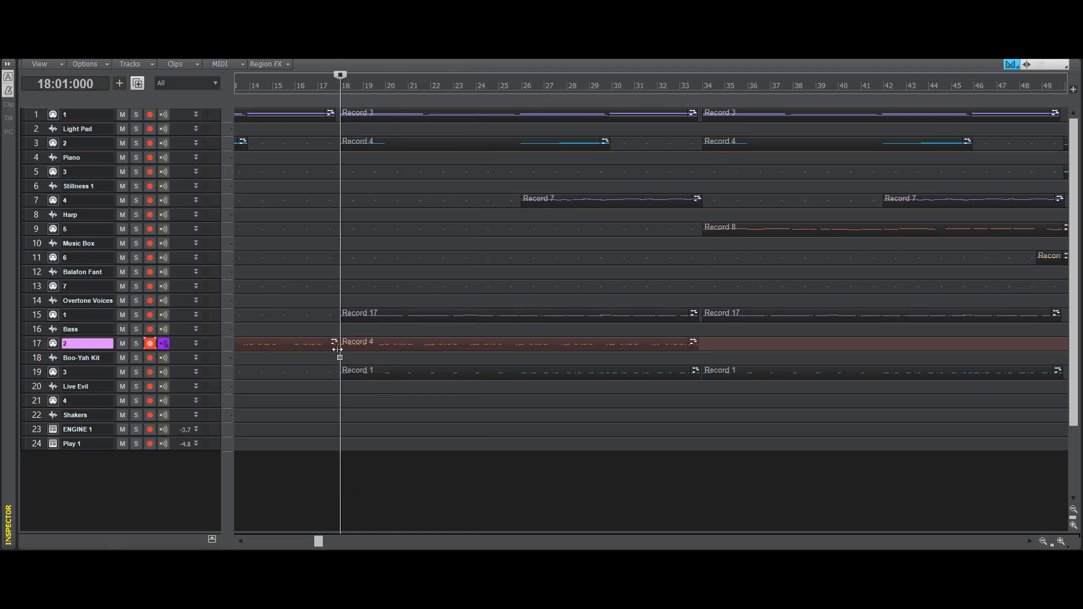
click(362, 346)
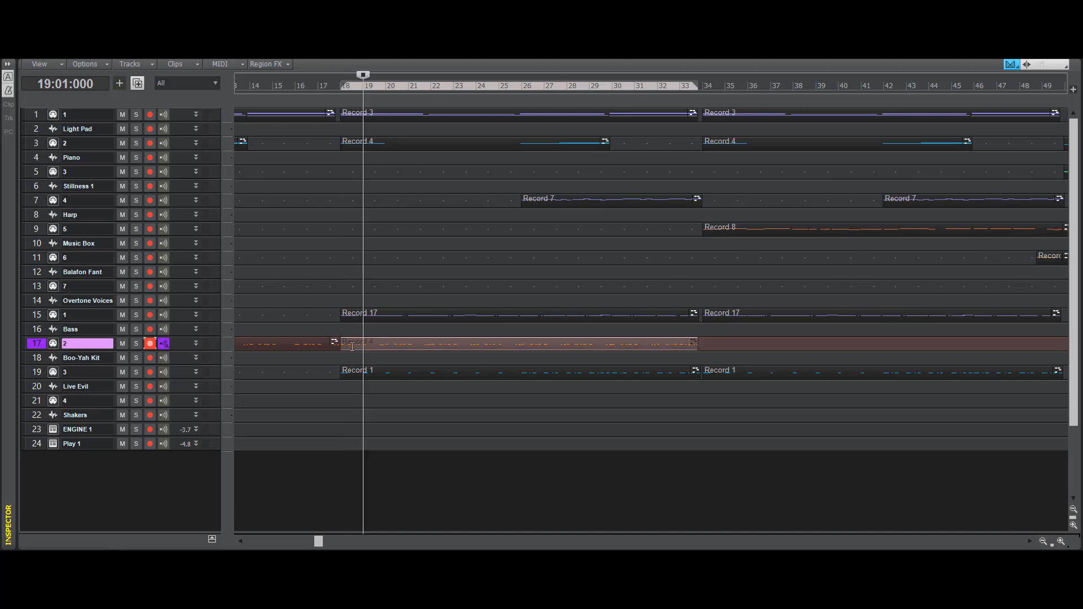
click(341, 95)
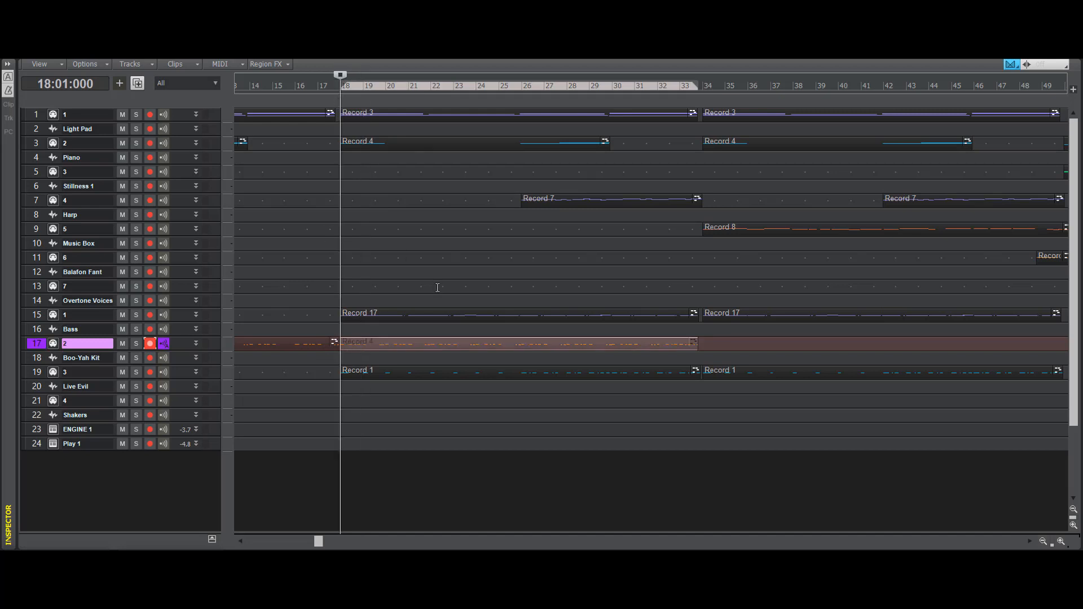
click(685, 487)
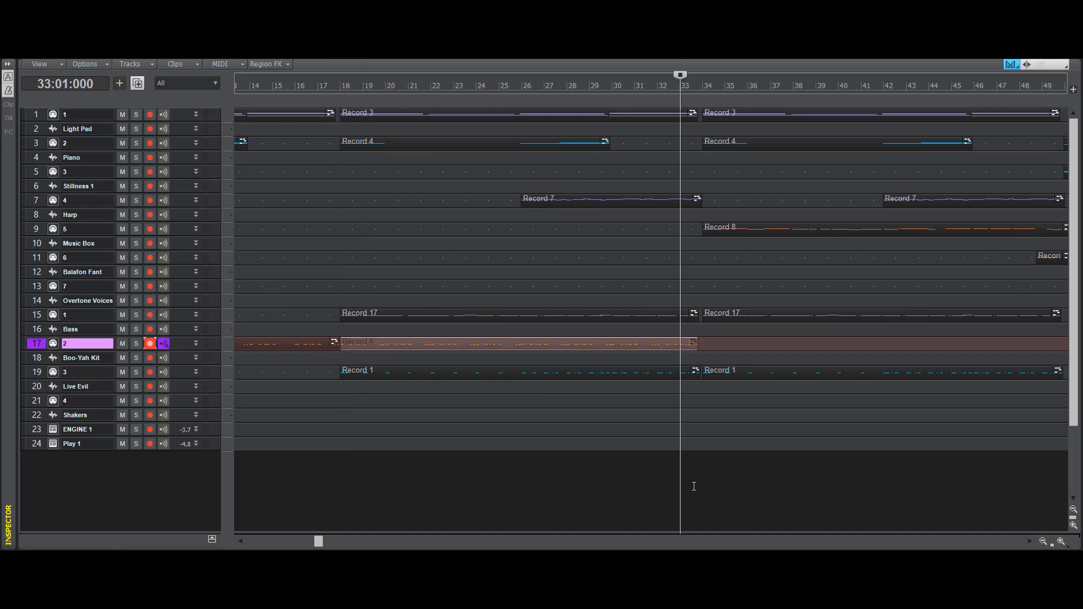
click(714, 481)
click(704, 482)
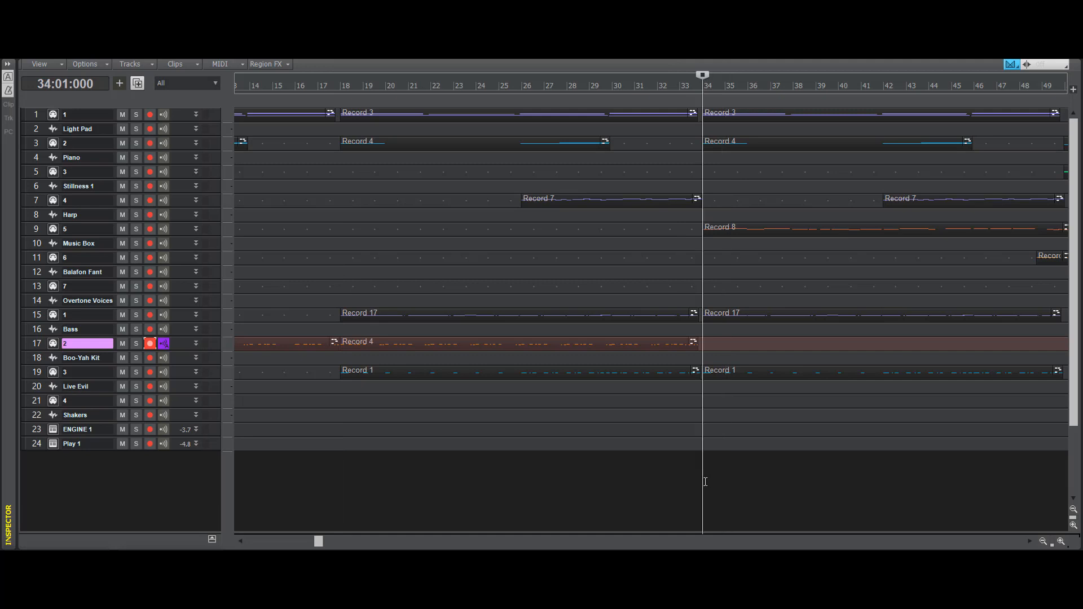
key(ctrl+v)
- Paste the copied clip on track 17 at measures 70 and 86
drag(324, 540, 545, 536)
click(577, 487)
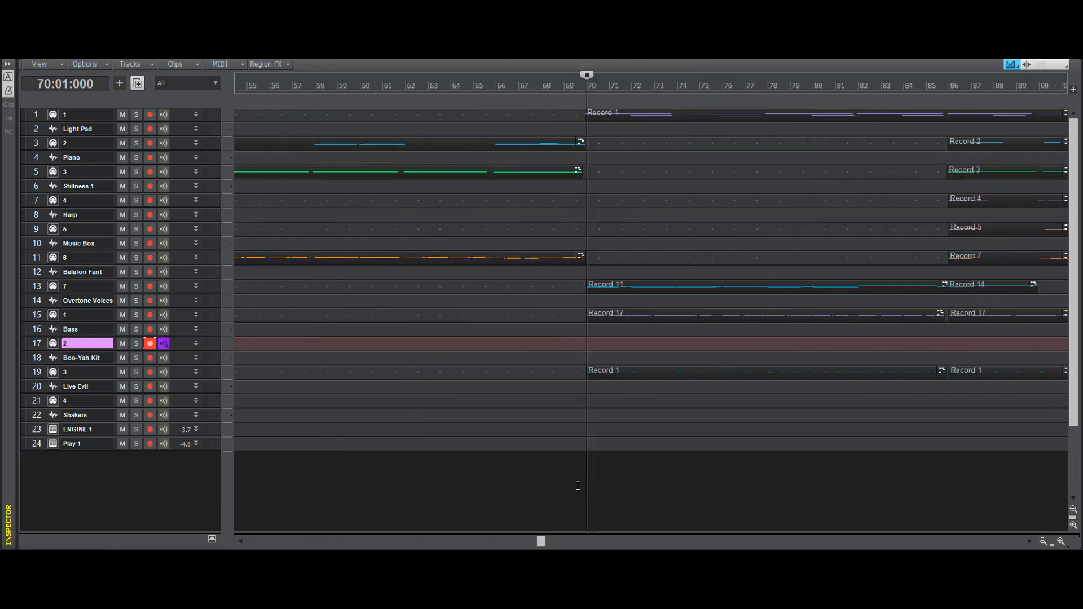
key(ctrl+v)
drag(543, 540, 639, 540)
click(530, 492)
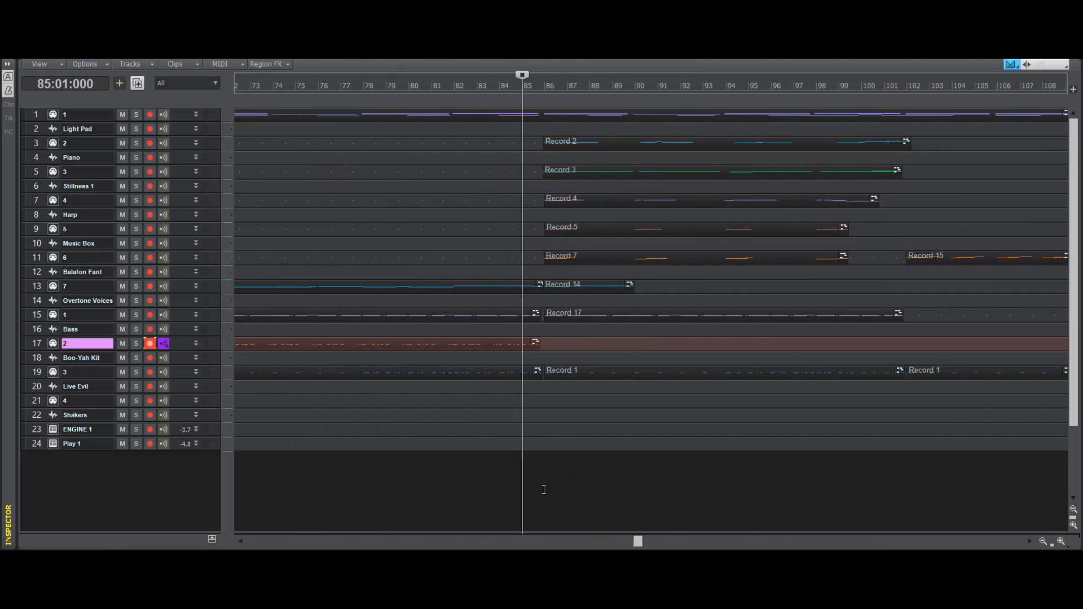
click(544, 490)
key(ctrl+v)
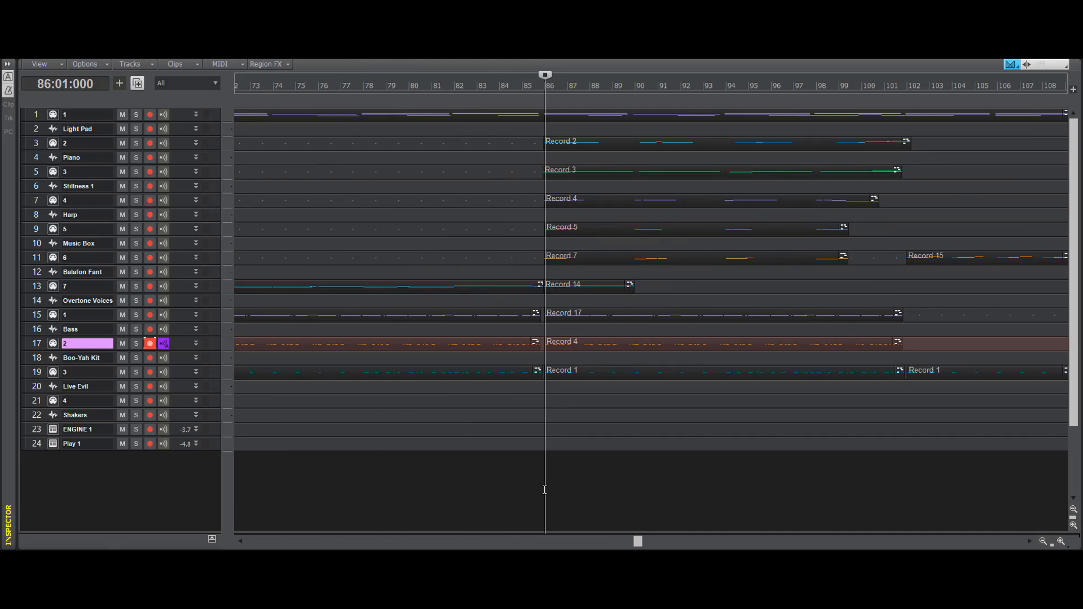
- Move record arming from track 17 to track 21 and save the project
drag(638, 542, 240, 545)
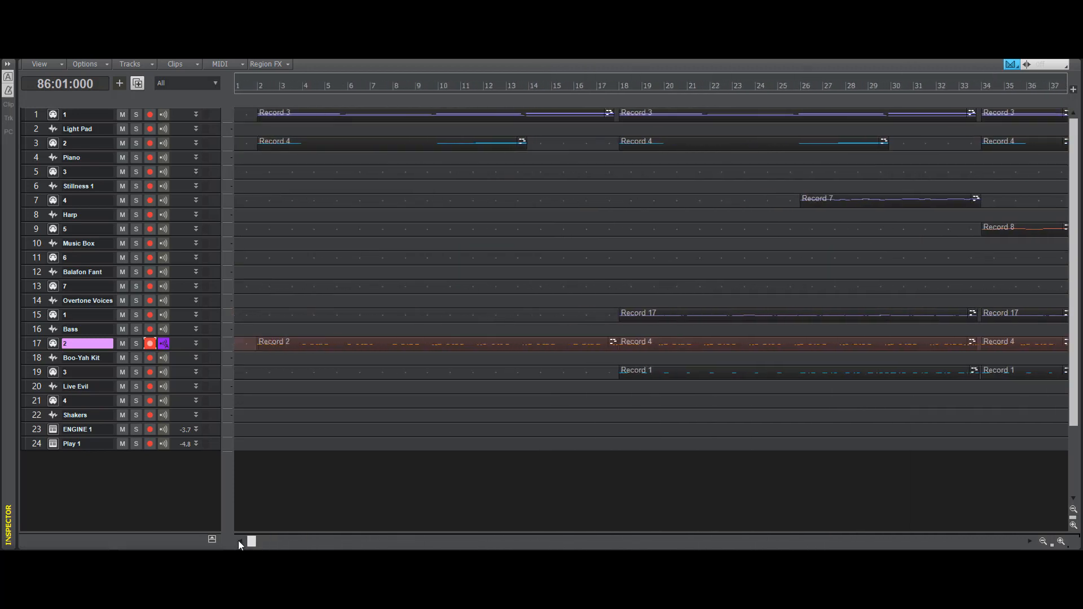
click(150, 344)
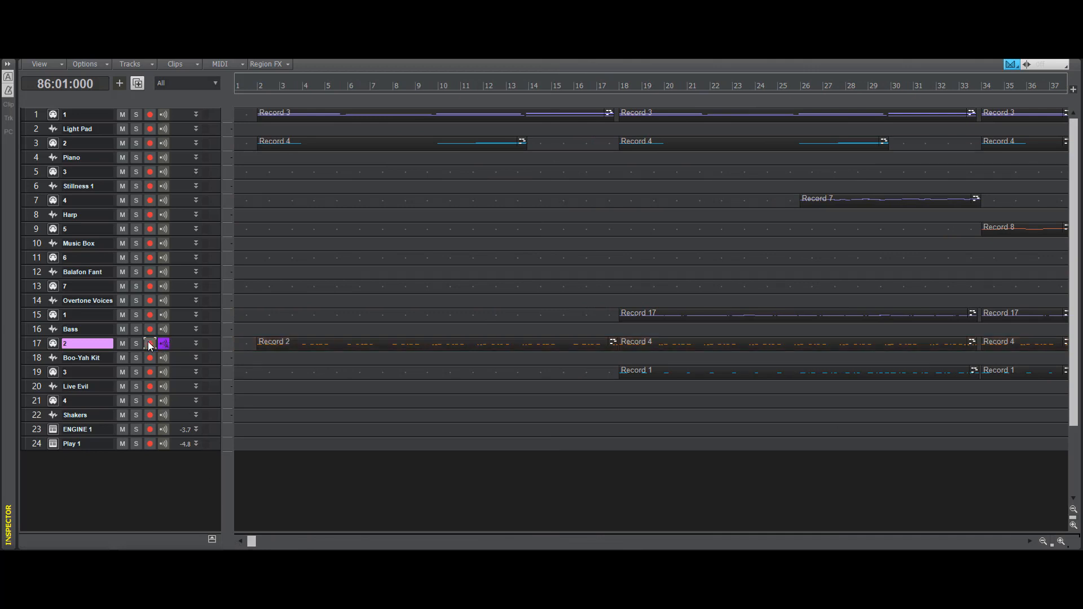
click(150, 400)
click(25, 24)
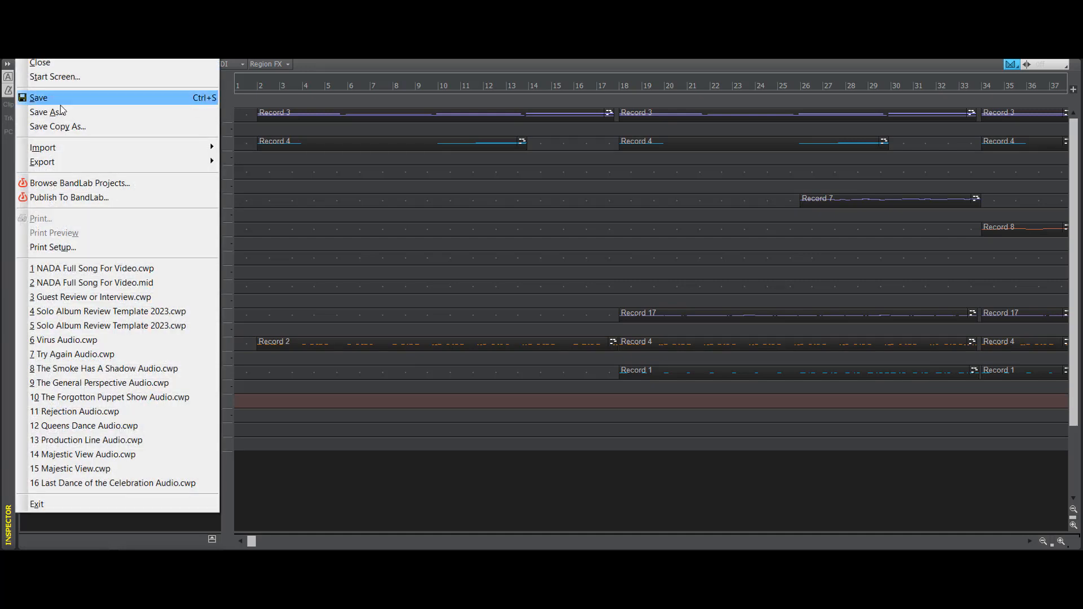
click(60, 98)
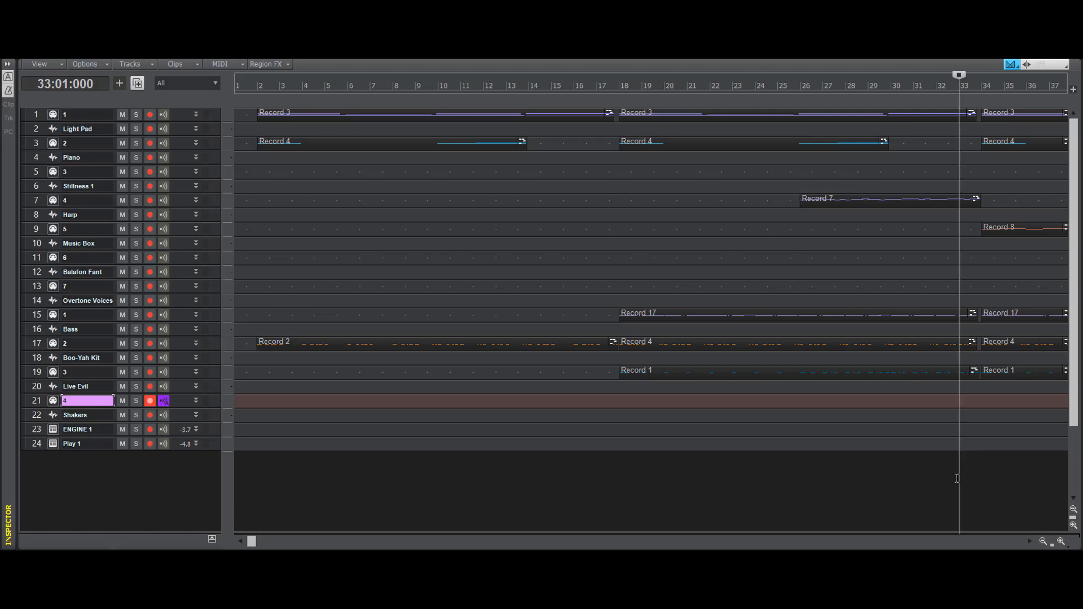
- Record the Shakers part on track 21, starting from measure 32 and stopping at about measure 120
key(ctrl+Page_Up)
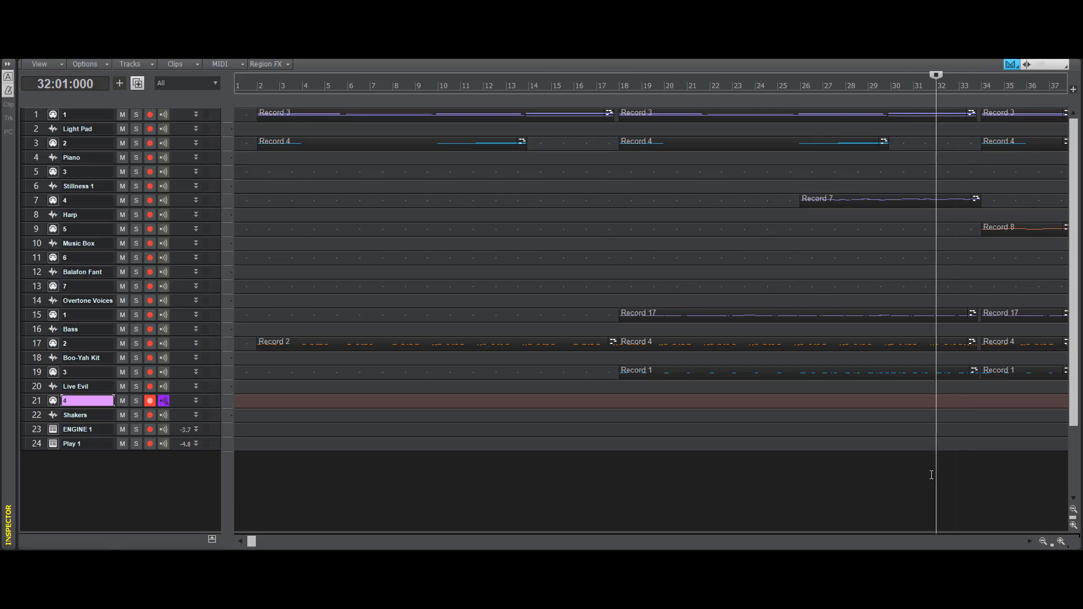
key(r)
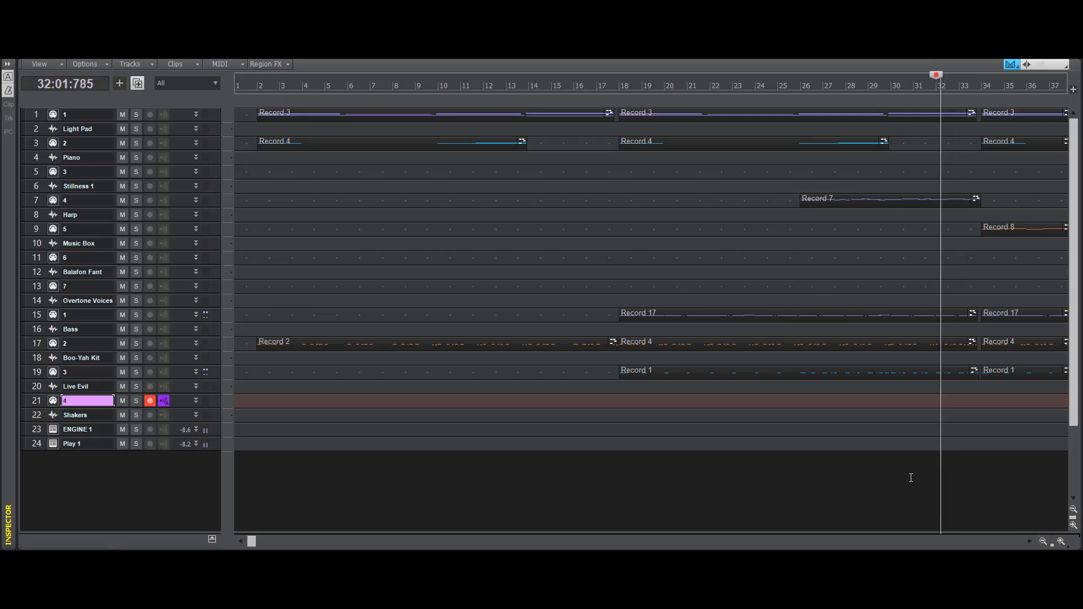
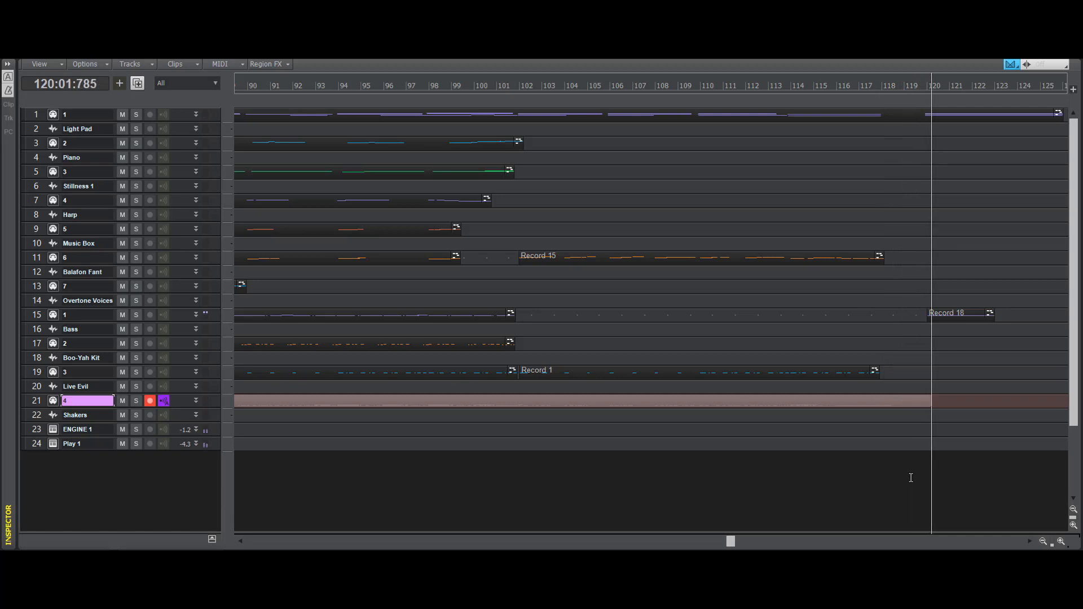
key(space)
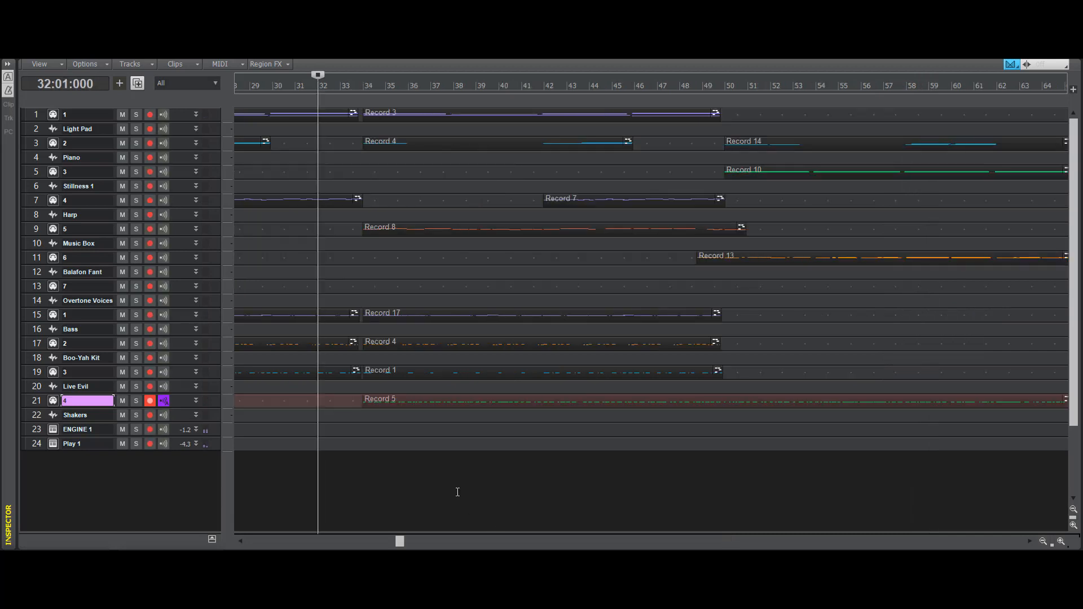
- Quantize the new Shakers clip on track 21 in two passes, the last at a 1/8 duration, and play it from measure 33
click(438, 401)
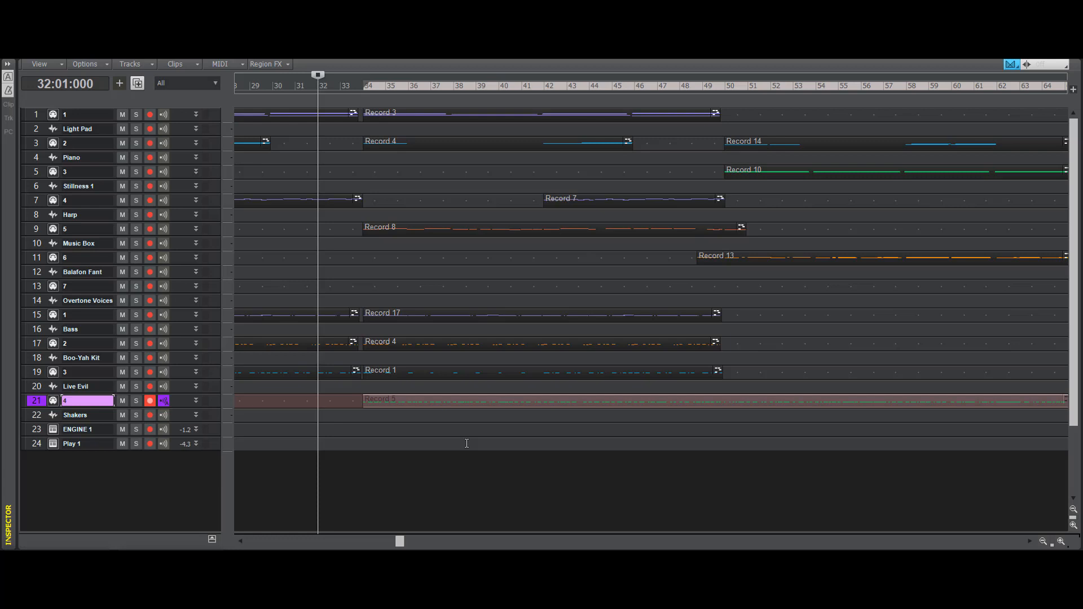
key(q)
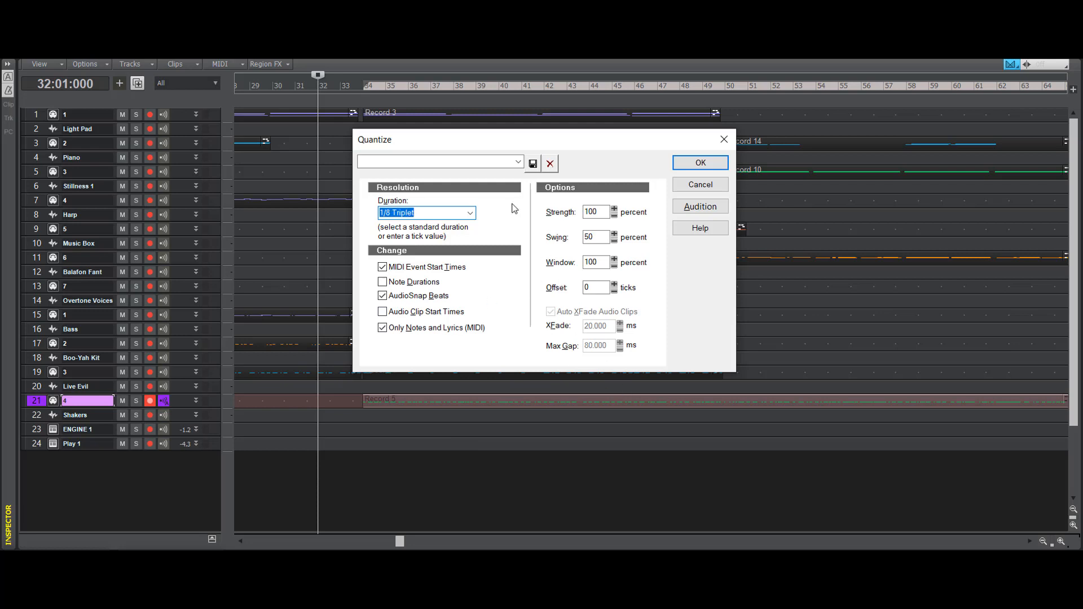
click(722, 163)
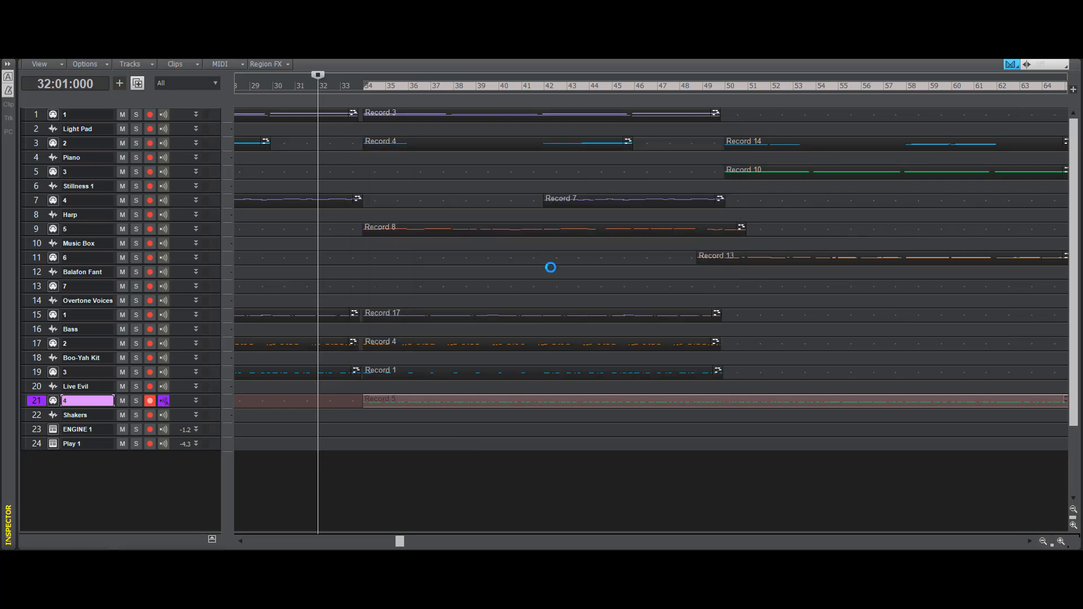
key(q)
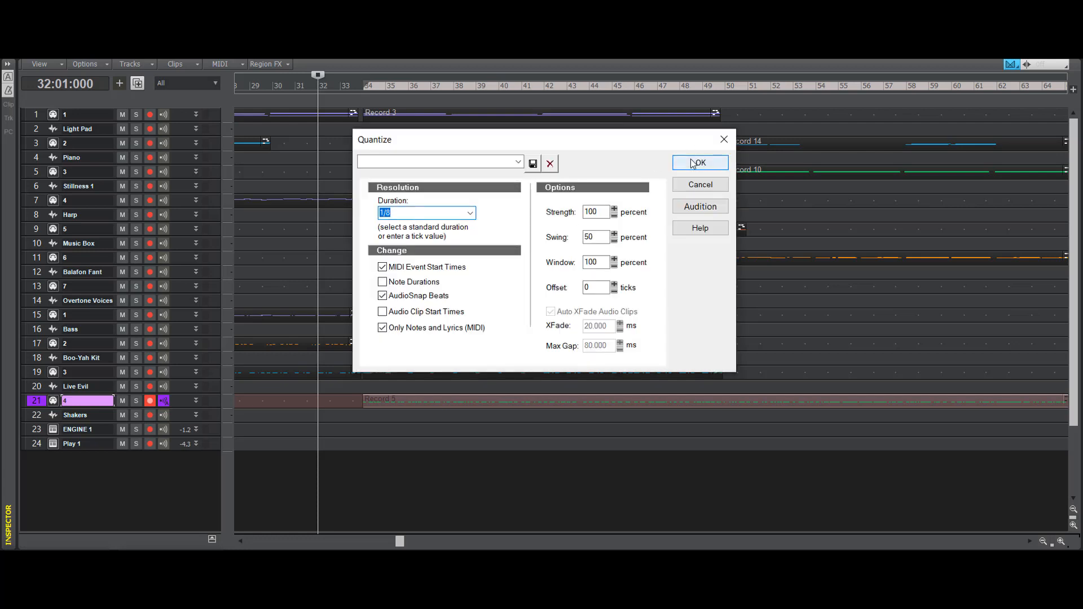
click(694, 163)
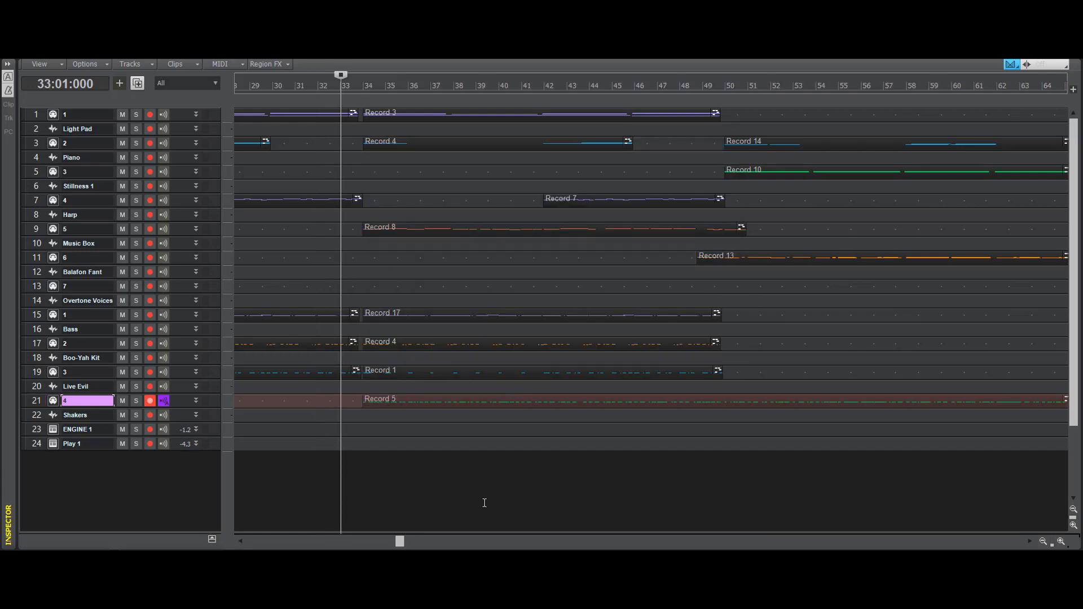
key(space)
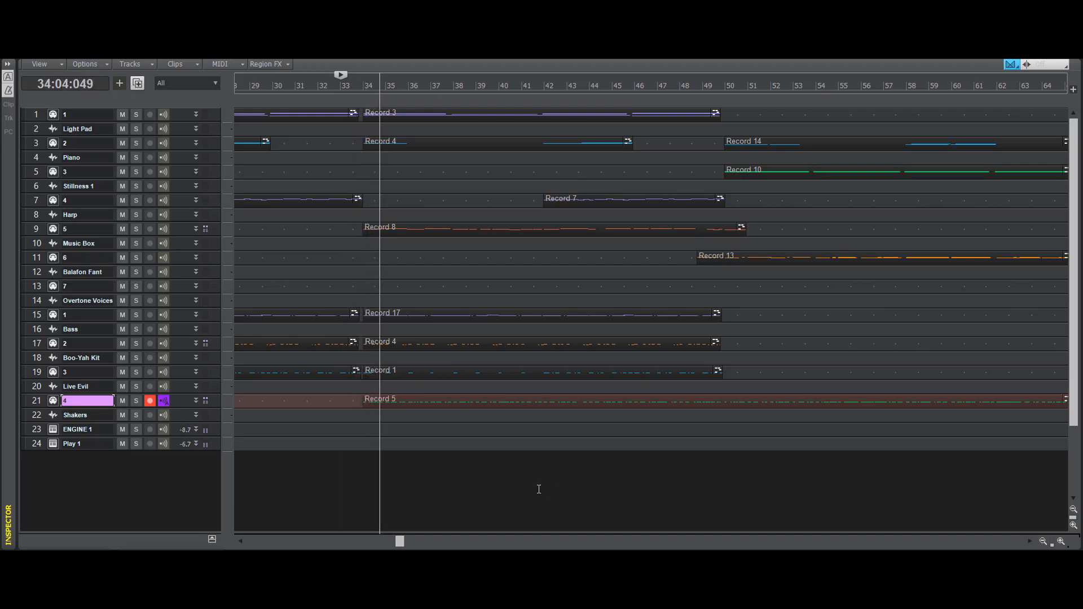
key(space)
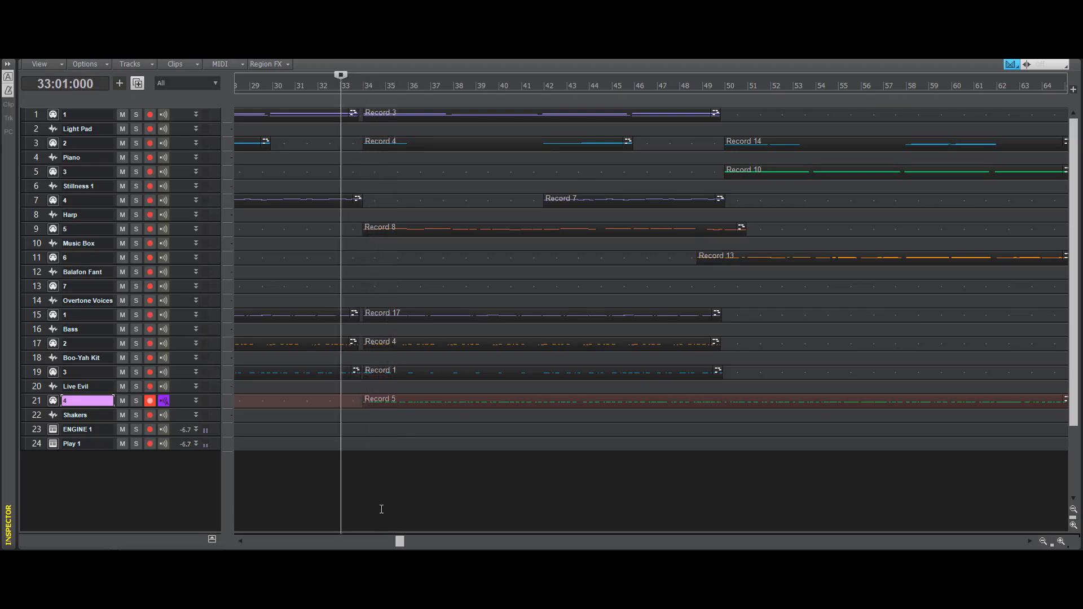
- Restore the Play 1 instrument window and review the African Metal (4) shaker instrument in its player while the song plays from measure 33
click(125, 558)
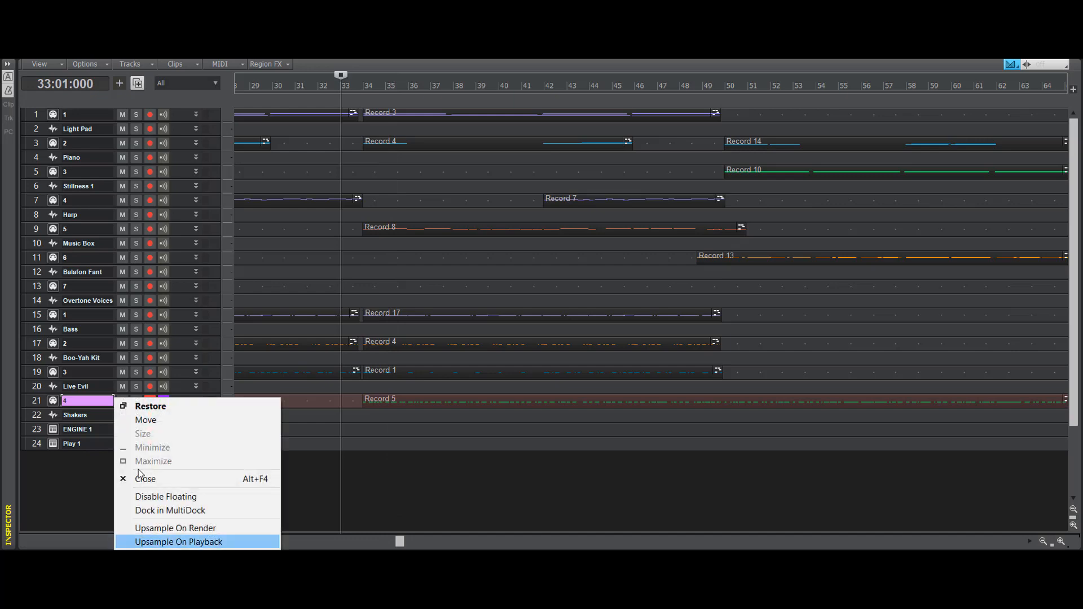
click(156, 407)
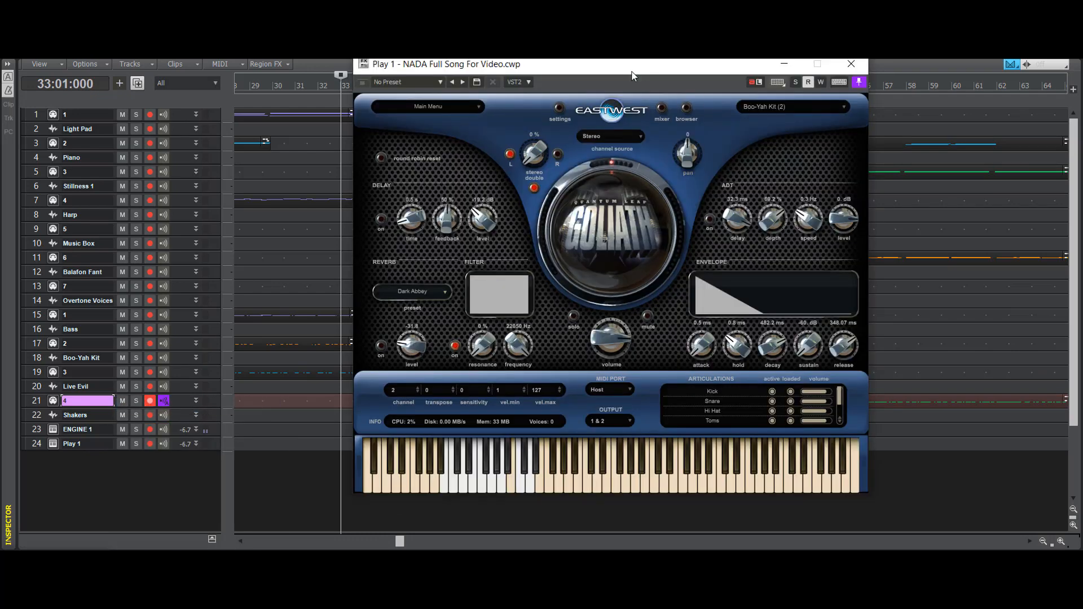
drag(632, 75, 718, 40)
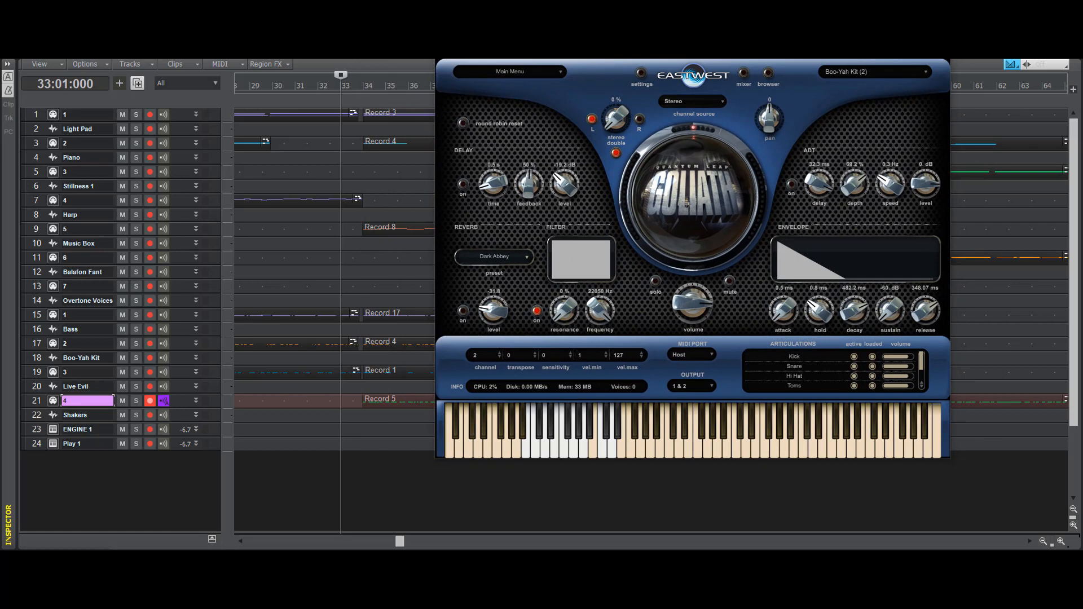
key(space)
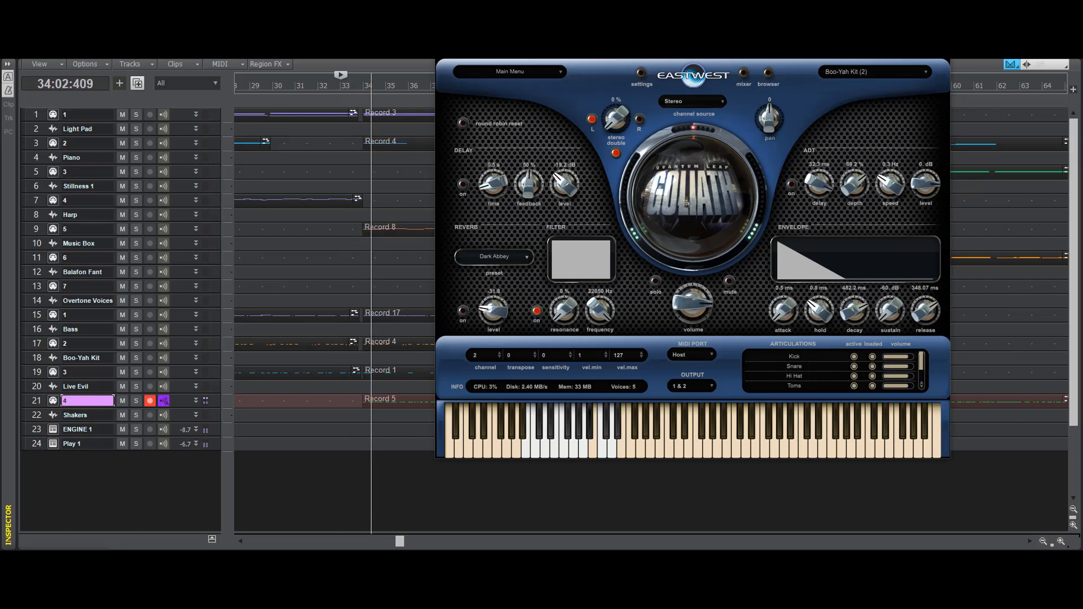
click(767, 74)
click(486, 146)
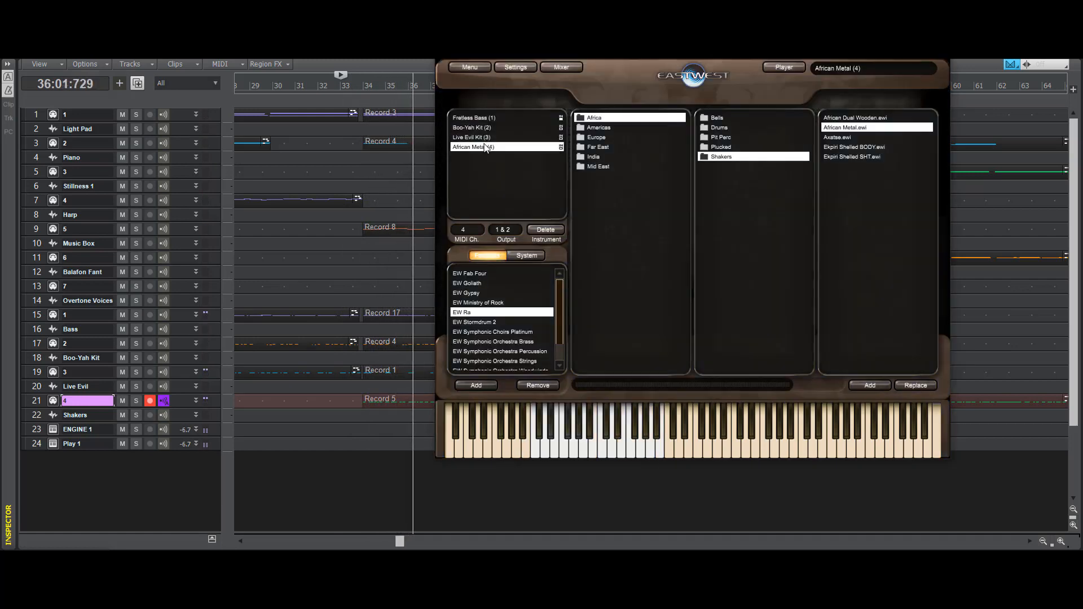
click(778, 66)
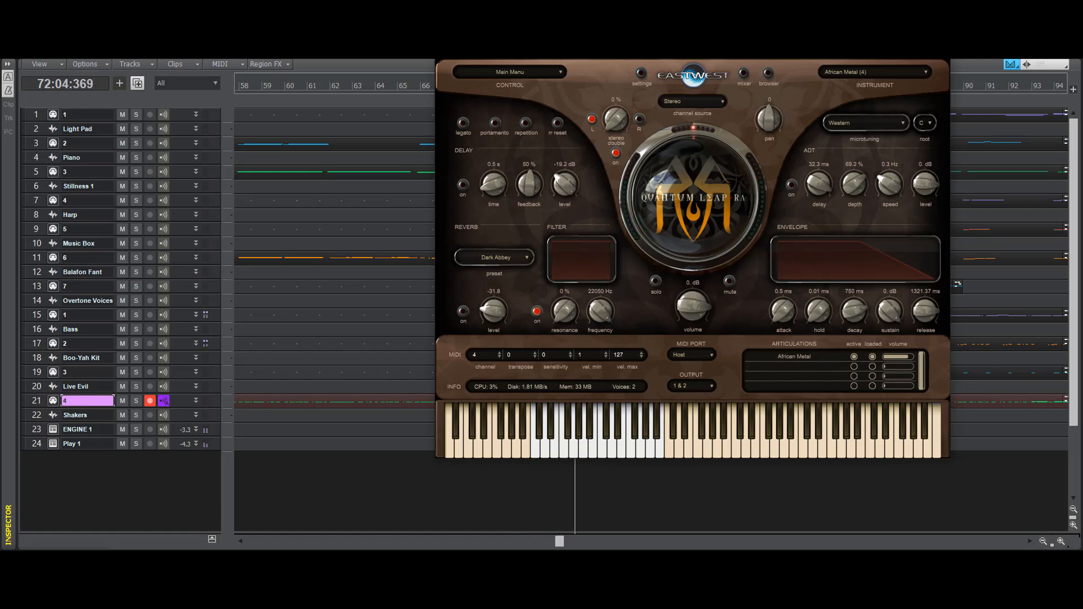
drag(683, 38, 364, 26)
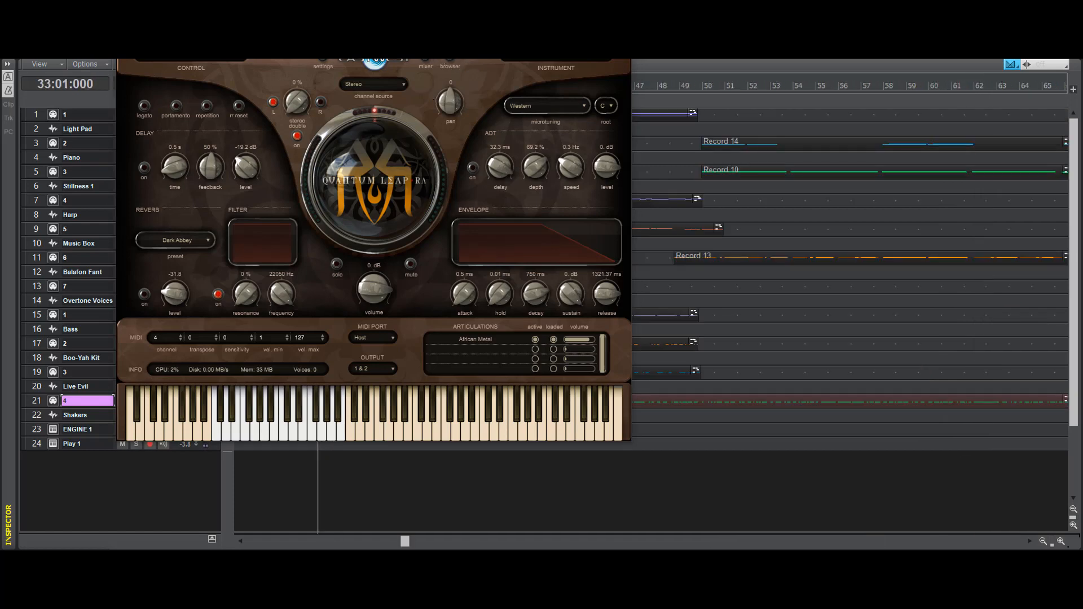
drag(409, 17, 623, 74)
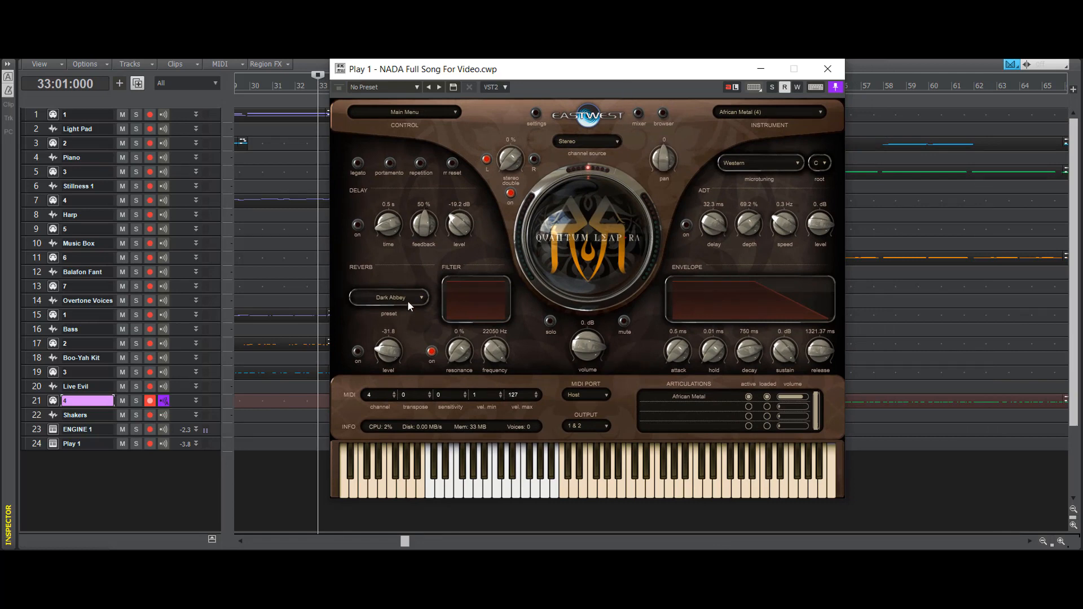
- Disarm recording on track 21 and save the project
click(149, 402)
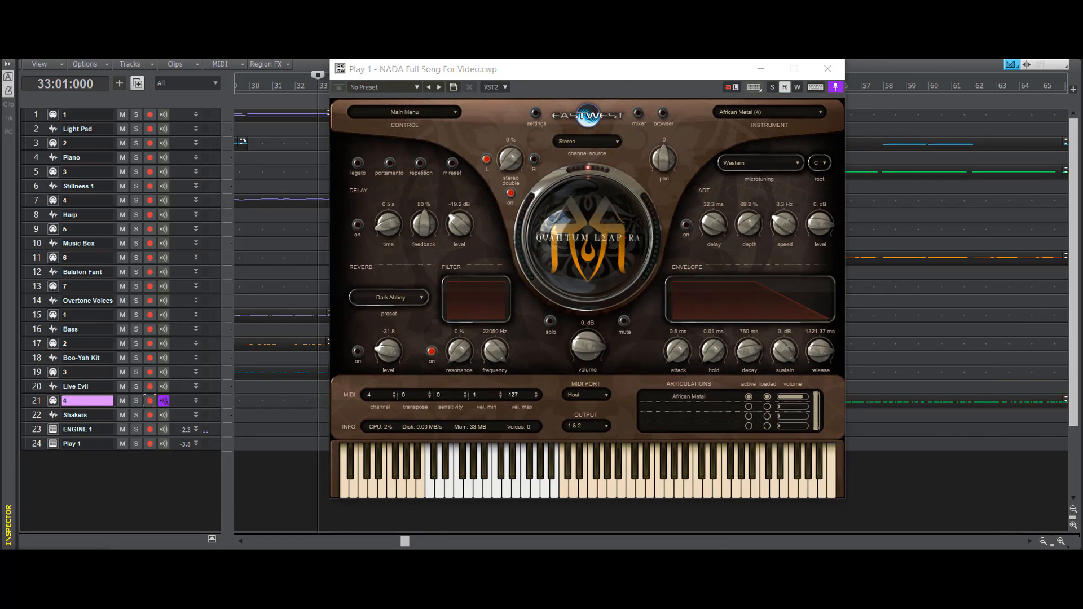
click(26, 22)
click(49, 101)
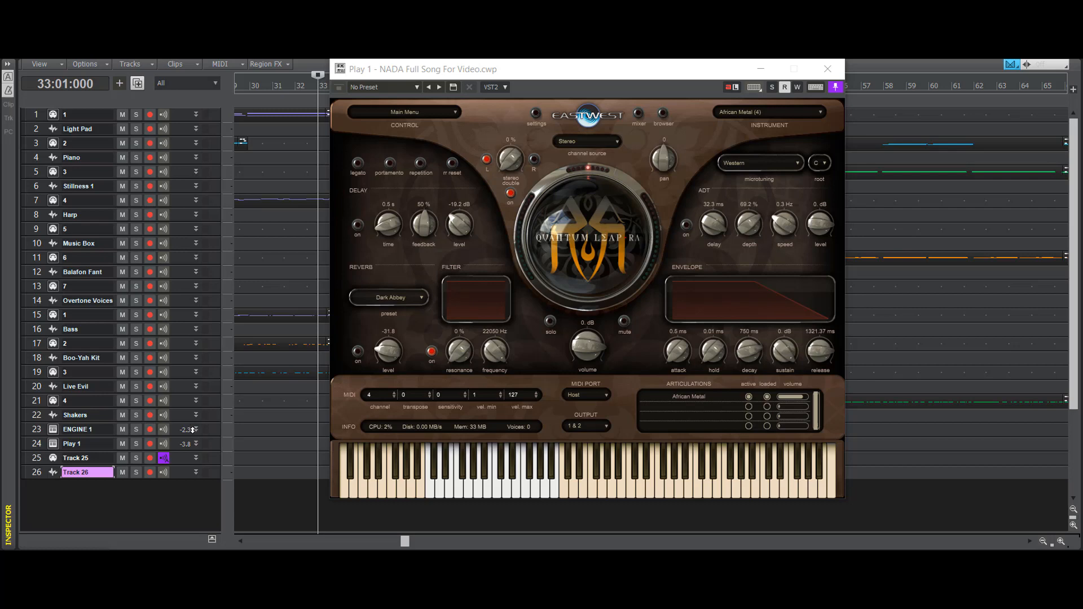
- Move the new MIDI and audio track pair above the ENGINE 1 track and name the tracks 5 and Toms
mouse_move(194, 471)
mouse_down()
mouse_move(191, 437)
mouse_move(181, 487)
mouse_up()
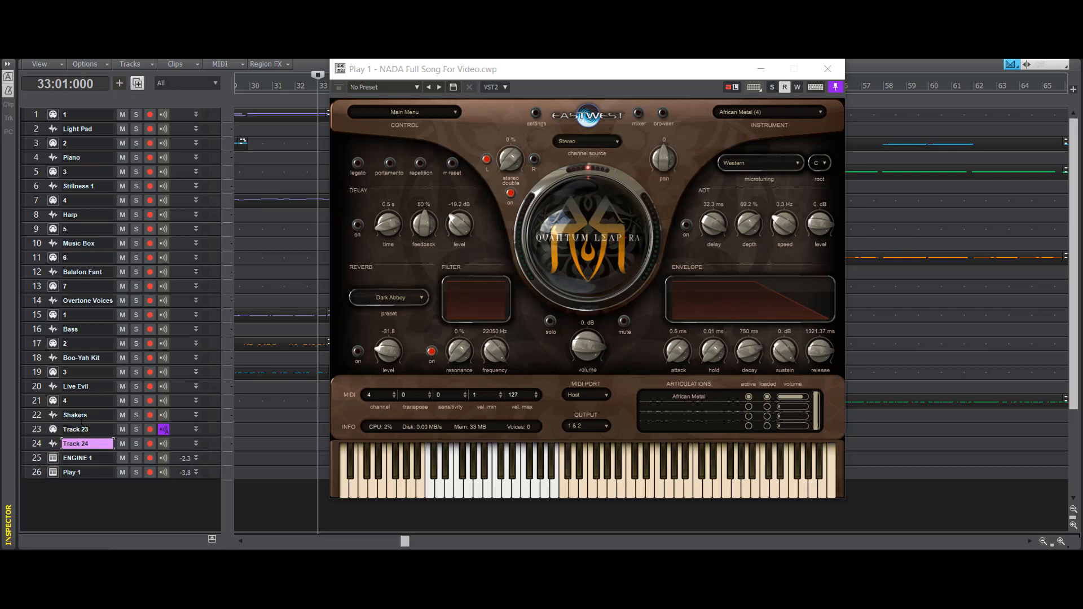
double_click(94, 429)
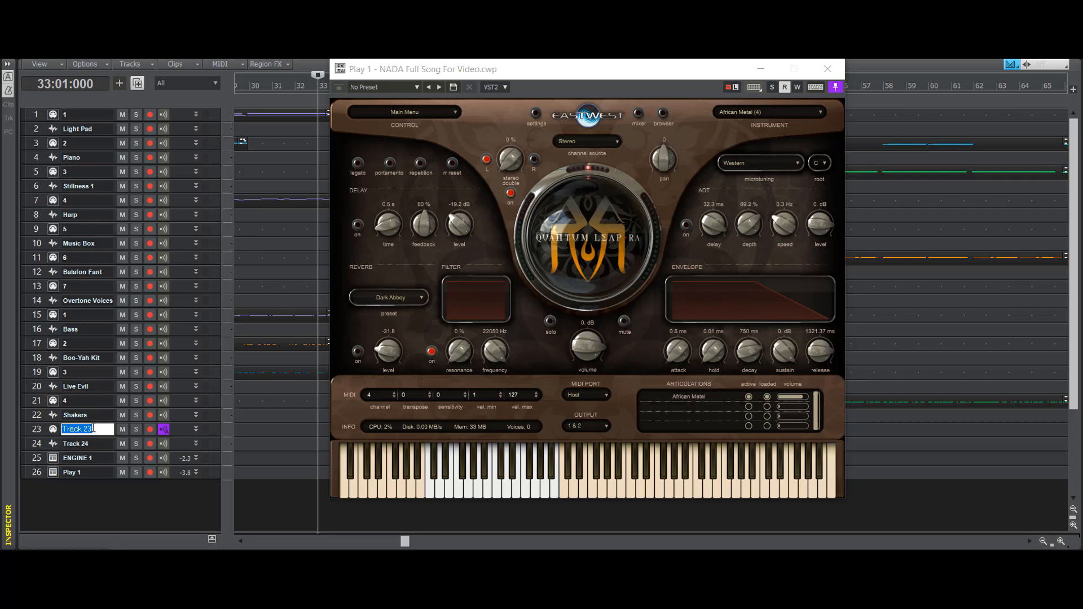
text(5)
key(Tab)
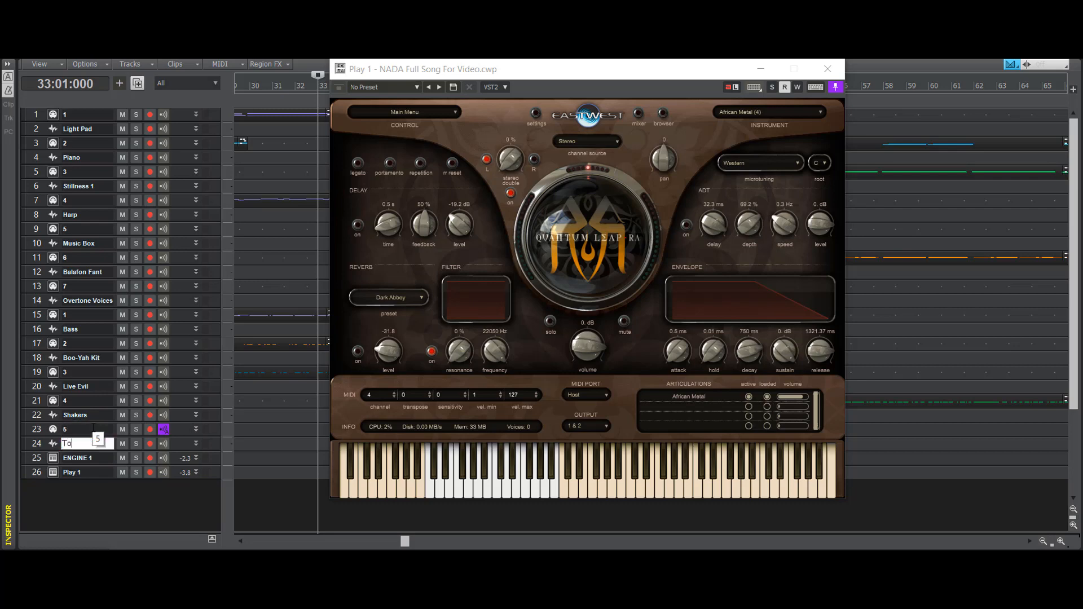
key(Escape)
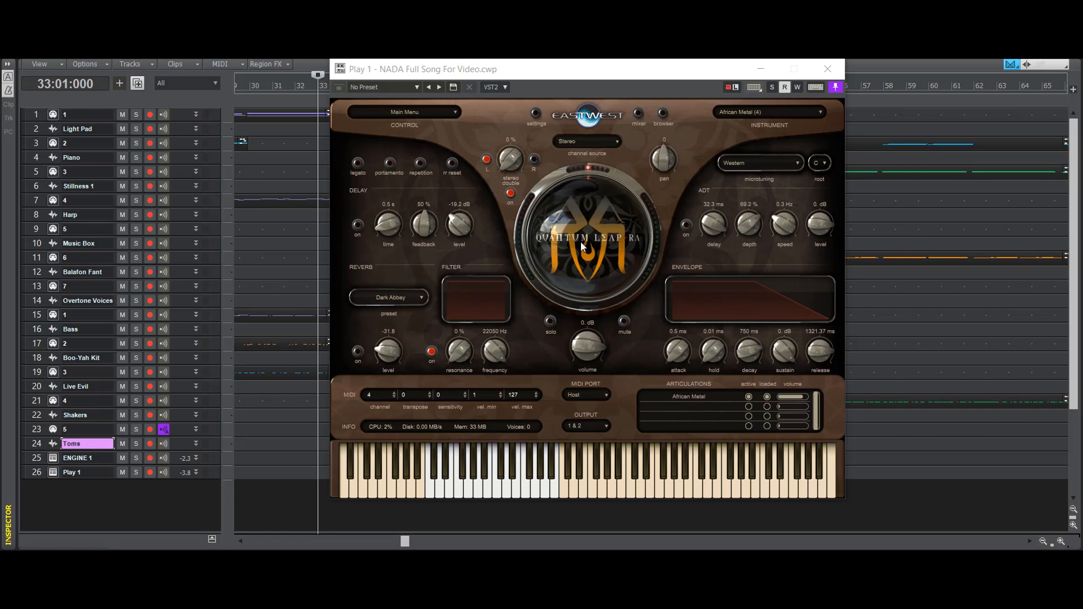
- Display the Live Evil Kit (3) instrument in the Play 1 player
click(734, 114)
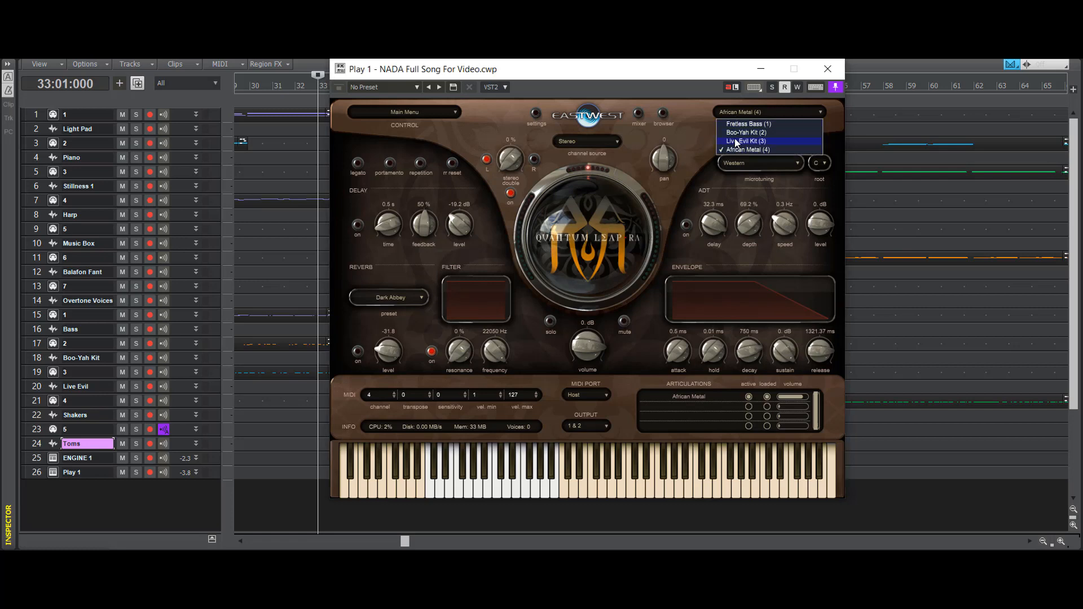
click(732, 142)
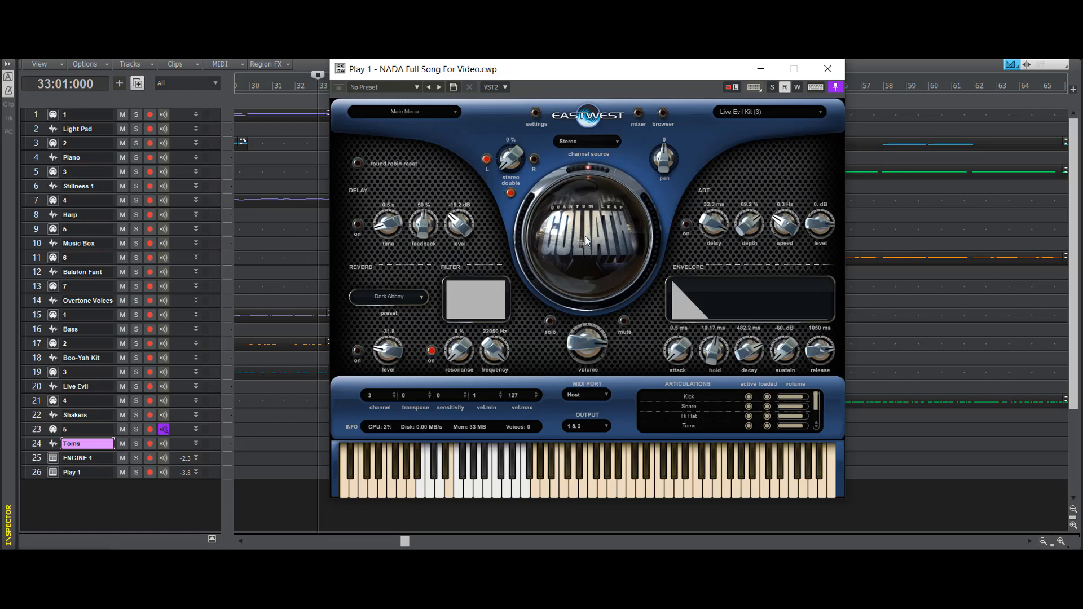
- Route track 23 with USB Keystation 88es MIDI Omni as input, Play 1 as output and MIDI channel 5
click(84, 430)
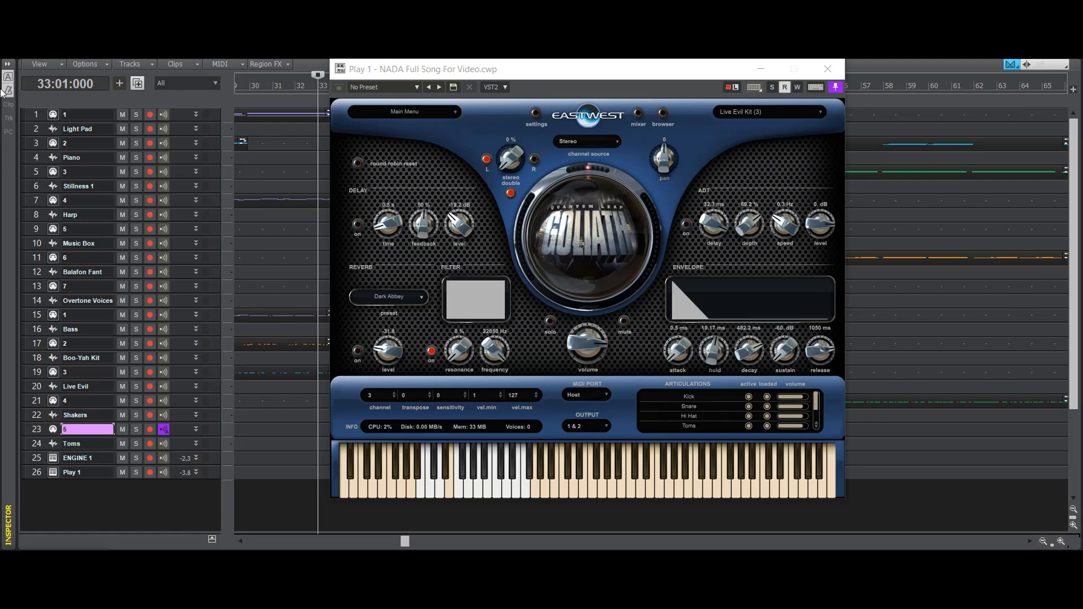
click(8, 64)
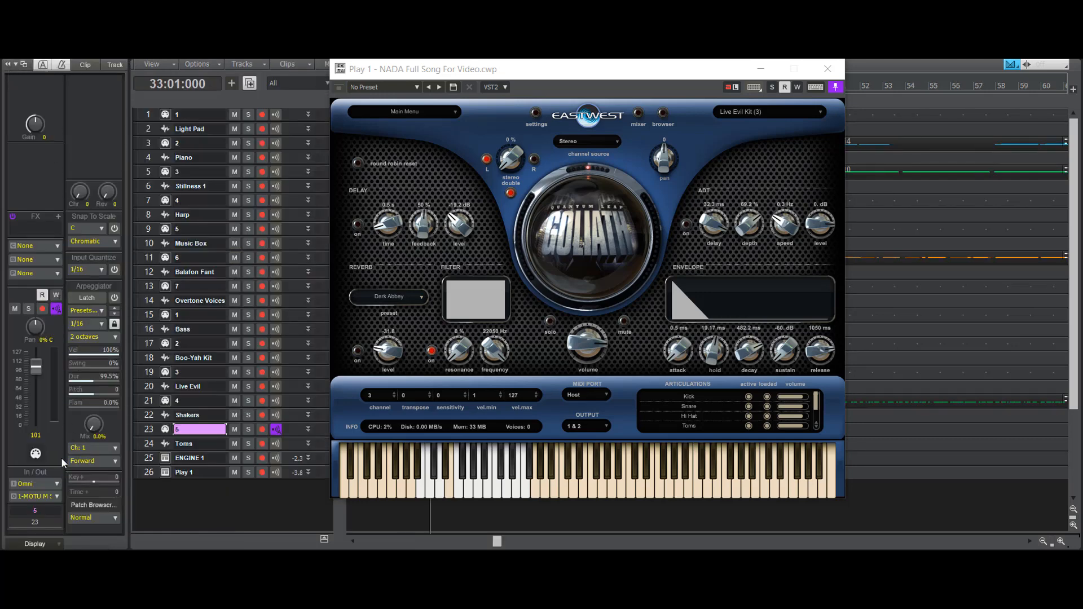
click(57, 496)
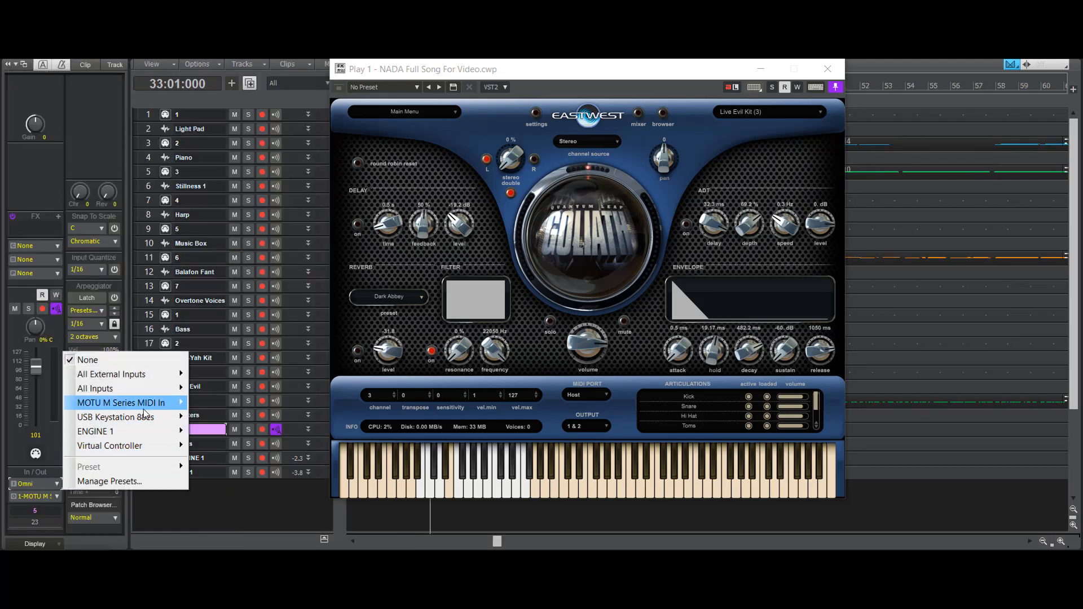
mouse_move(145, 416)
click(221, 187)
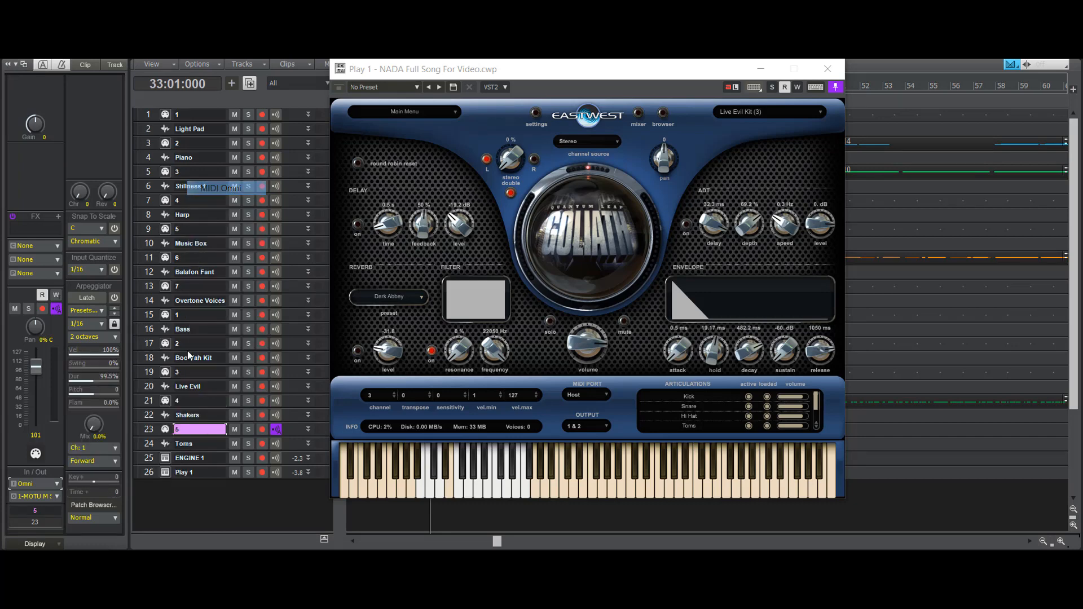
click(57, 496)
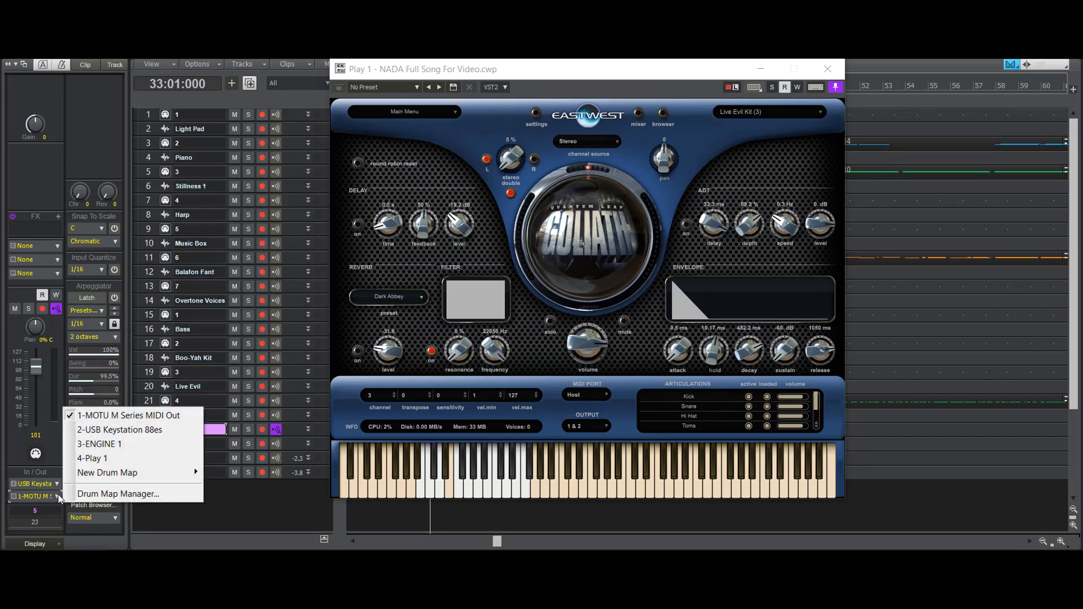
click(92, 458)
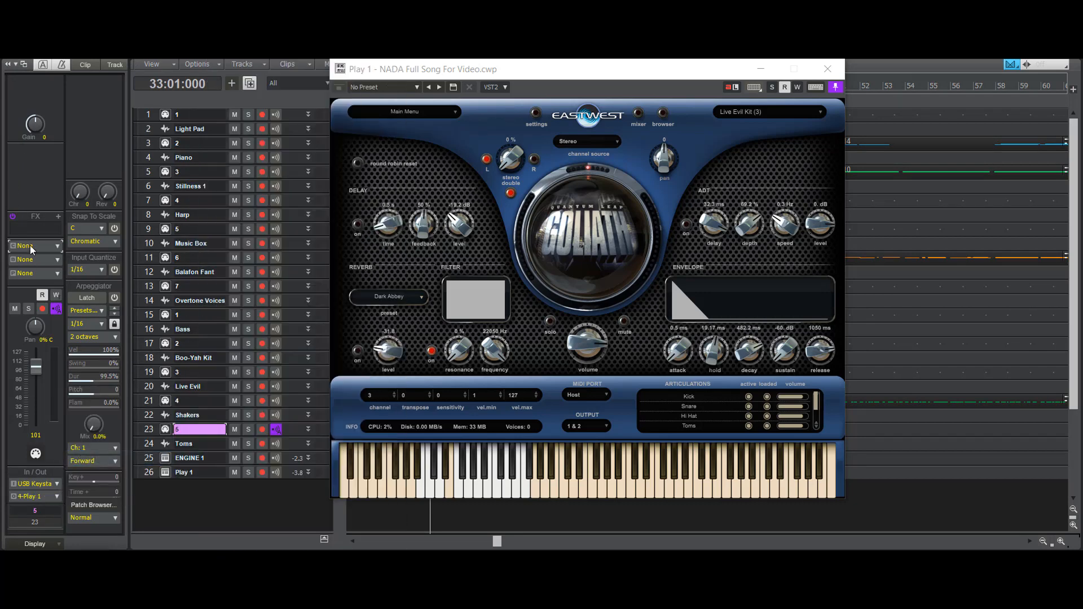
click(31, 247)
click(36, 320)
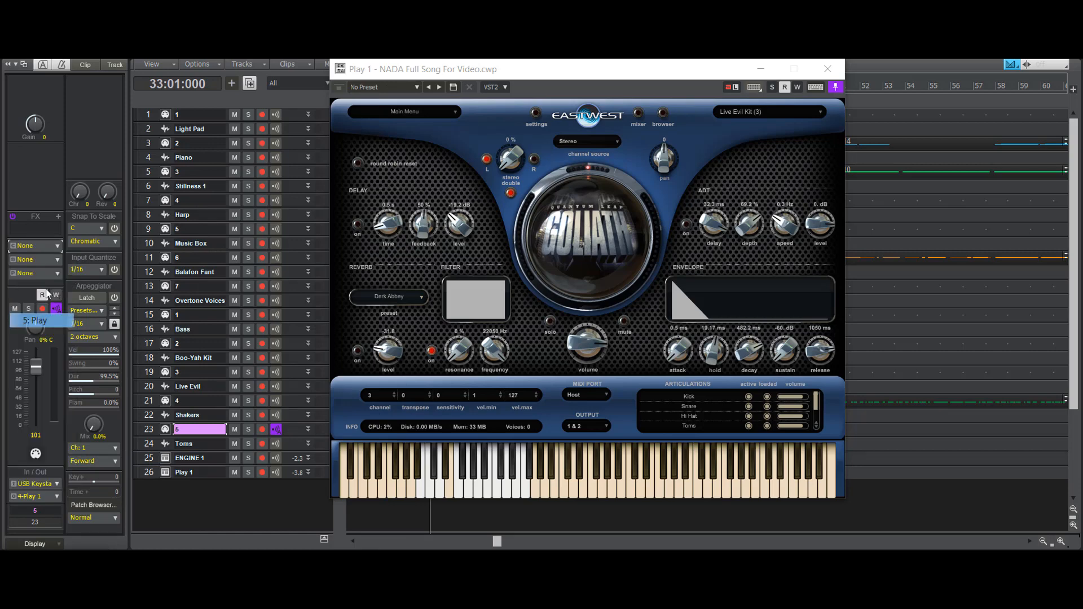
click(7, 64)
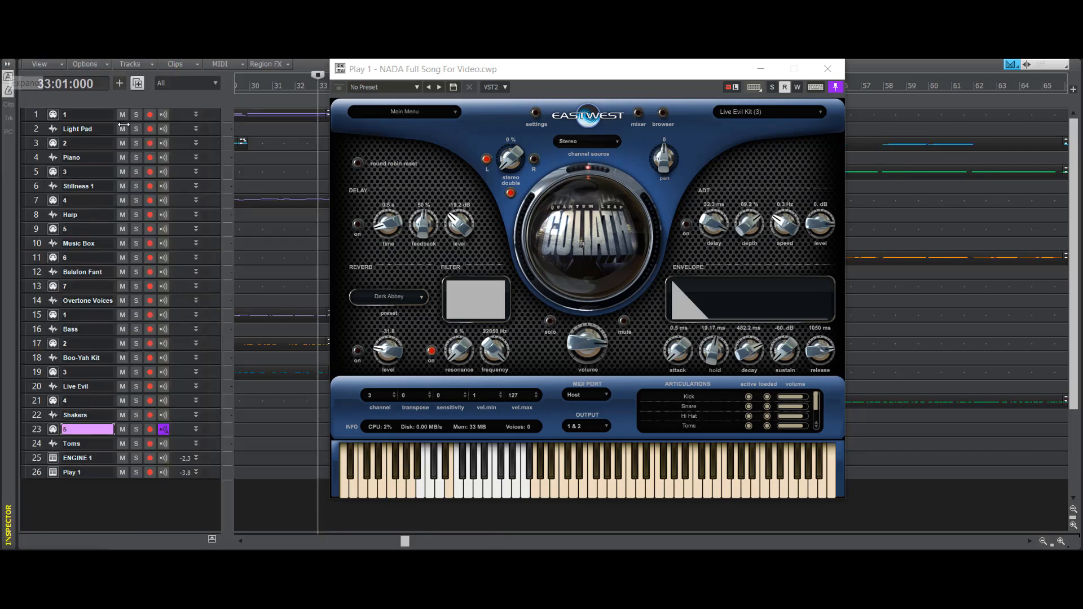
- Load African Talking Drum.ewi from EW Stormdrum 2, Best of SD 1, Small Percussion as an additional instrument in Play 1
drag(537, 72, 483, 74)
click(289, 42)
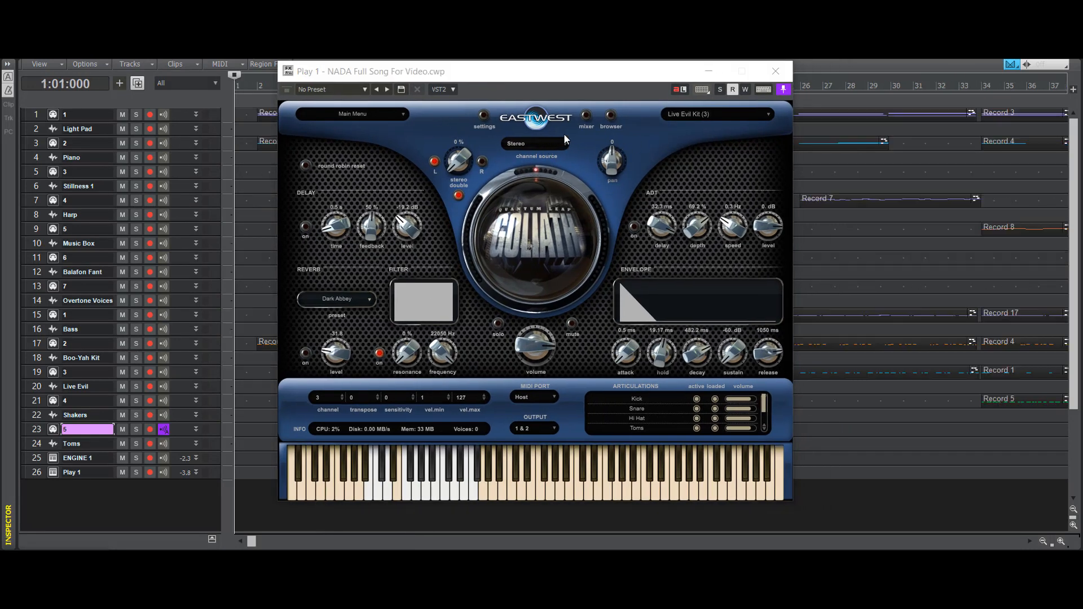
click(612, 116)
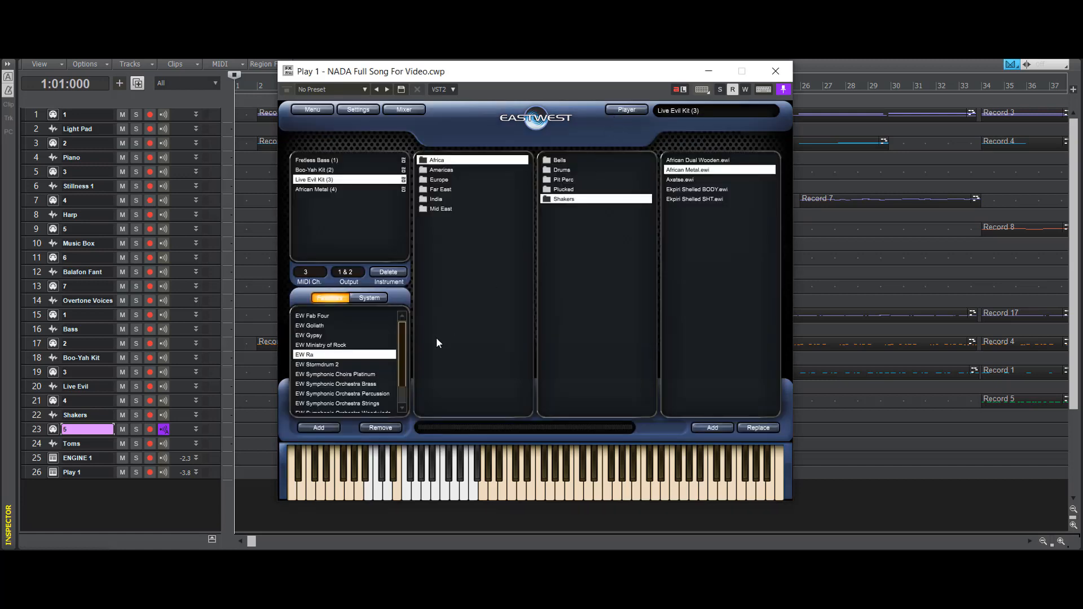
click(345, 367)
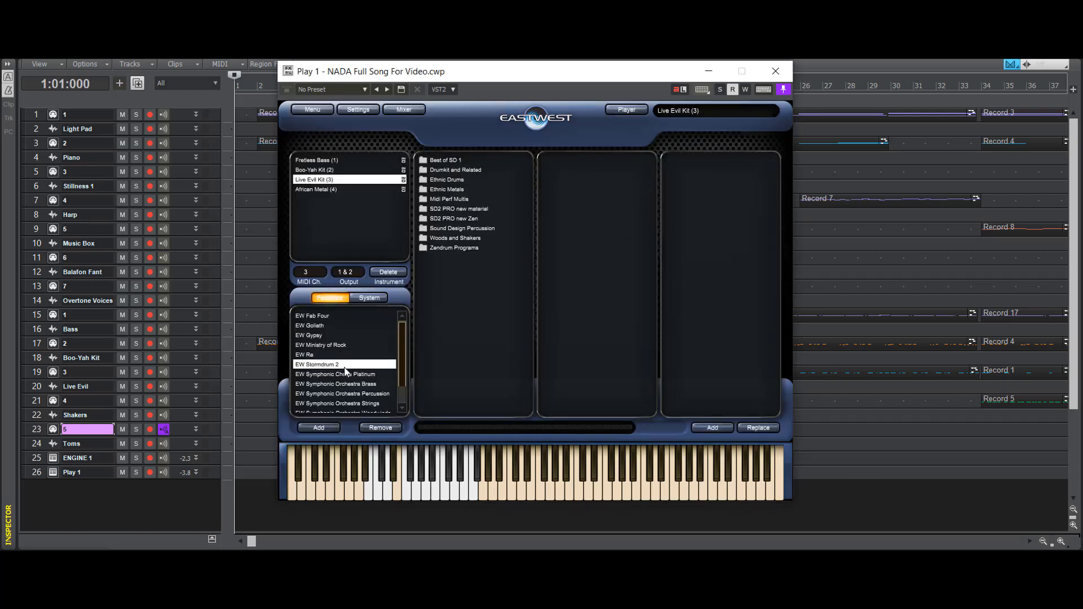
click(445, 160)
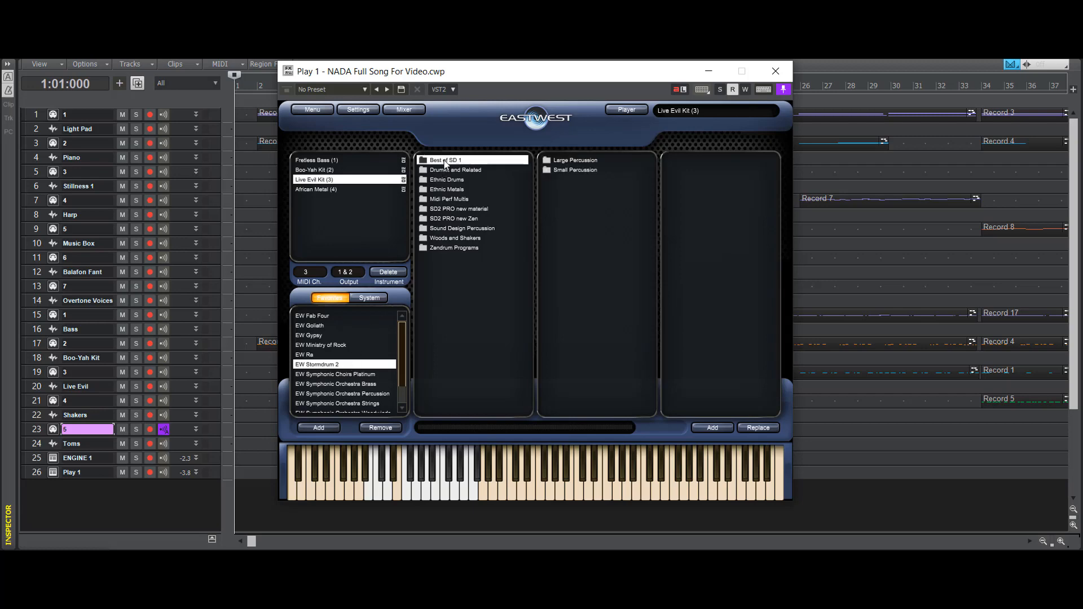
click(589, 169)
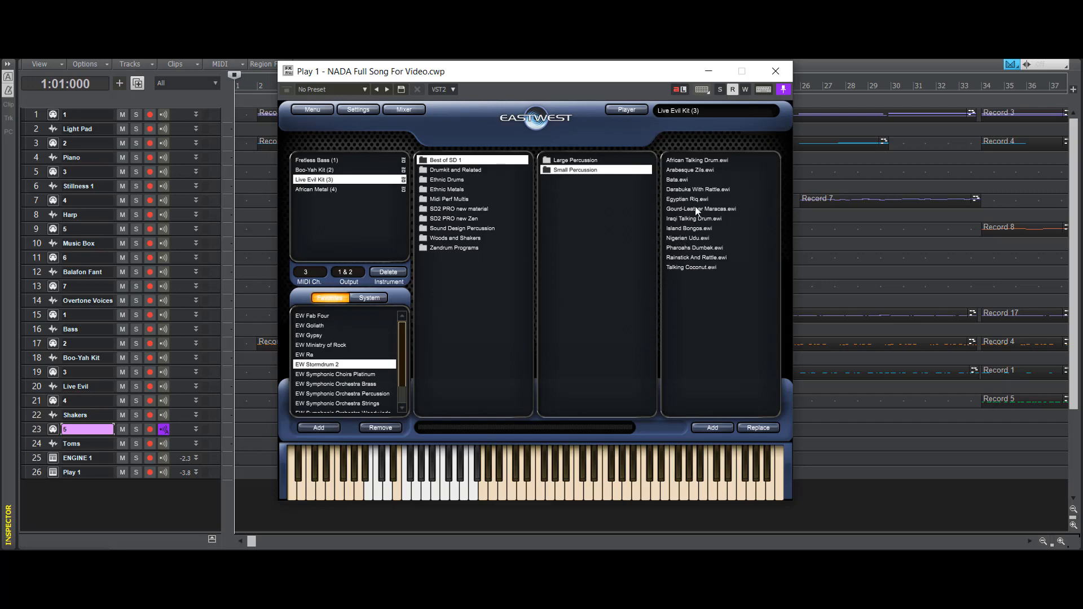
double_click(686, 161)
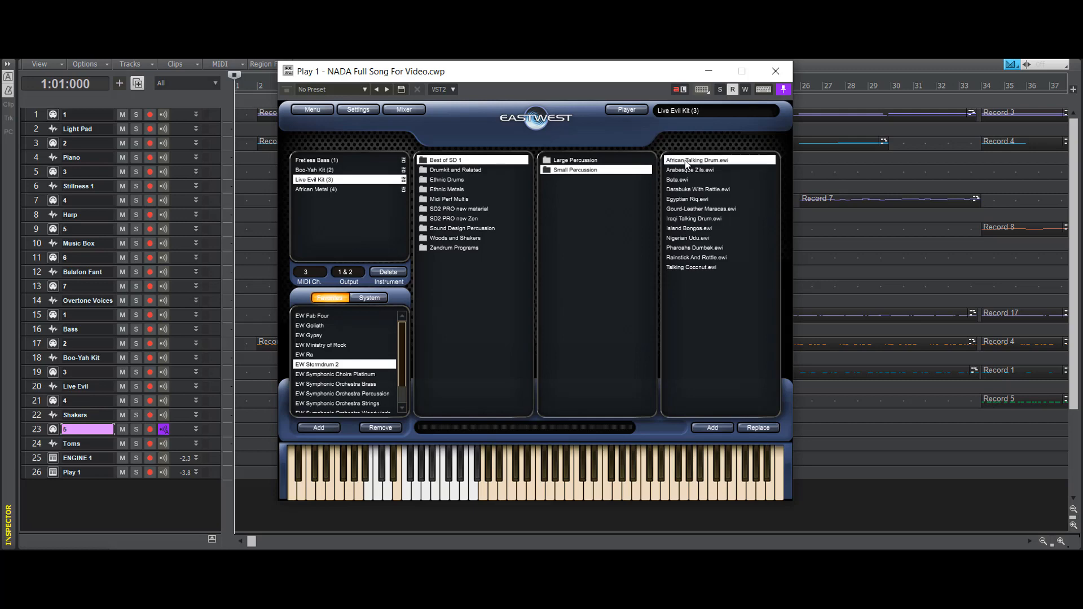
- Switch to the Excel instrument list and bring it into view over the project
click(510, 314)
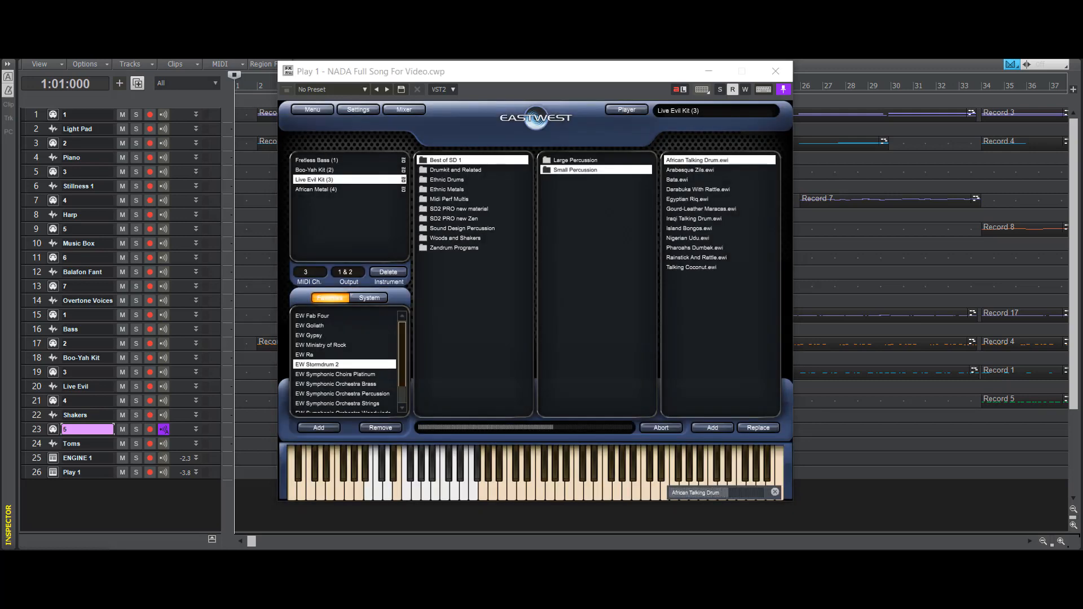
drag(1081, 45, 480, 46)
- Copy the Goliath library entry from the Play 3 row to the Play 5 row
click(369, 382)
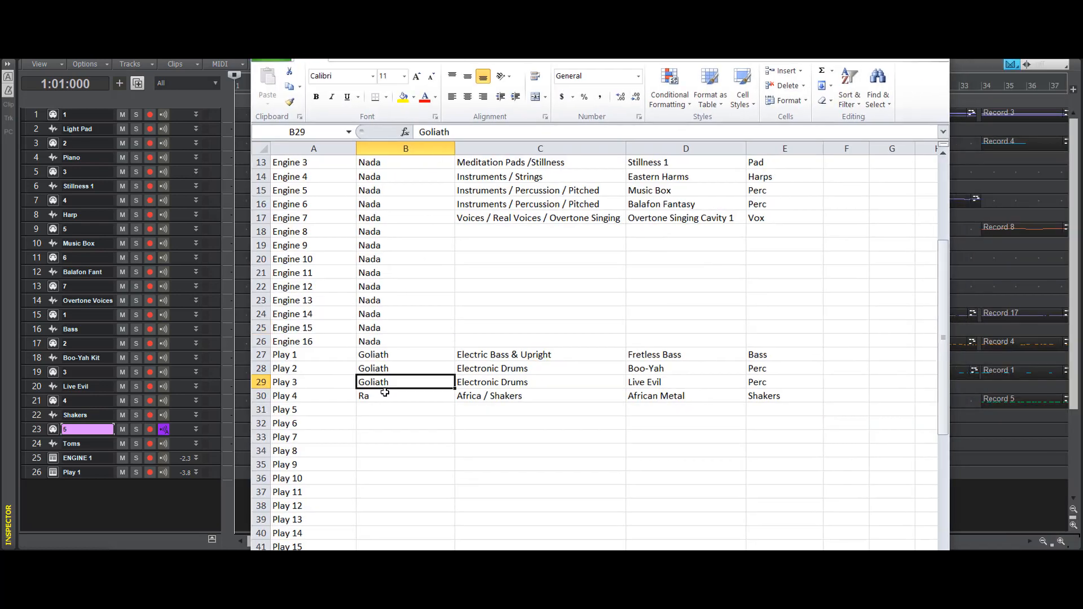
key(ctrl+c)
key(Down)
key(Down)
key(ctrl+v)
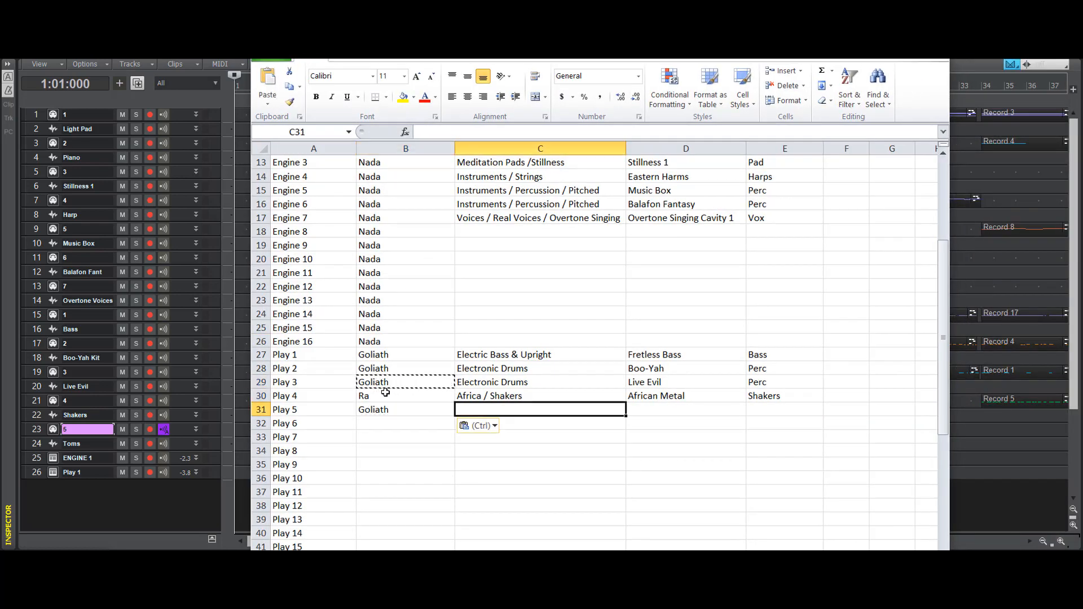
- Enter StormDrum 2 as the library and Best of SD1 / Small Percussion as the category for Play 5
text(Str)
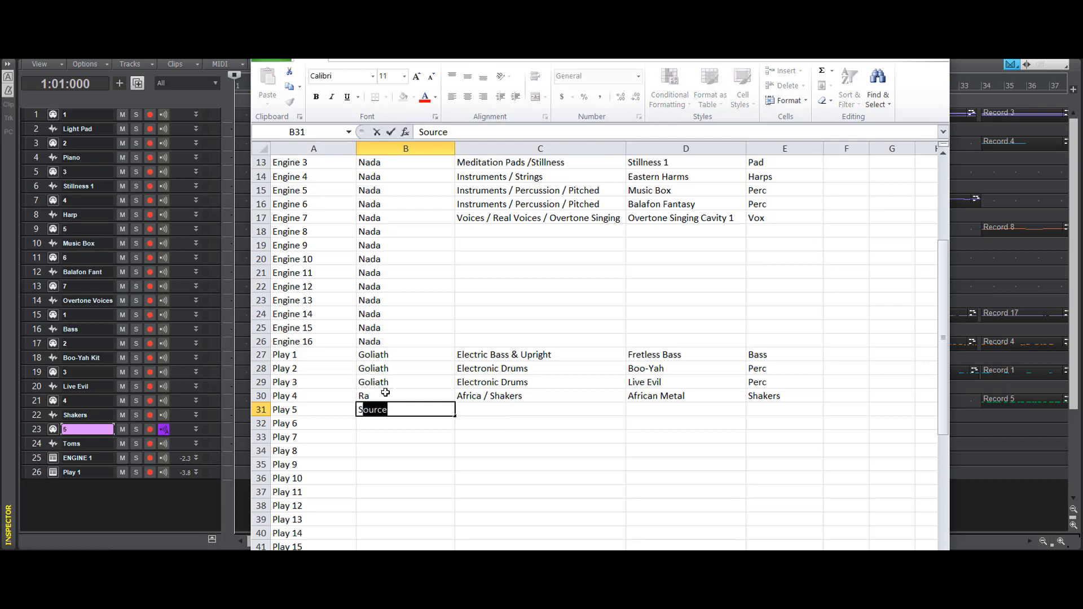
key(BackSpace)
text(ormDrum 2)
key(Tab)
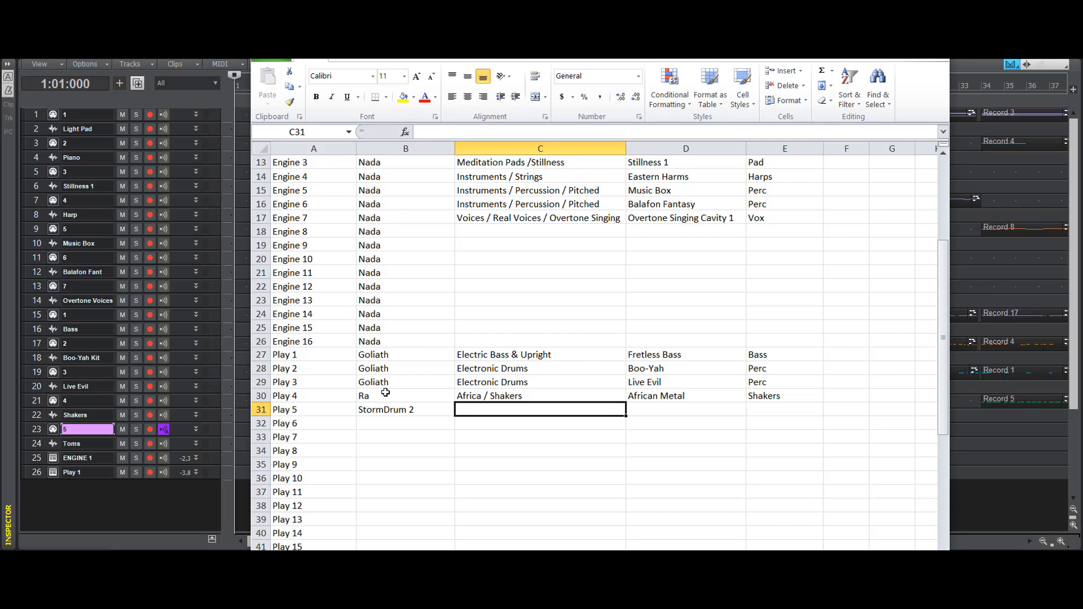
text(Best of S)
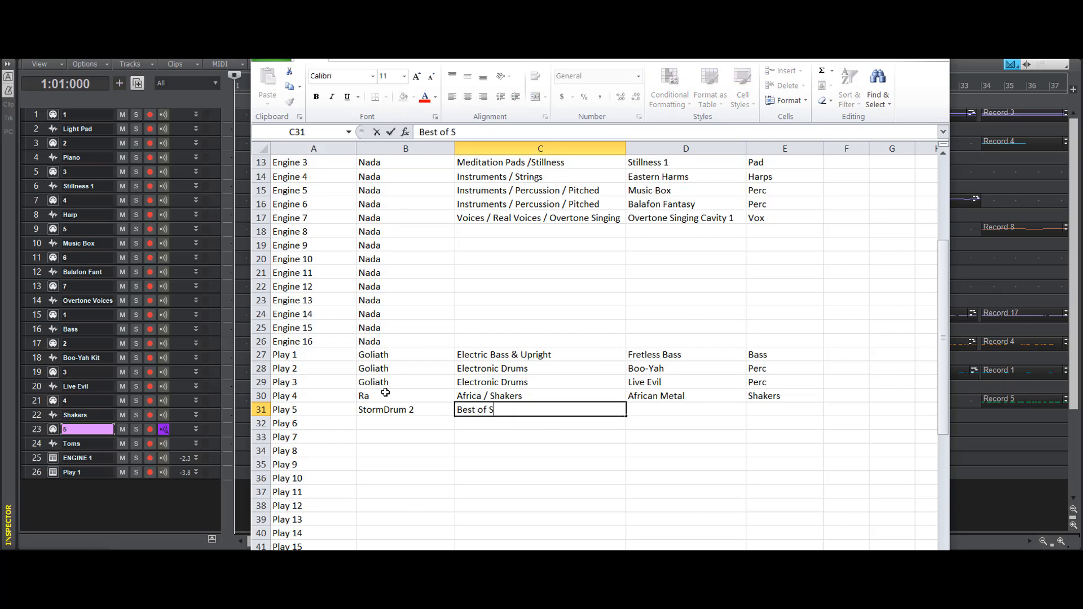
text(D1 / Small Percuss)
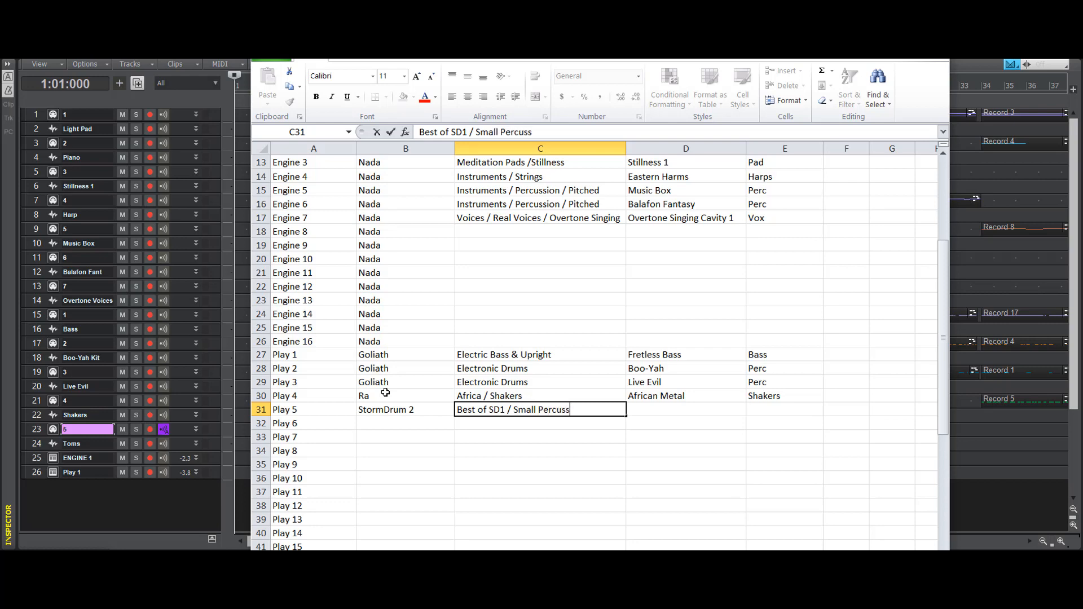
text(ion)
key(Tab)
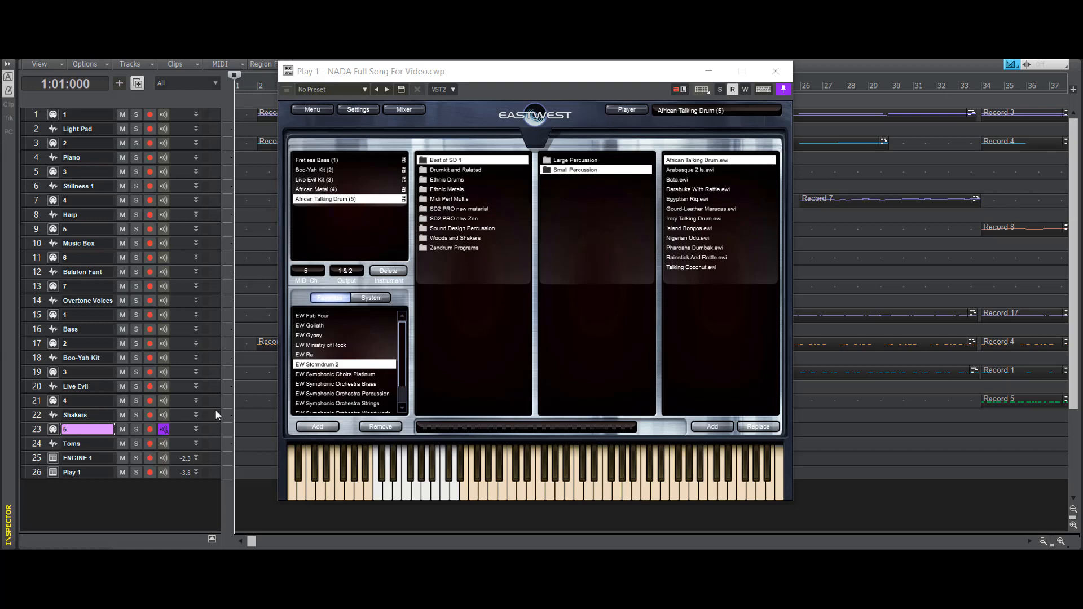
- Audition a few notes of the African Talking Drum in Play 1 and hide the plug-in window
click(383, 495)
click(447, 493)
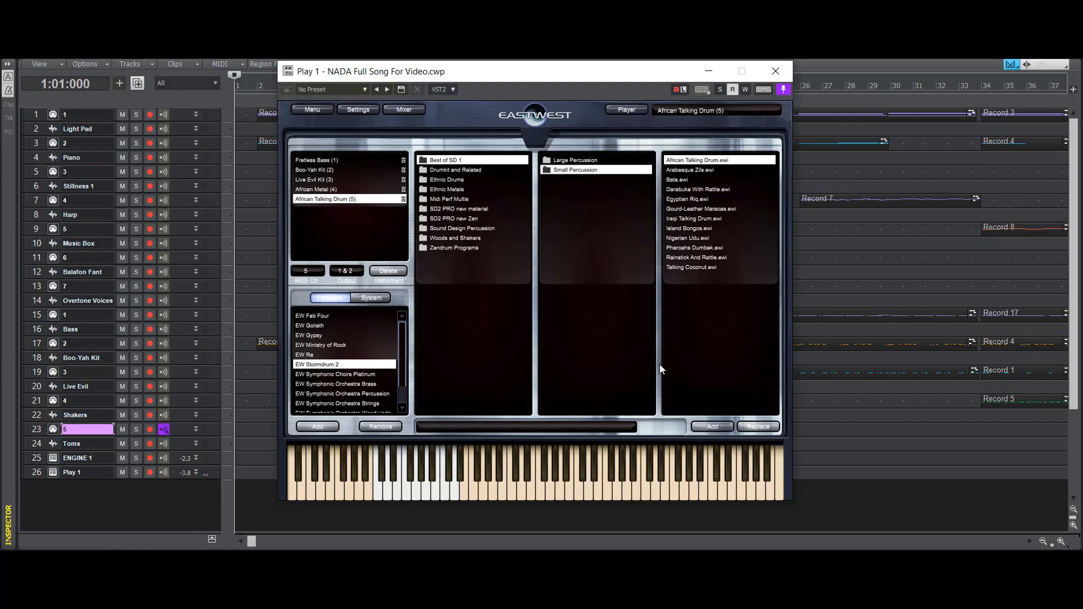
click(725, 74)
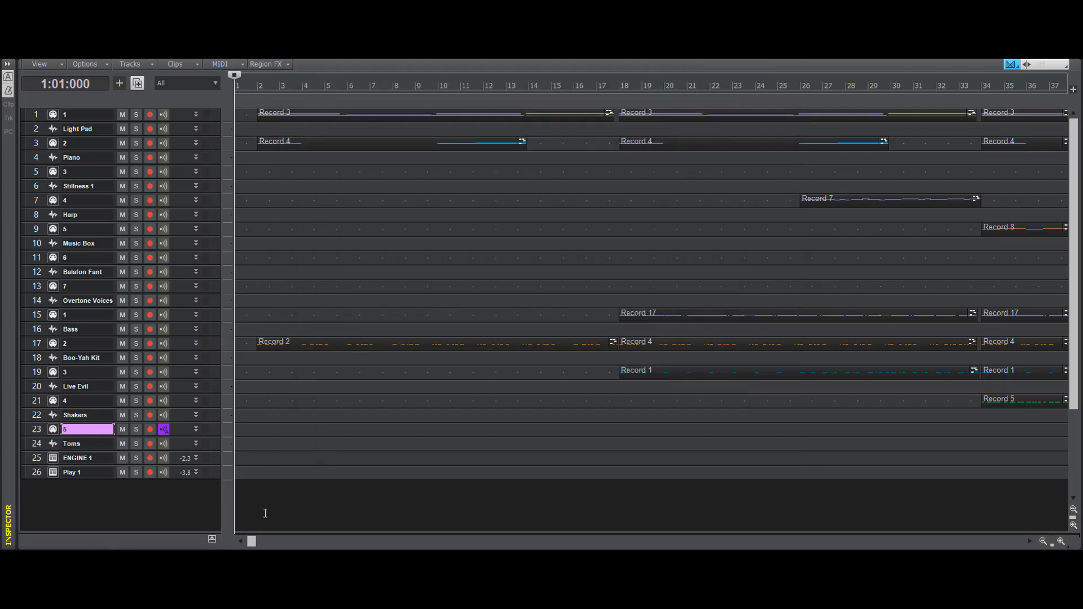
- Rename the Toms track as African Talk Drum
double_click(97, 442)
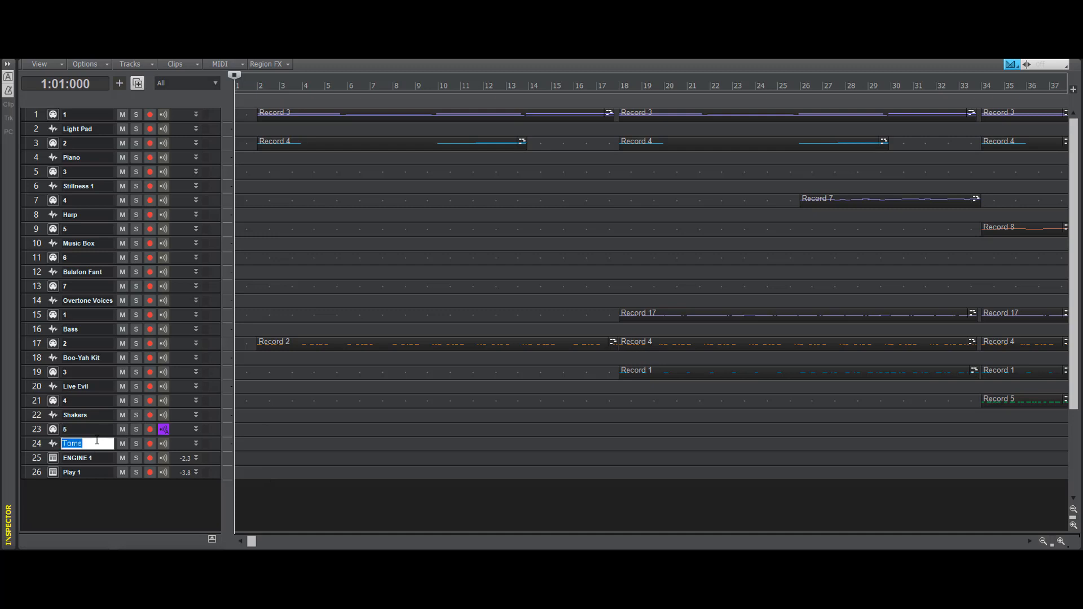
text(African)
text( Talk Drum)
key(Return)
- Arm track 23 and record the talking drum part from bar 17 until just past bar 34
click(151, 429)
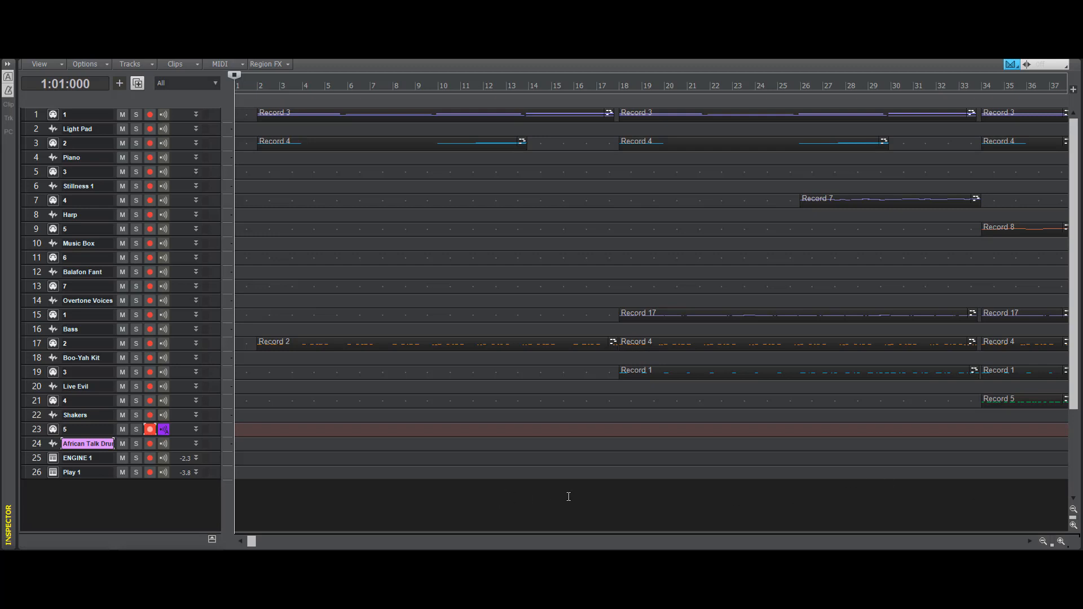
click(589, 492)
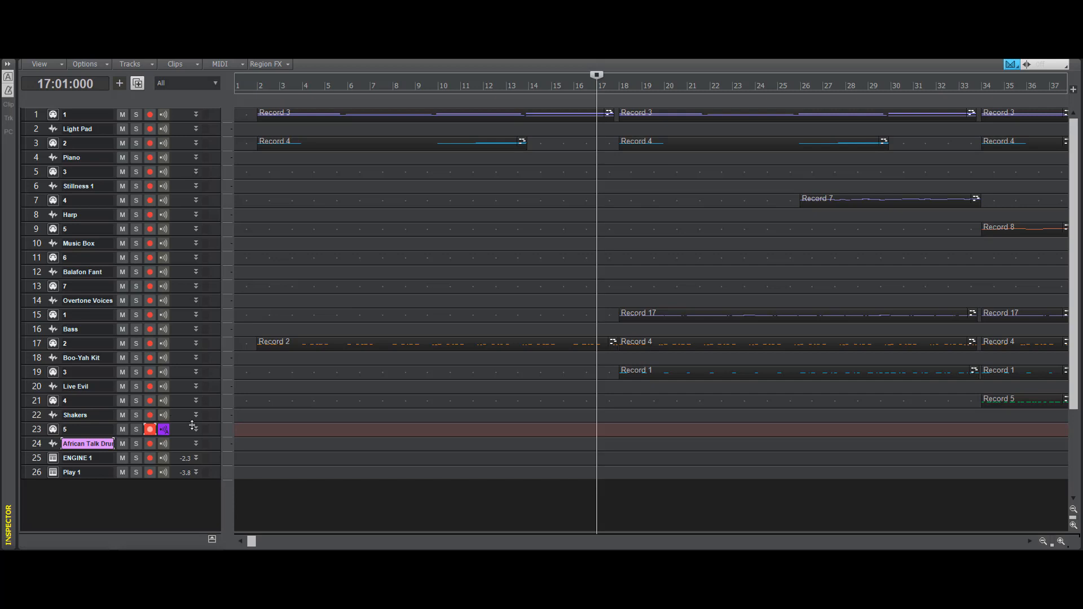
key(r)
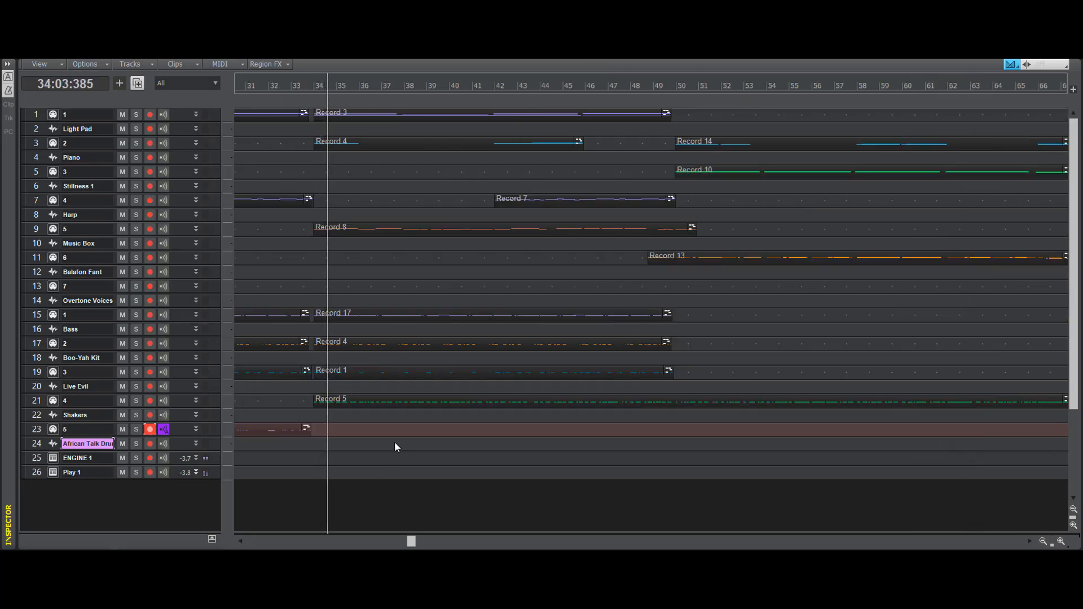
key(space)
- Quantize the newly recorded clip on track 23 to a 1/8 duration at 100 percent strength
click(398, 433)
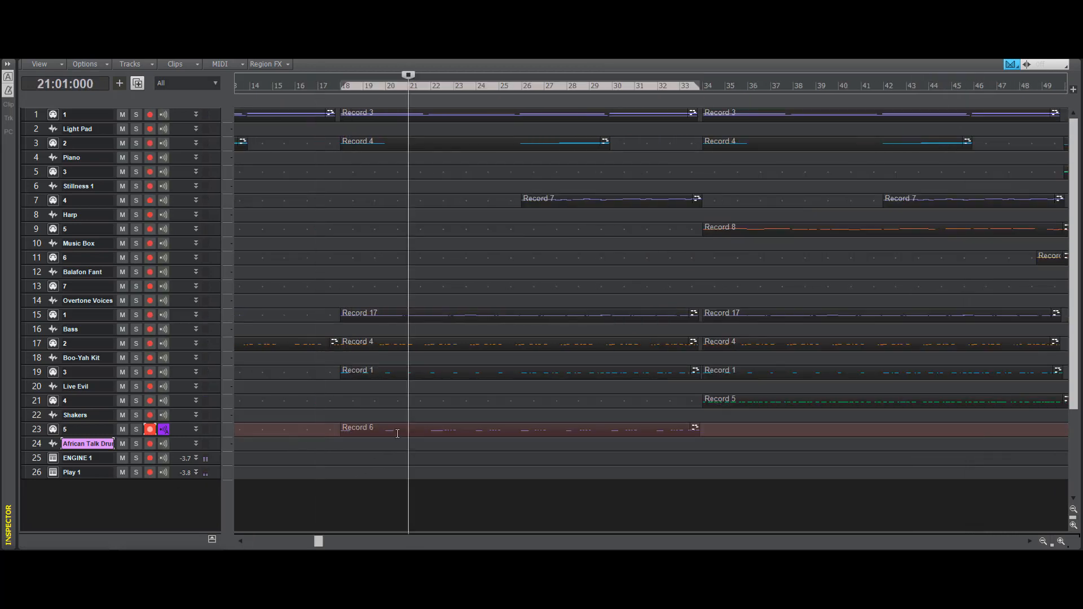
click(398, 433)
key(q)
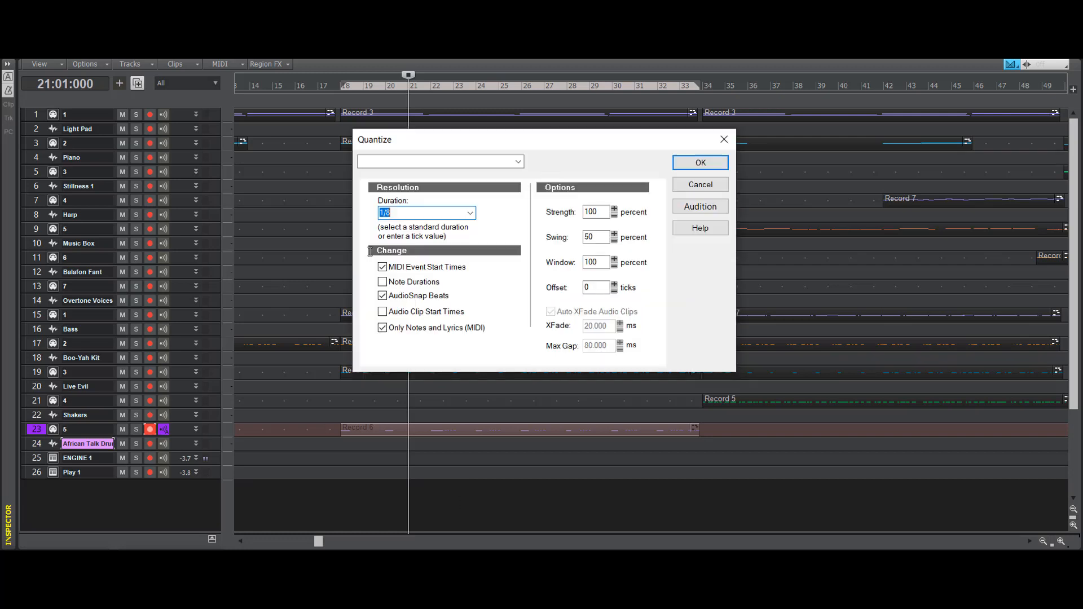
click(710, 163)
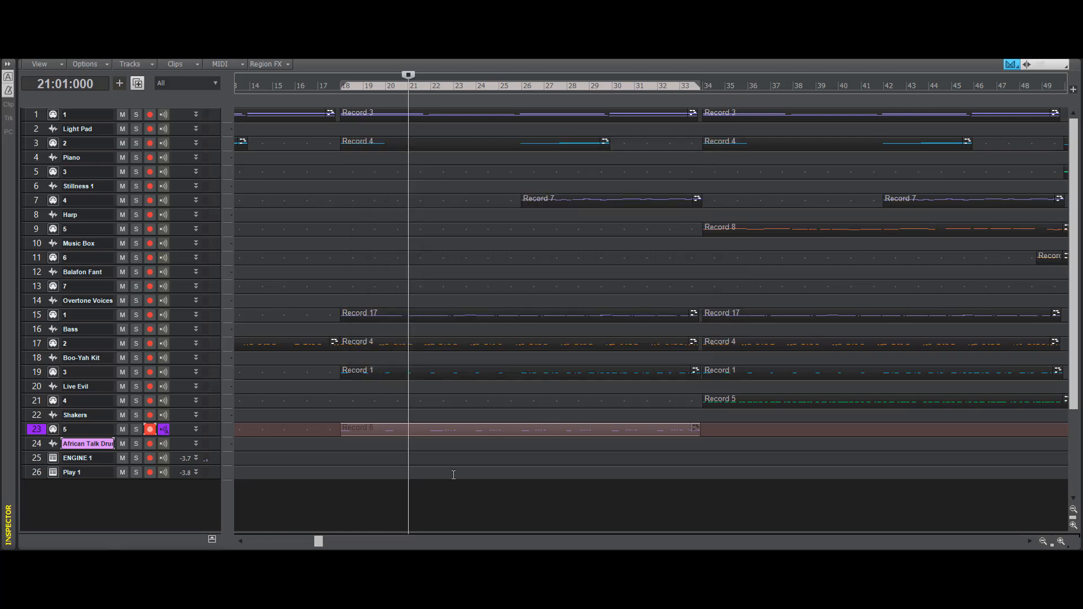
- Play back the quantized talking drum part from bar 22 and again from bar 32
click(453, 477)
key(space)
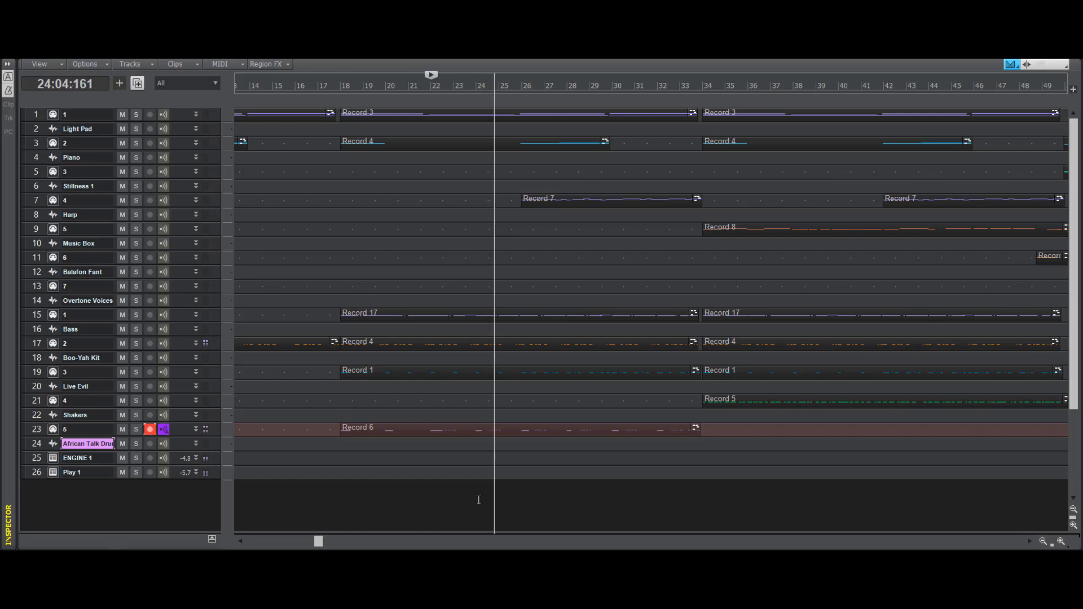
key(space)
click(659, 502)
key(space)
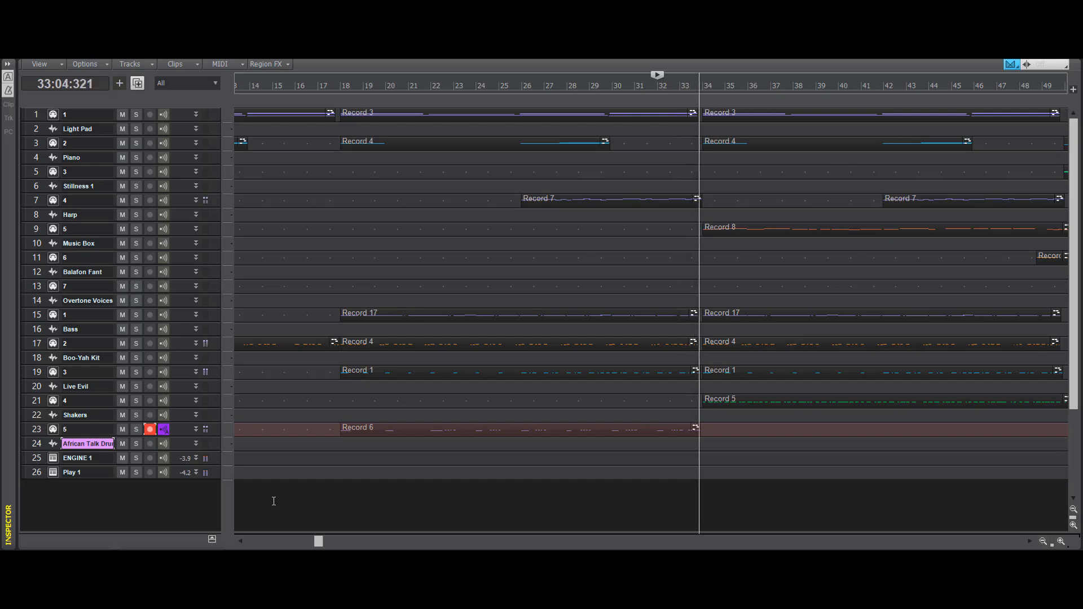
key(space)
- Copy the quantized talking drum clip on track 23 and paste it at bar 34 of the same track
click(341, 421)
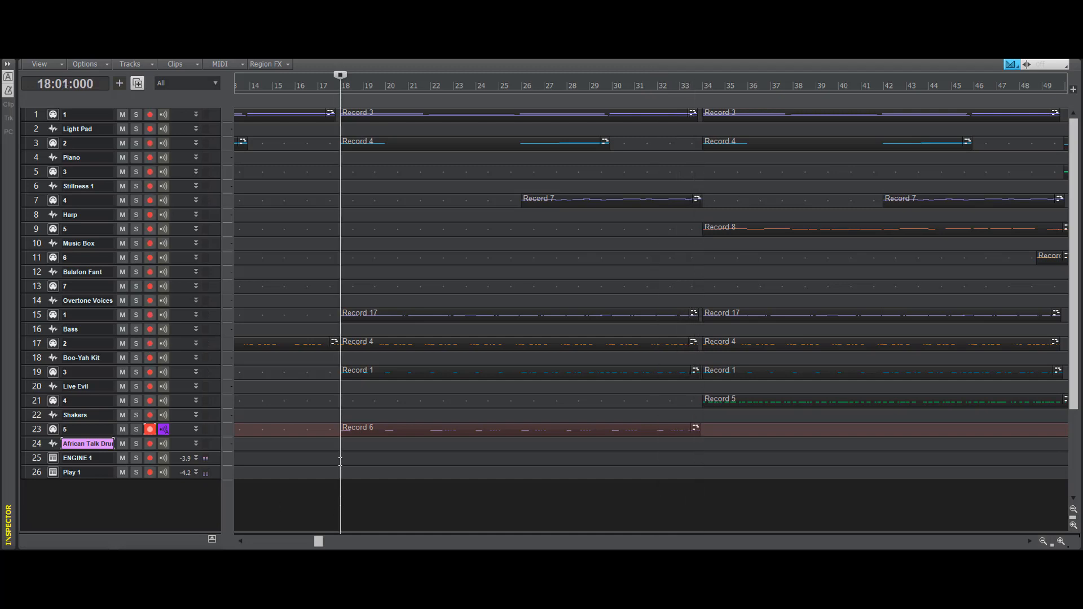
click(350, 430)
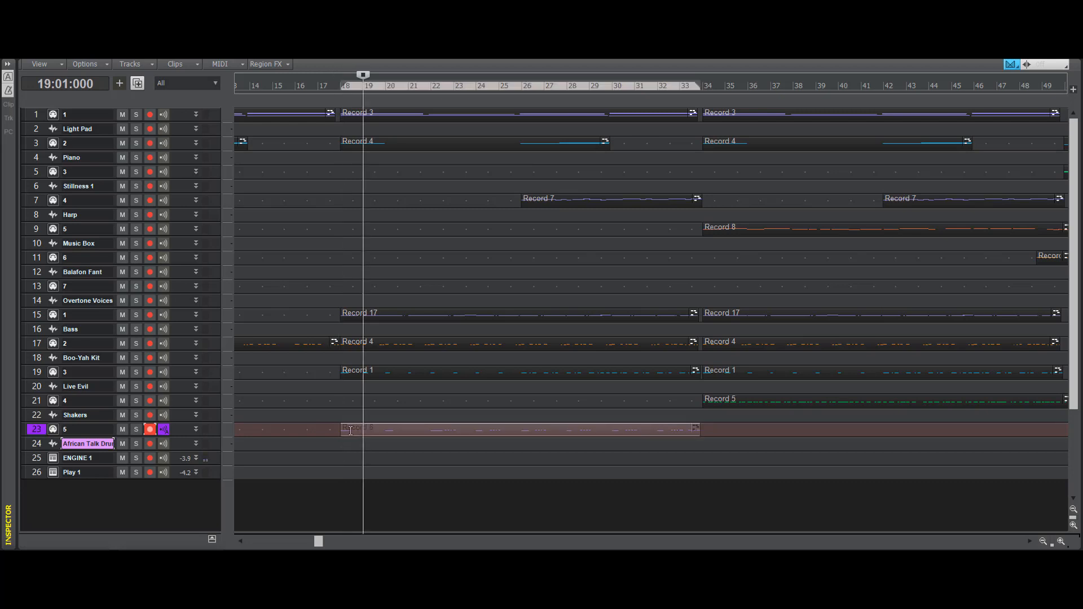
click(708, 513)
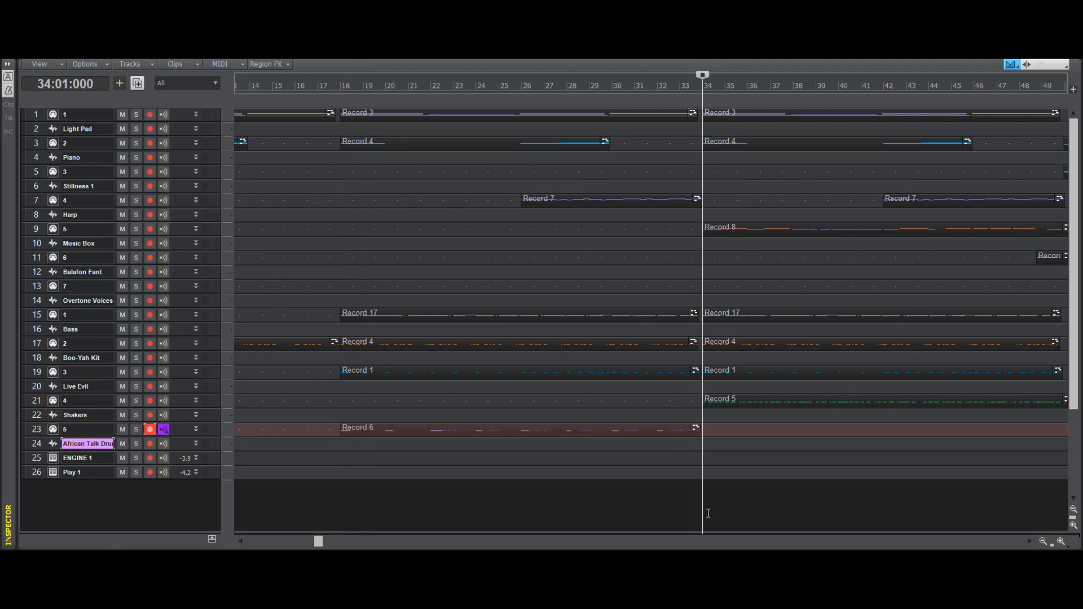
key(ctrl+v)
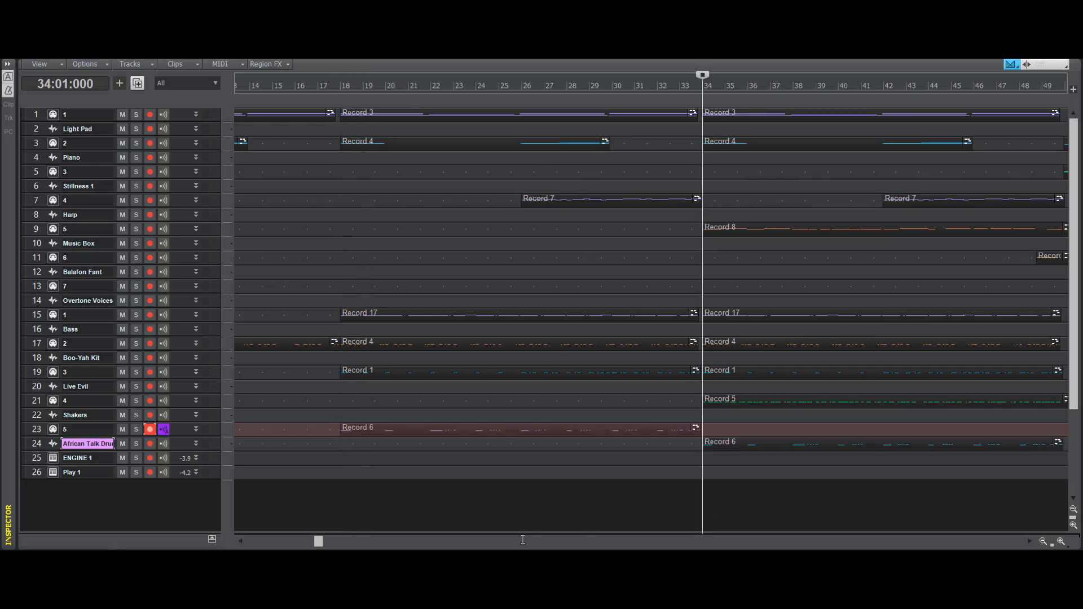
key(ctrl+z)
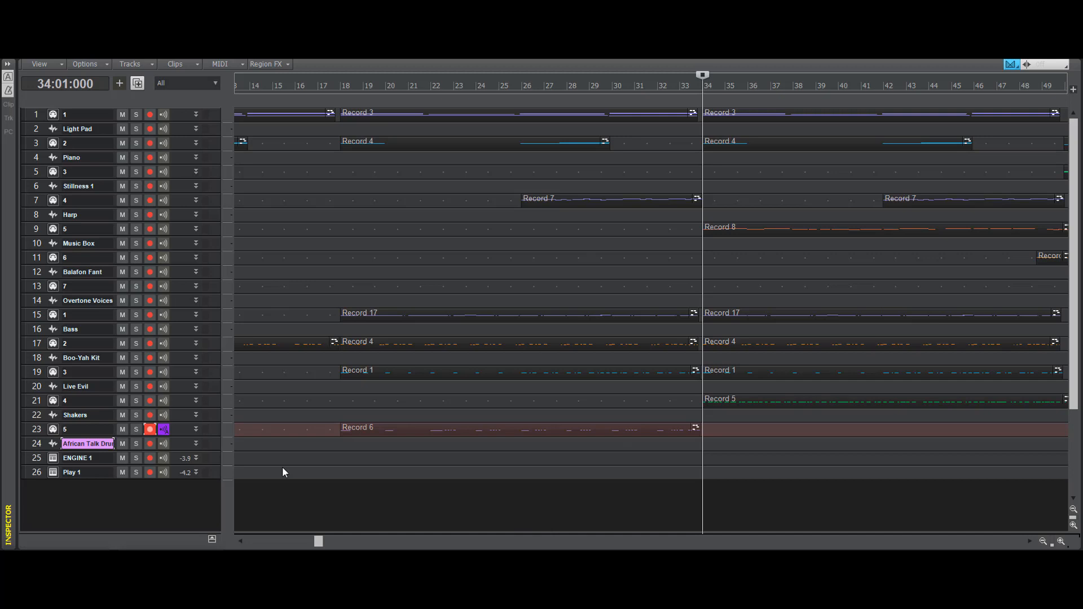
click(178, 429)
key(ctrl+v)
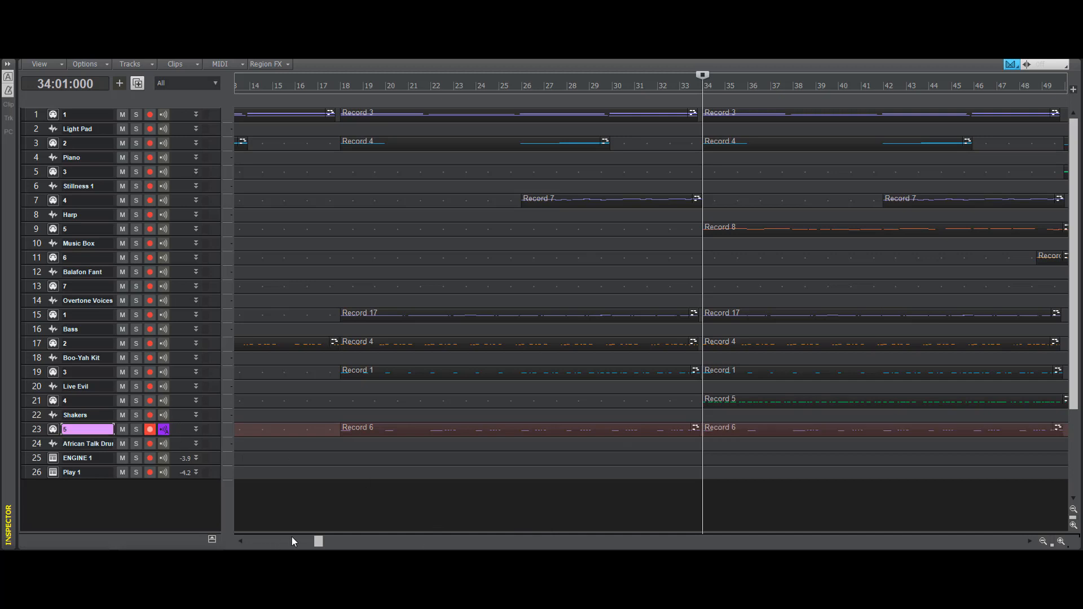
- Paste further copies of the talking drum clip on track 23 at bars 50 and 66
drag(315, 542, 556, 539)
click(527, 512)
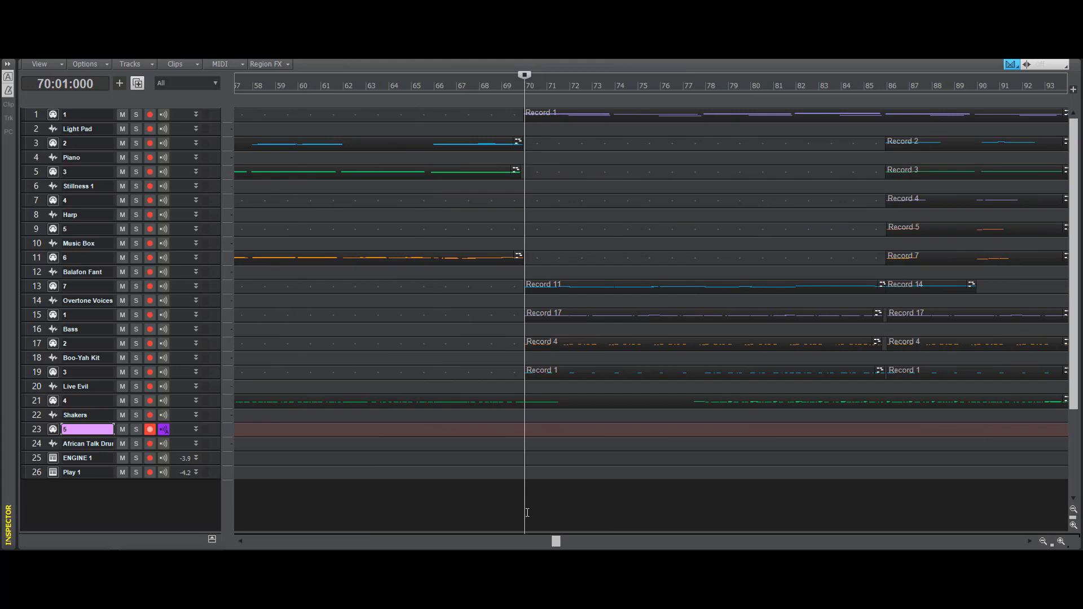
drag(554, 543, 472, 541)
click(419, 504)
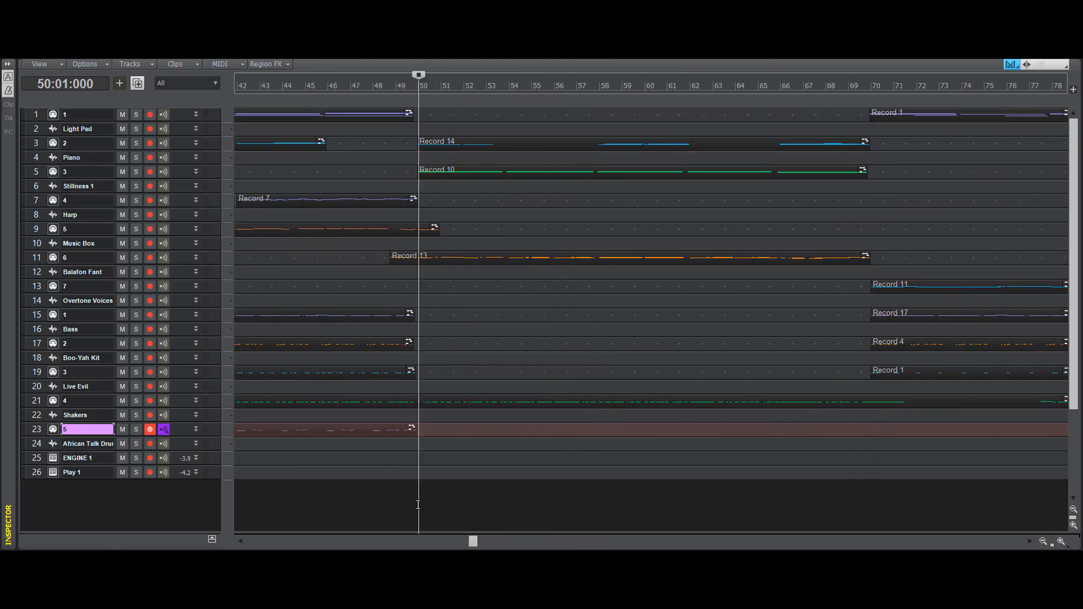
key(ctrl+v)
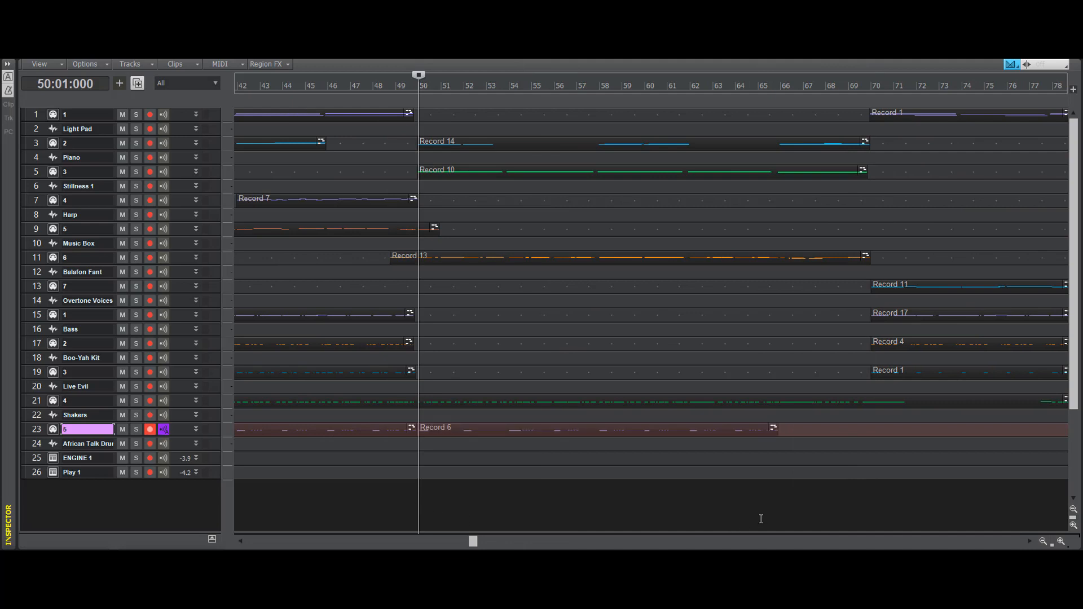
click(780, 517)
key(ctrl+v)
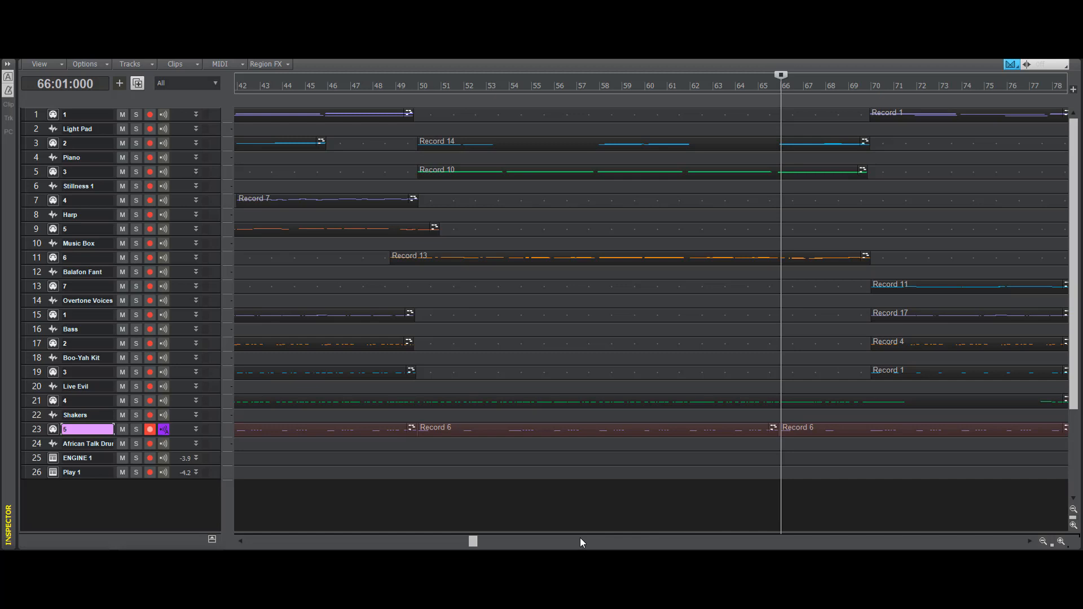
- Delete the talking drum clip that starts at bar 66 on track 23
click(846, 430)
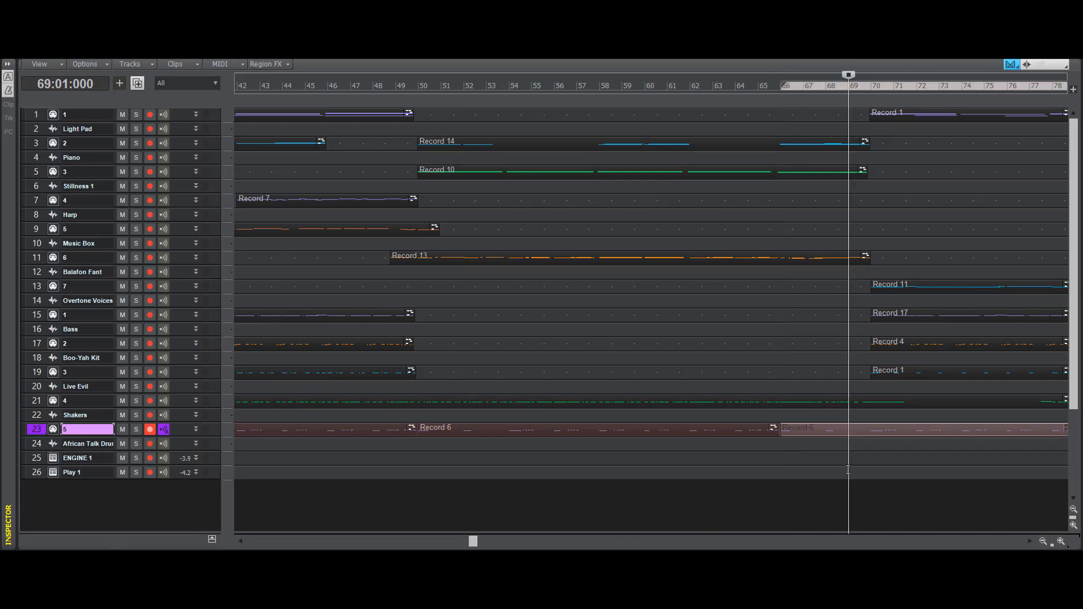
key(Delete)
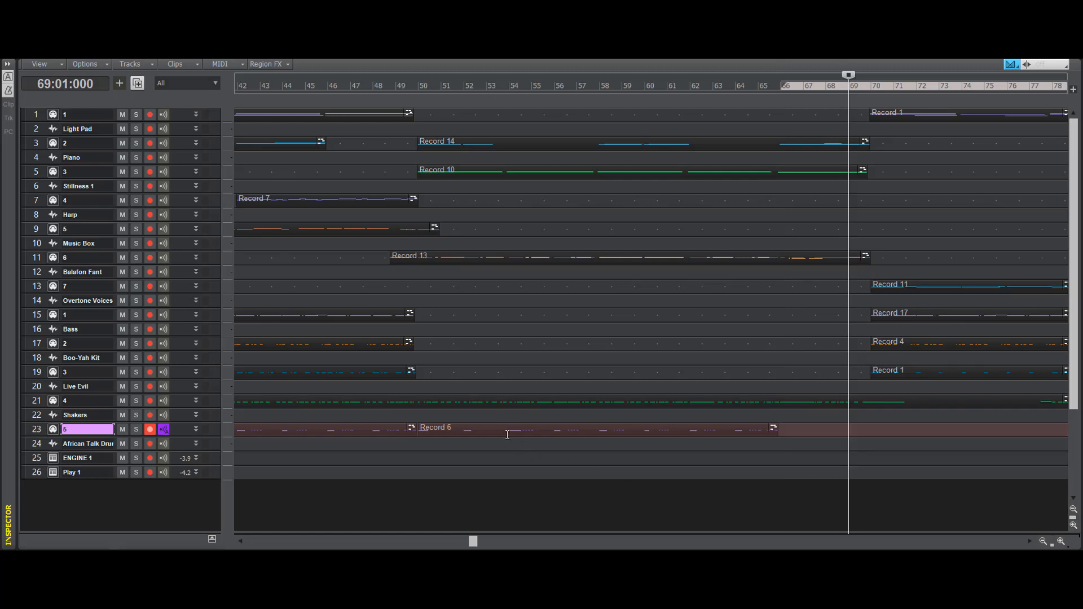
click(509, 510)
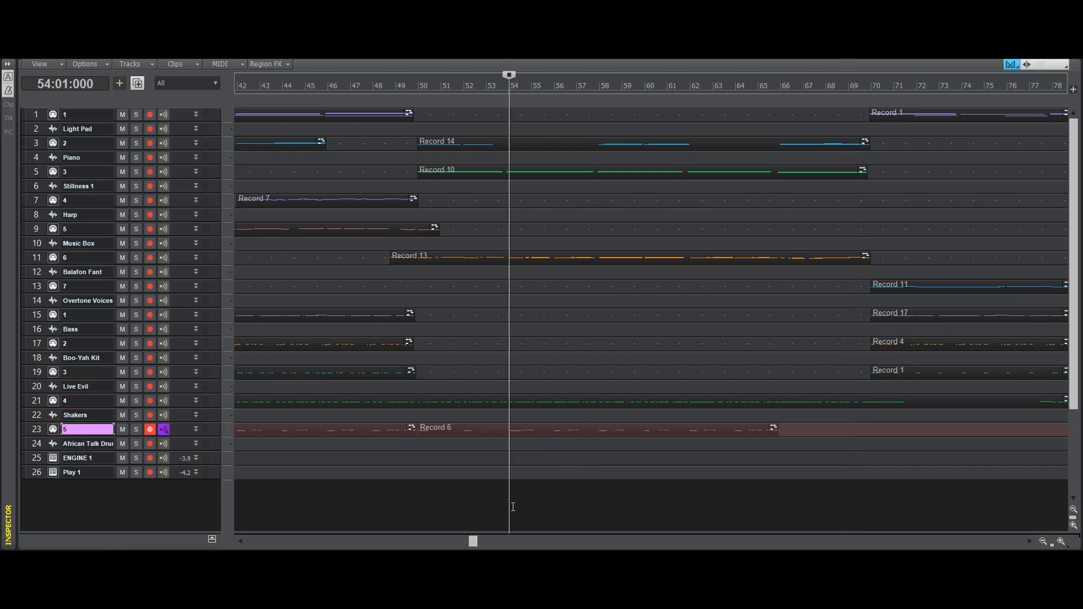
click(785, 510)
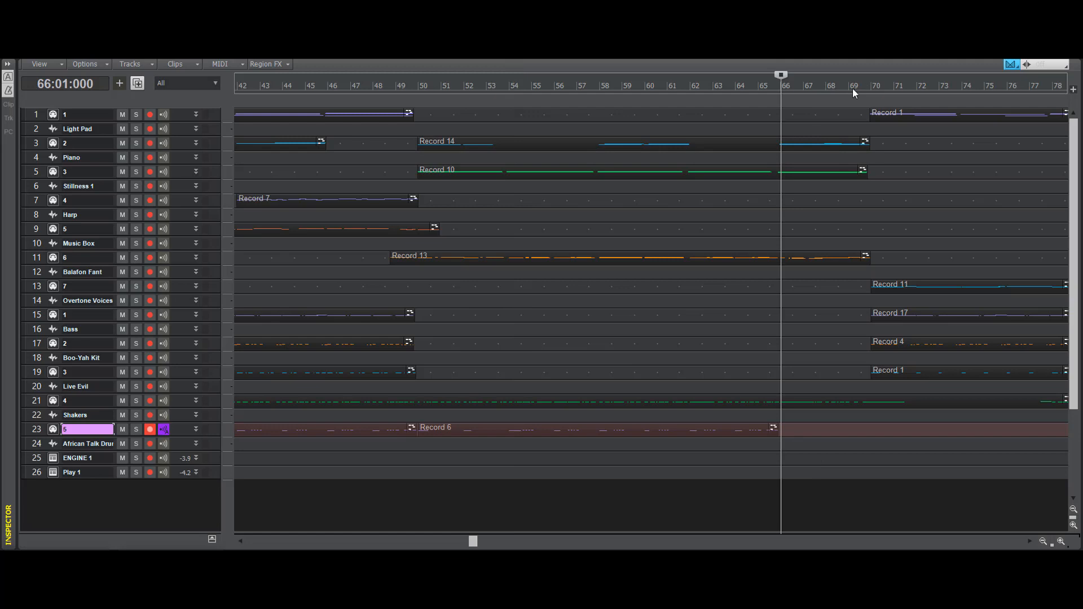
click(872, 88)
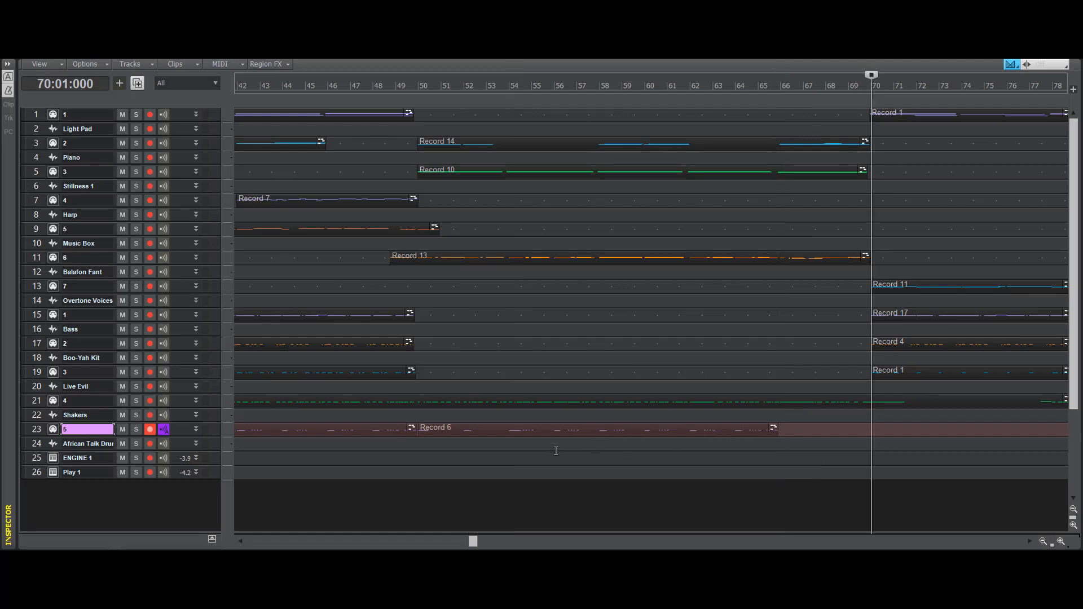
- Copy bars 56 to 60 of the talking drum part on track 23 and paste the section at bar 66
drag(556, 433, 655, 433)
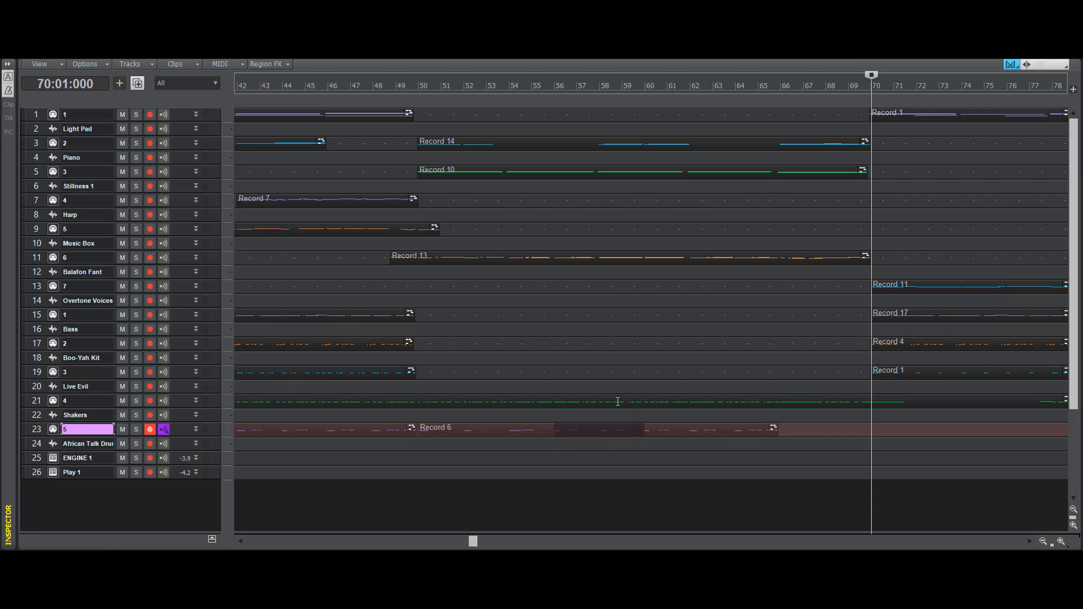
click(554, 87)
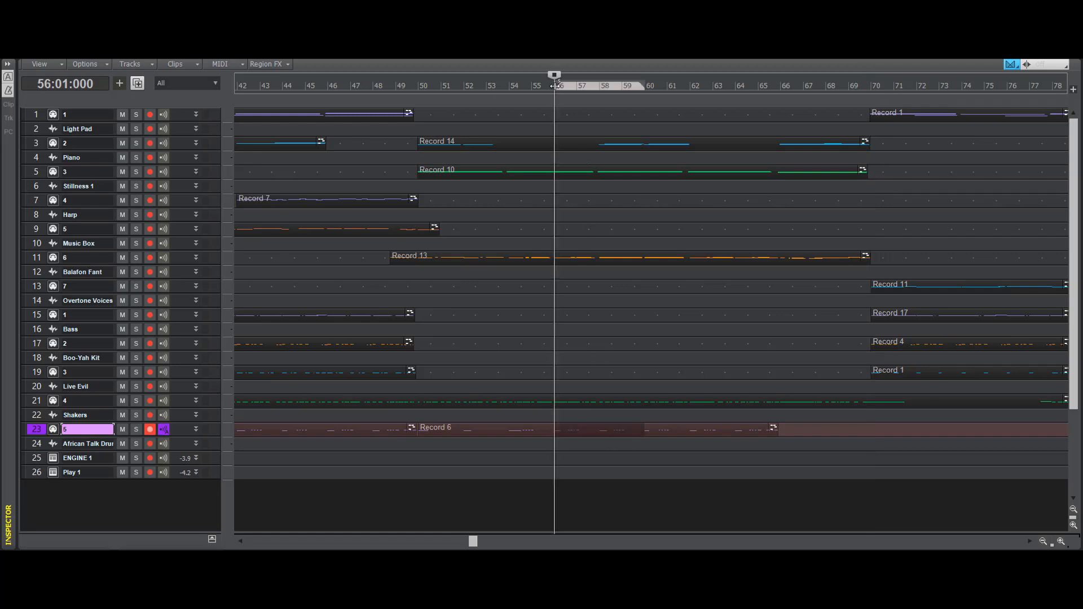
click(782, 473)
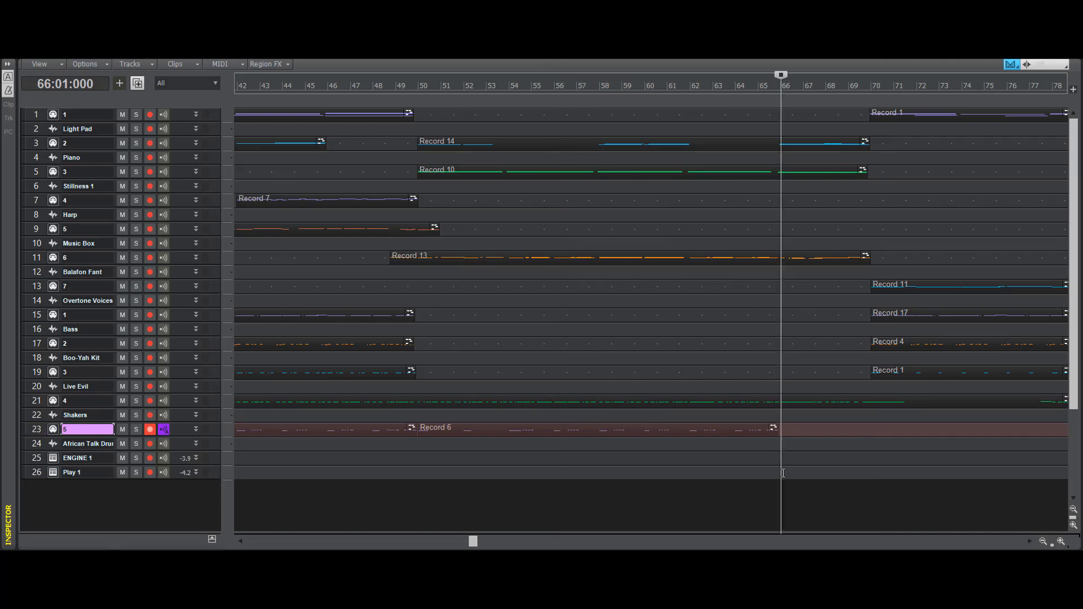
key(ctrl+v)
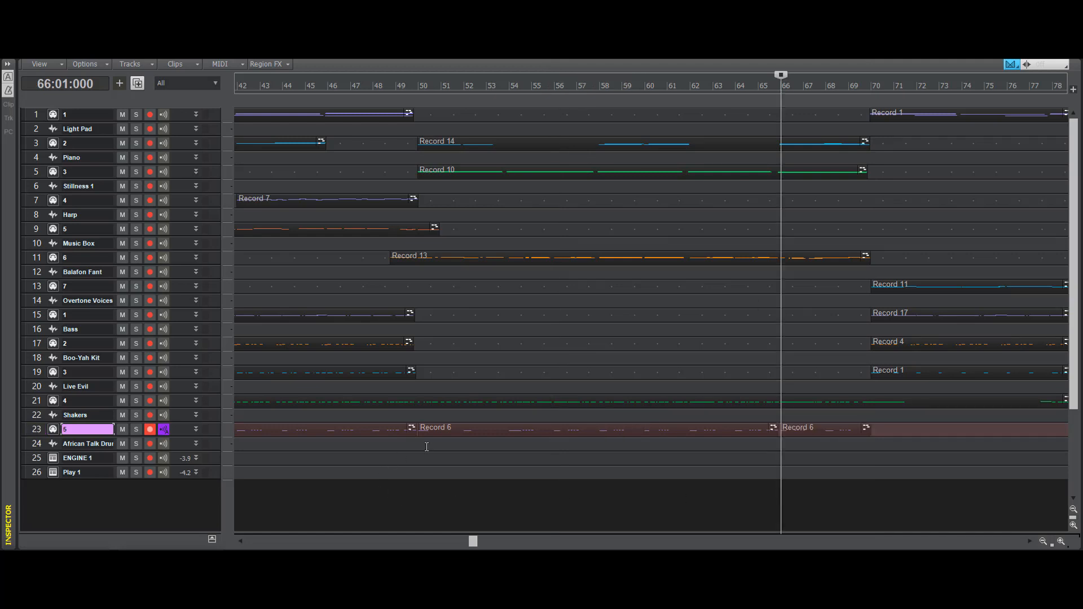
- Copy the full talking drum clip at bar 50 on track 23 and paste it at bars 70 and 86
click(441, 433)
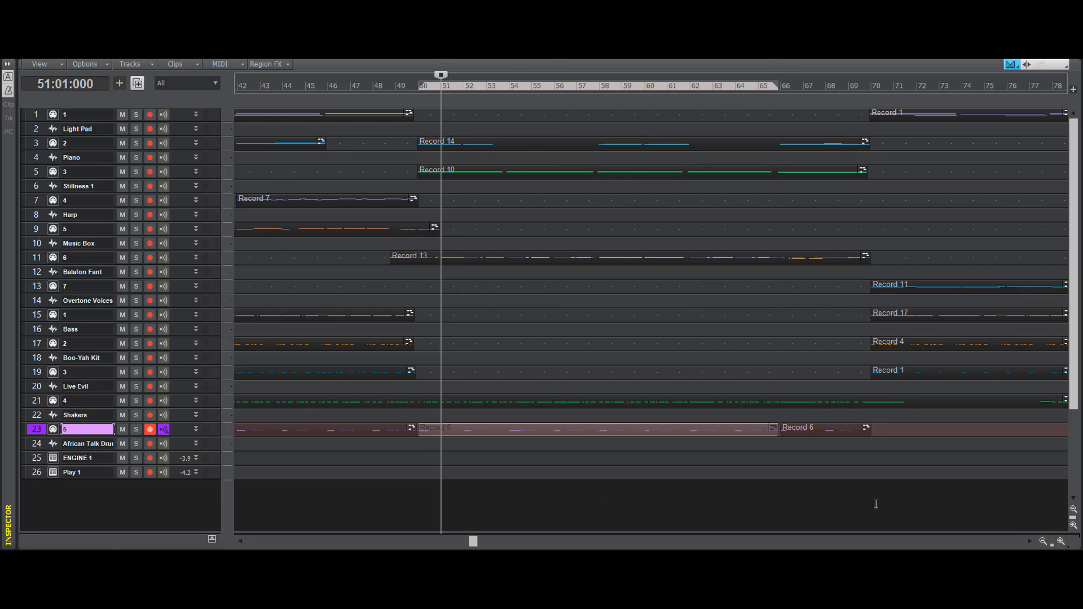
click(878, 503)
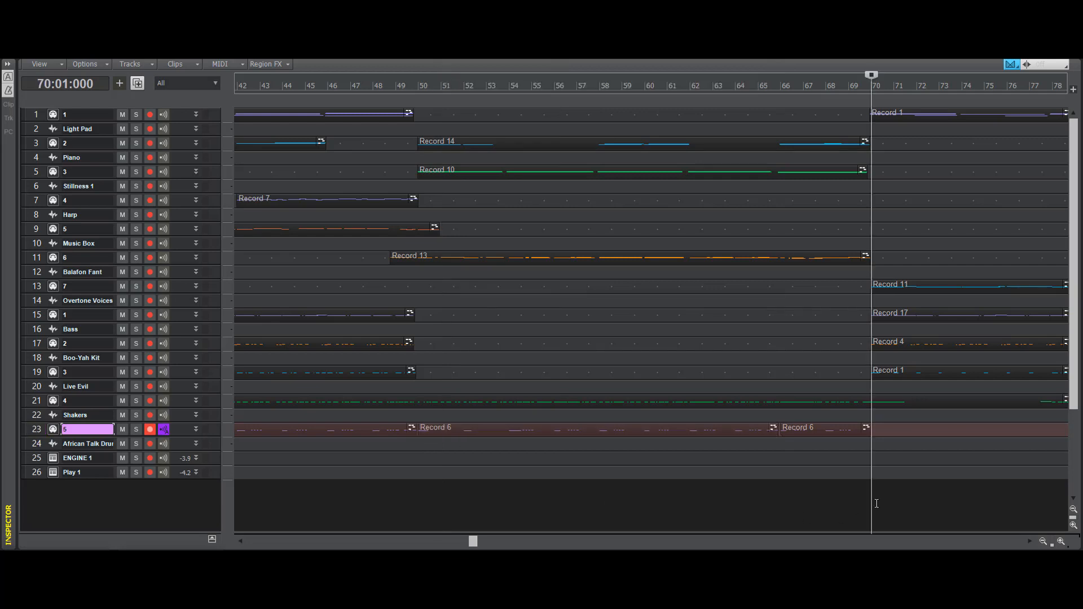
key(ctrl+v)
drag(472, 546, 615, 537)
click(646, 500)
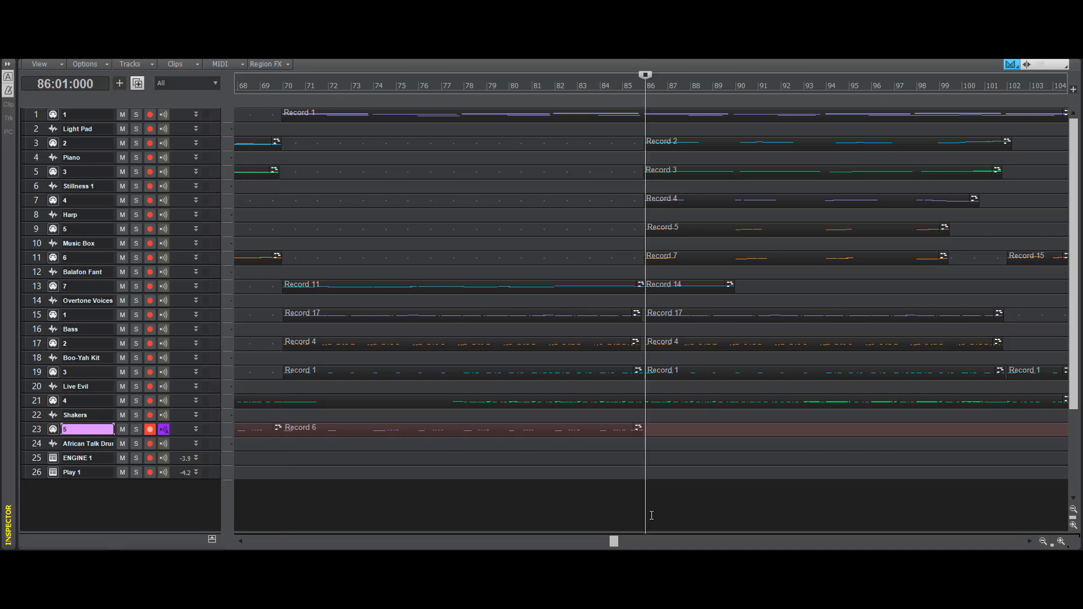
key(ctrl+v)
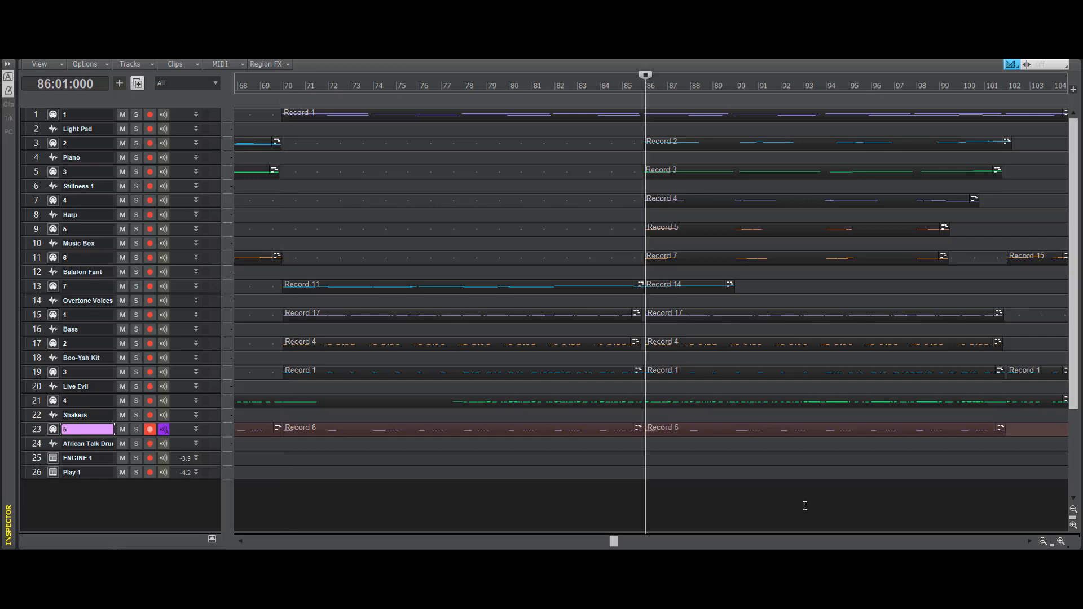
- Disarm recording on track 23 and save the project
drag(613, 540, 269, 541)
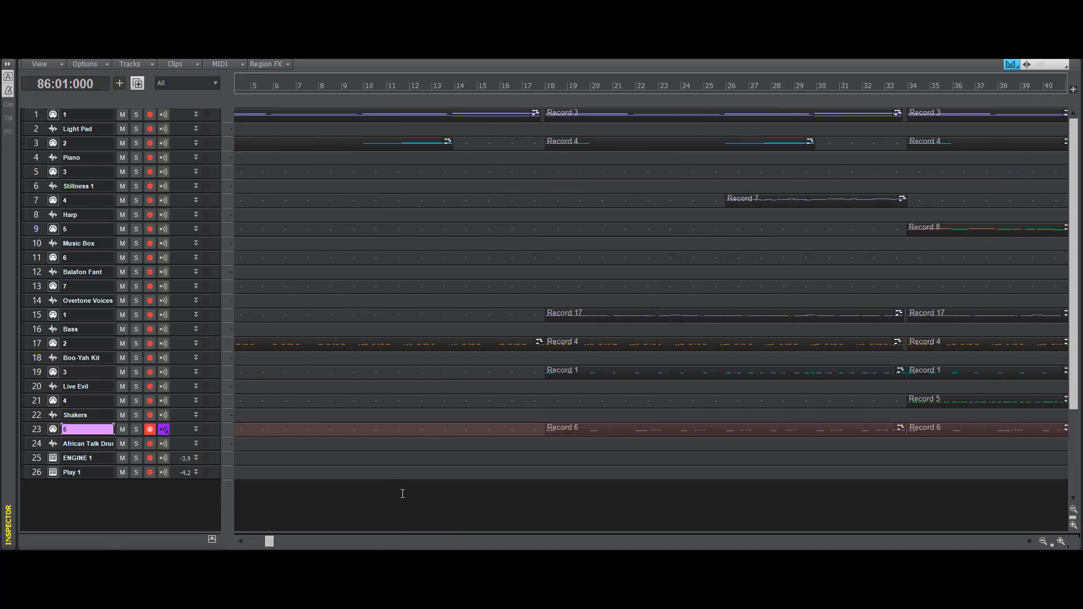
click(150, 429)
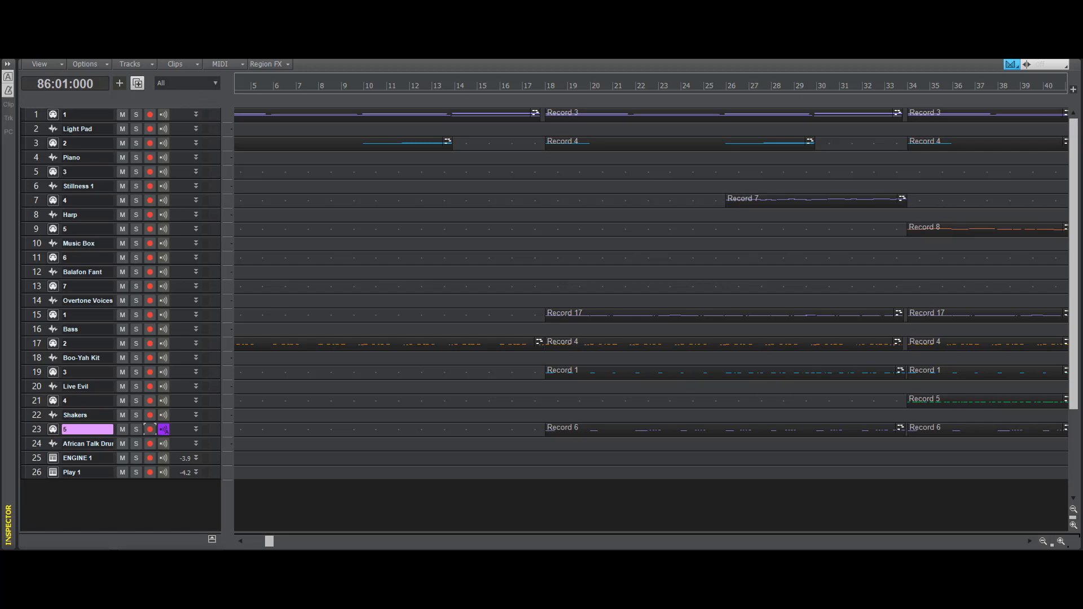
click(22, 24)
click(31, 97)
- Insert a new MIDI track and a new audio track directly above the ENGINE 1 track
right_click(198, 459)
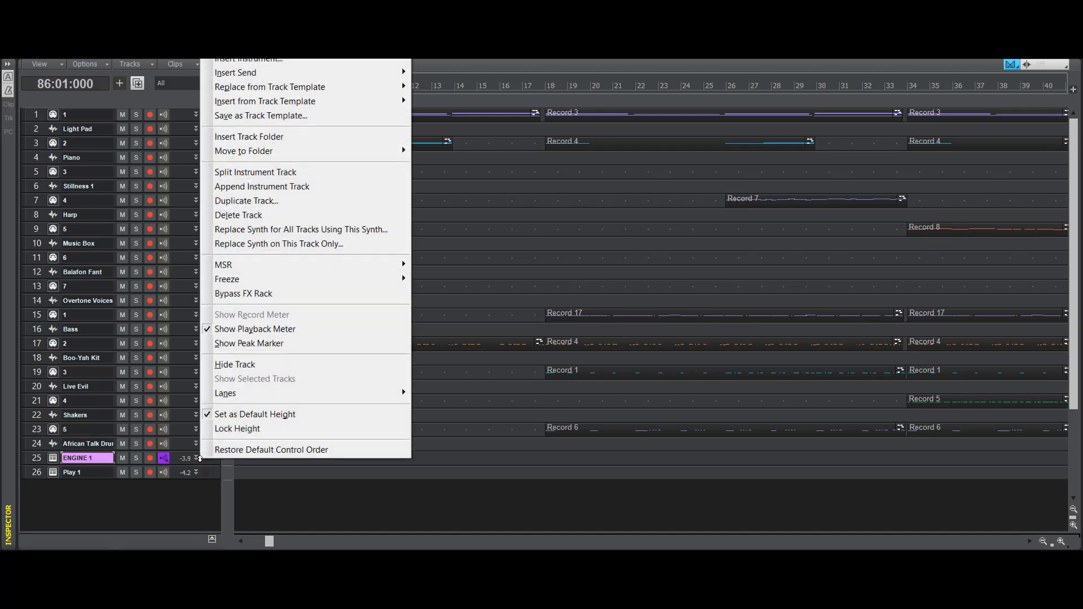
click(277, 60)
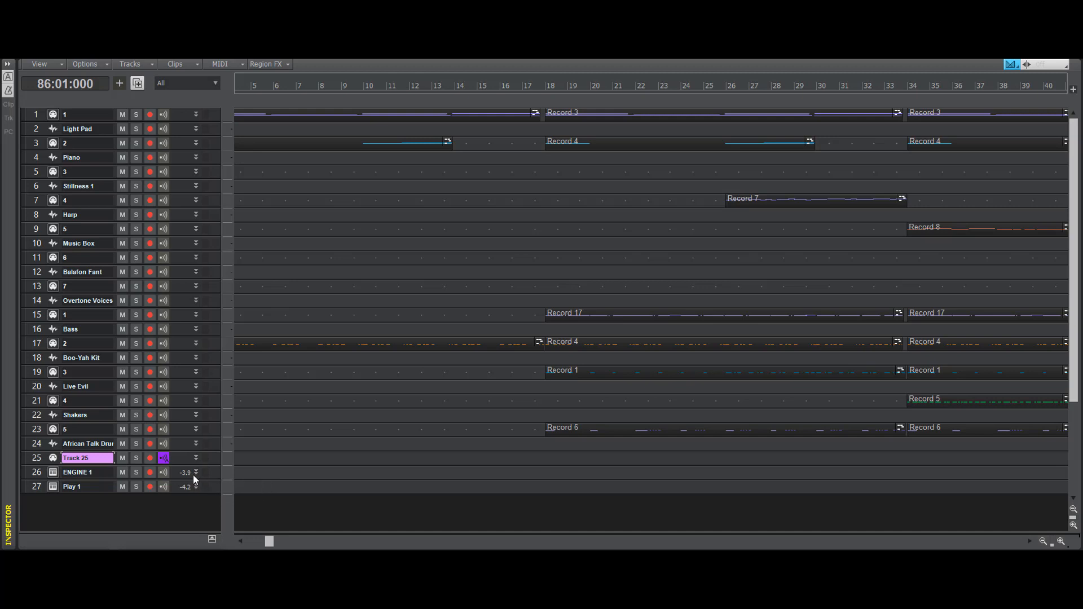
right_click(194, 475)
click(277, 61)
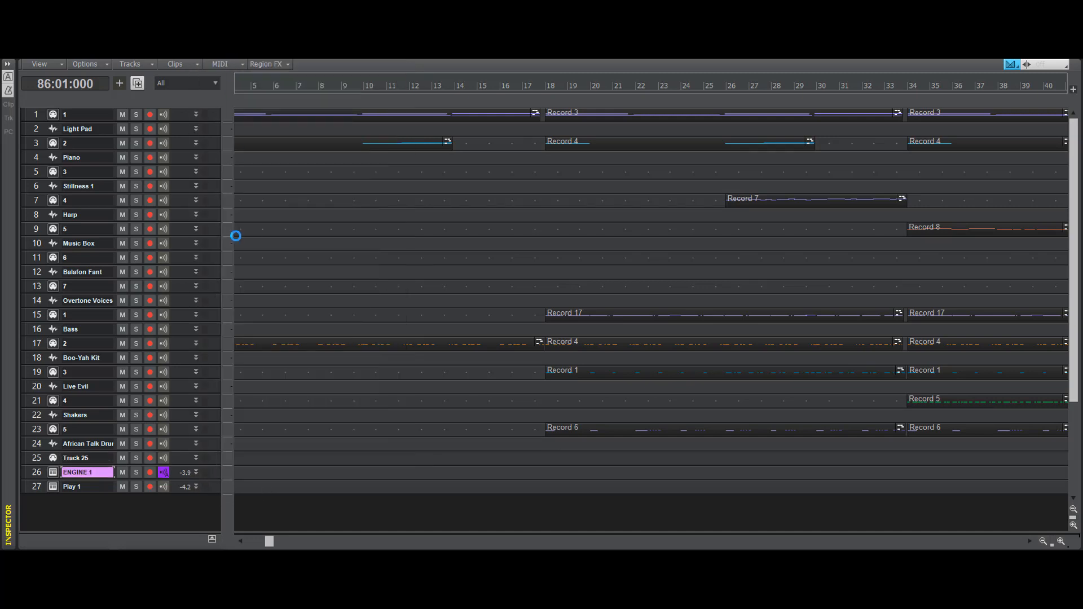
- Rename the new MIDI track 25 as 6
double_click(100, 459)
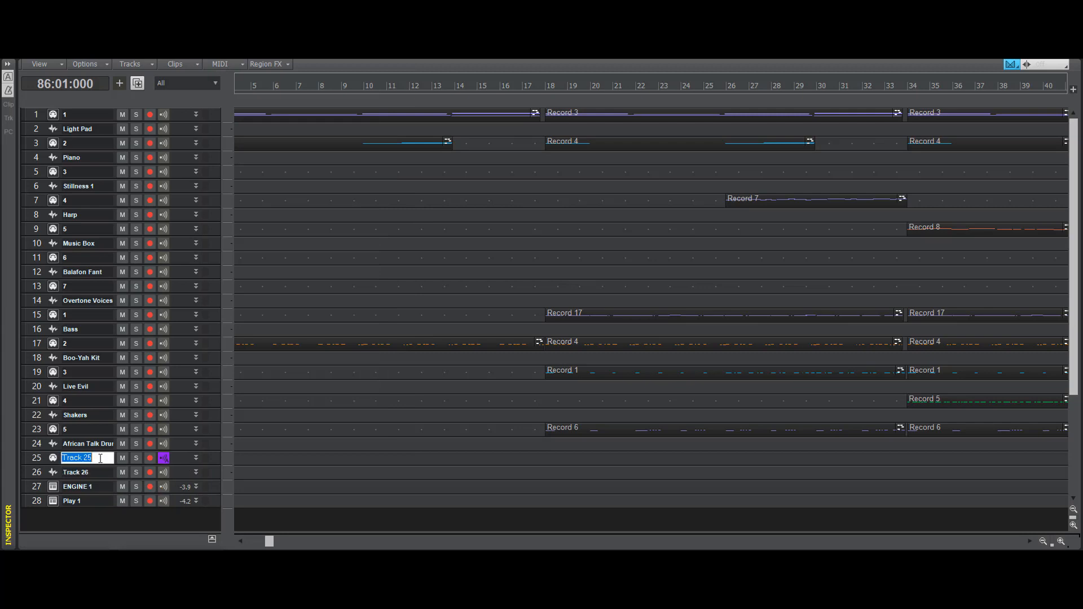
text(1)
text(6)
key(Return)
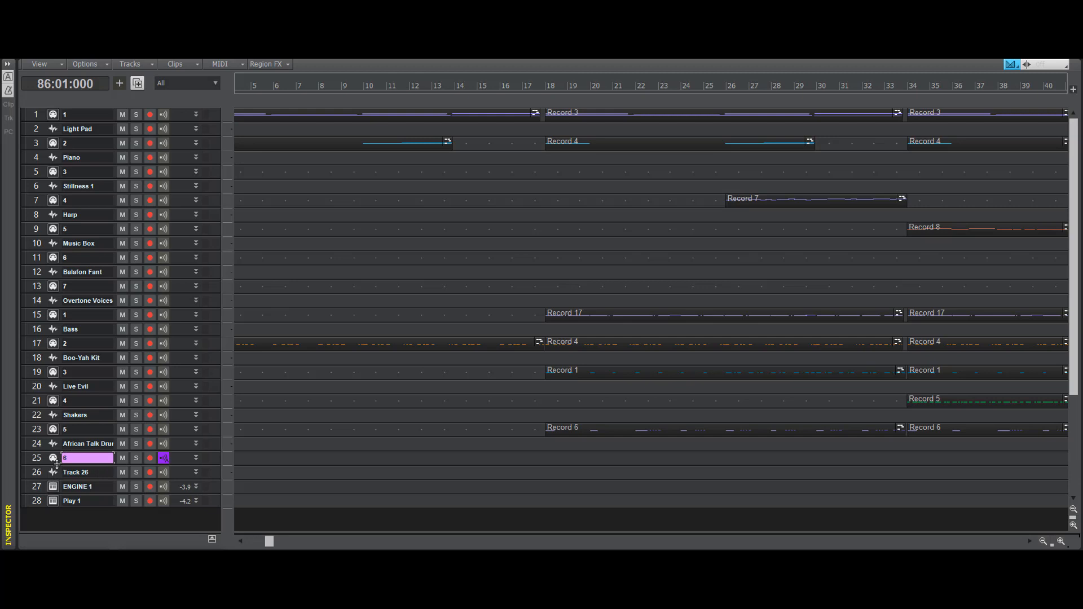
- Set track 25's input to USB Keystation 88es MIDI Omni, output to 4-Play 1 and channel to 6: Play, and save the project
click(8, 64)
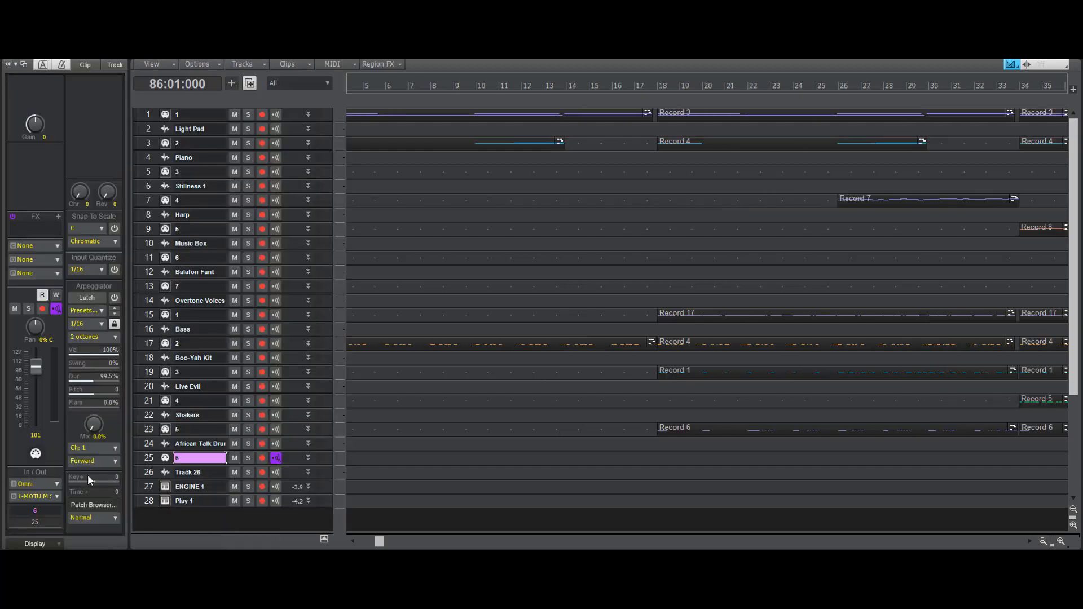
click(55, 484)
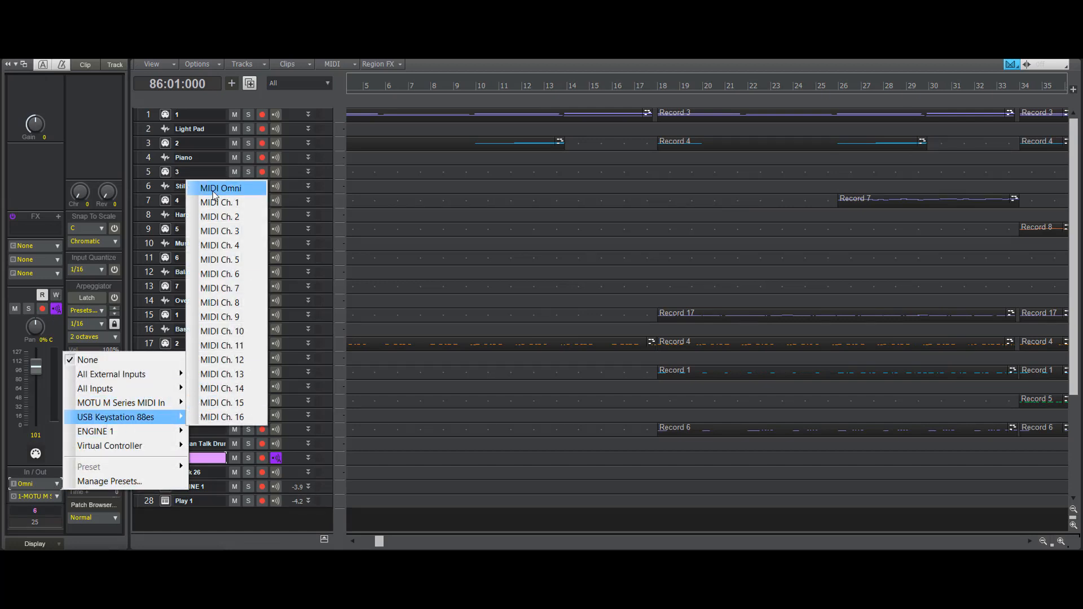
click(217, 185)
click(43, 499)
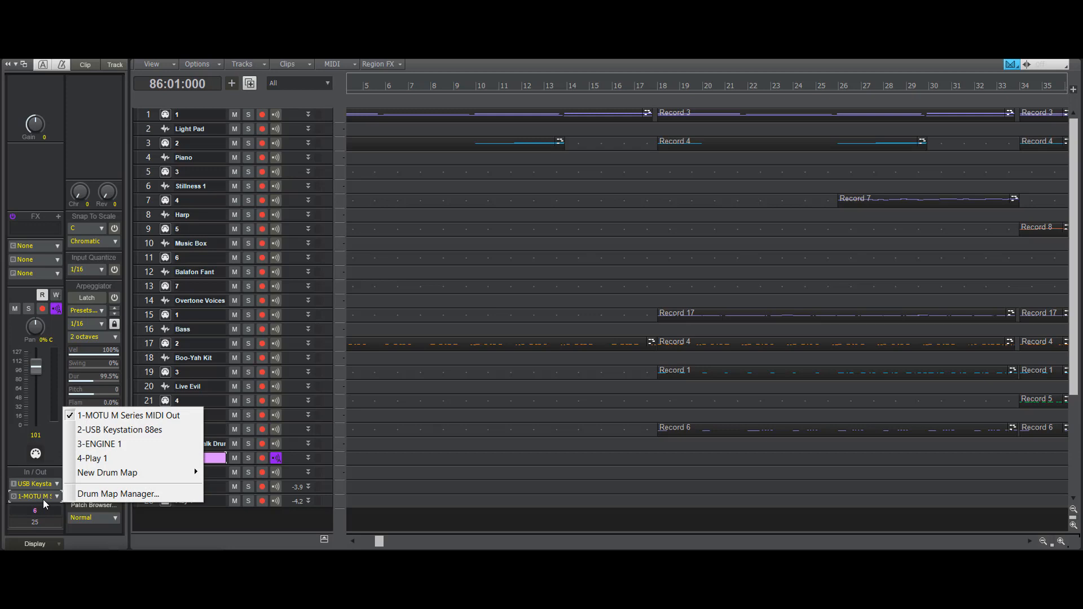
click(93, 458)
click(49, 245)
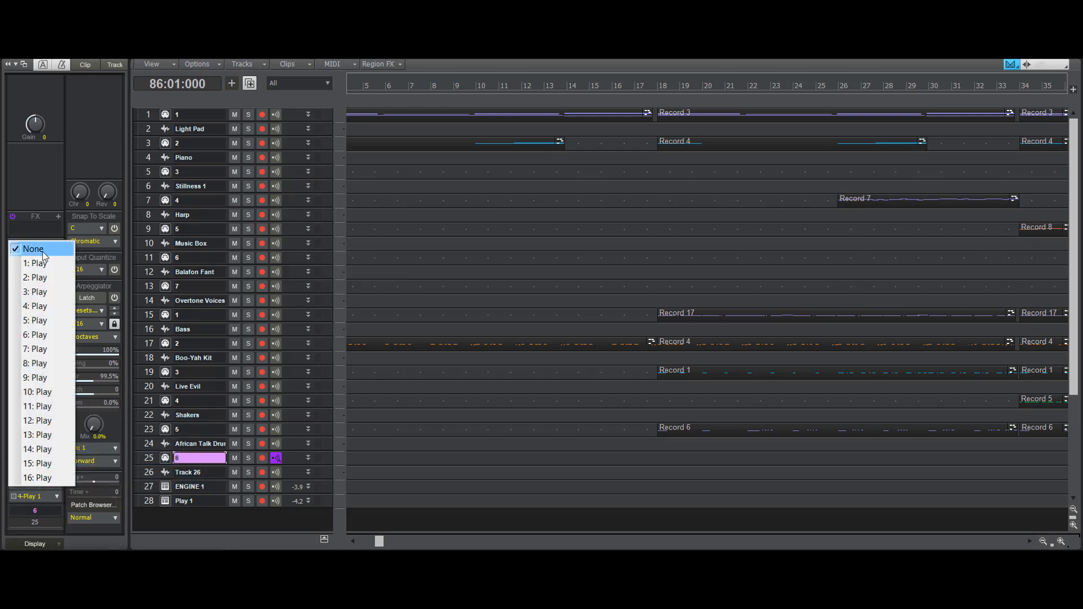
click(48, 334)
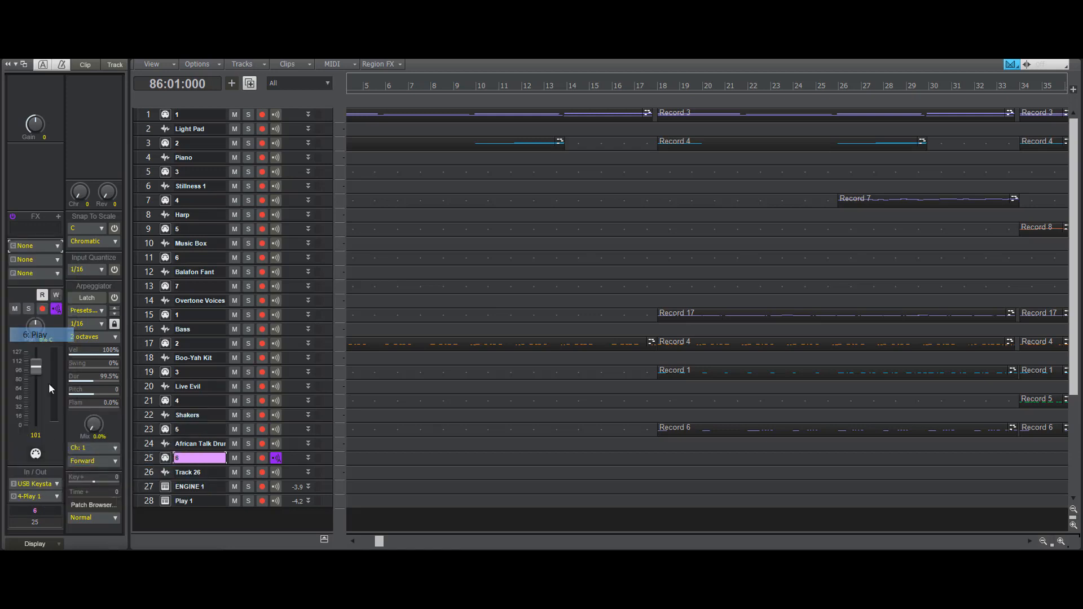
click(7, 65)
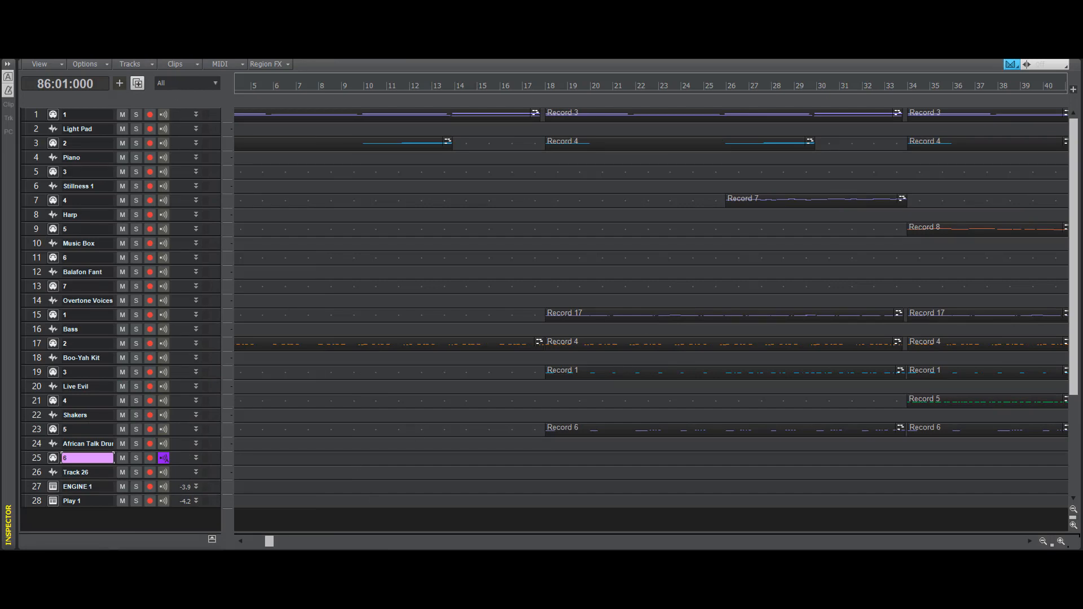
click(25, 21)
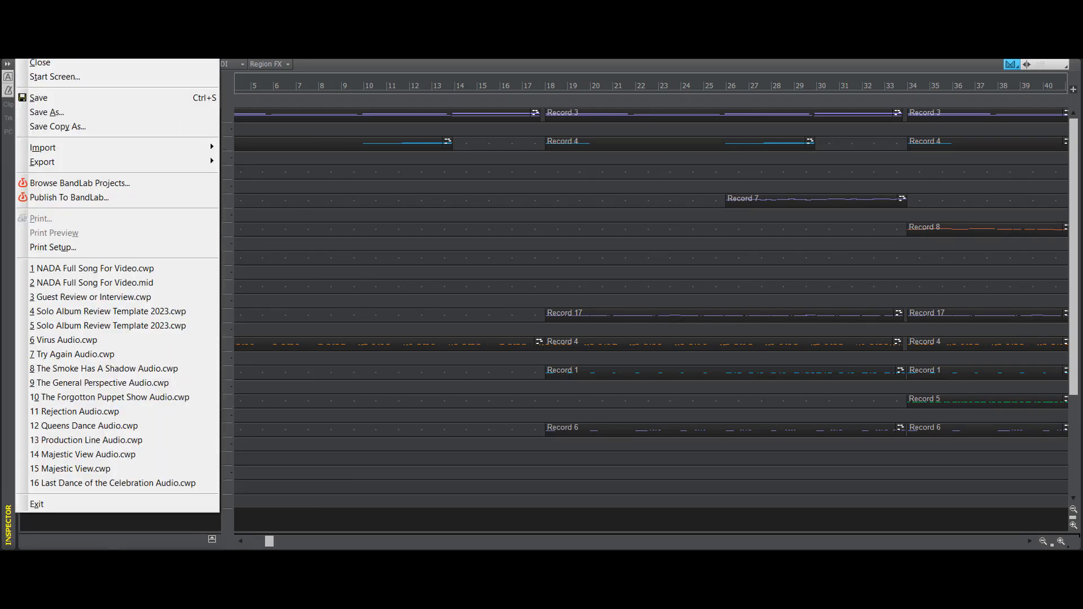
click(44, 100)
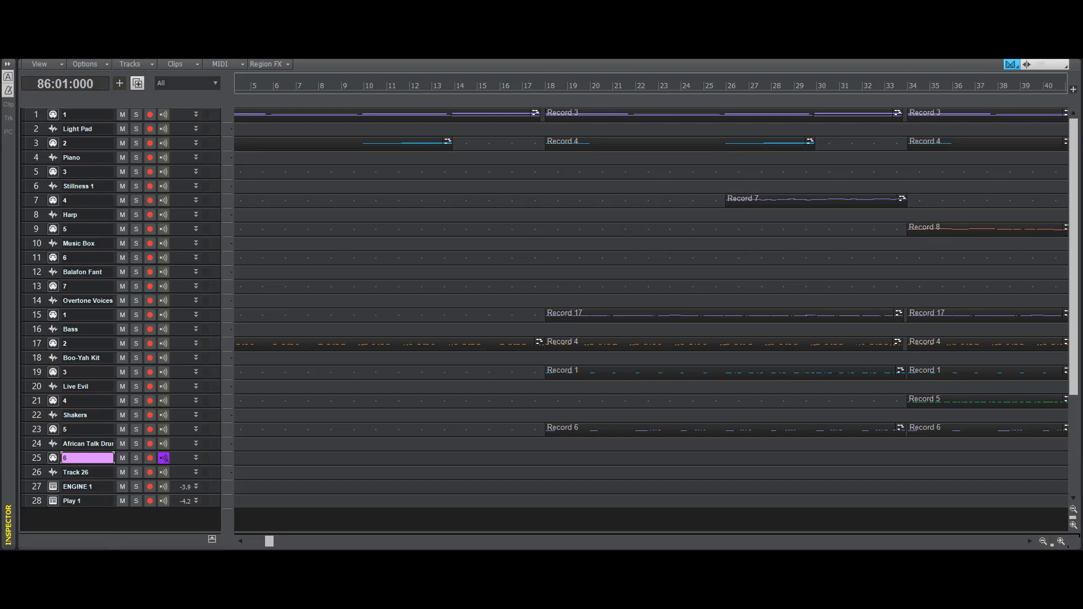
- Add Island Bongos.ewi from EW Stormdrum 2, Best of SD 1, Small Percussion to Play 1 as another instrument, and close the plug-in window
click(164, 457)
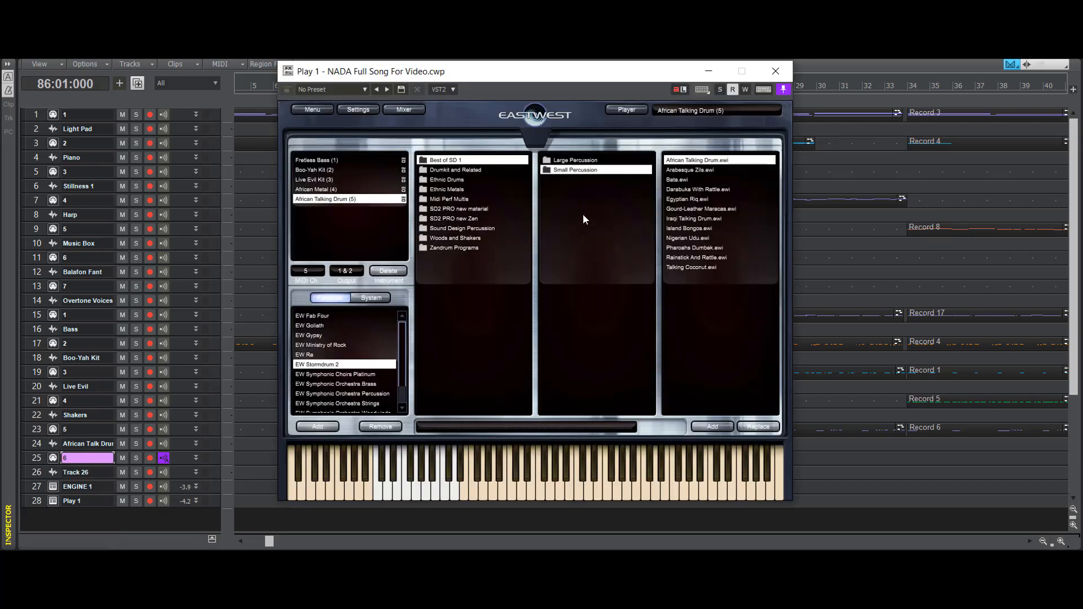
click(302, 327)
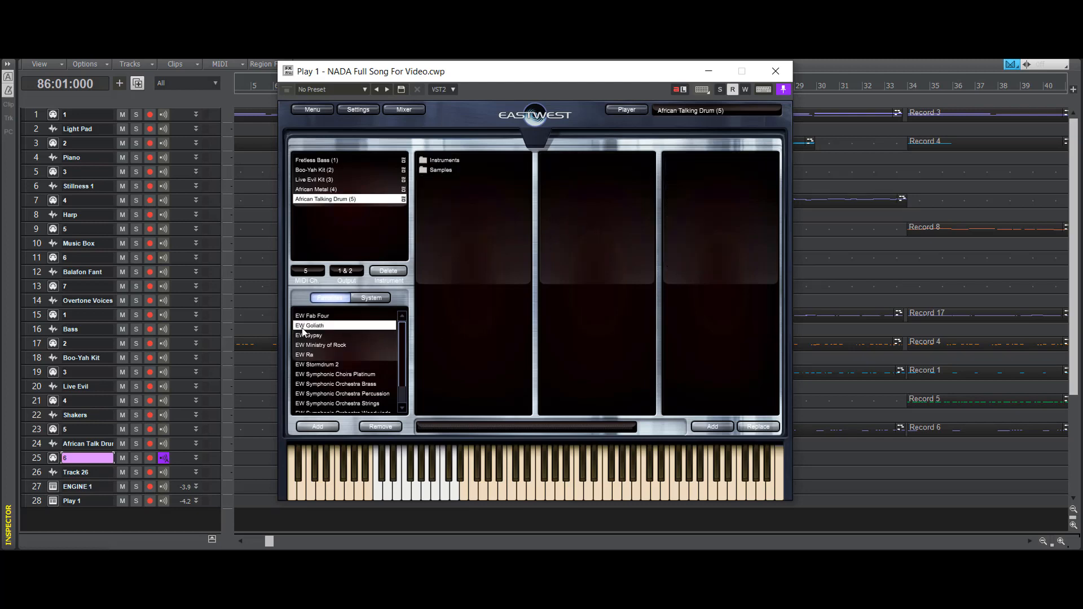
click(327, 366)
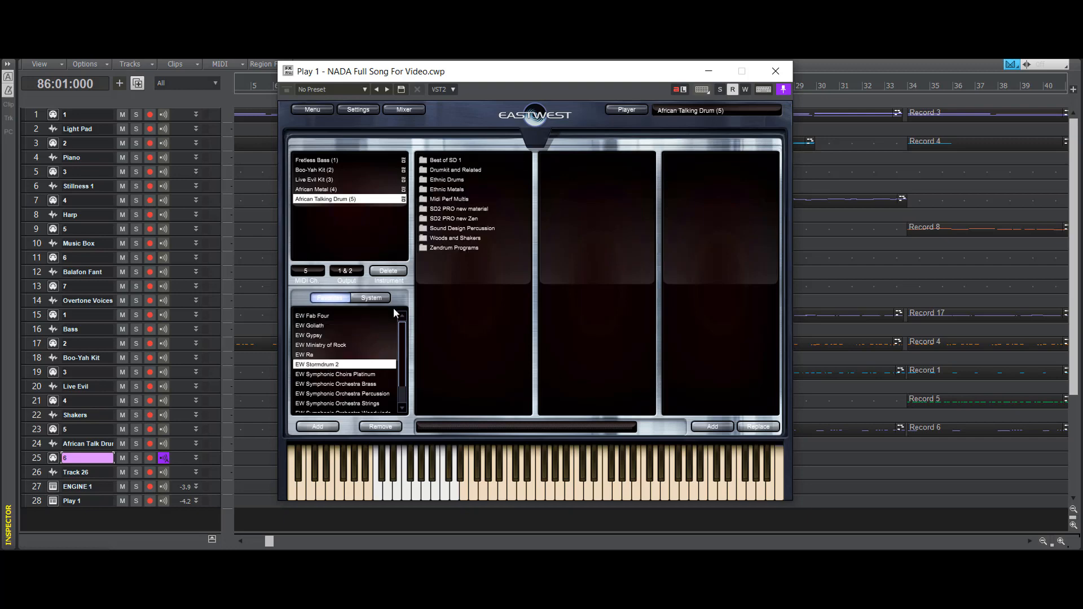
click(438, 159)
click(576, 171)
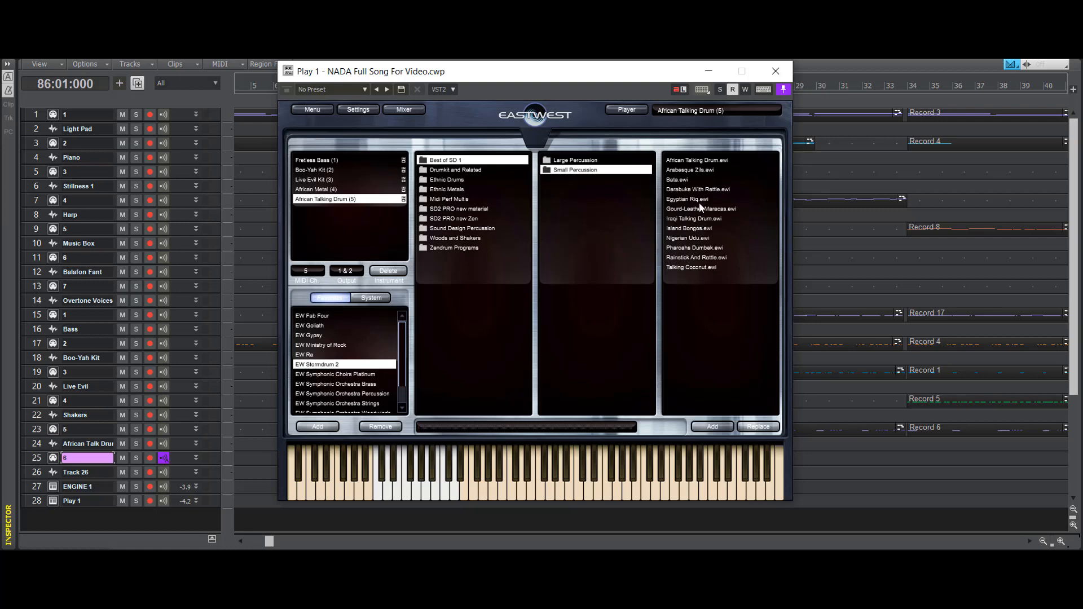
click(691, 230)
double_click(692, 230)
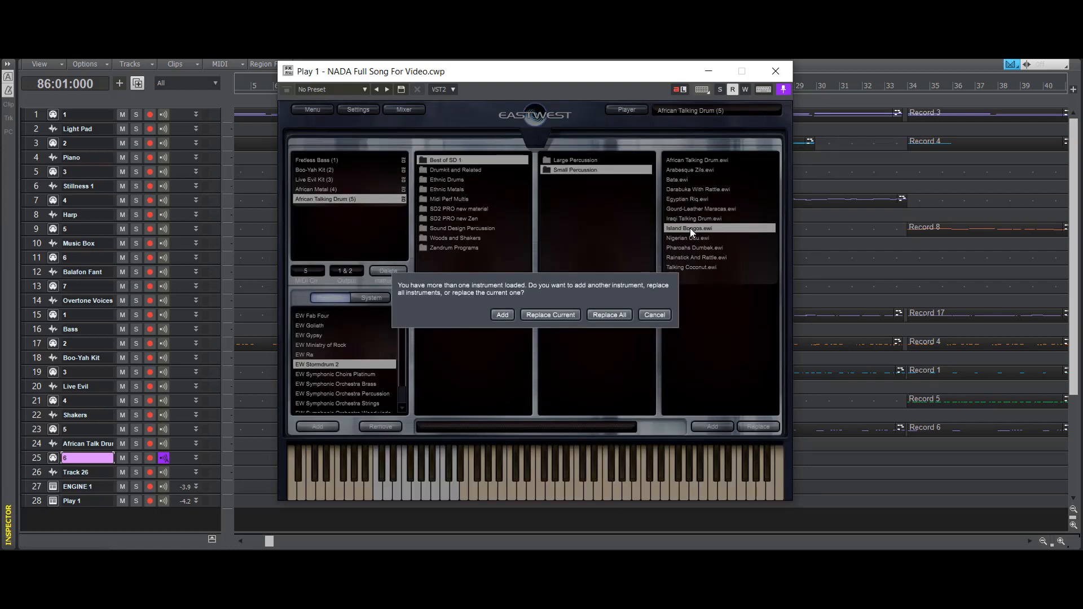
click(488, 319)
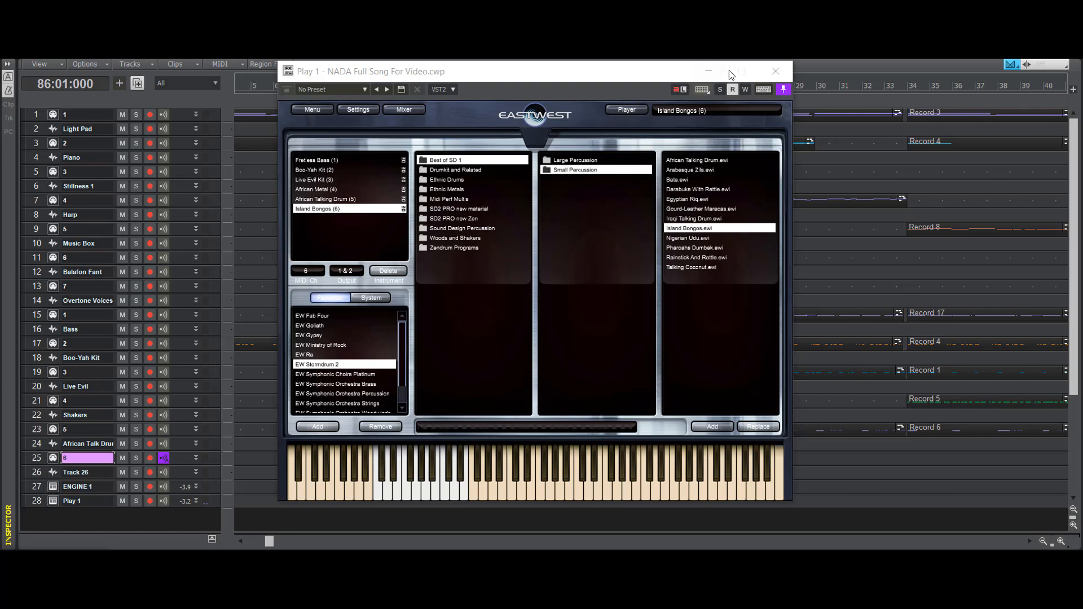
click(776, 71)
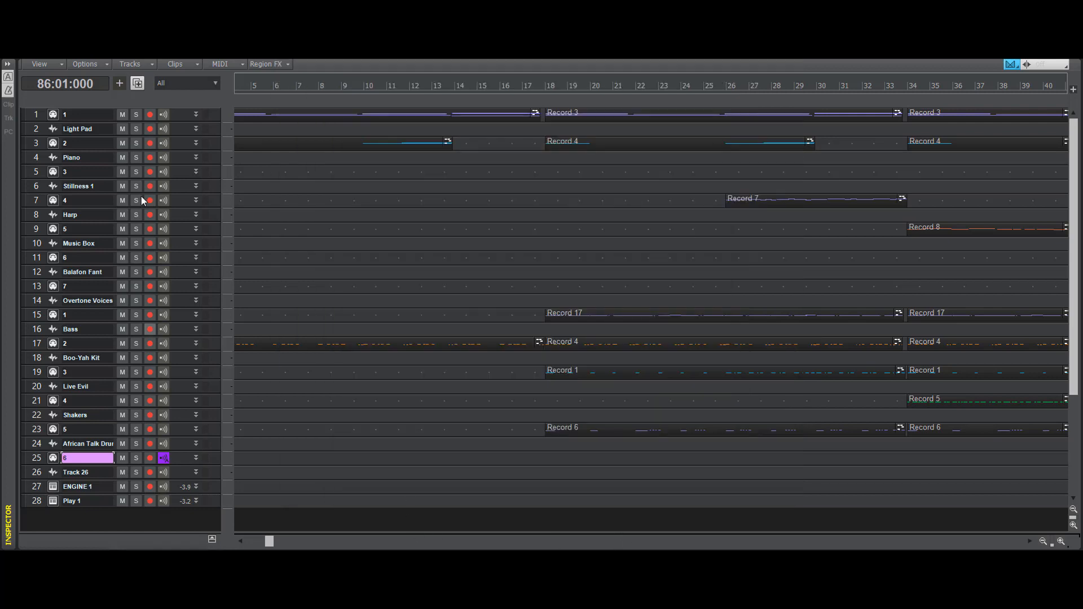
- Return to the start of the song, arm track 25 for recording and save the project
click(226, 50)
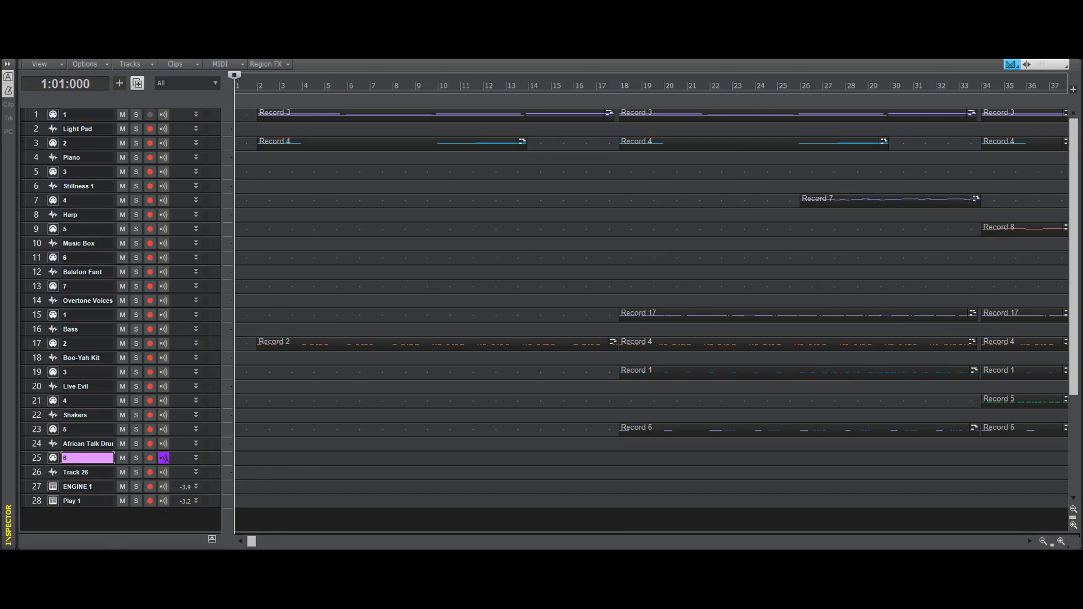
key(space)
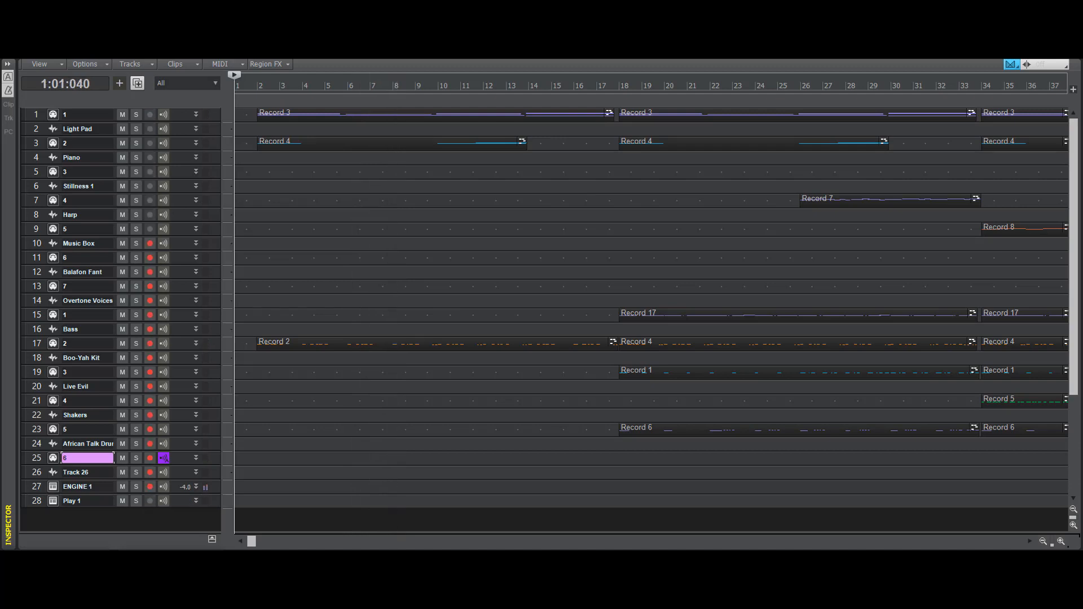
key(space)
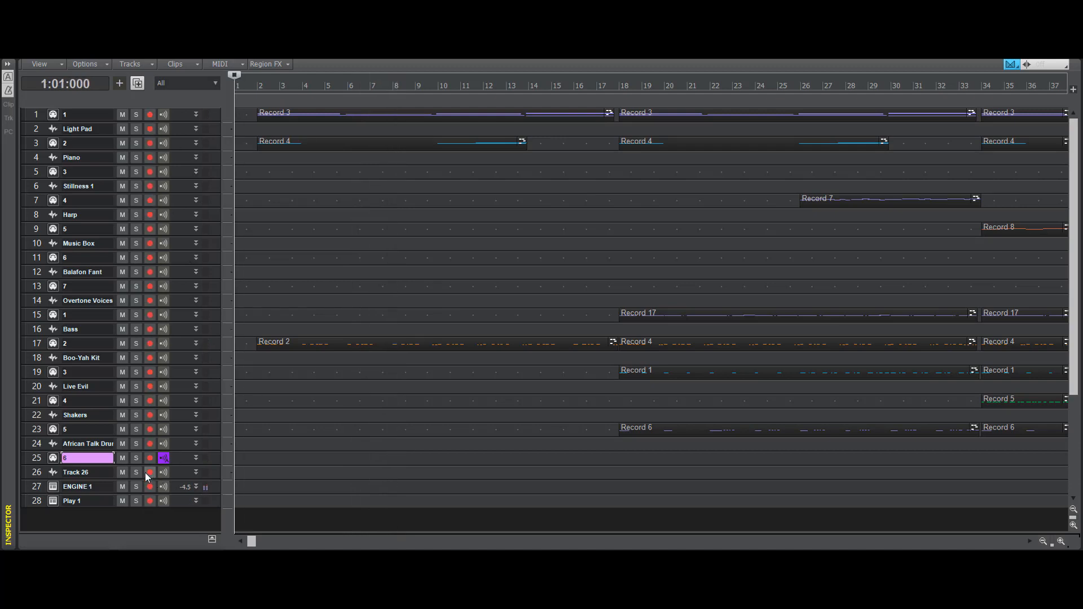
click(150, 459)
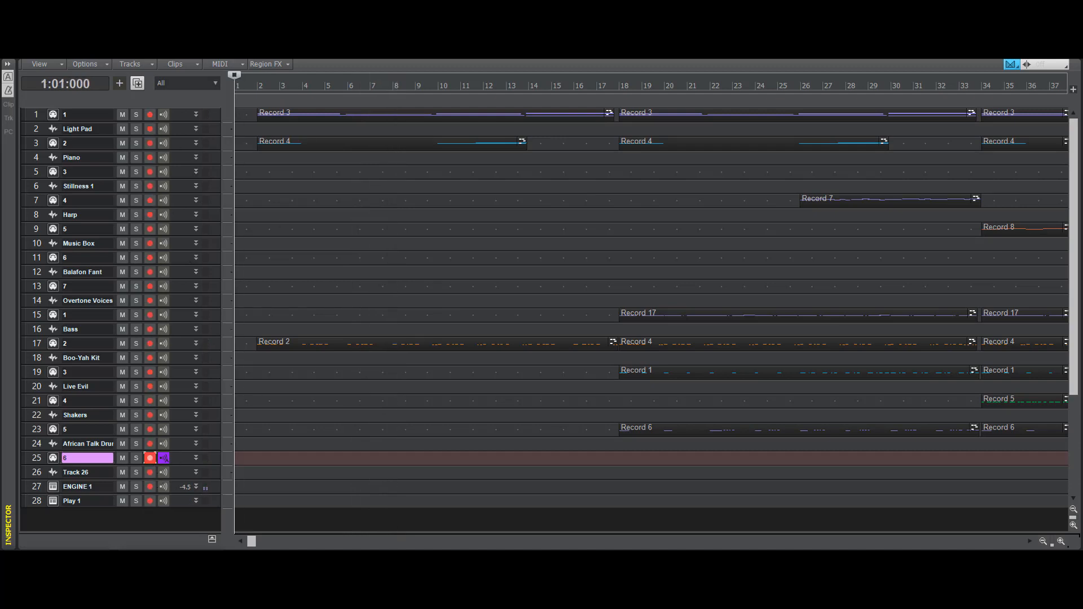
click(29, 21)
click(49, 96)
- Record the Island Bongos part on track 25 from the start of the song to about measure 102
key(space)
key(space)
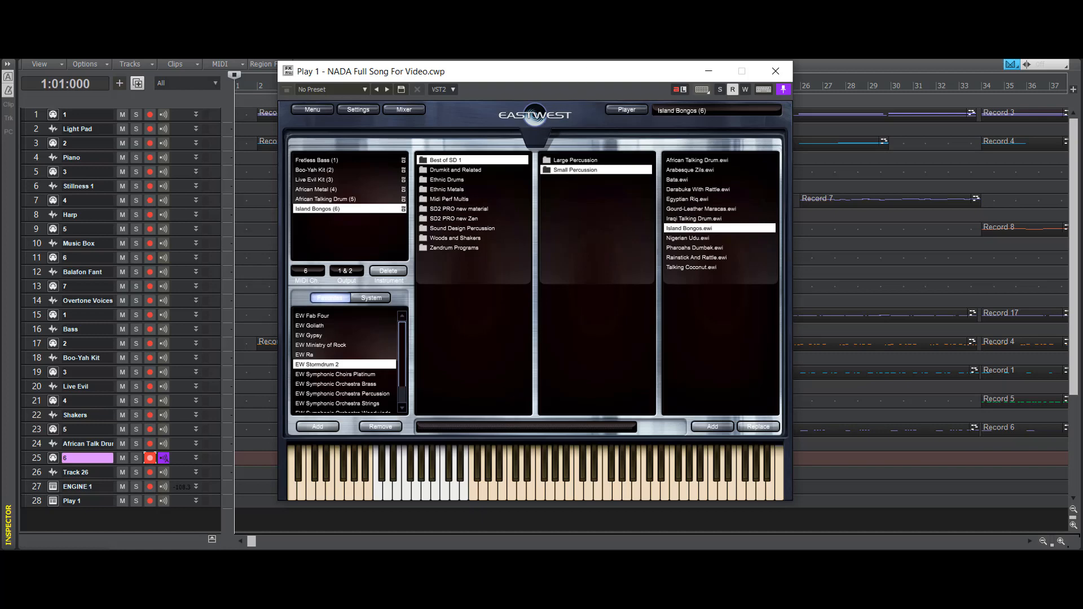
drag(542, 69, 581, 0)
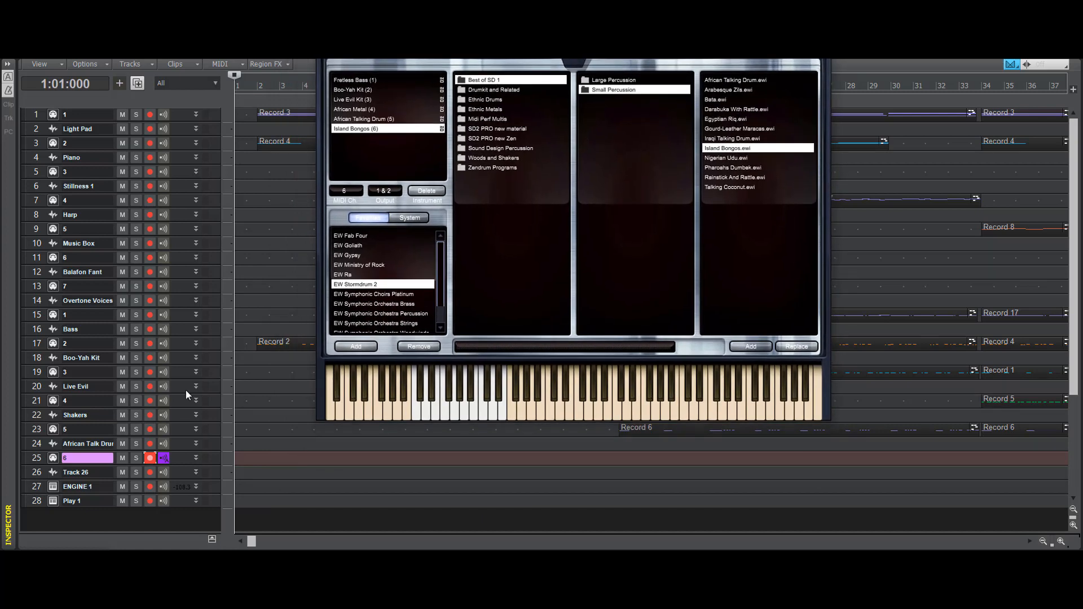
key(r)
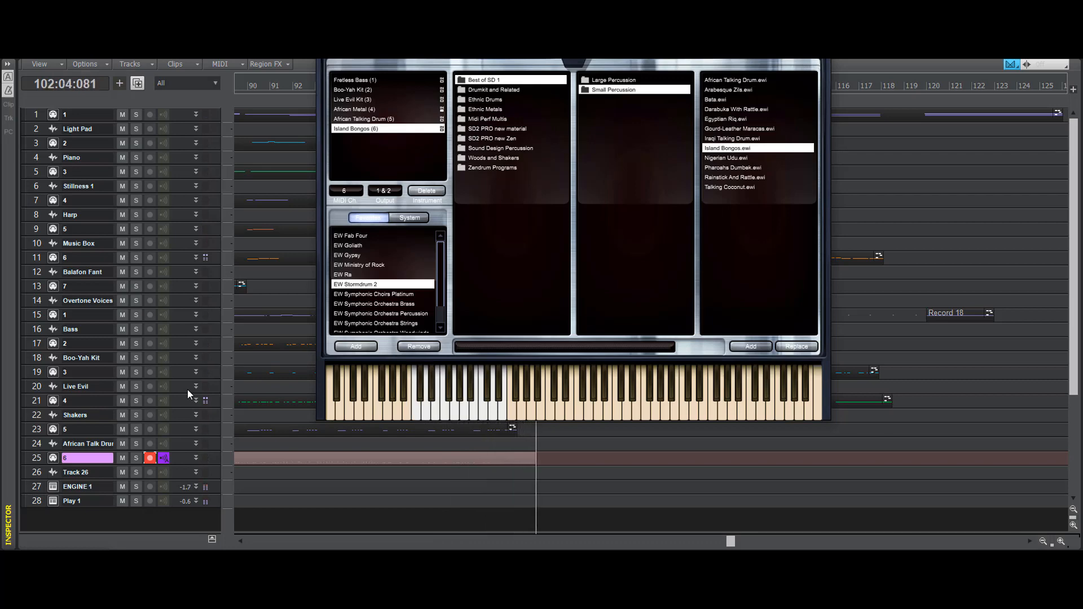
key(space)
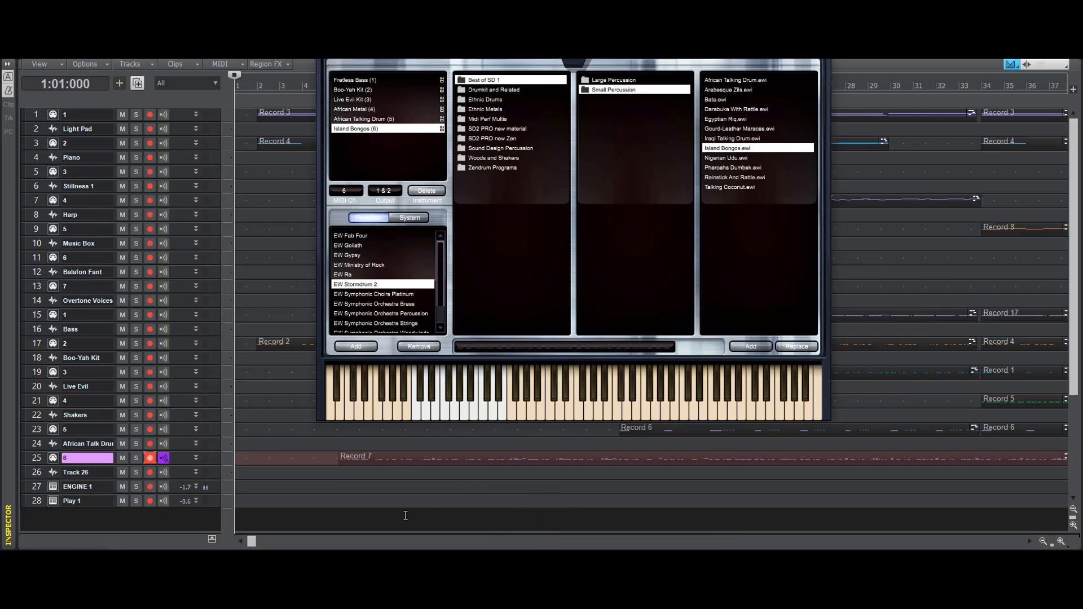
- Quantize the recorded bongo clip on track 25 to 1/8 with 100 percent strength and 50 percent swing
click(383, 457)
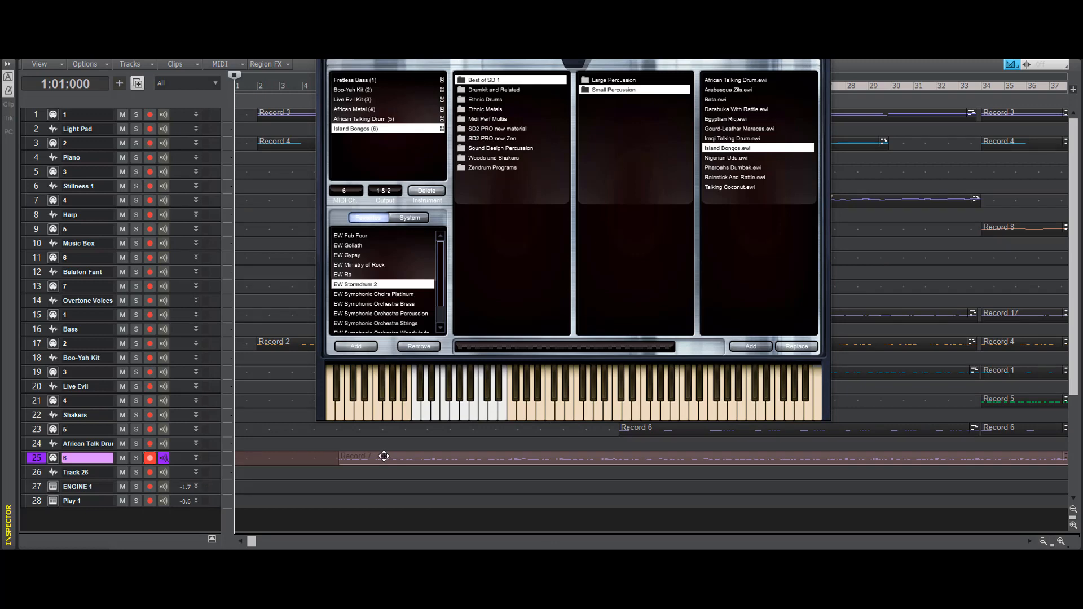
key(q)
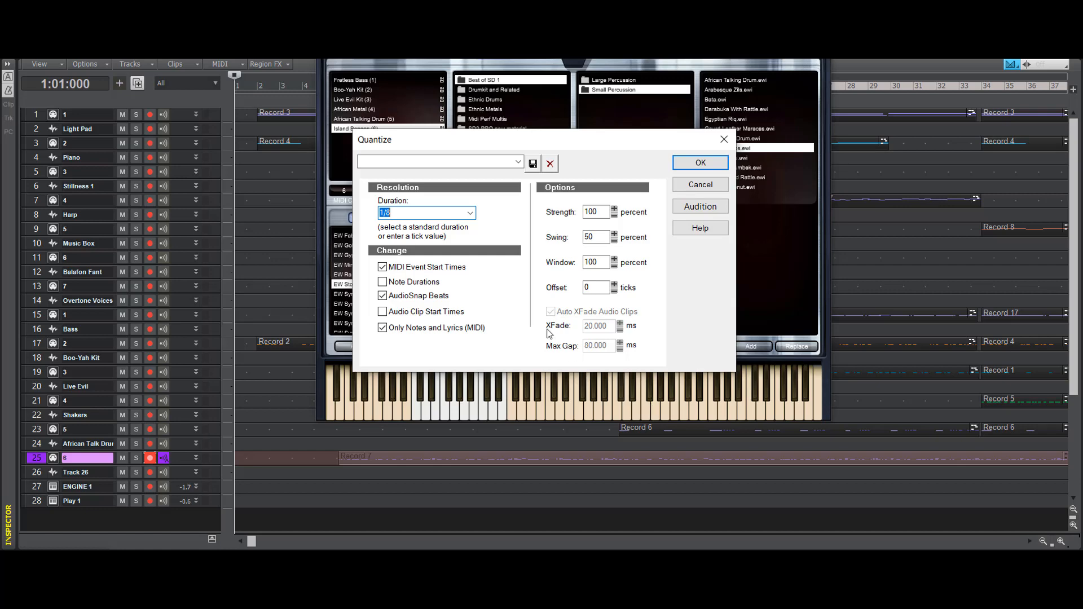
click(699, 164)
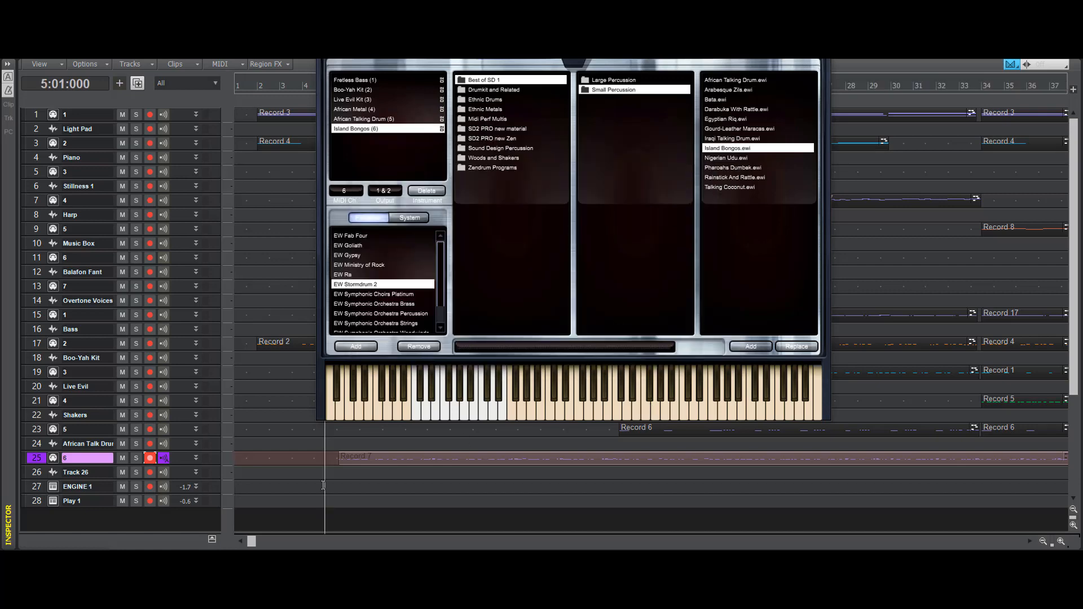
- Play the song from measure 5 and again from measure 75 to check the quantized bongo part
click(323, 485)
key(space)
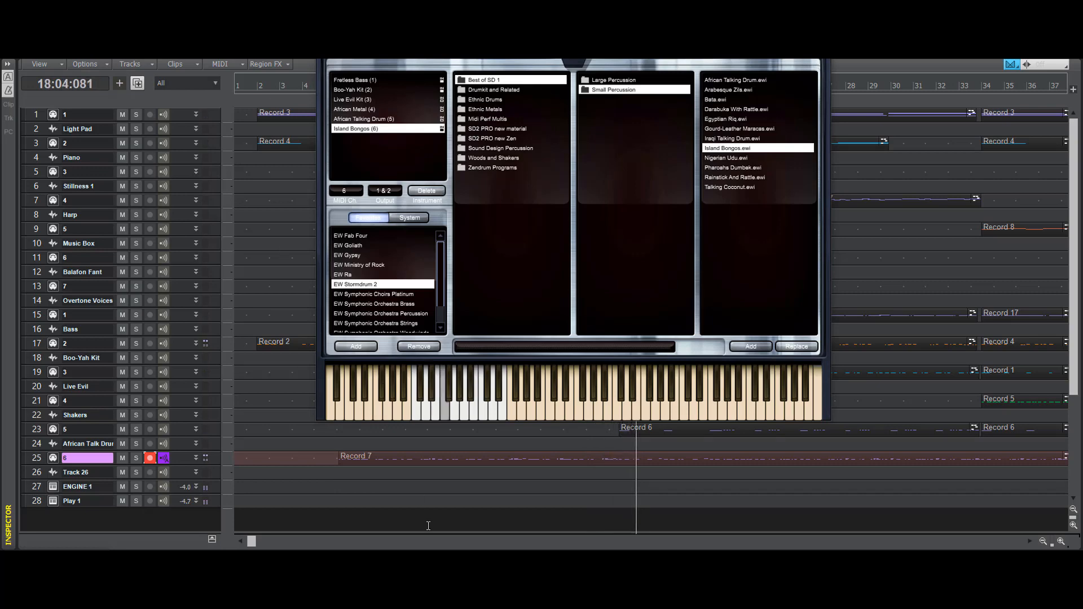
key(space)
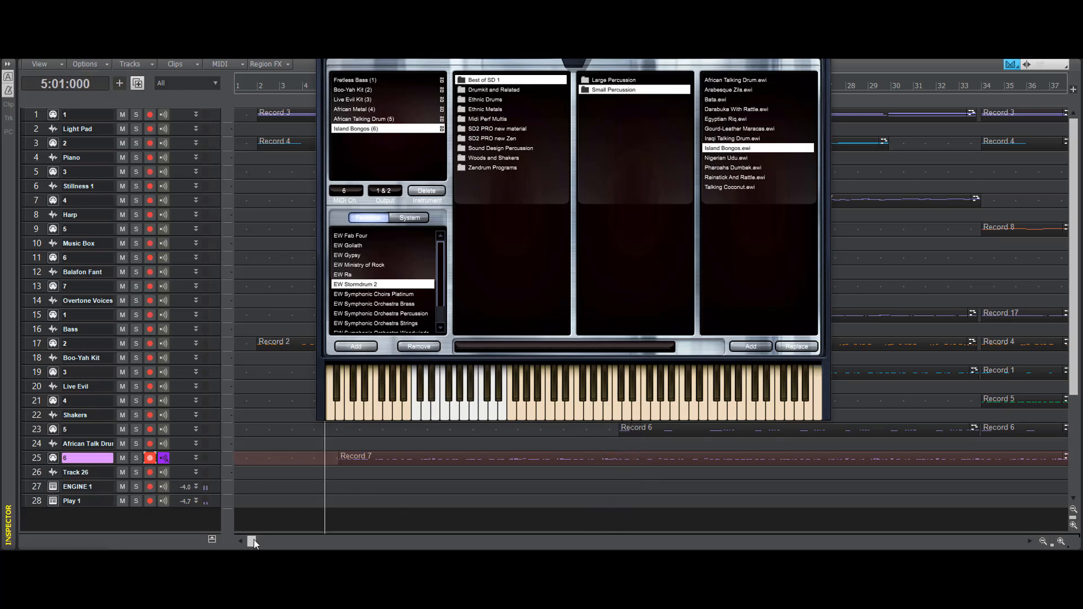
drag(254, 543, 579, 542)
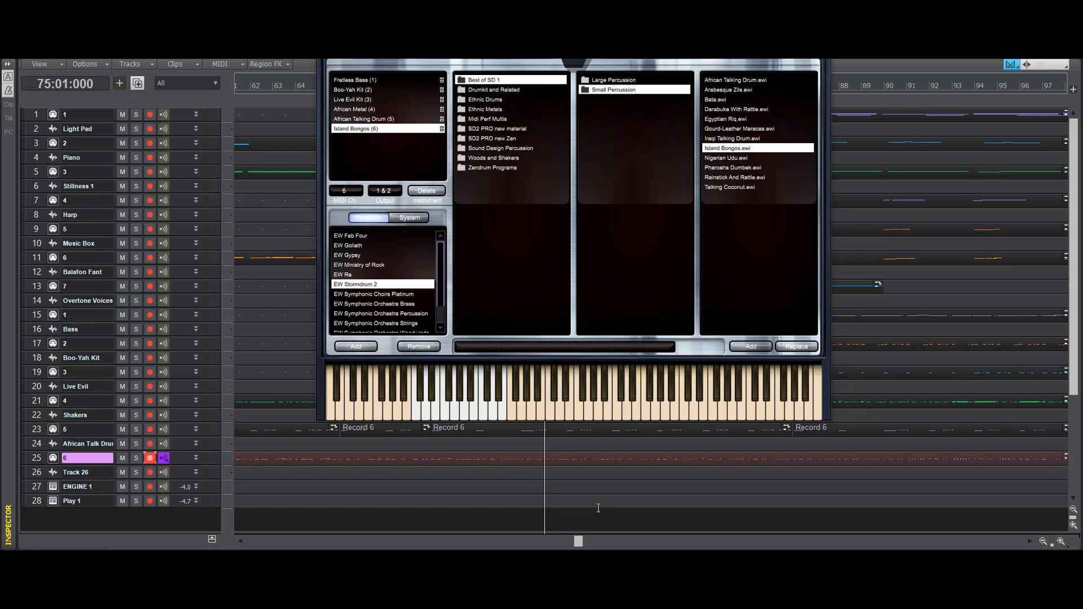
key(space)
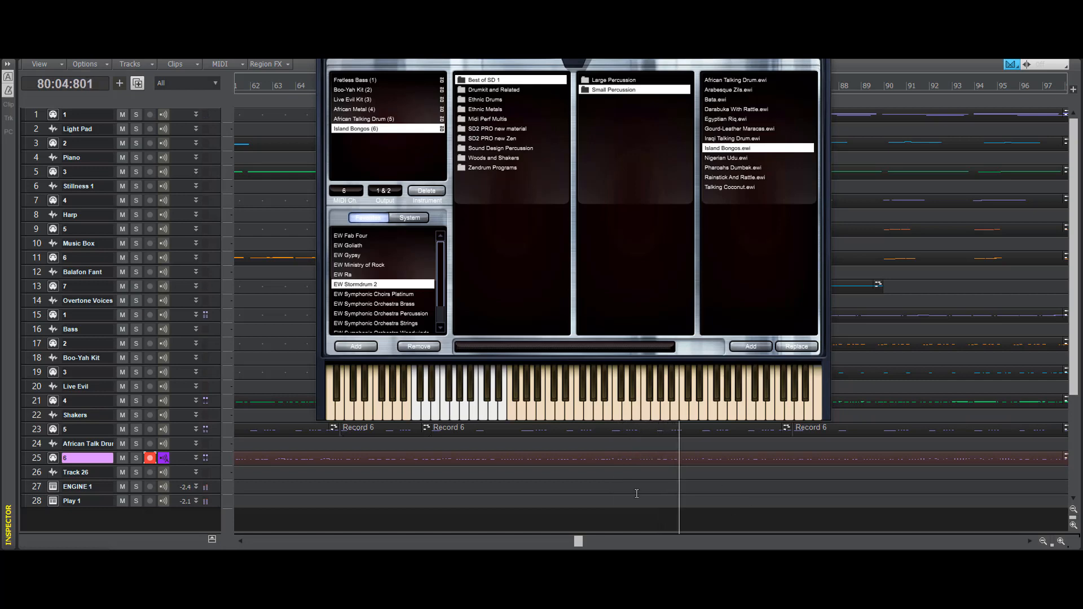
key(space)
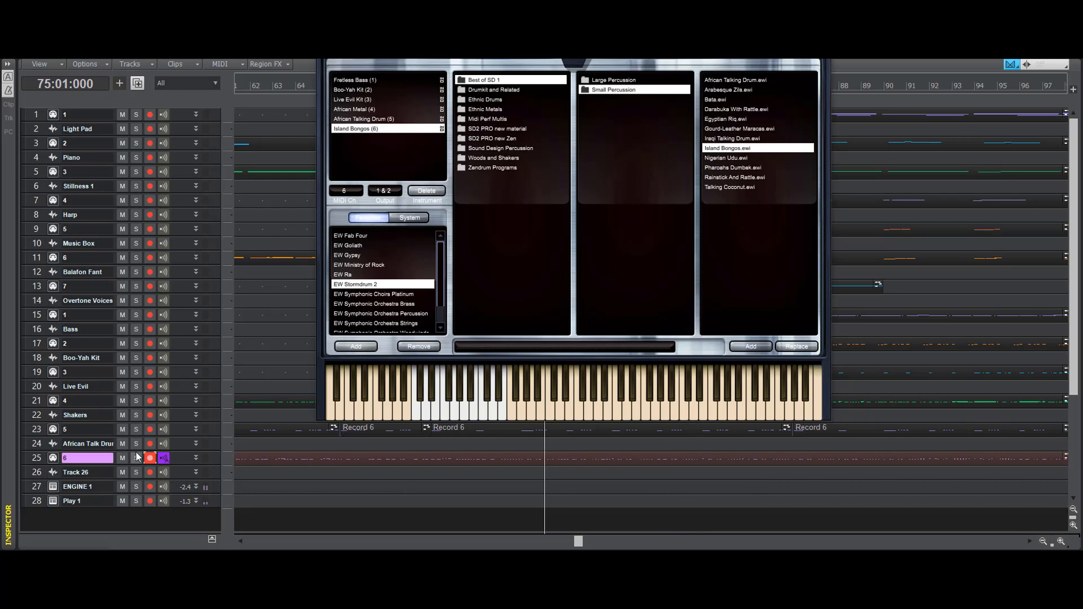
- Disarm track 25, close the Play 1 window and save the project
click(150, 457)
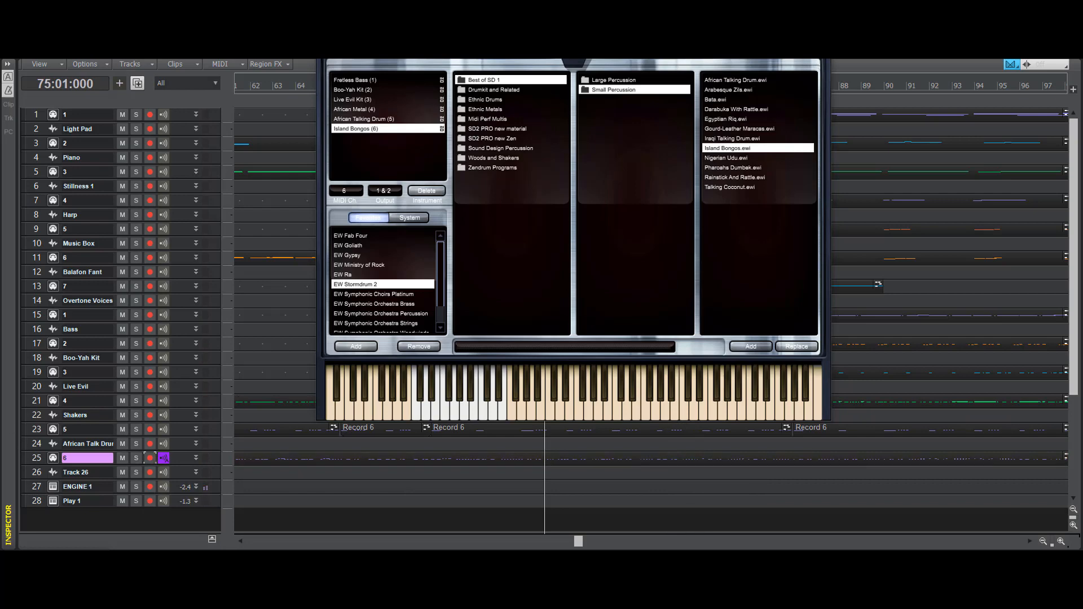
key(alt+F4)
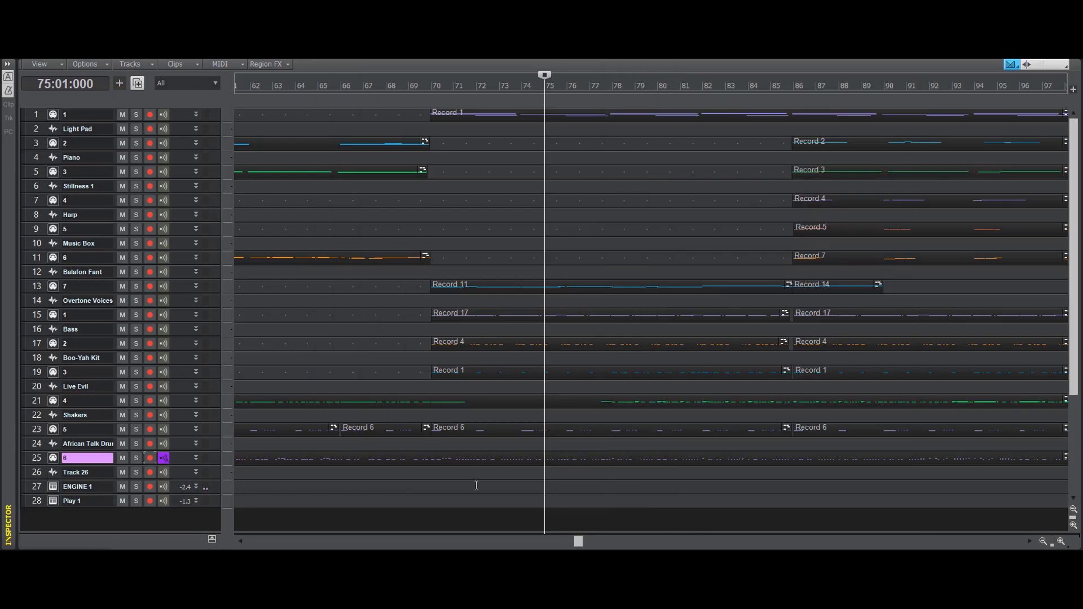
drag(584, 541, 440, 532)
click(404, 515)
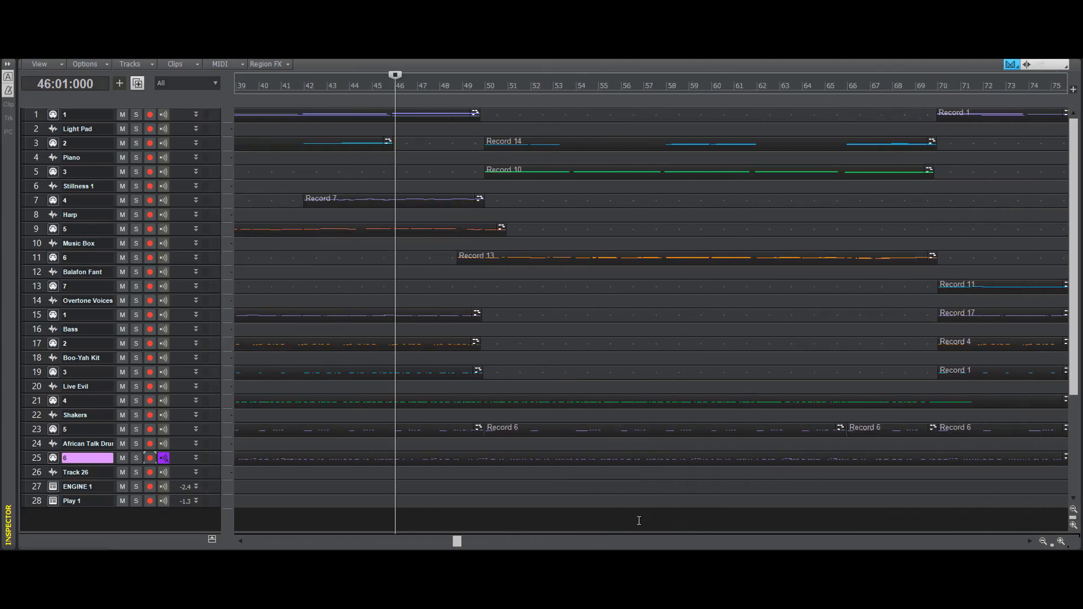
click(26, 23)
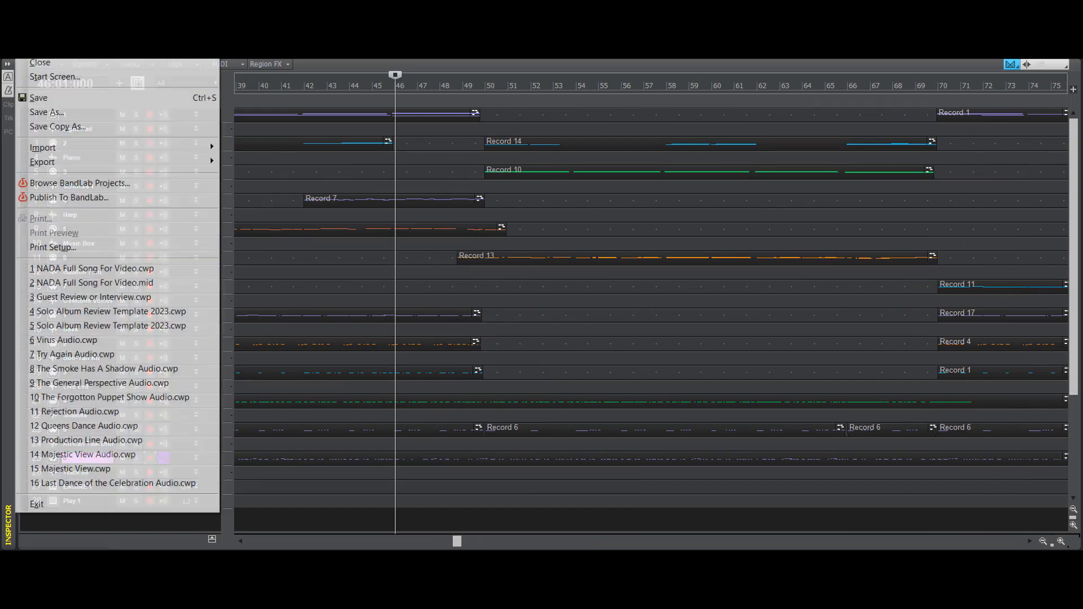
click(37, 101)
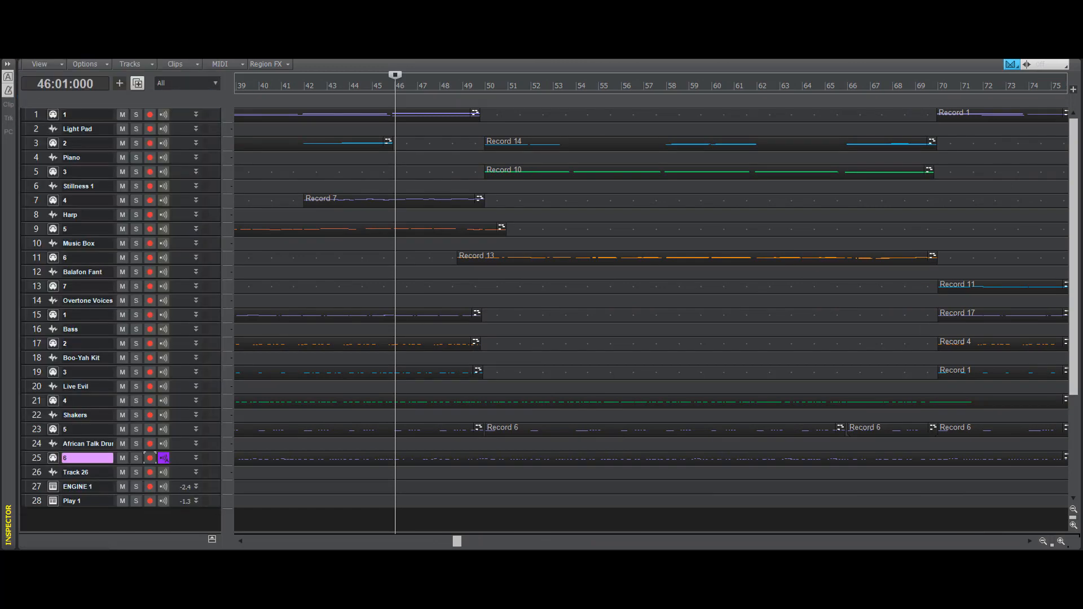
- Play the song from measure 46 and again from measure 68 to review the percussion, and close the Play 1 window
key(space)
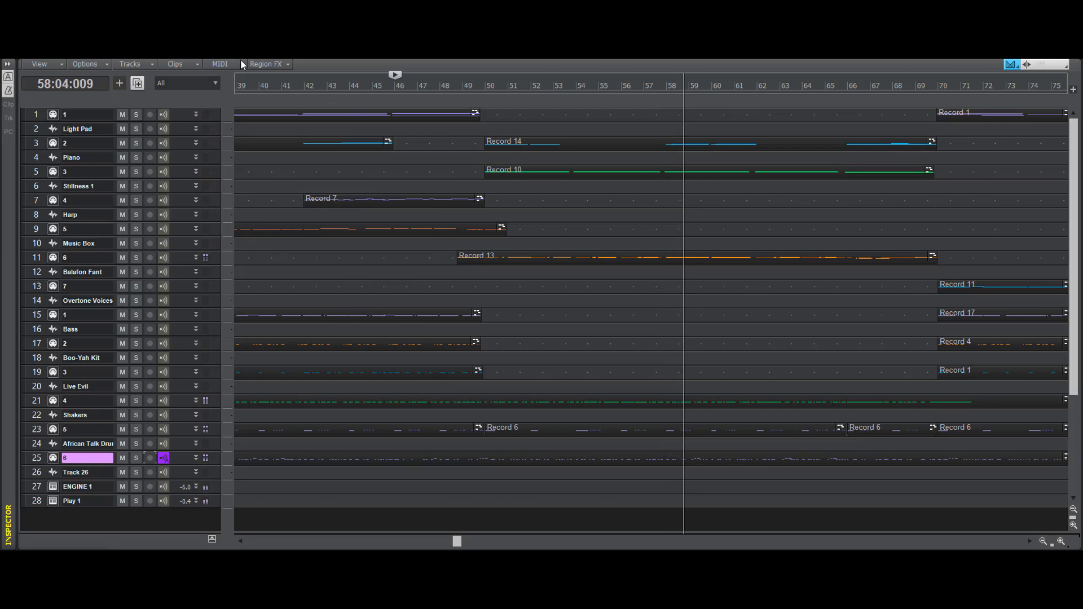
key(space)
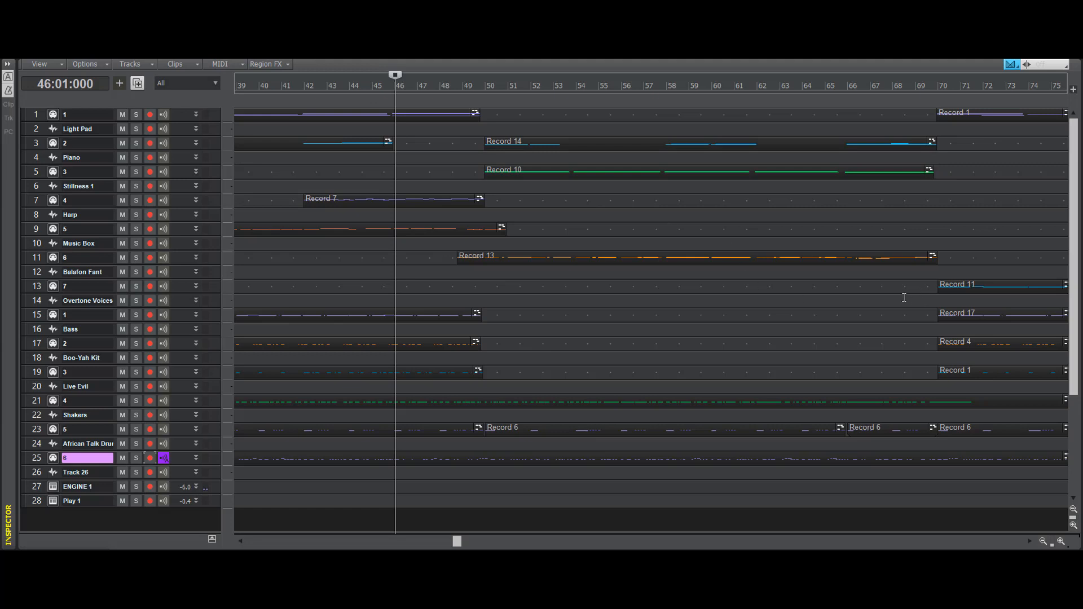
click(893, 285)
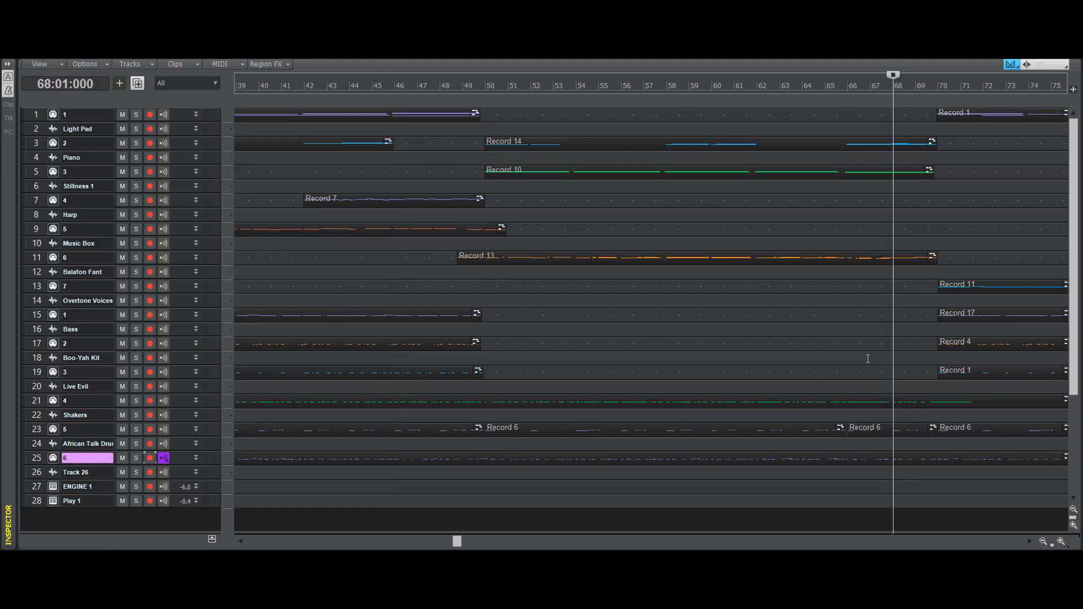
key(space)
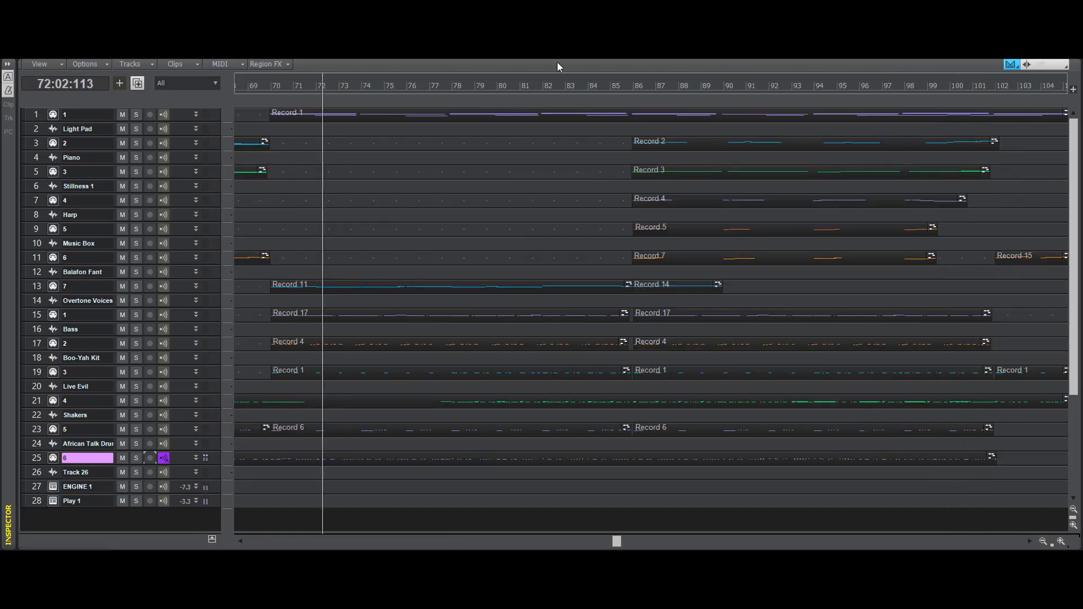
key(space)
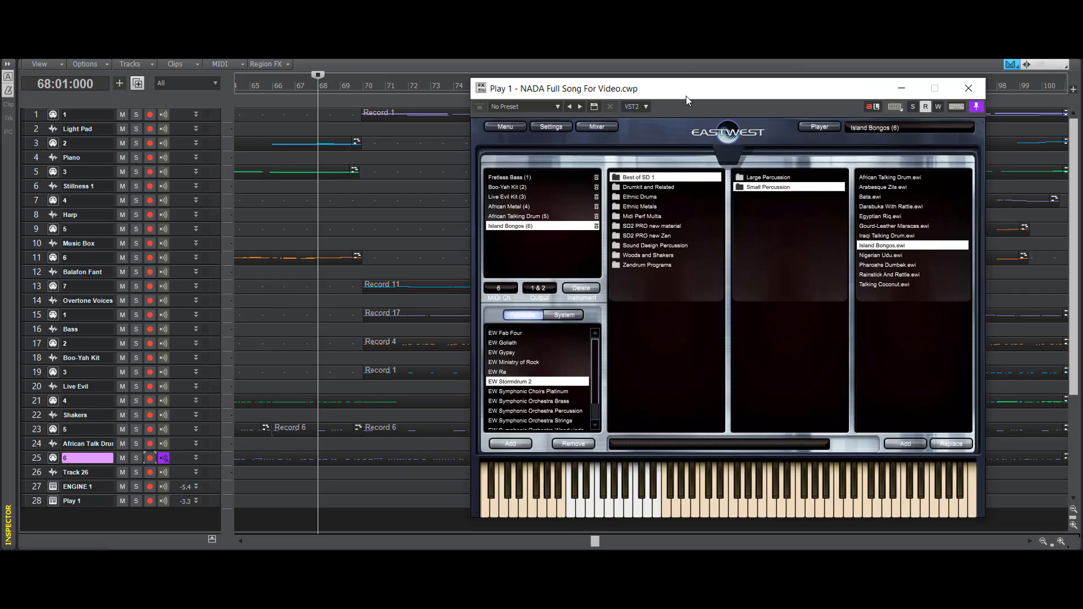
drag(687, 97, 475, 63)
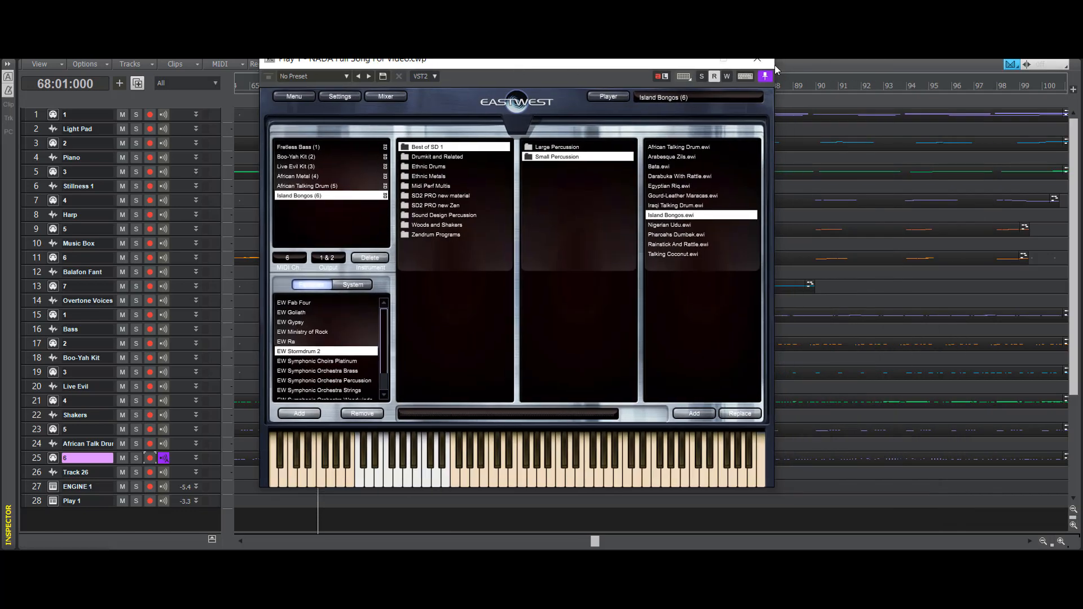
click(691, 62)
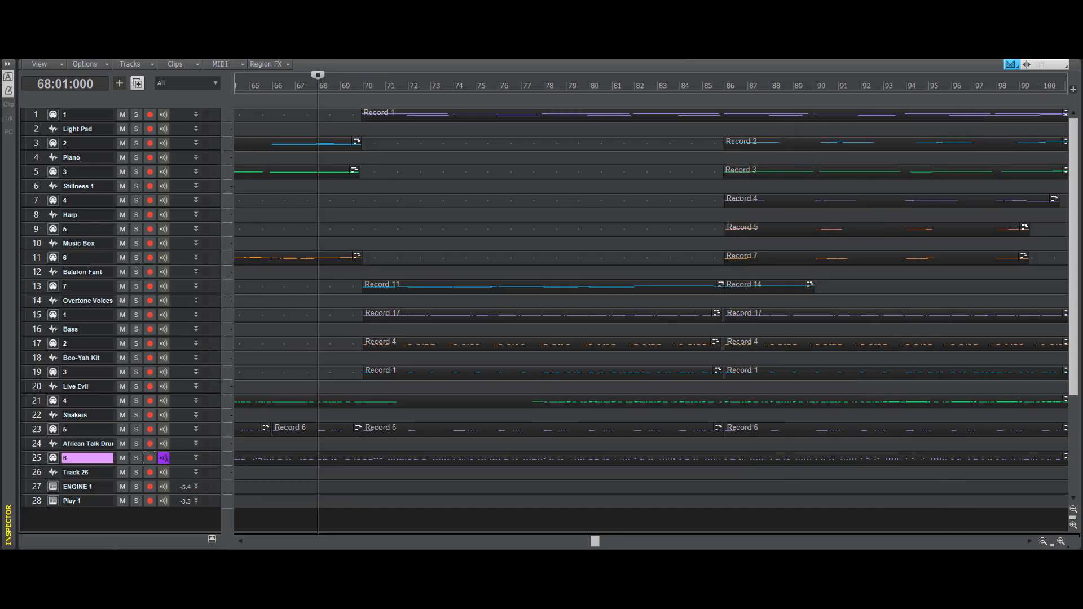
- Switch to the song's Excel track sheet and enter May 20th, 2023 as the date in cell D2
drag(1081, 68, 309, 6)
click(589, 174)
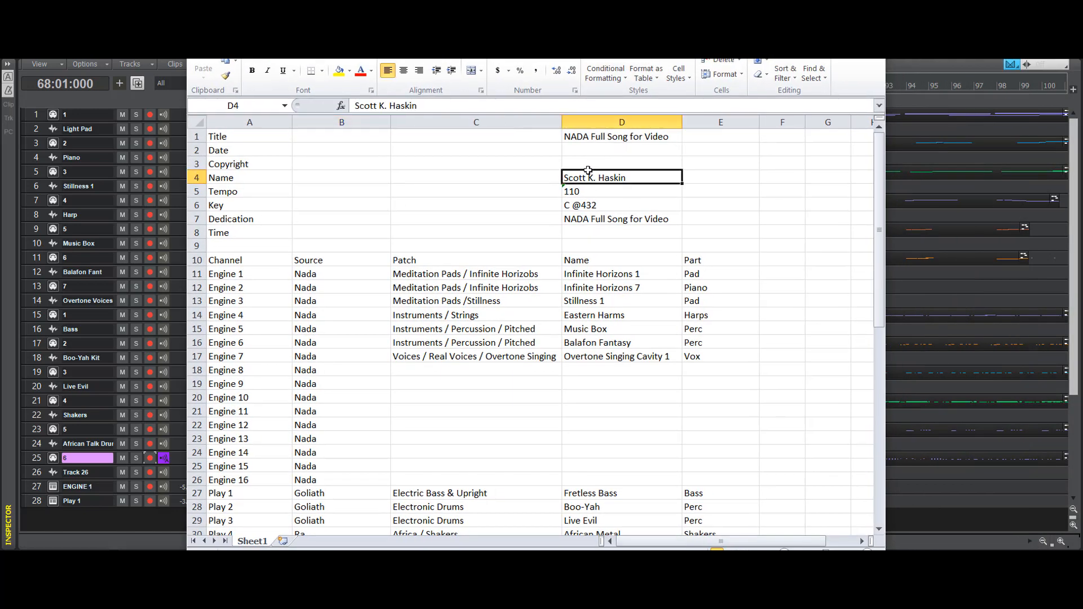
click(593, 153)
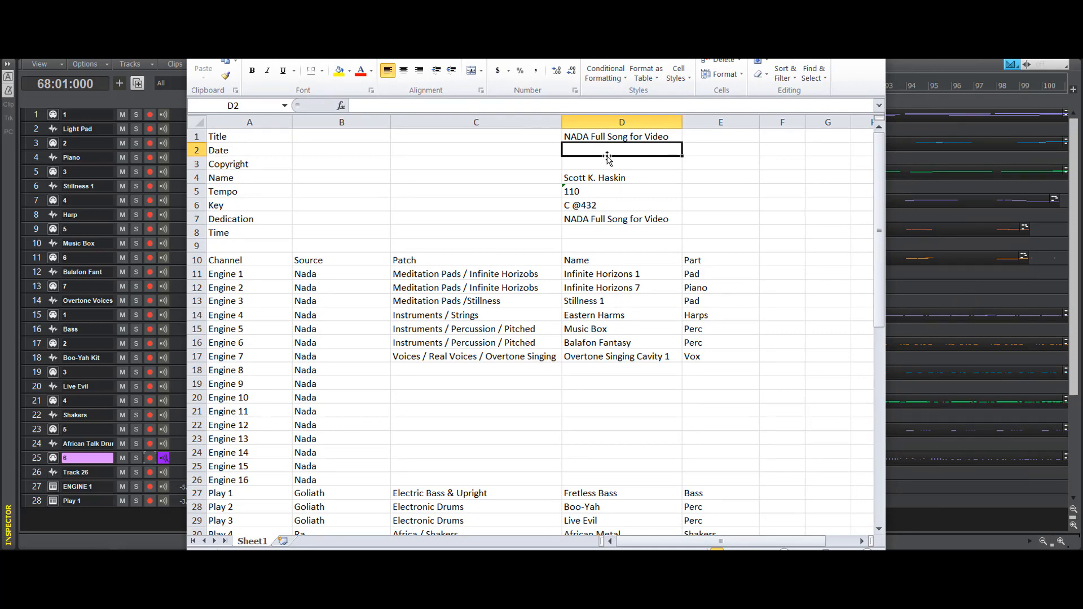
text(May)
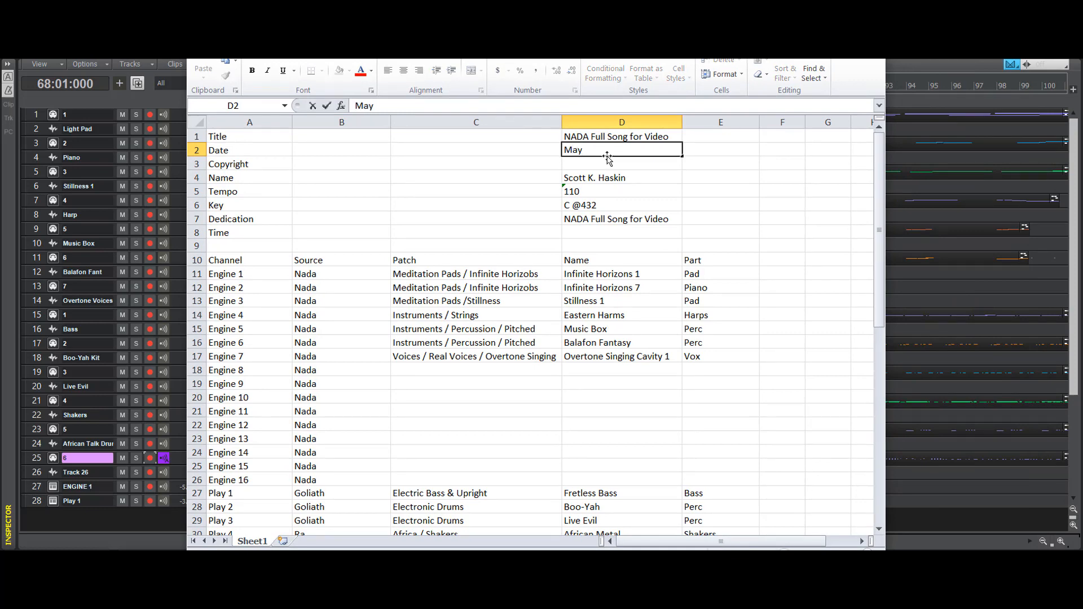
text( 20th, 2023)
key(Return)
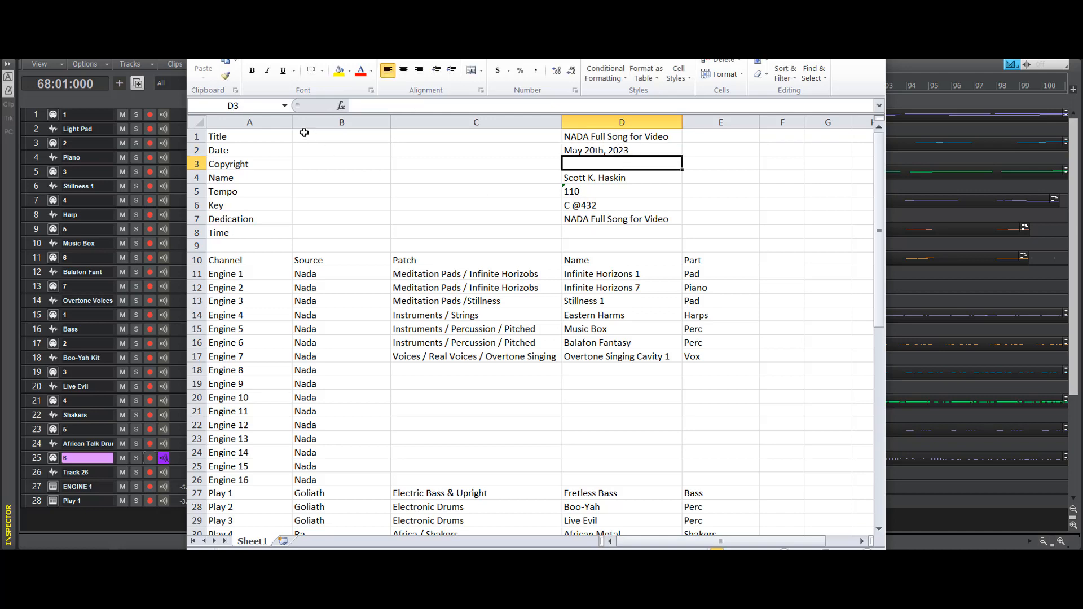
click(233, 139)
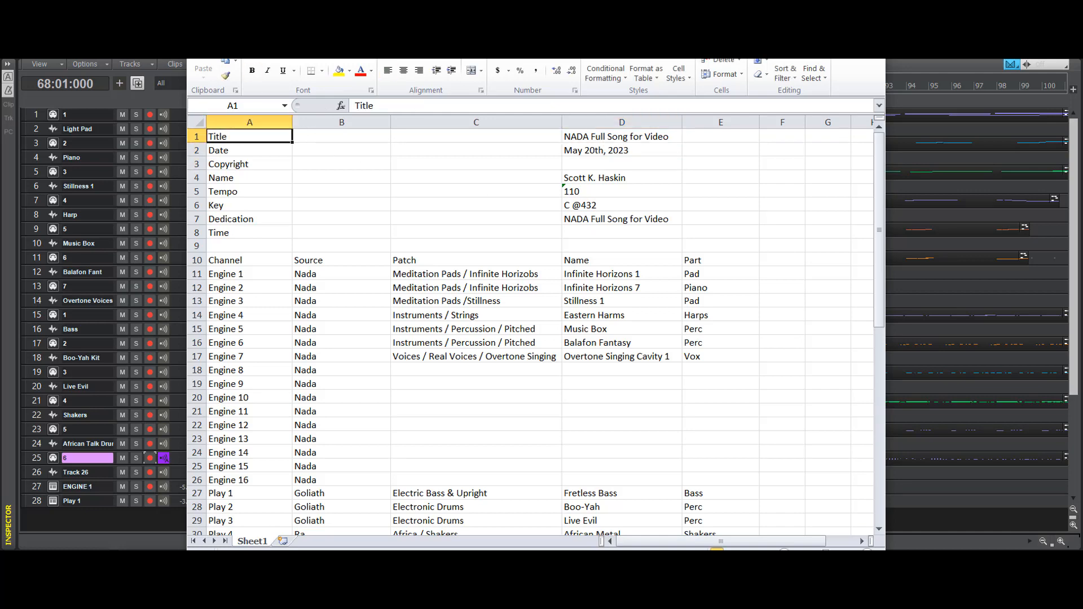
click(504, 559)
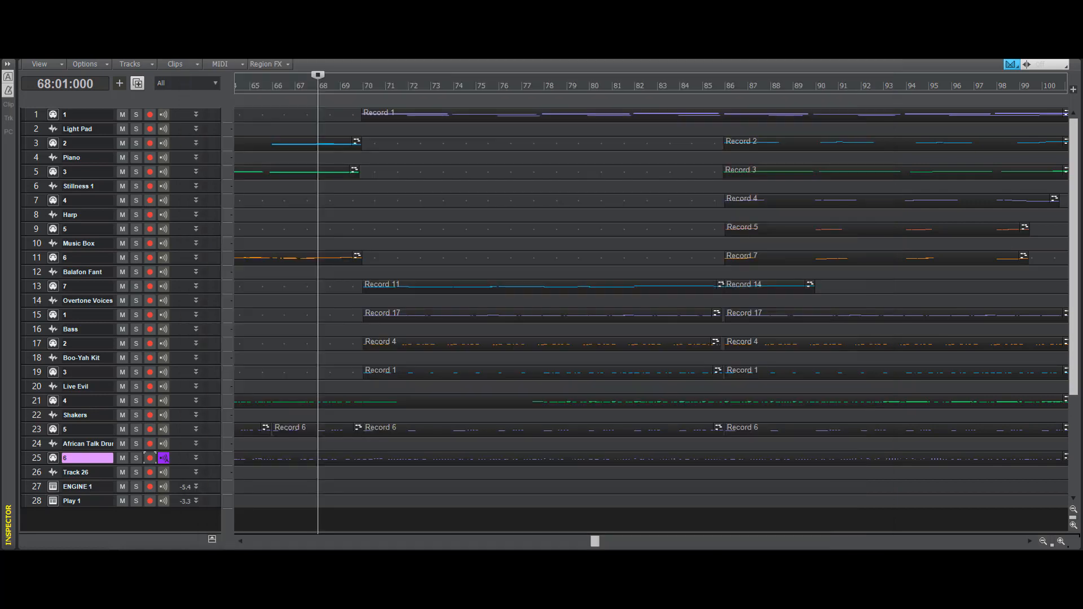
click(497, 559)
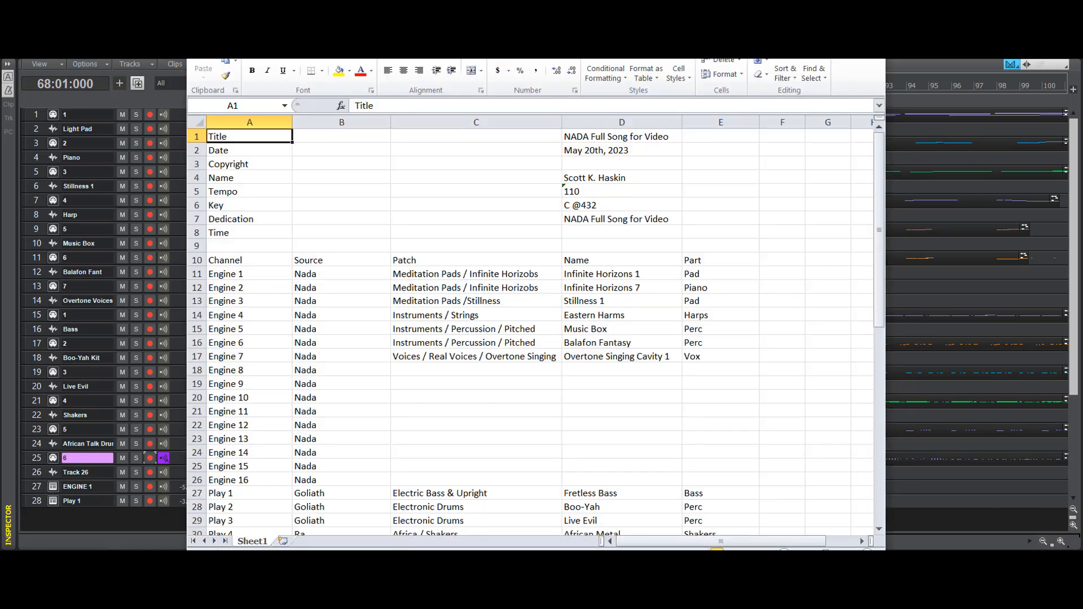
- Bring the Excel track sheet back over the Cakewalk project and look through its song details and channel rows
drag(508, 12, 1082, 23)
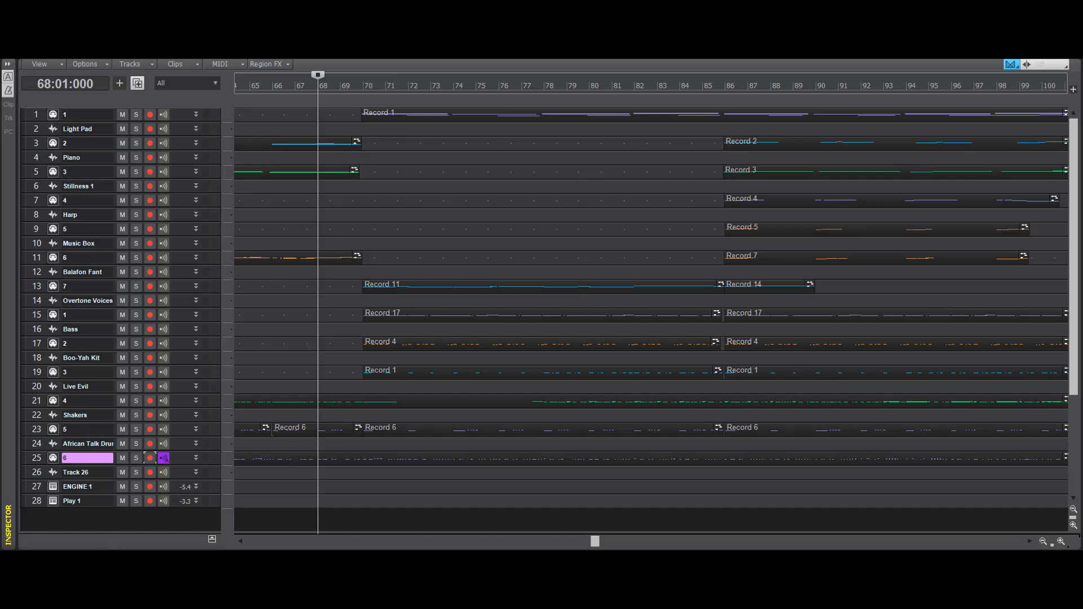
drag(1082, 7, 592, 2)
scroll(587, 330, down, 2)
scroll(590, 330, down, 2)
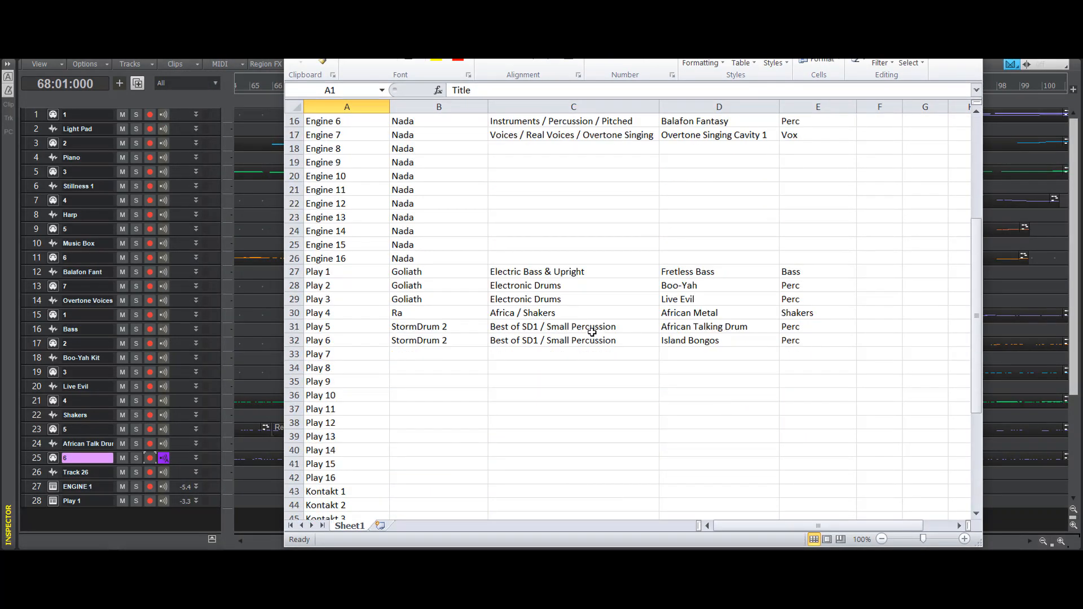
scroll(588, 326, up, 3)
scroll(572, 272, up, 1)
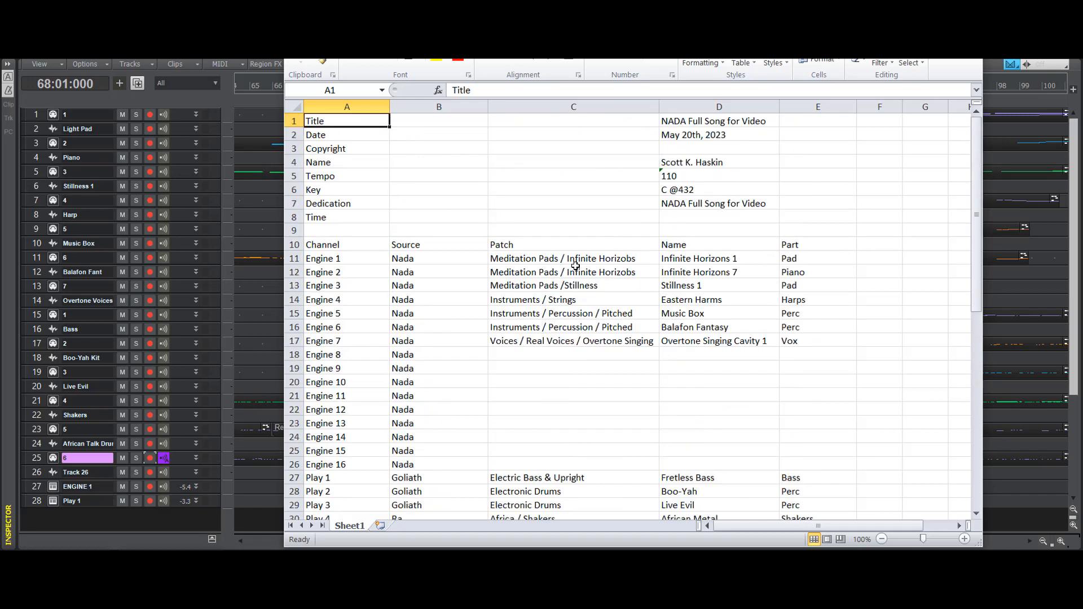
click(686, 146)
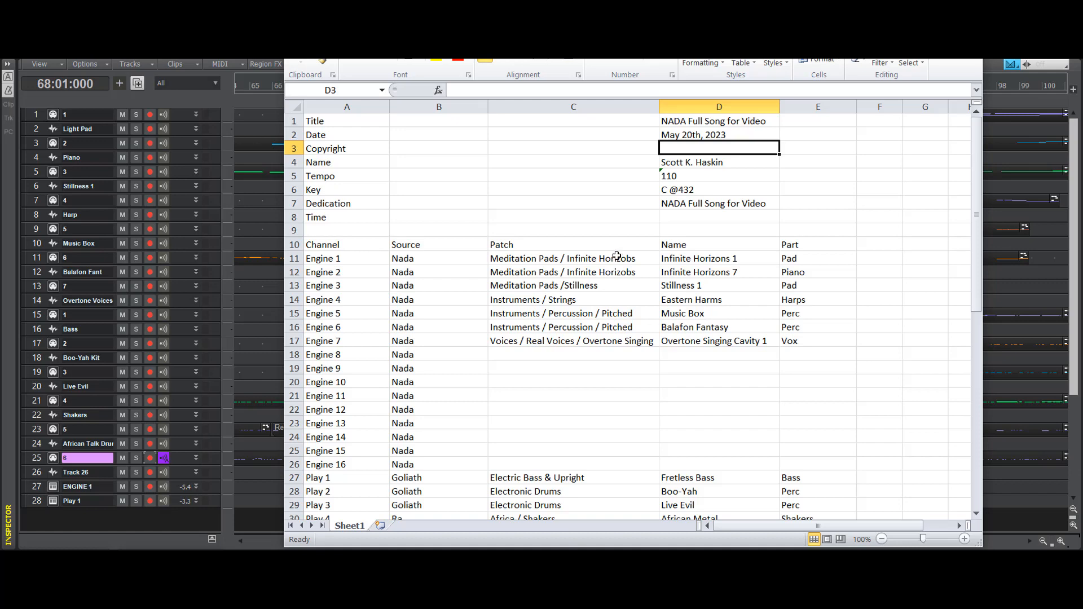
click(691, 189)
- Delete the unused Engine 8 to Engine 16 rows from the track sheet
scroll(354, 315, down, 3)
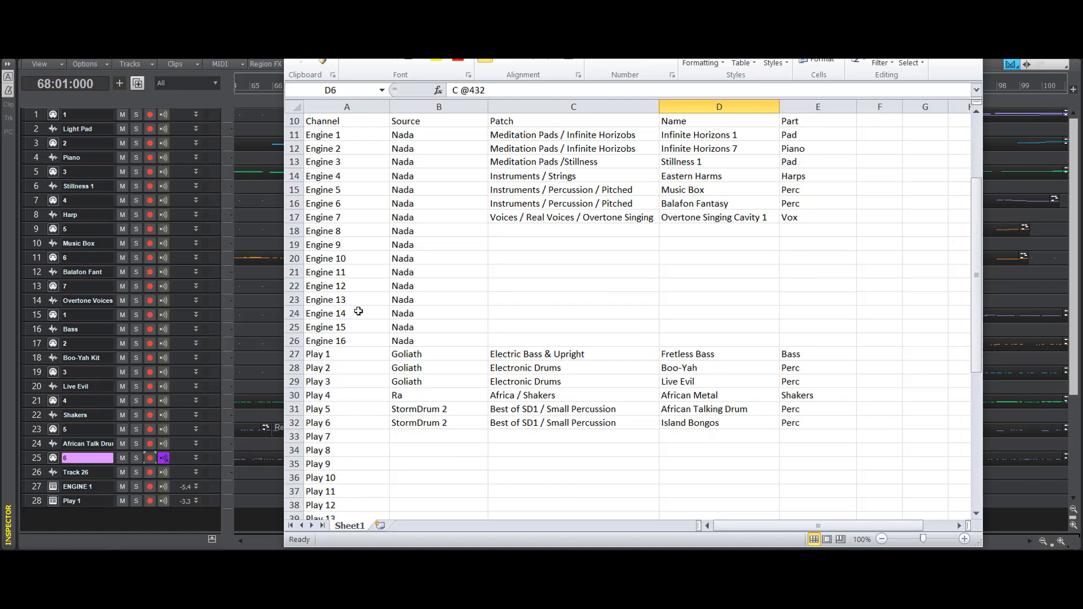
click(291, 231)
drag(290, 231, 289, 341)
right_click(289, 286)
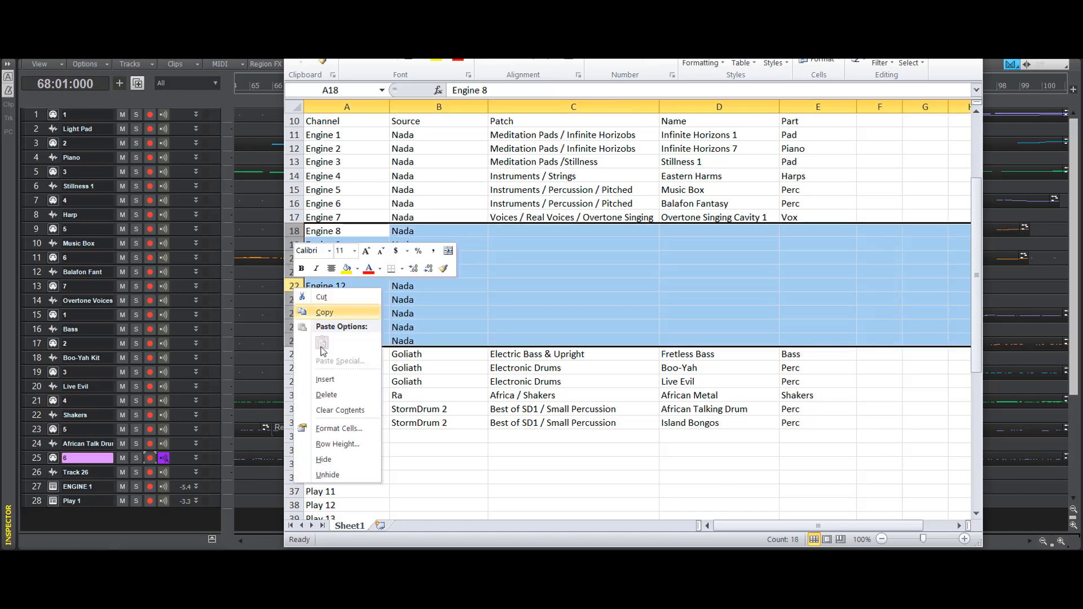
click(325, 397)
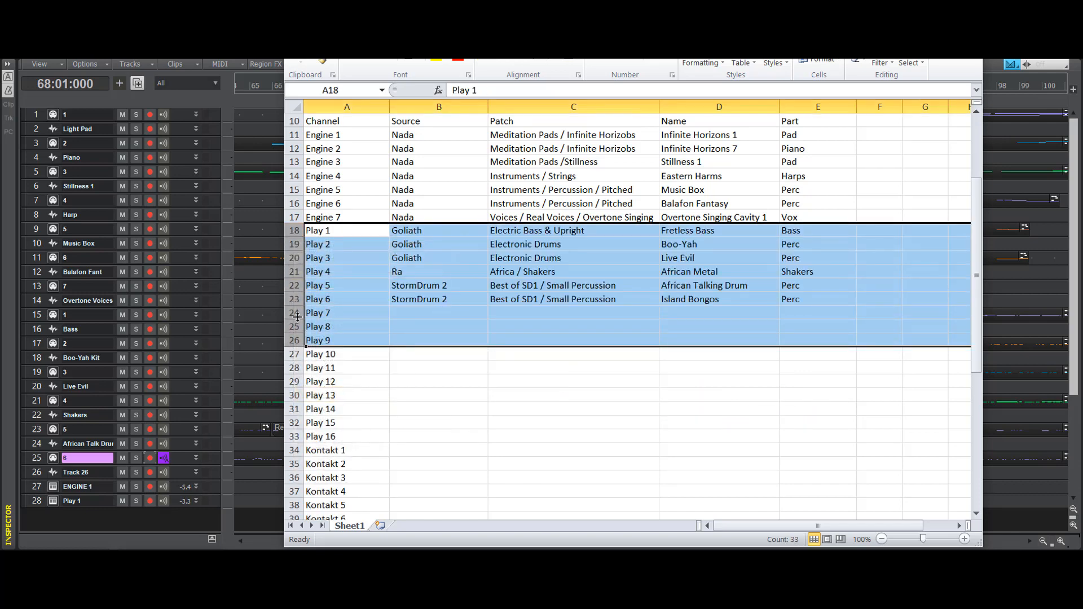
- Delete the unused rows from Play 7 through Kontakt 16 from the track sheet
drag(293, 313, 292, 450)
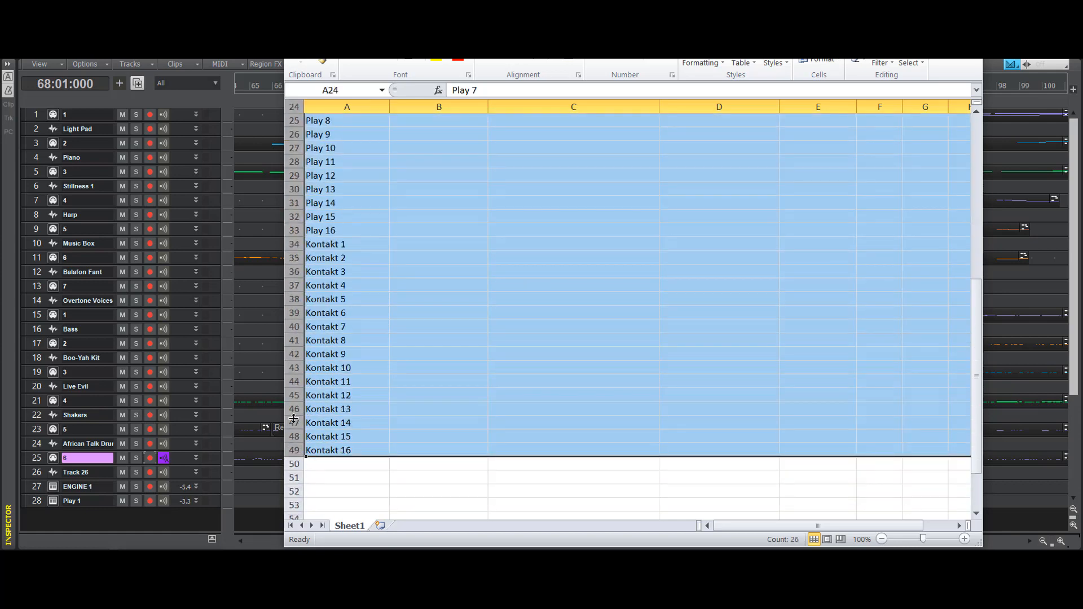
right_click(298, 422)
click(338, 333)
click(378, 317)
scroll(378, 319, up, 3)
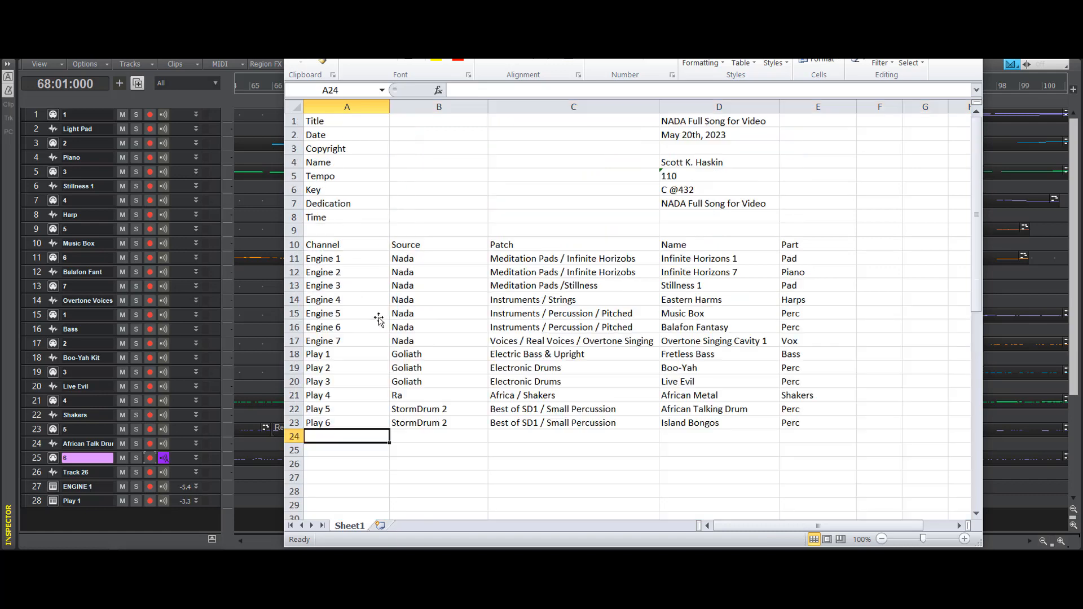
- Save a PDF copy of the track sheet as Patches.pdf in the project folder
click(340, 117)
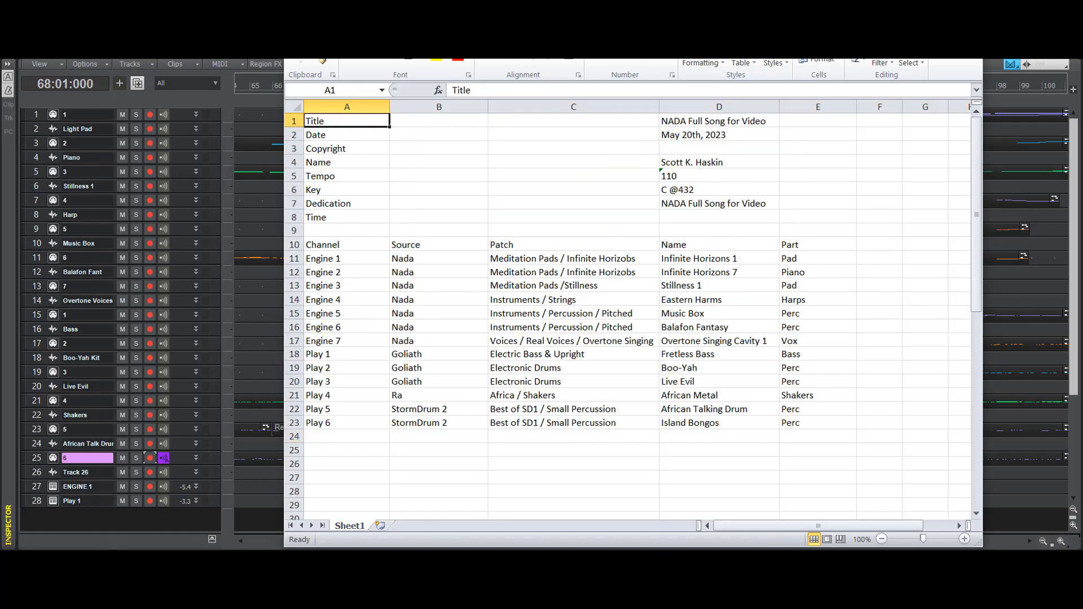
click(302, 11)
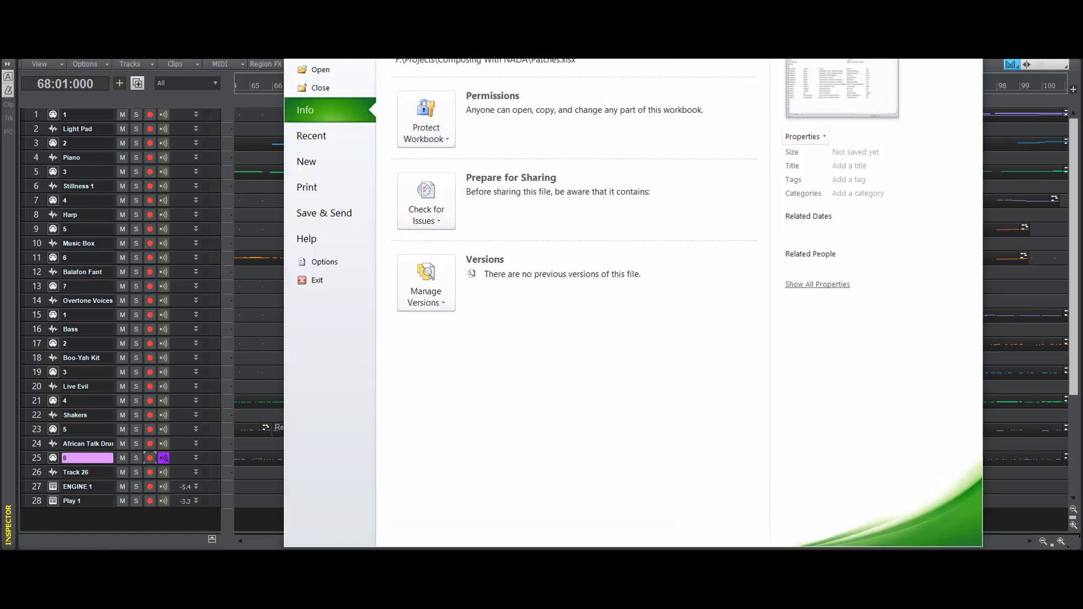
click(327, 56)
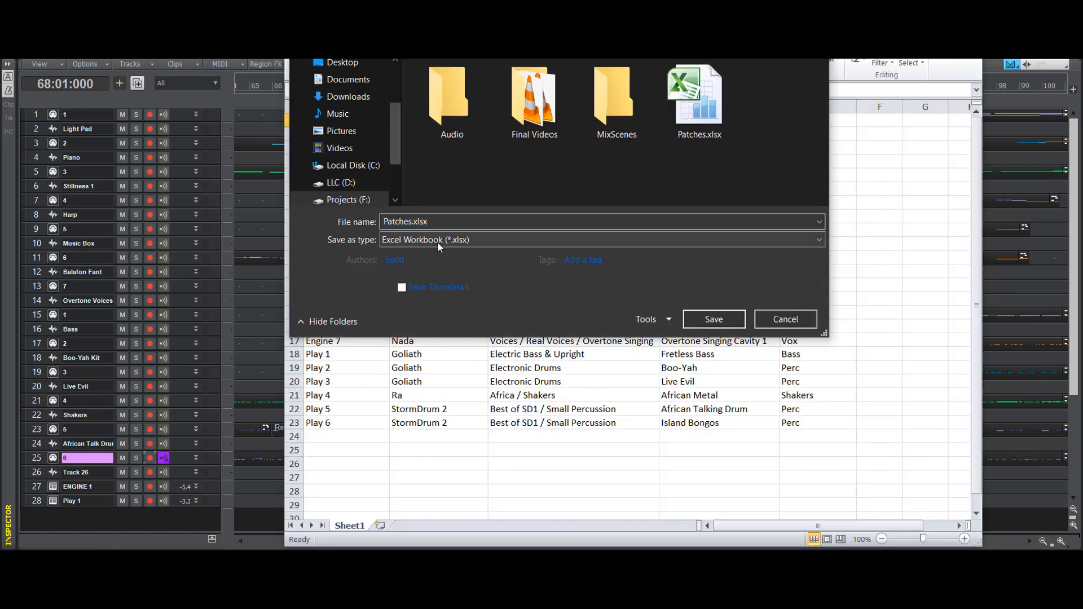
click(438, 242)
click(418, 519)
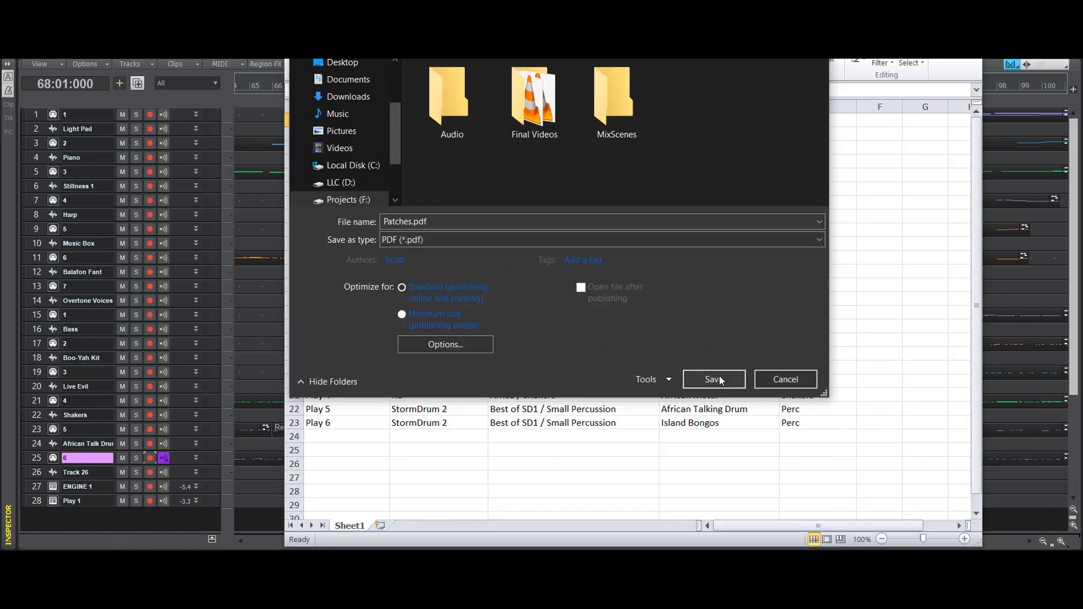
click(714, 380)
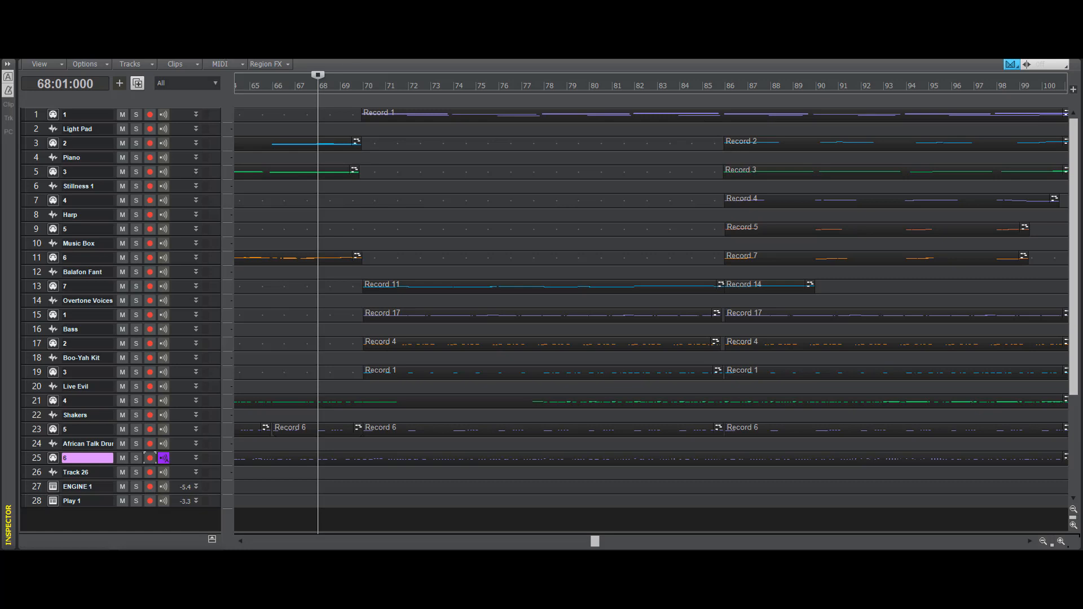
- Switch to Cakewalk, return to the start of the song and save the project
key(ctrl+Home)
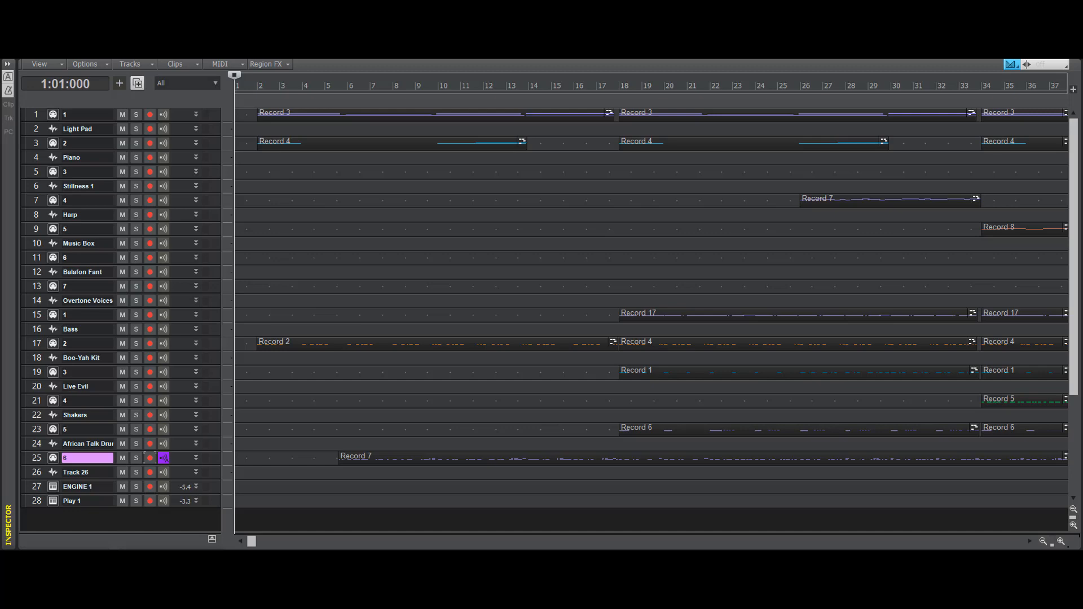
click(25, 19)
click(59, 101)
- Save the song in MIDI Format 1 as NADA Full Song For Video.mid, replacing the existing file
click(26, 19)
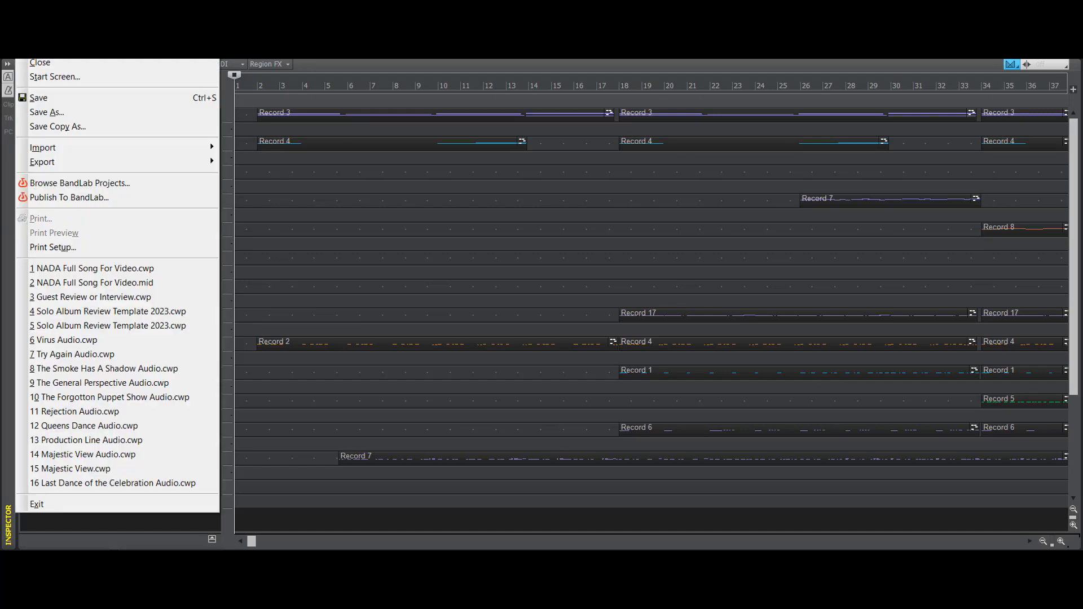
click(52, 112)
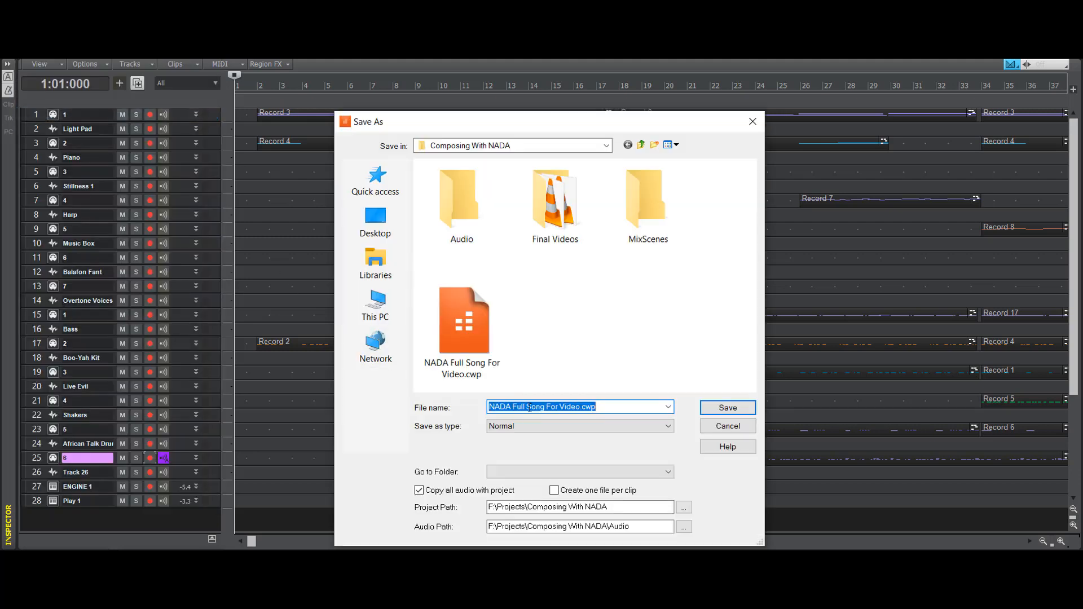
click(534, 426)
click(534, 475)
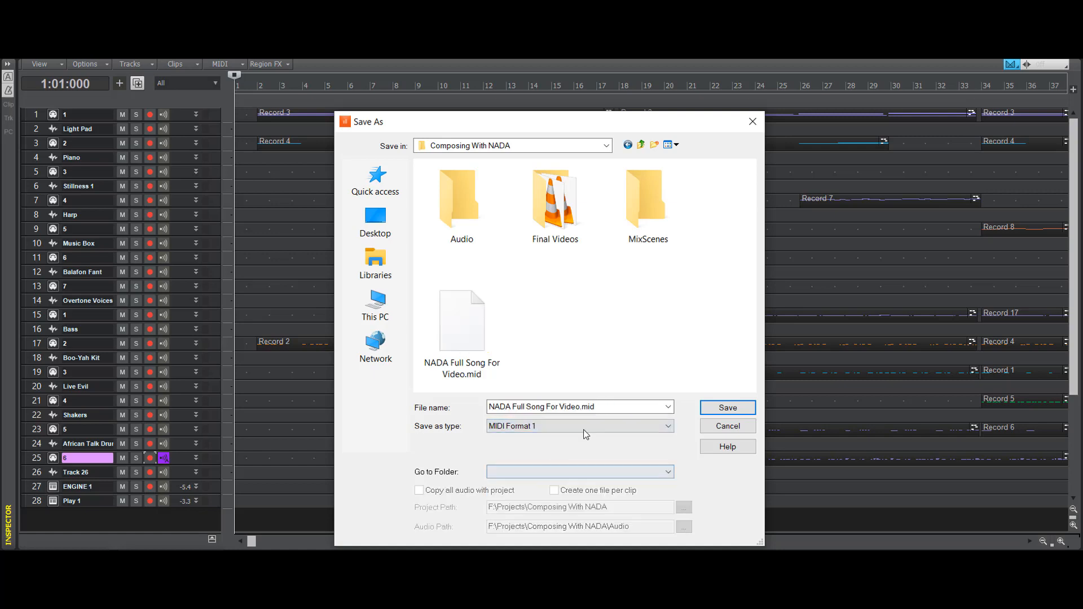
click(733, 408)
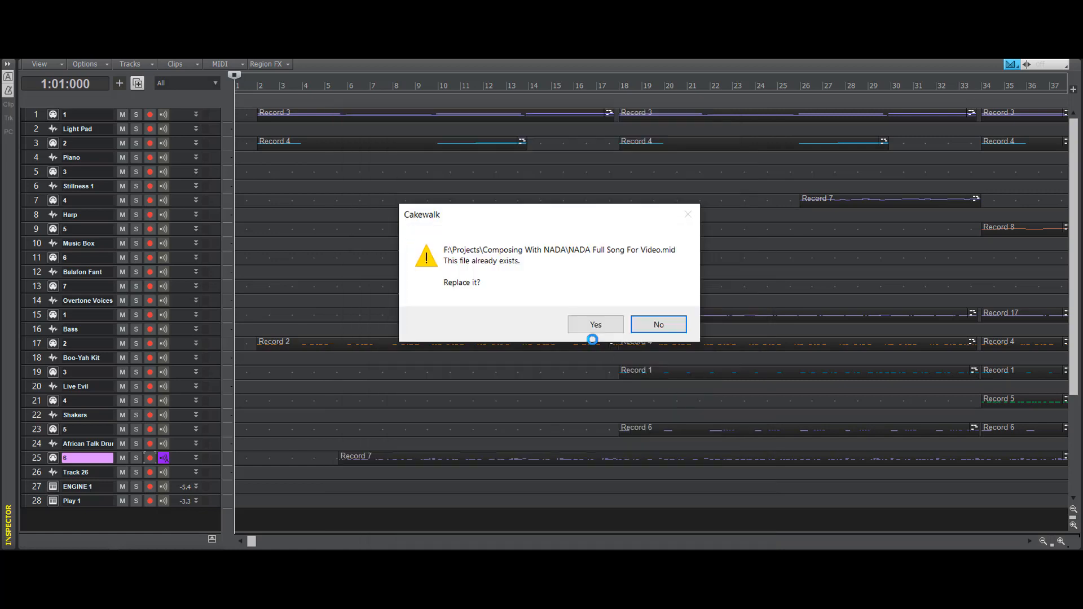
click(584, 323)
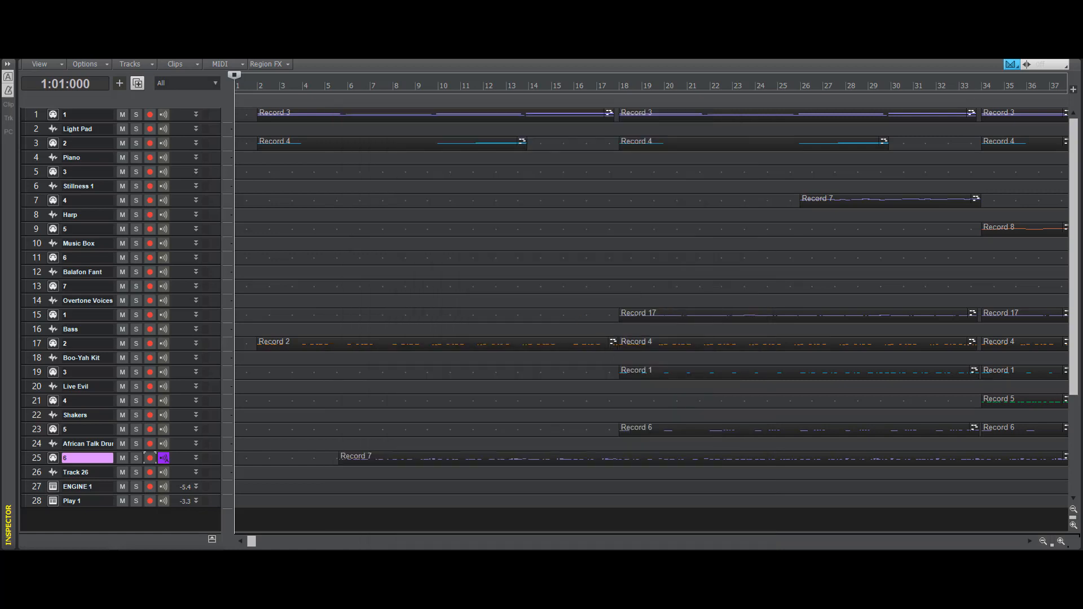
- Save the song as a Normal project named NADA Full Song For Video AUDIO.cwp, copying all audio with the project
key(alt+f)
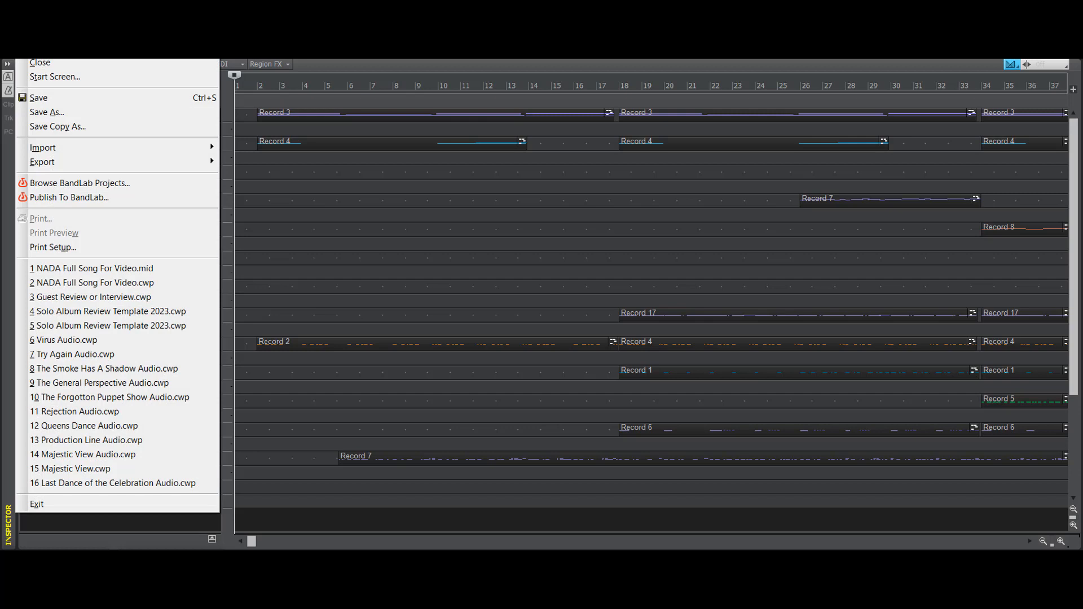
key(Escape)
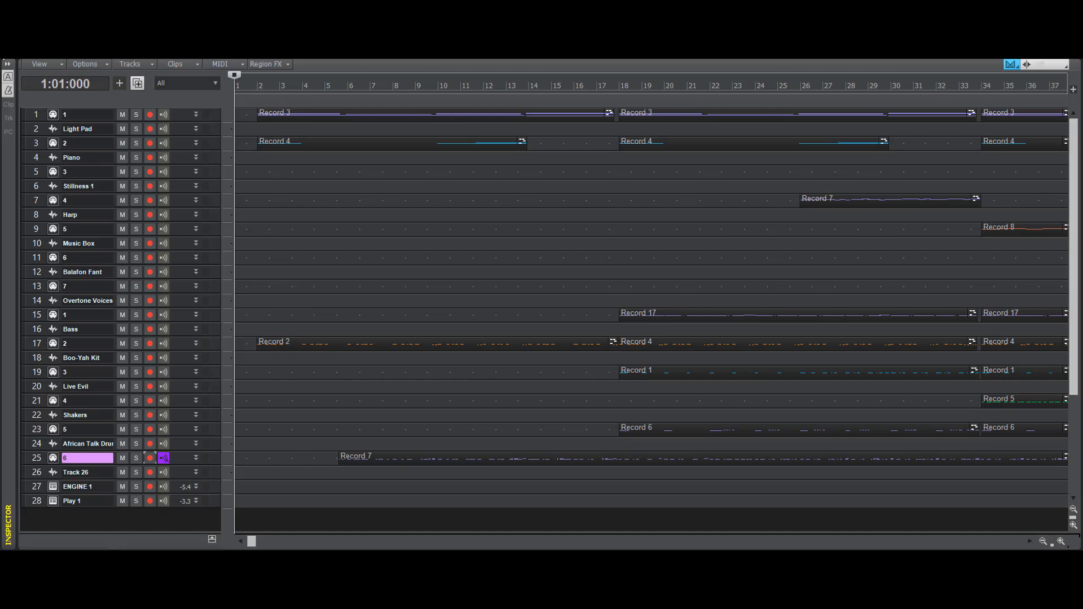
click(24, 22)
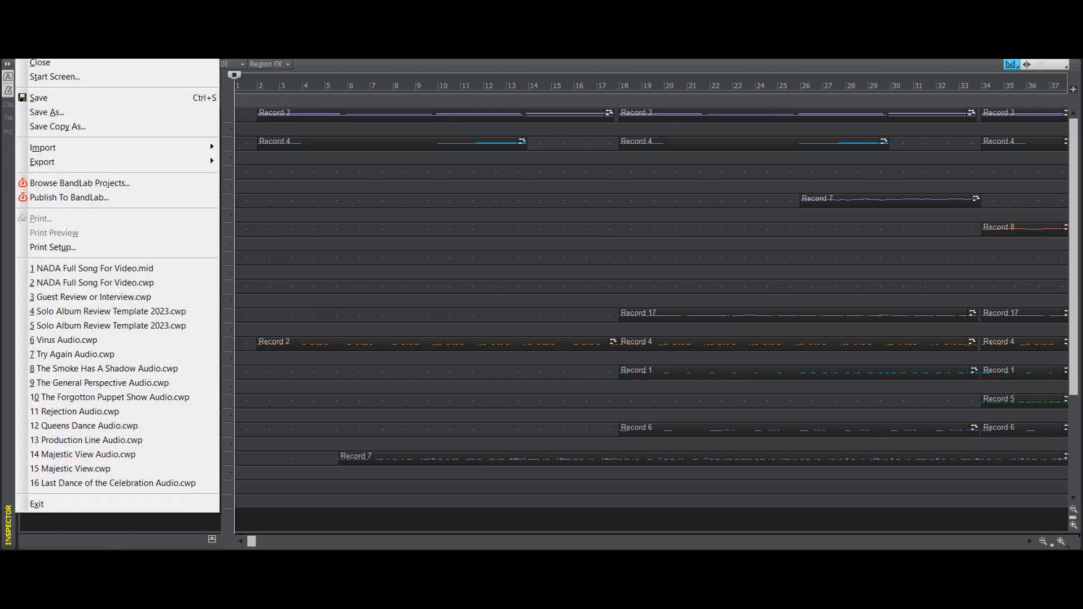
click(54, 116)
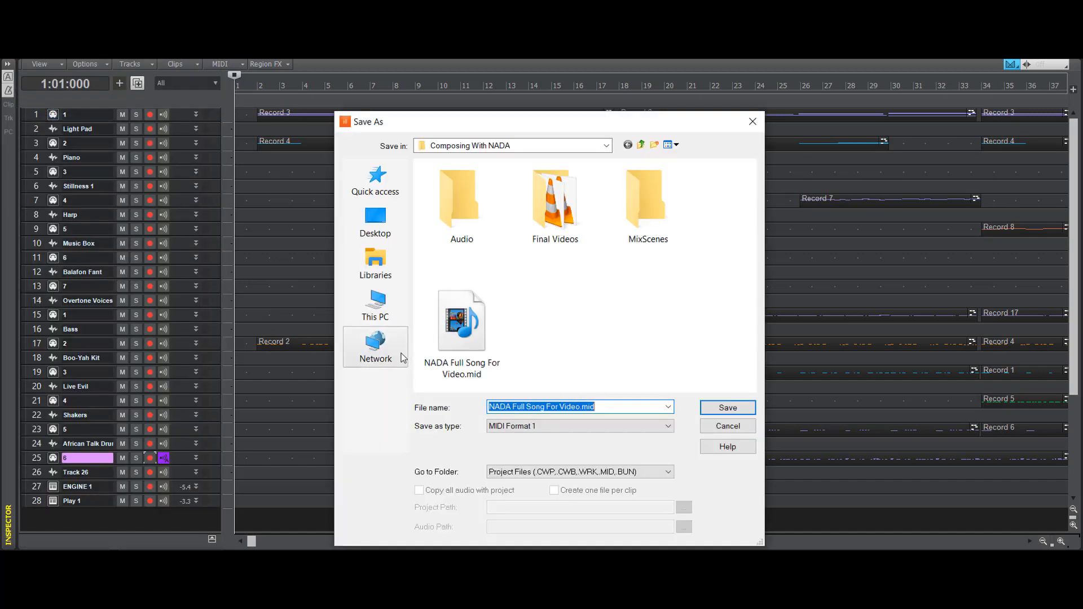
click(636, 410)
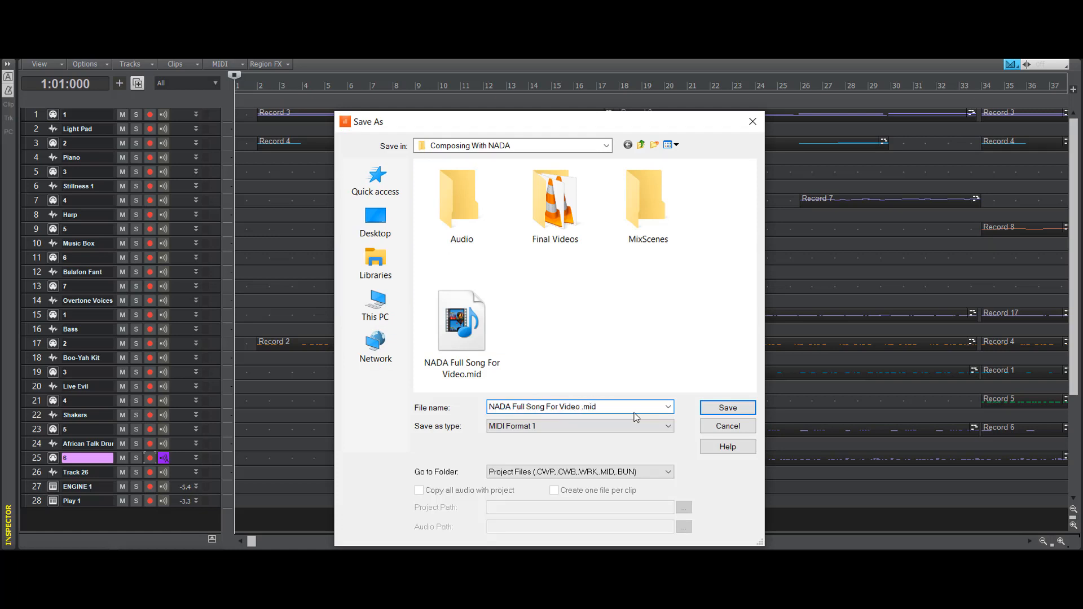
text(AUDIO)
click(582, 427)
click(566, 443)
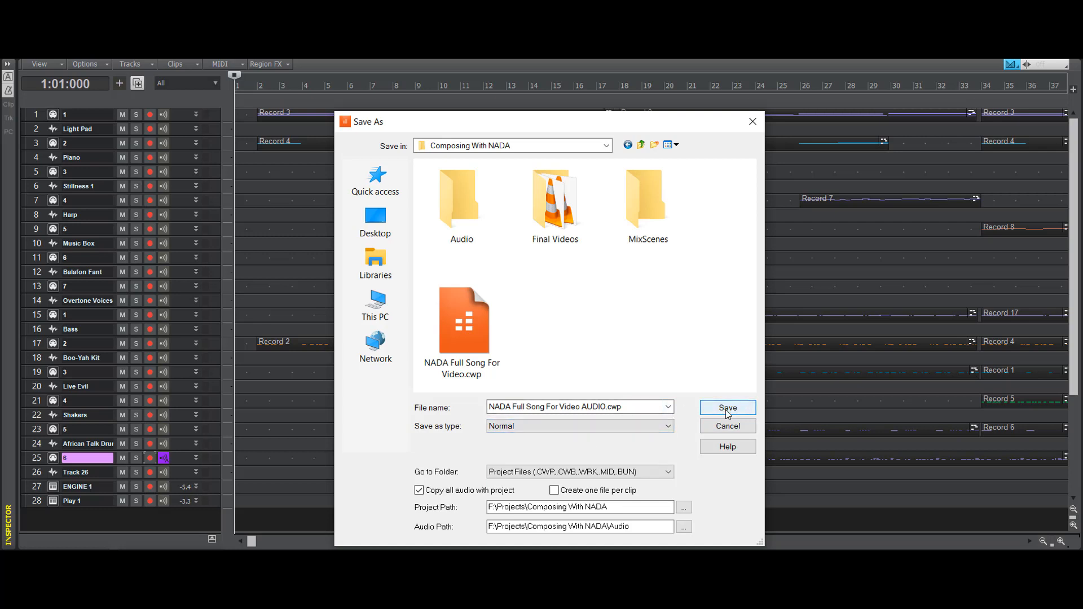
click(727, 409)
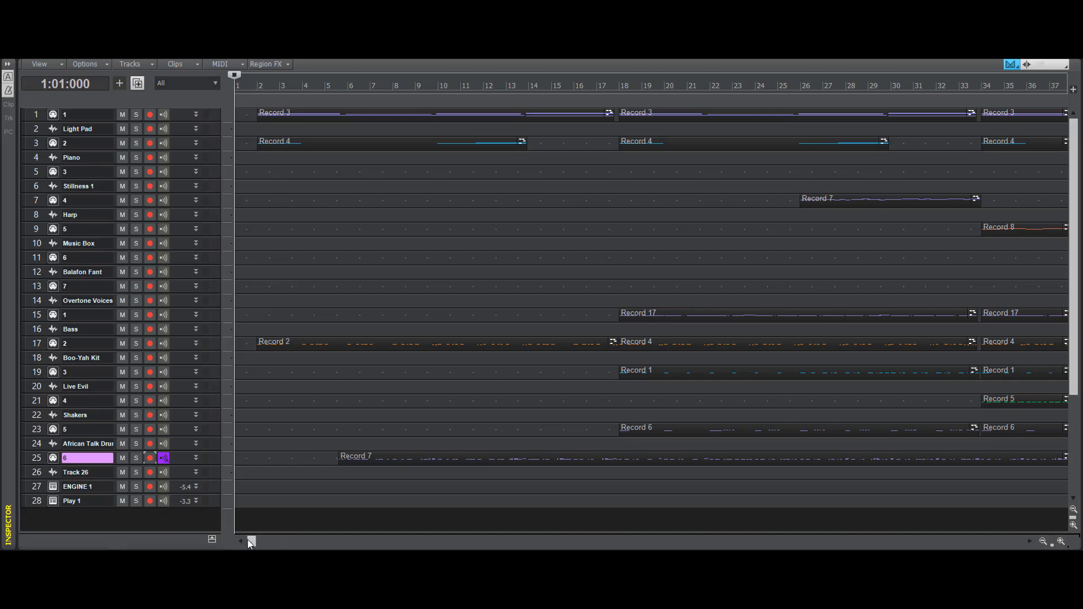
- Locate the song's end and play from measure 119 to hear how the ending fades out
drag(250, 543, 753, 531)
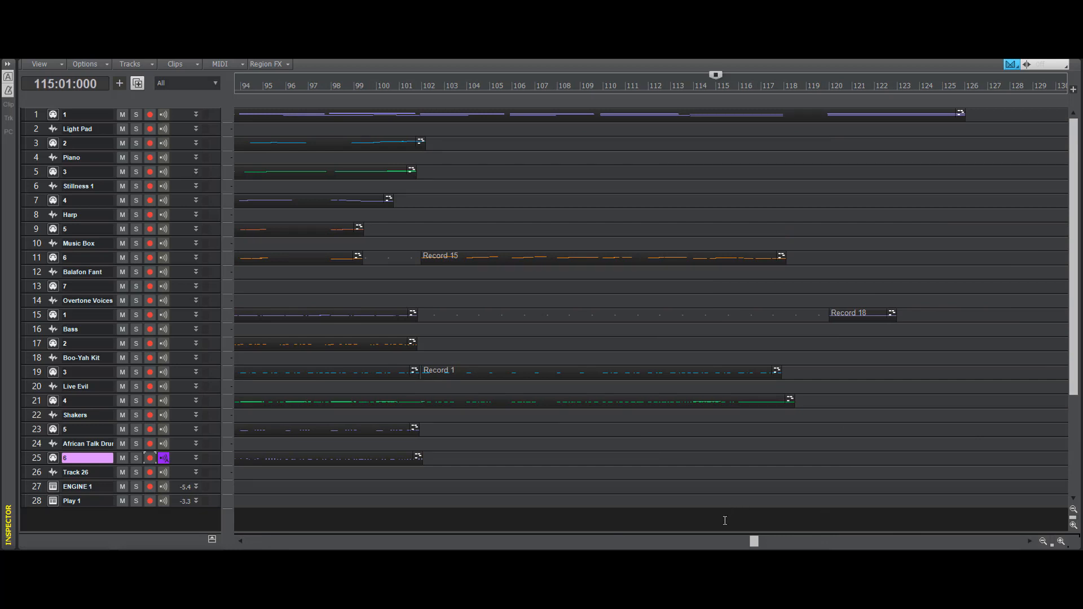
click(728, 516)
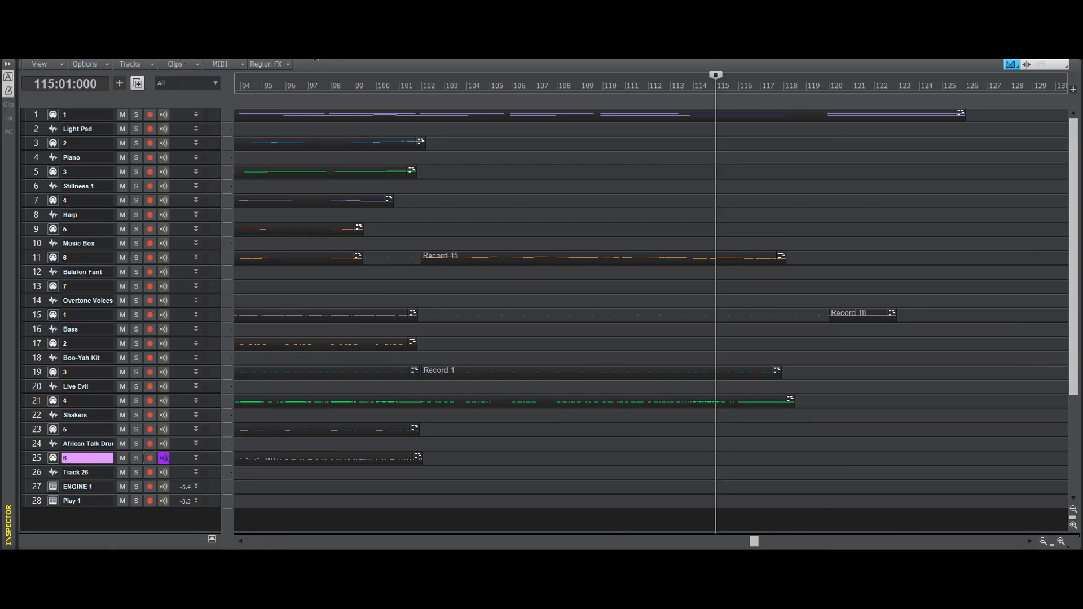
click(313, 51)
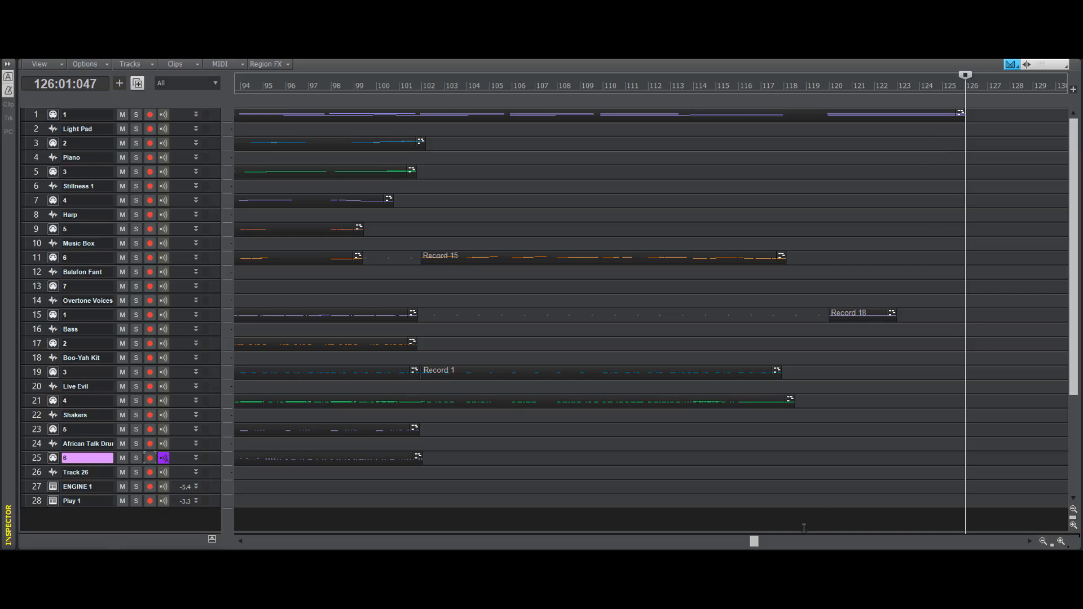
click(807, 529)
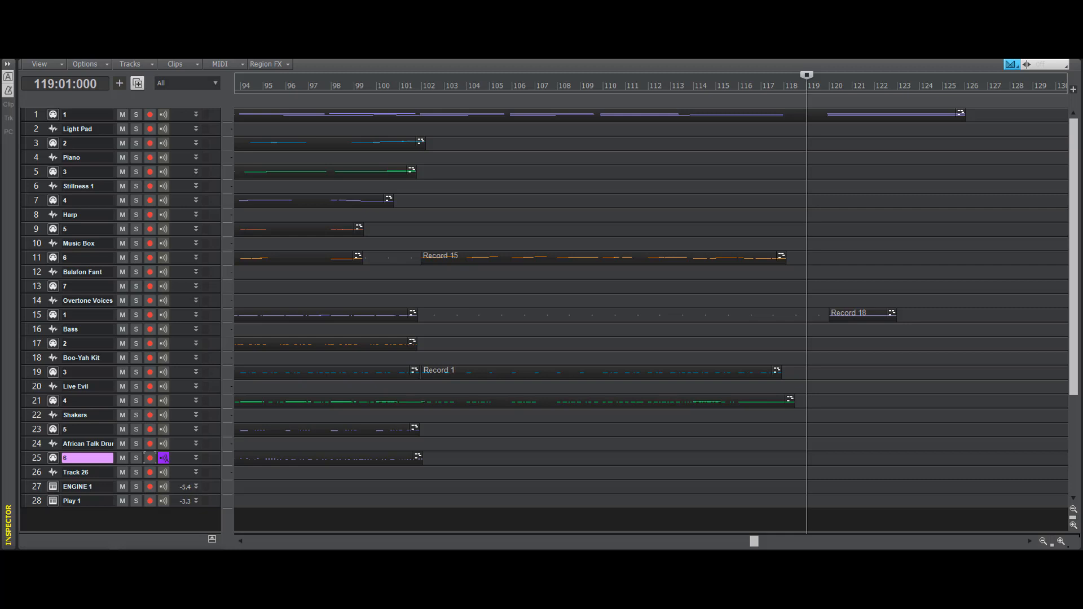
key(space)
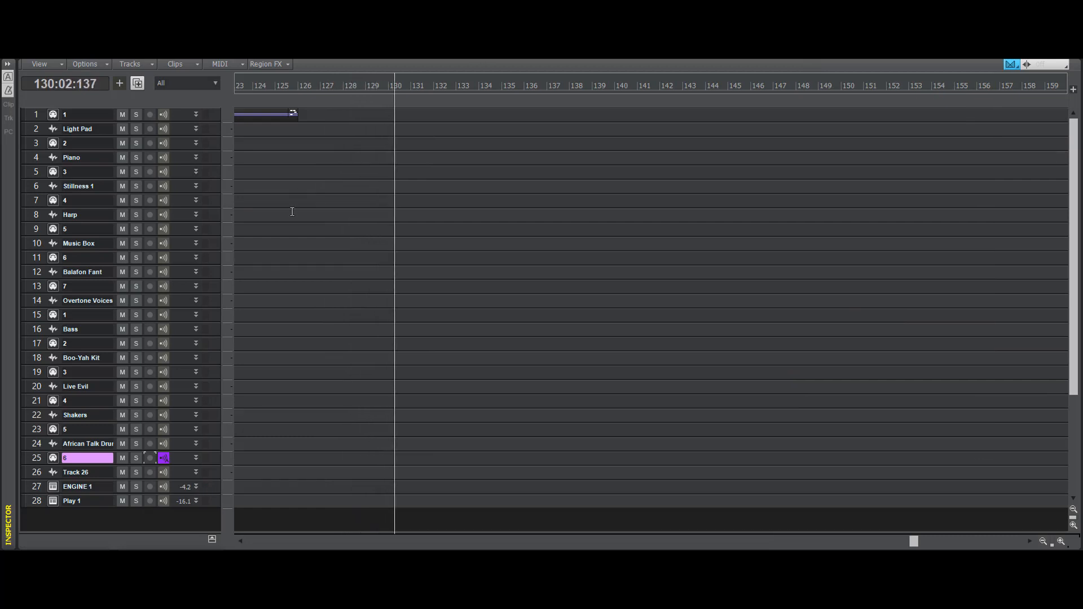
click(363, 130)
key(space)
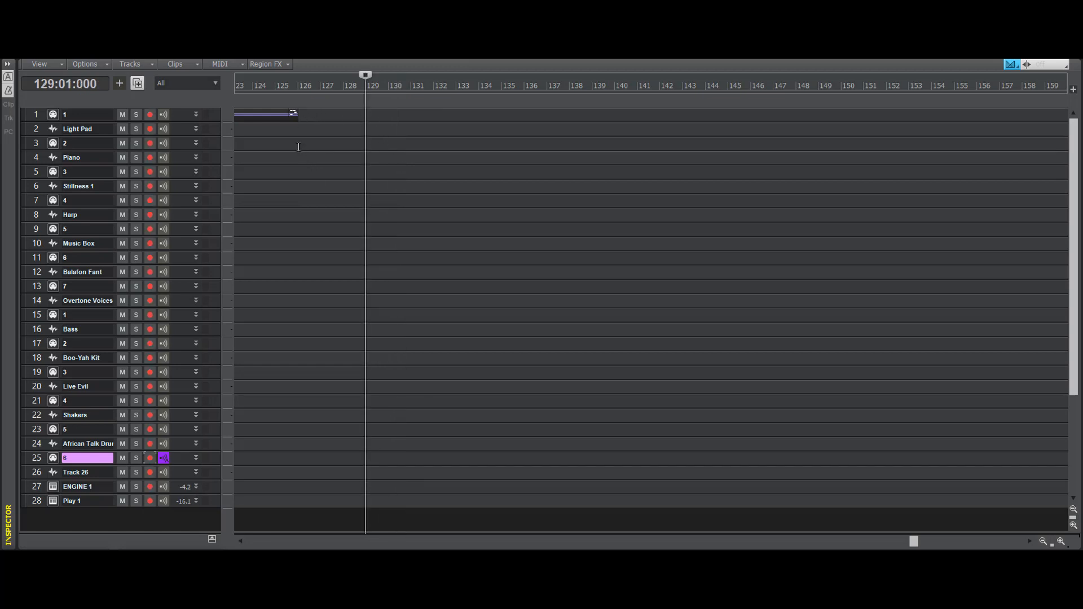
- Extend the last clip on track 1 from measure 126 to about measure 131
click(297, 144)
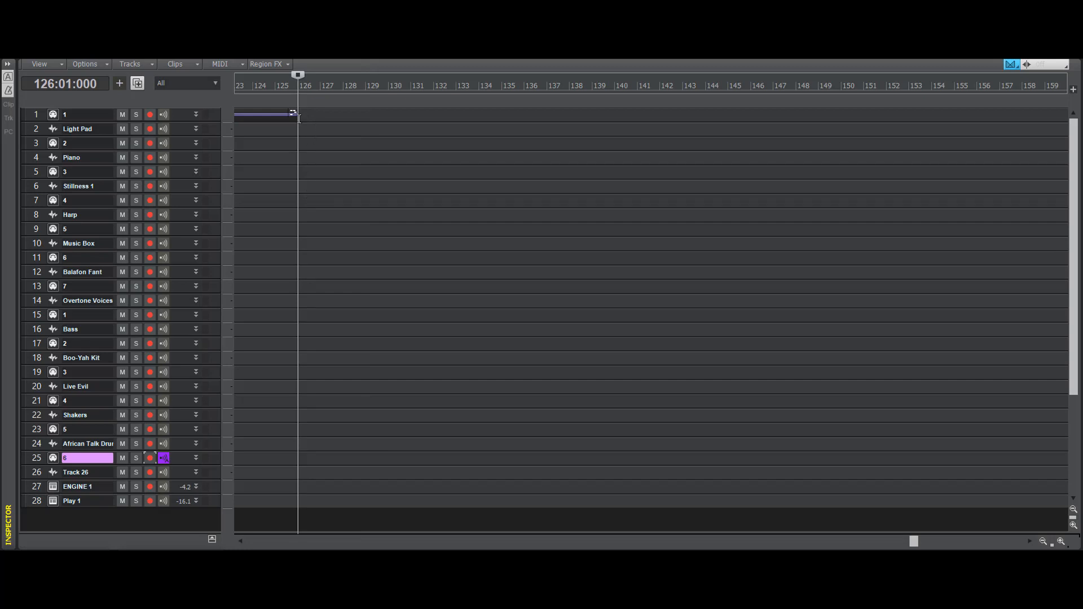
drag(296, 118, 419, 113)
click(392, 147)
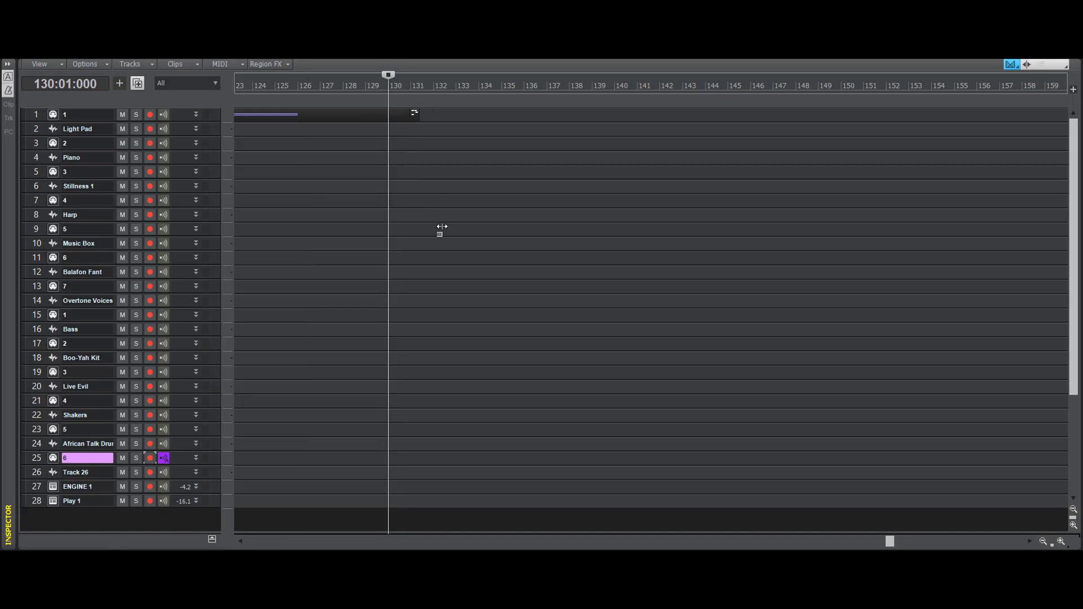
- Extend the last clip on track 1 to measure 132 and check where the song now ends
click(411, 199)
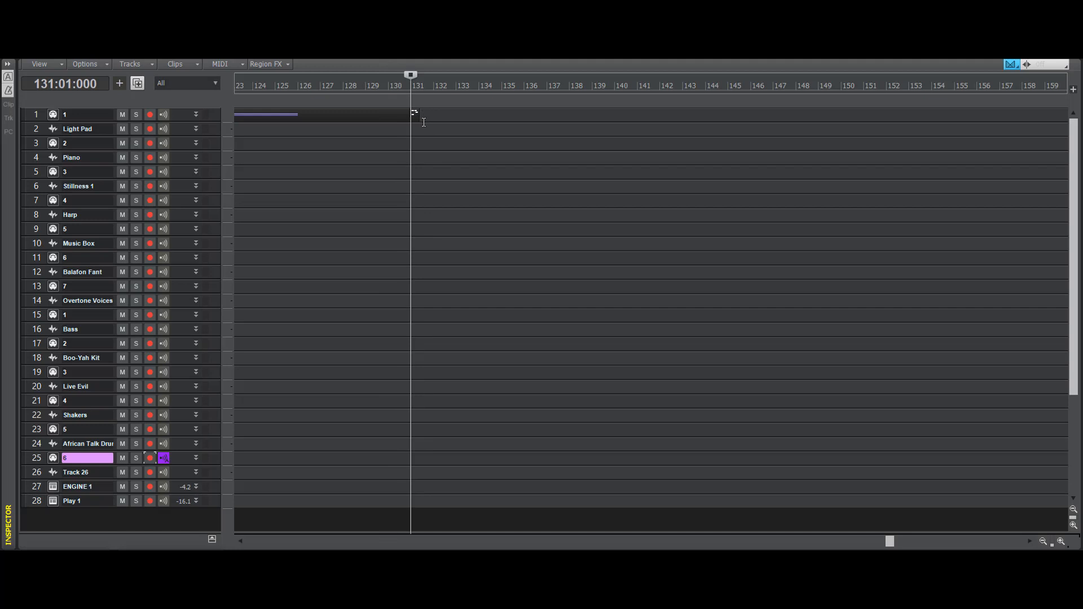
click(438, 139)
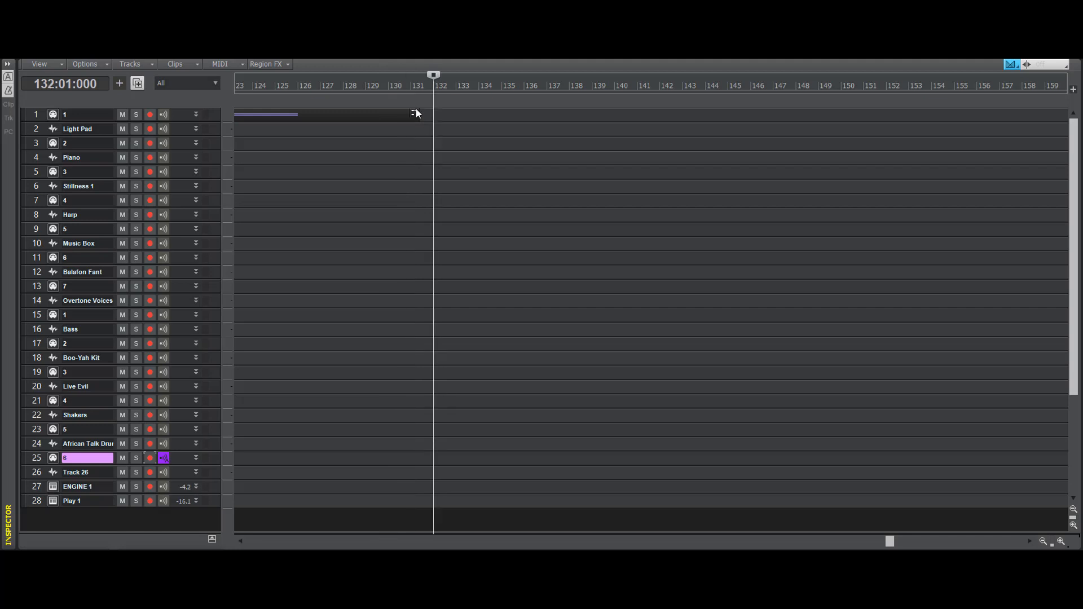
drag(416, 114, 432, 116)
key(w)
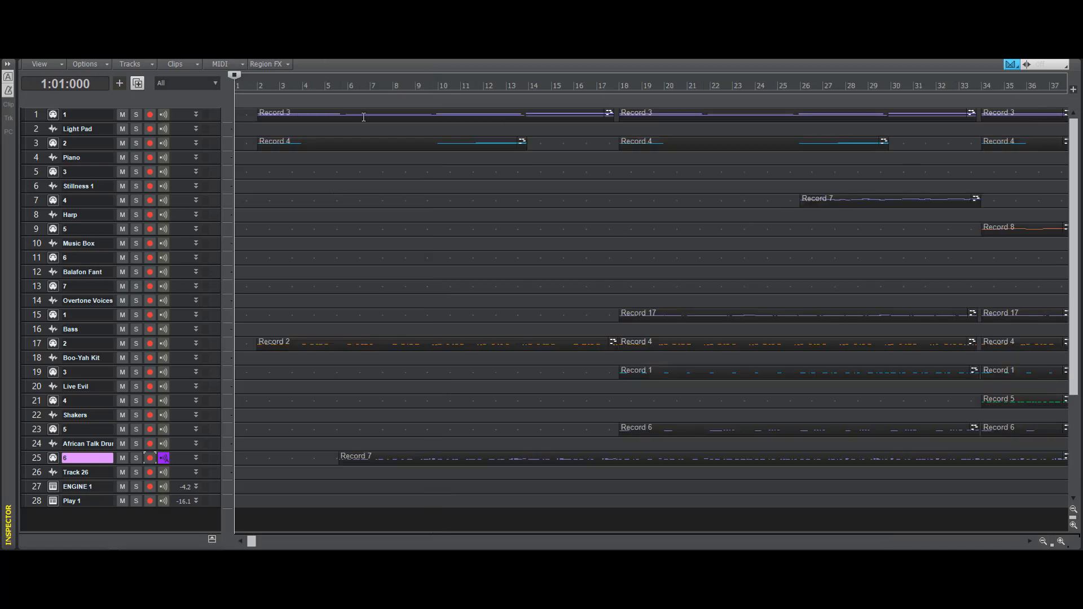
key(ctrl+End)
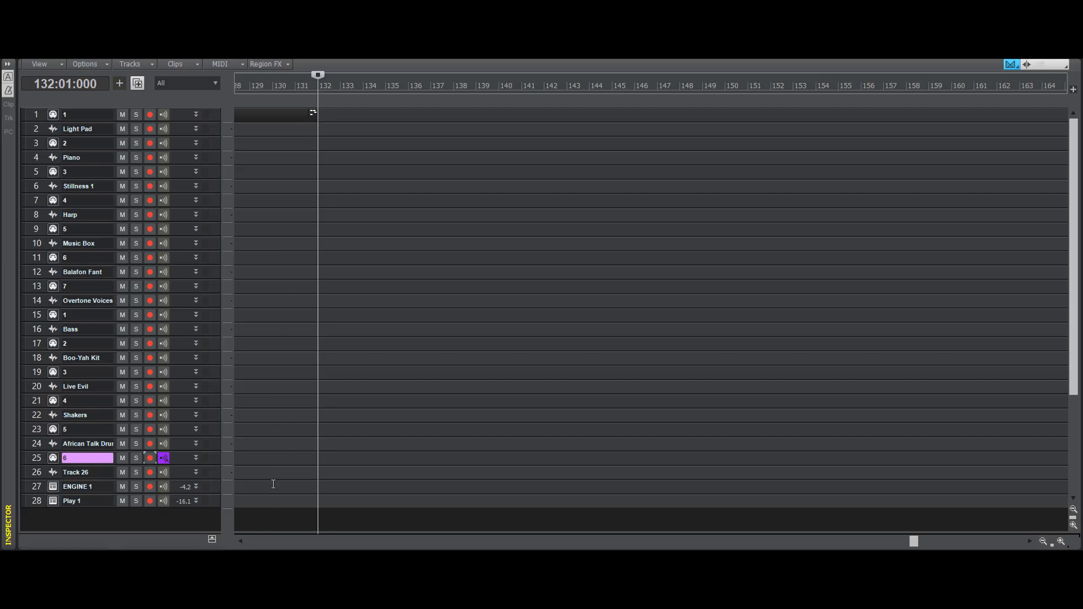
key(w)
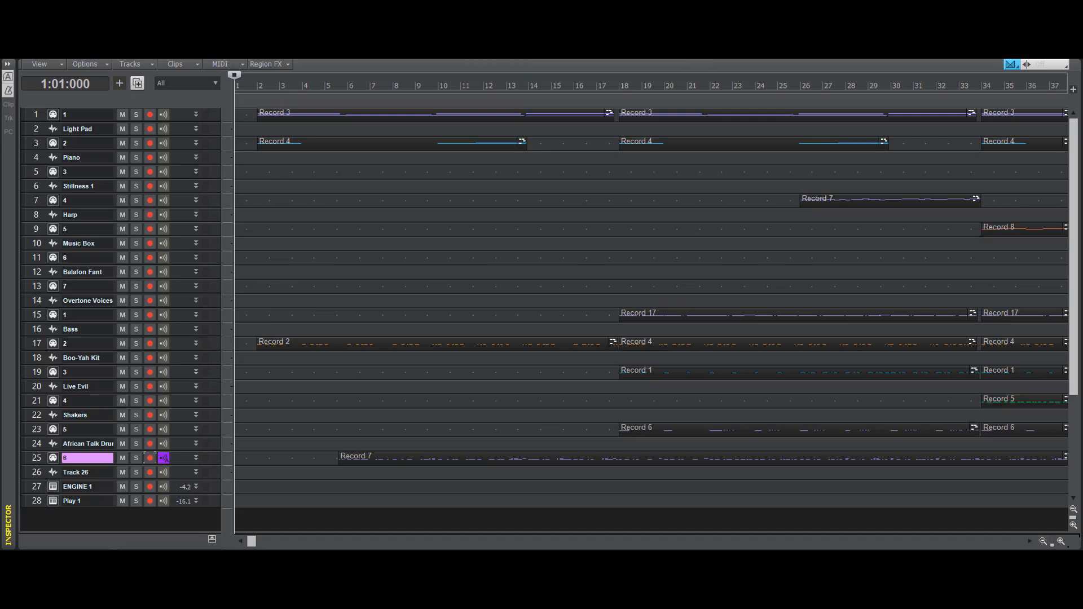
- Select track 1 and mute all tracks except track 1 and its ENGINE 1 synth output
click(76, 114)
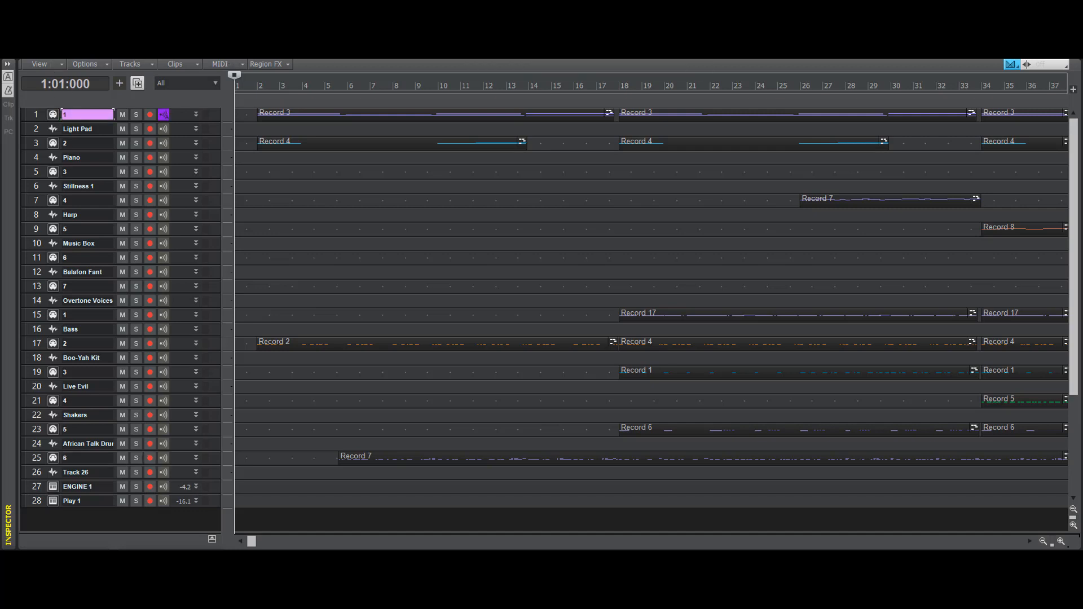
click(23, 21)
click(51, 98)
click(130, 64)
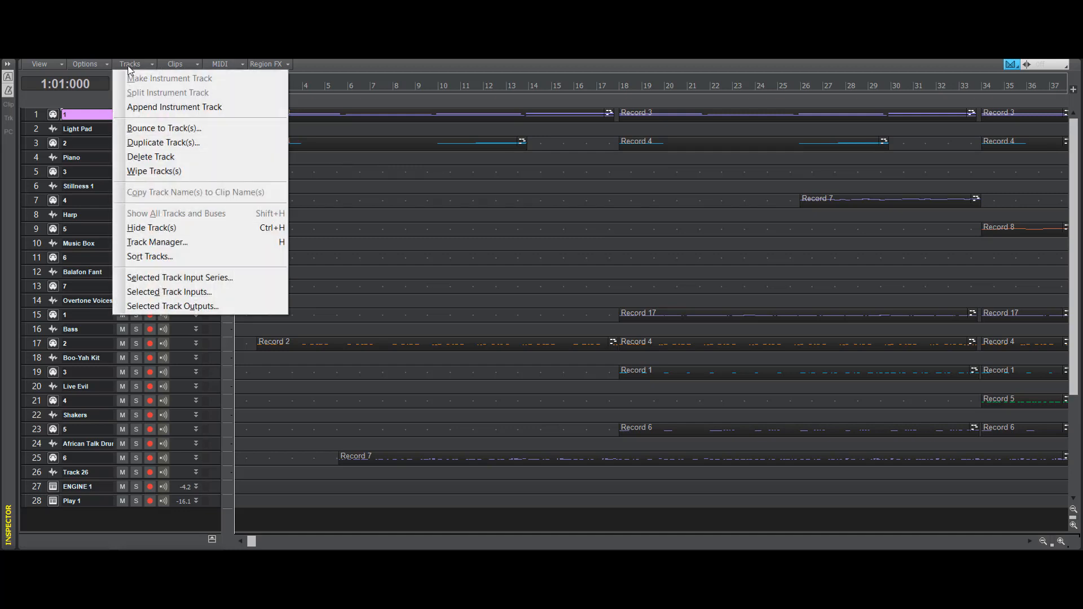
click(129, 66)
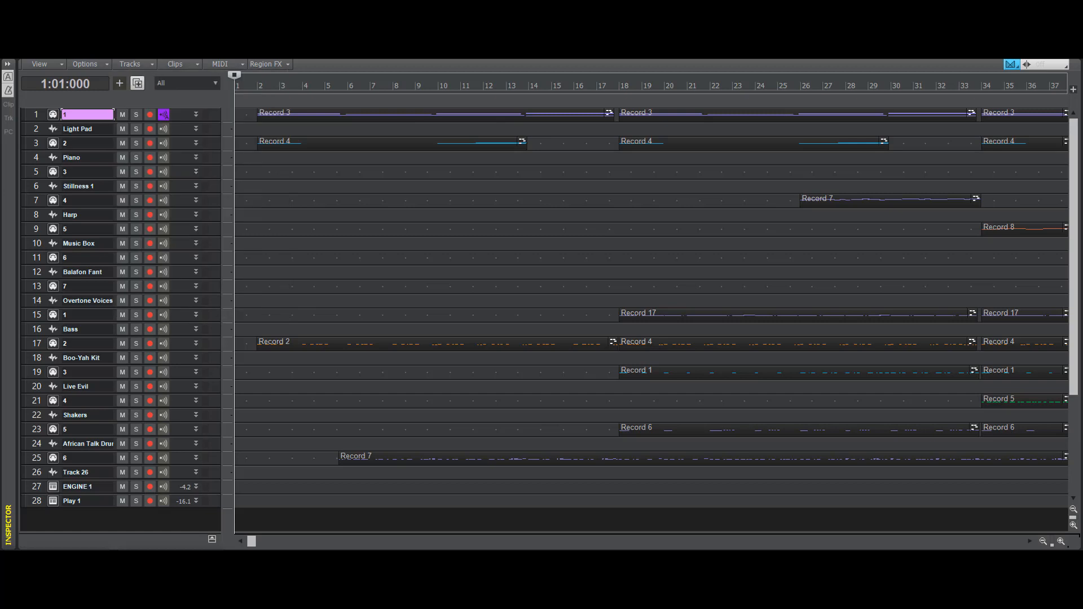
key(m)
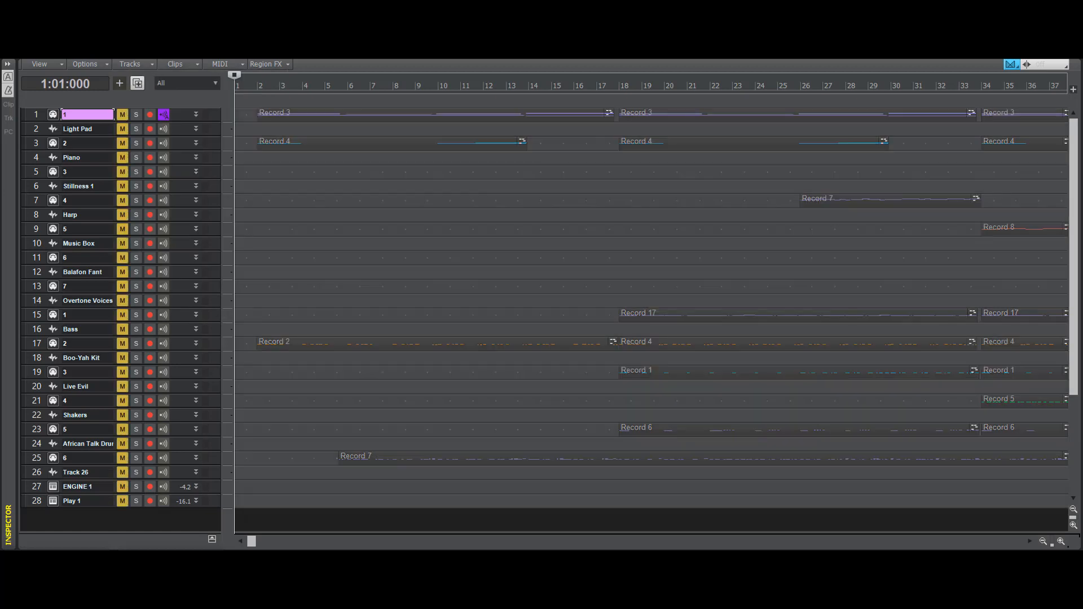
click(122, 115)
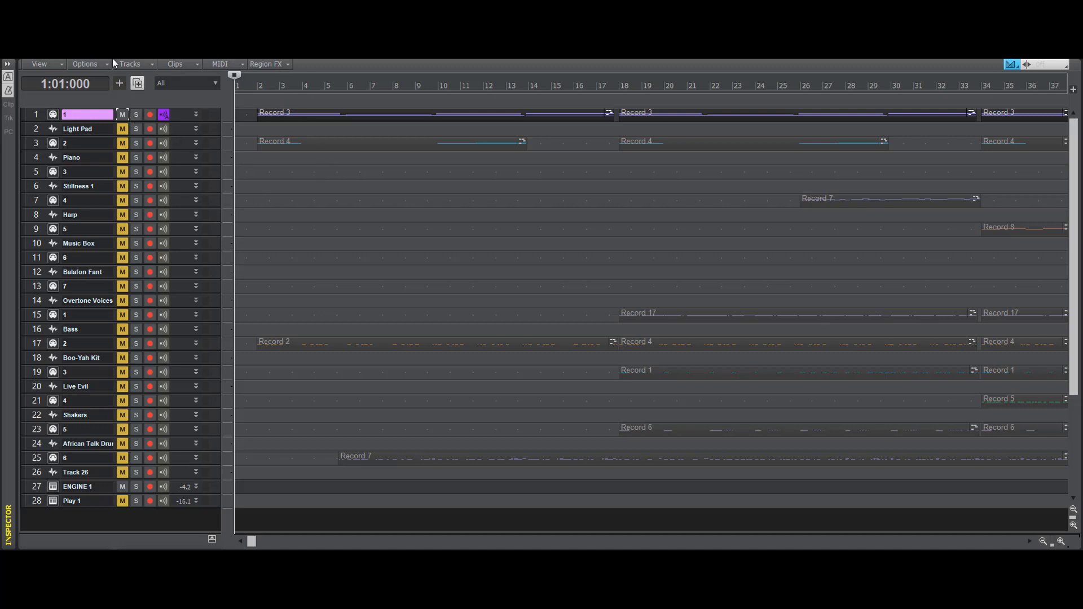
- Bounce the unmuted track 1 part as stereo audio to the existing track 2, Light Pad
click(131, 65)
click(153, 127)
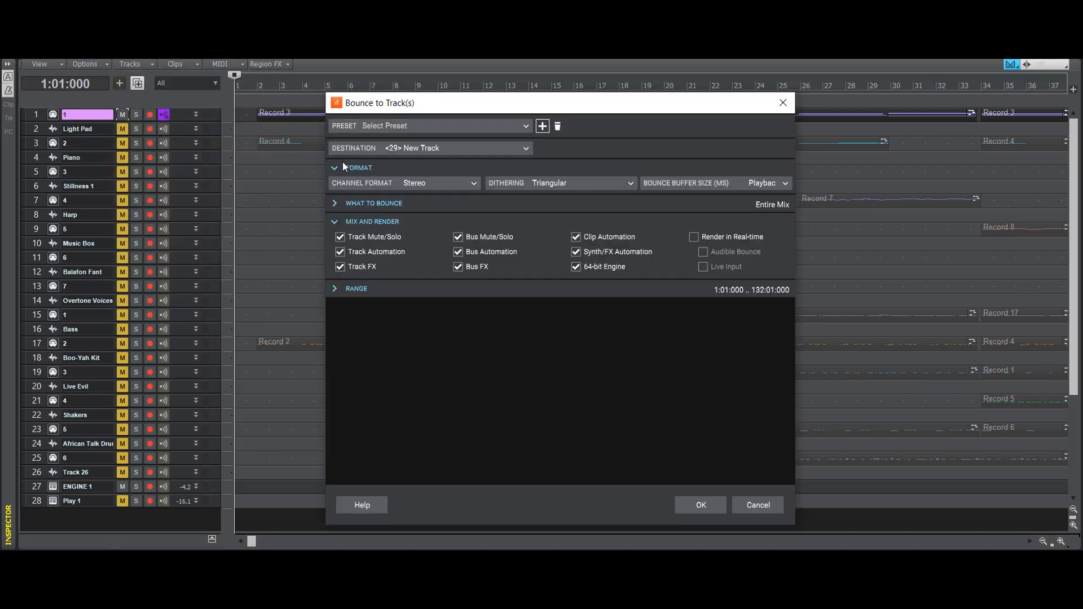
click(420, 149)
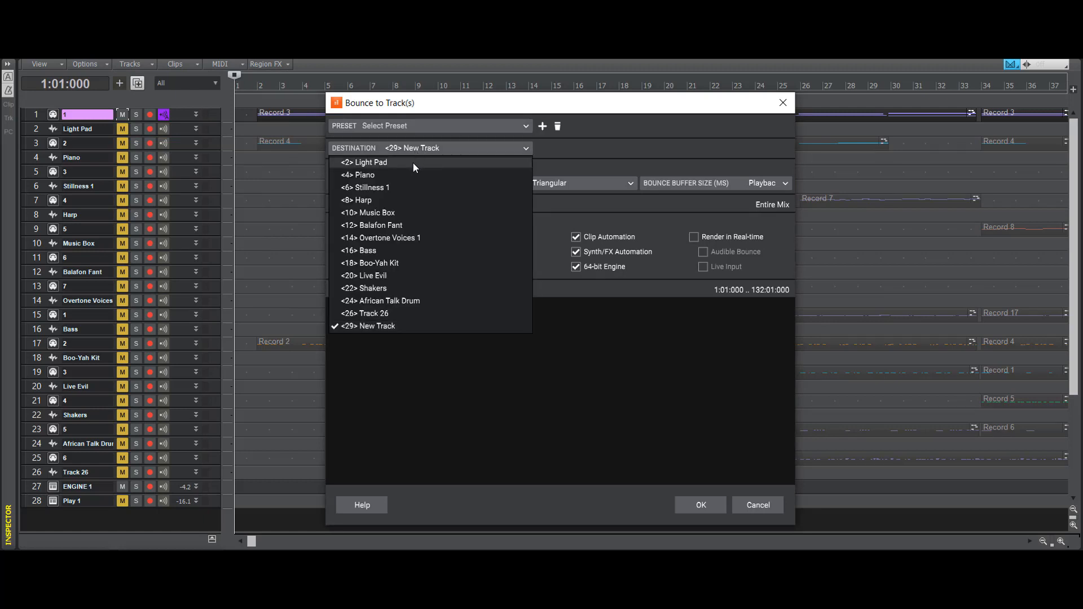
click(415, 164)
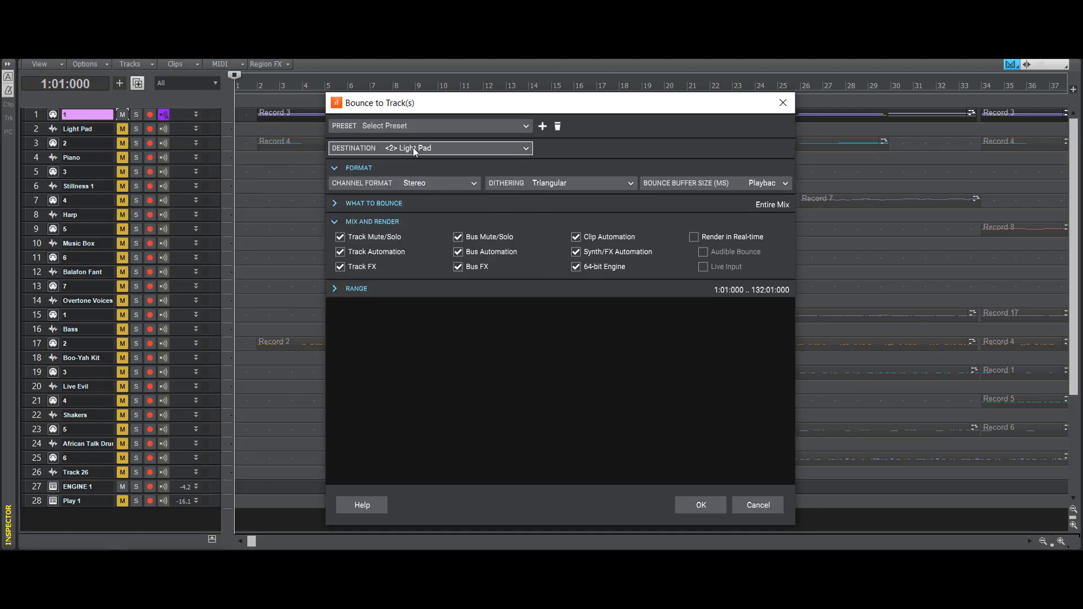
click(702, 506)
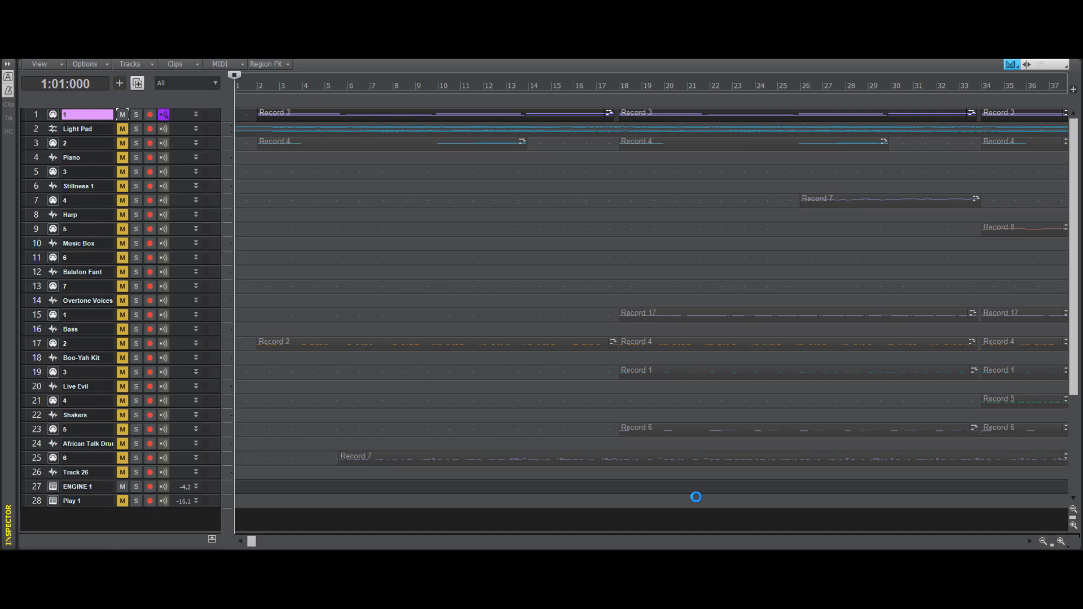
- Mute track 1, unmute the Light Pad audio track, and play it from measure 2 to audition the bounce
click(121, 116)
click(122, 127)
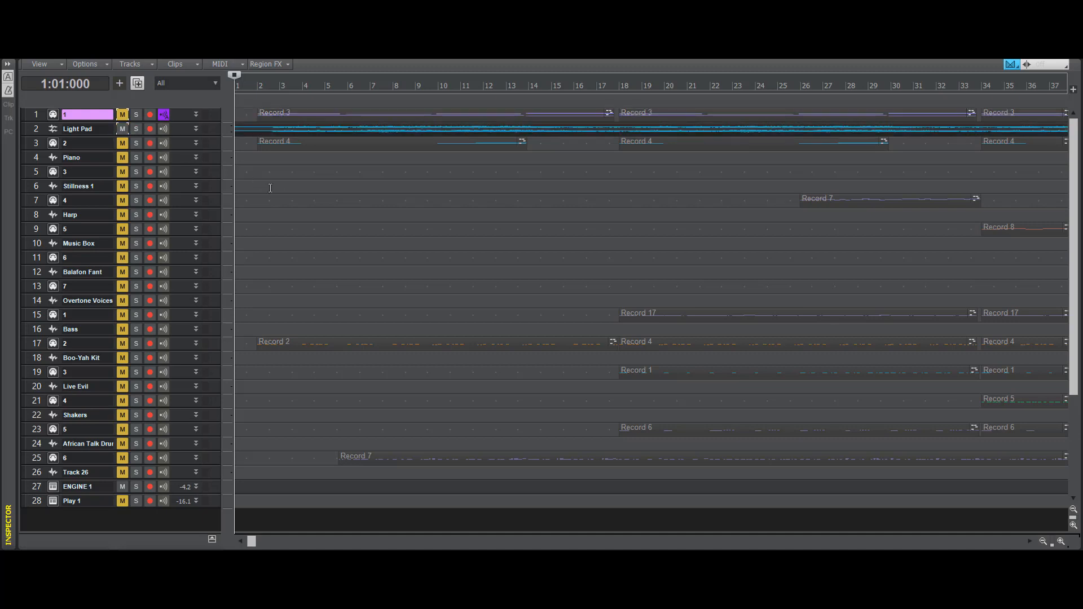
click(271, 193)
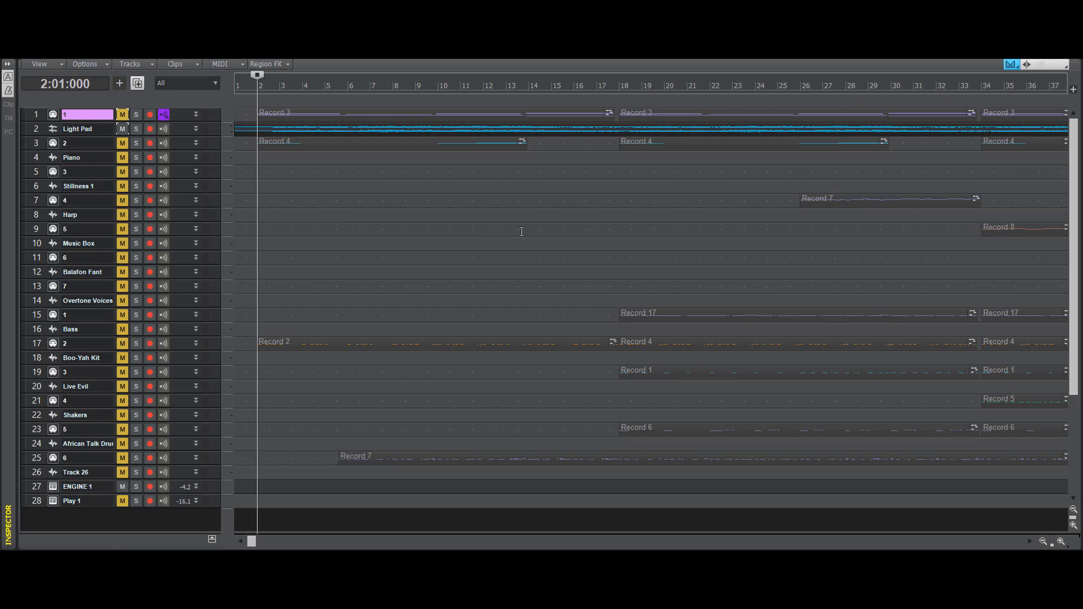
key(space)
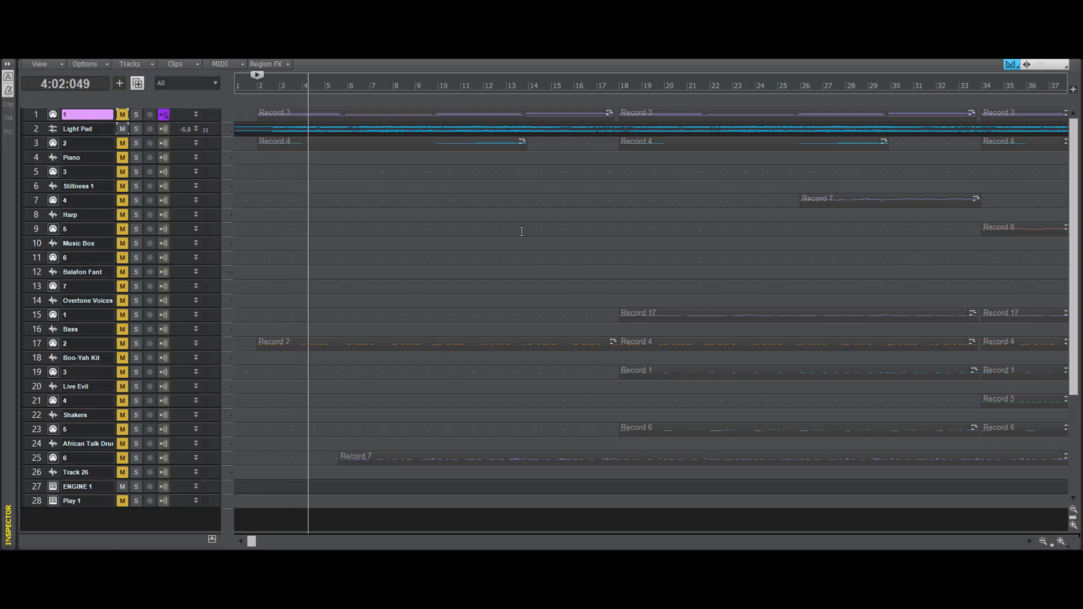
key(space)
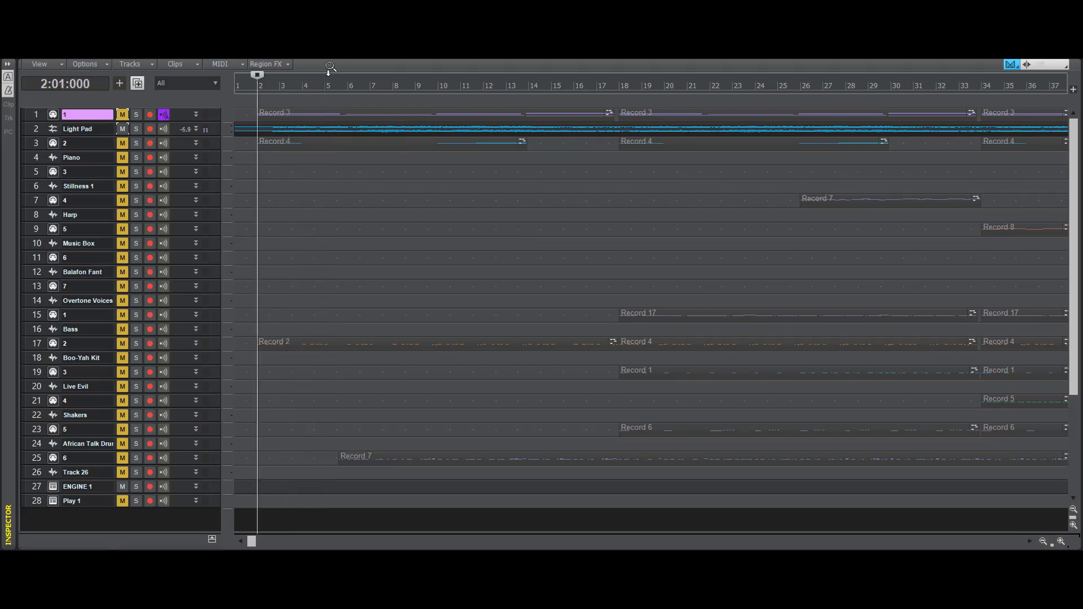
key(w)
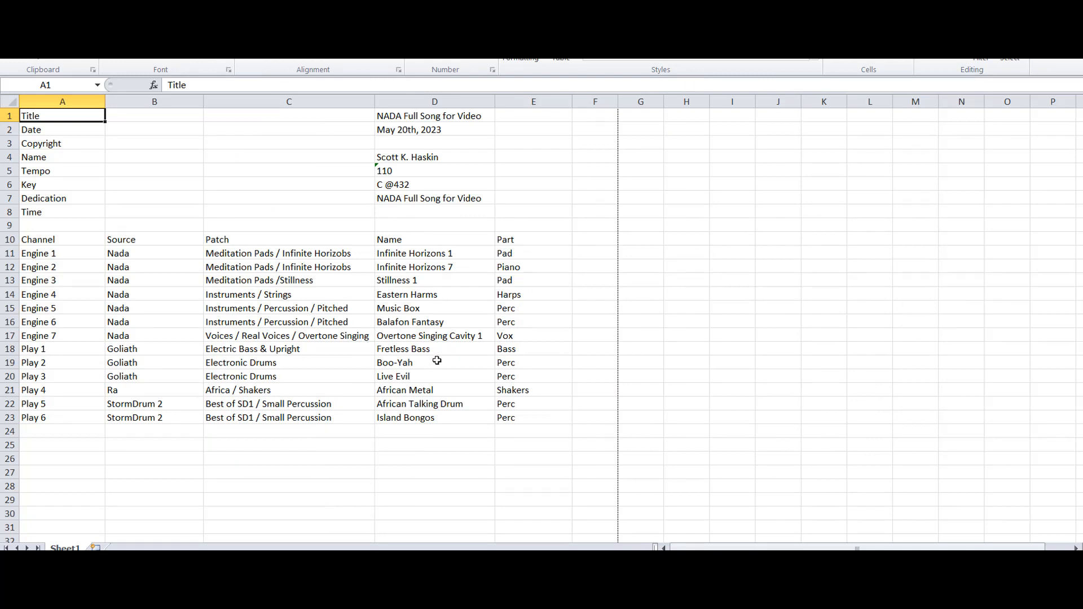
- Switch to the Excel patch sheet, enter Fade In in cell F19 of the Boo-Yah row, and fill the cell red
click(578, 363)
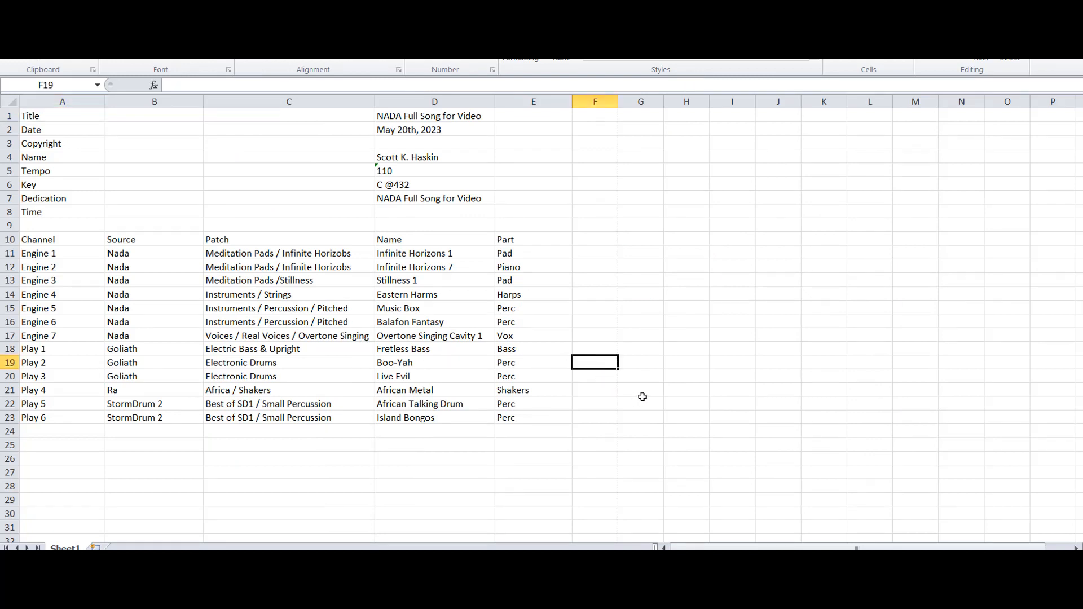
text(Fade In)
key(Return)
key(Up)
click(206, 50)
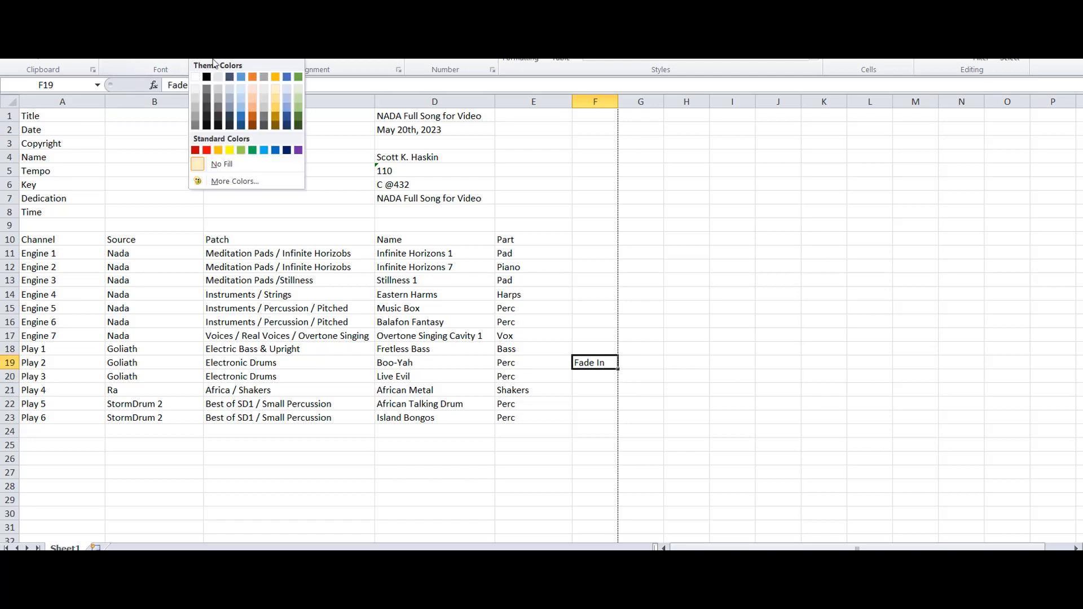
click(206, 150)
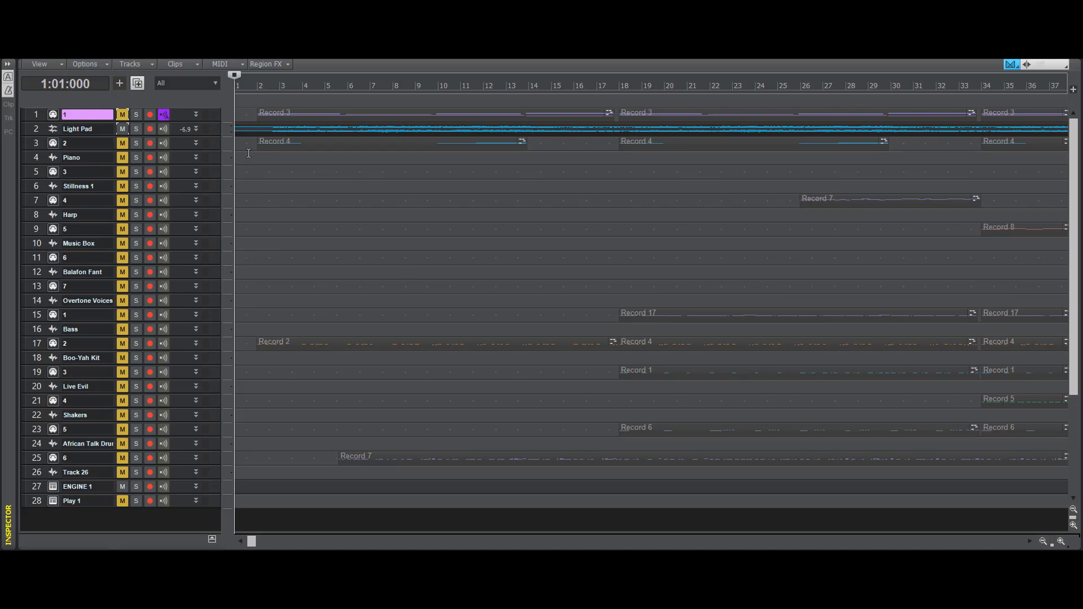
- Switch back to Cakewalk and mute the bounced Light Pad audio track
click(122, 128)
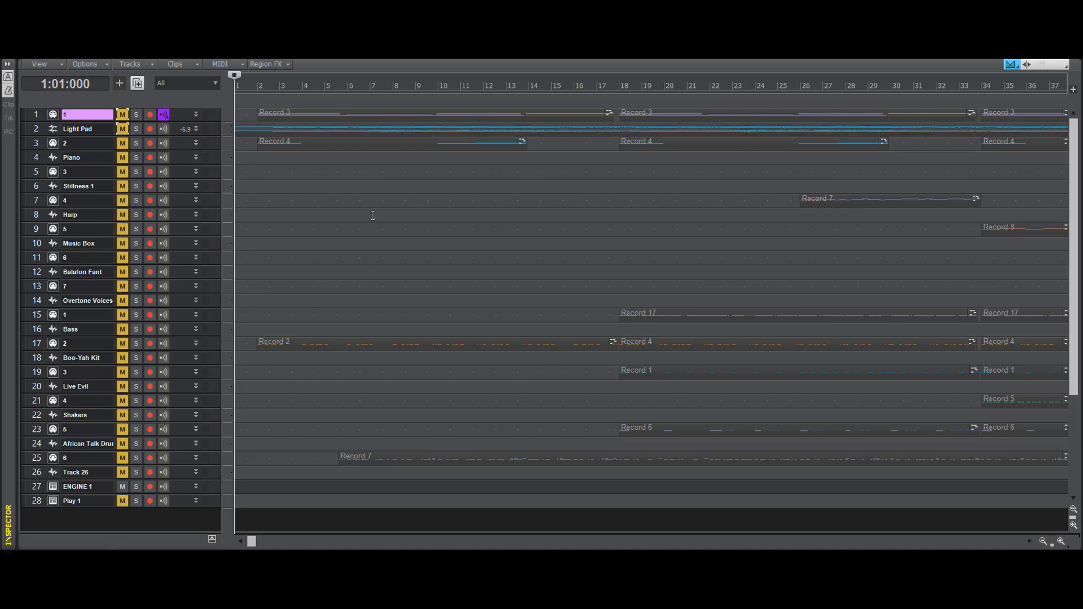